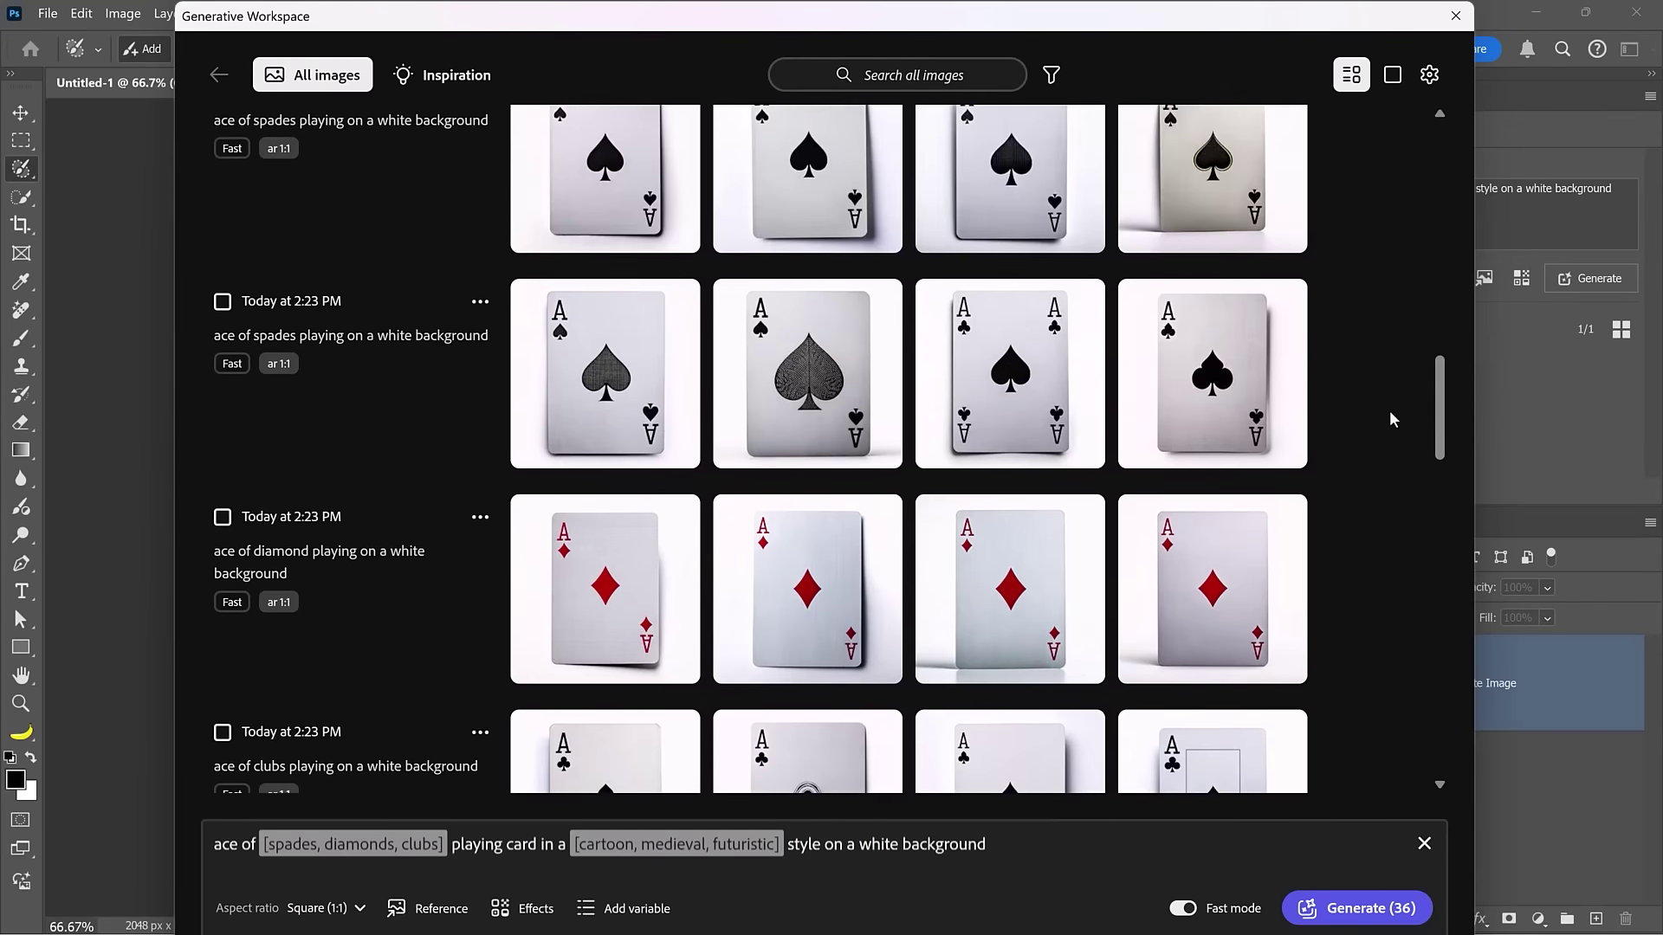
- Scroll down through the Generative Workspace gallery of ace cards
scroll(1390, 421, down, 10)
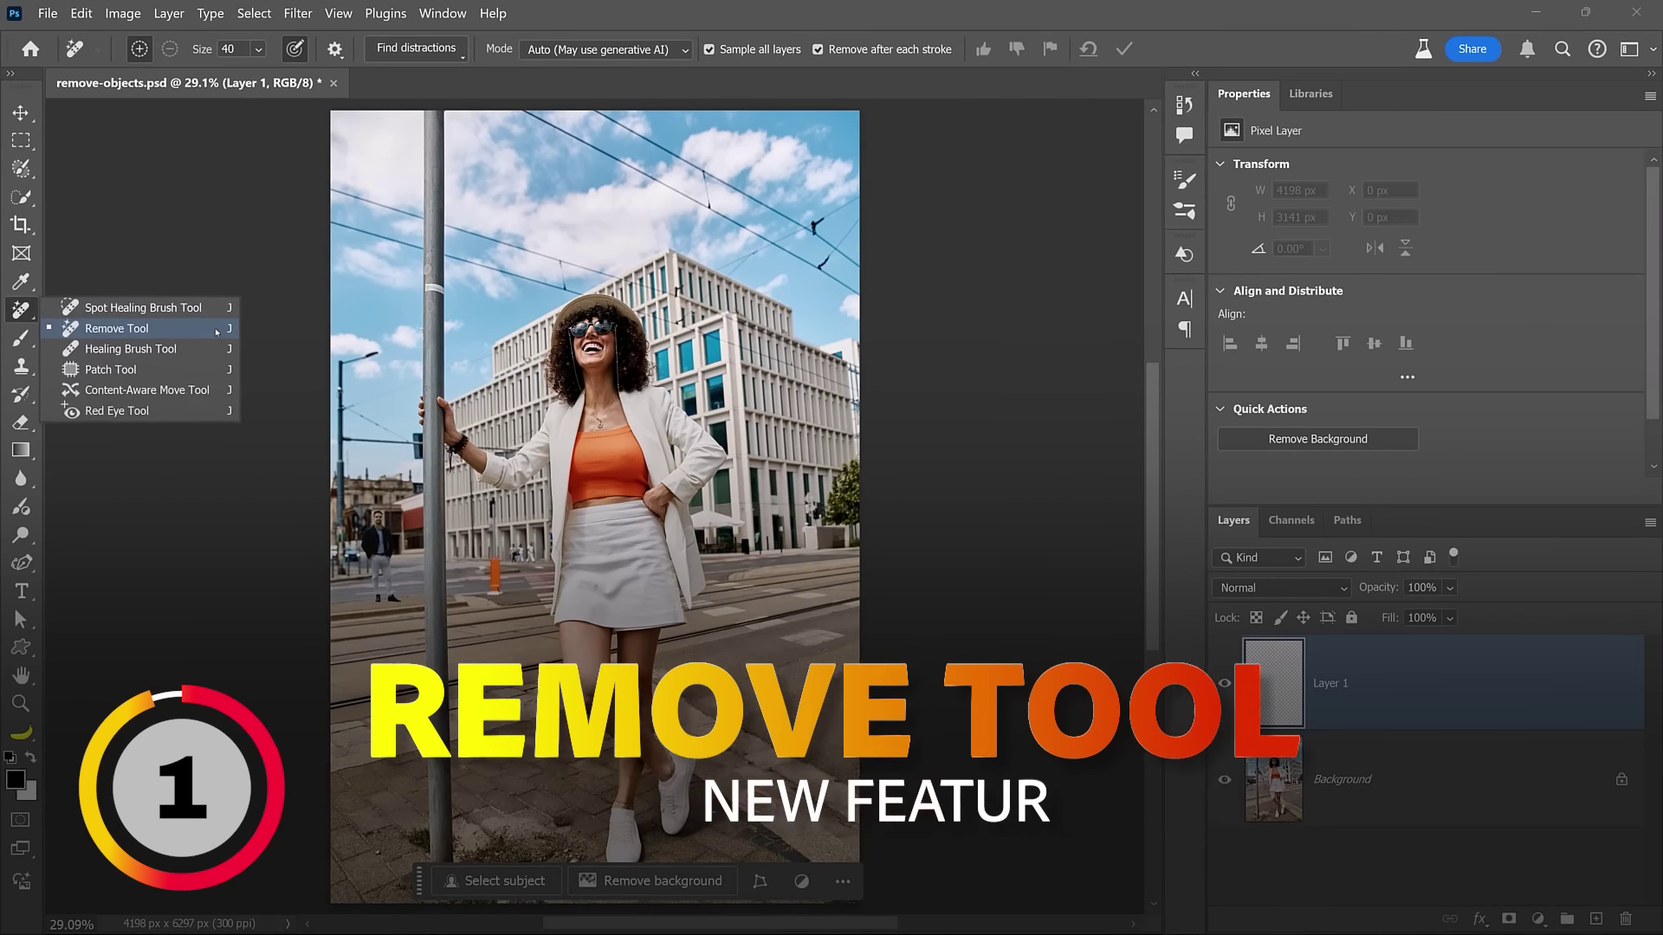
- With the Remove Tool's Find distractions, erase the wires and cables, then the background people
click(217, 329)
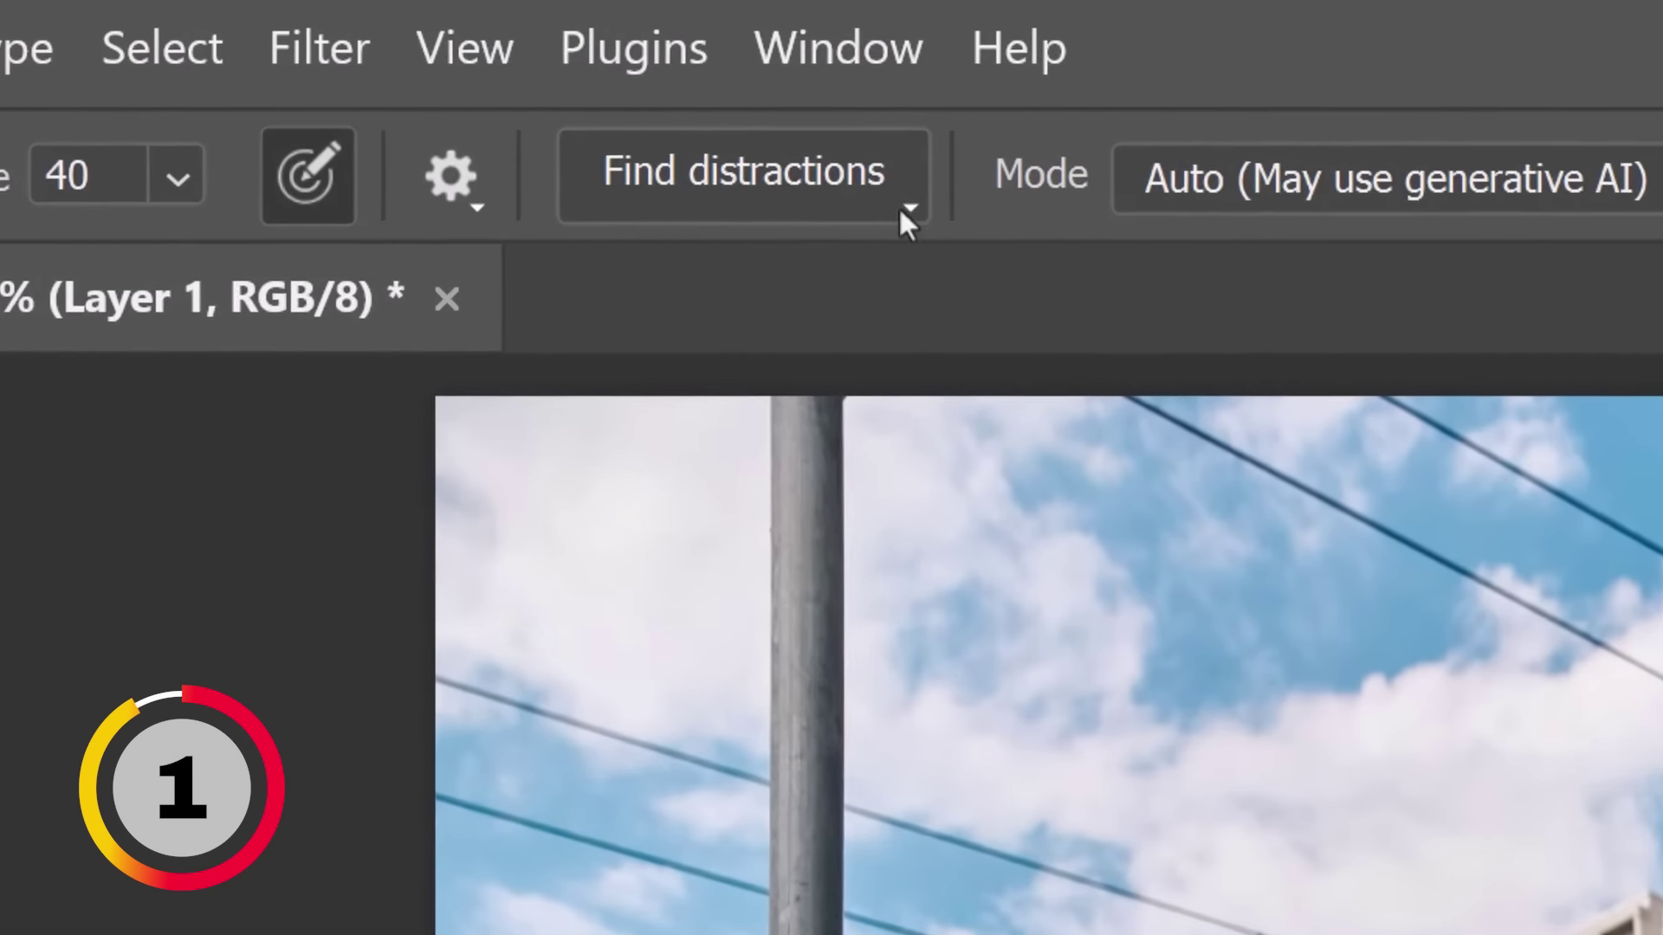
click(905, 212)
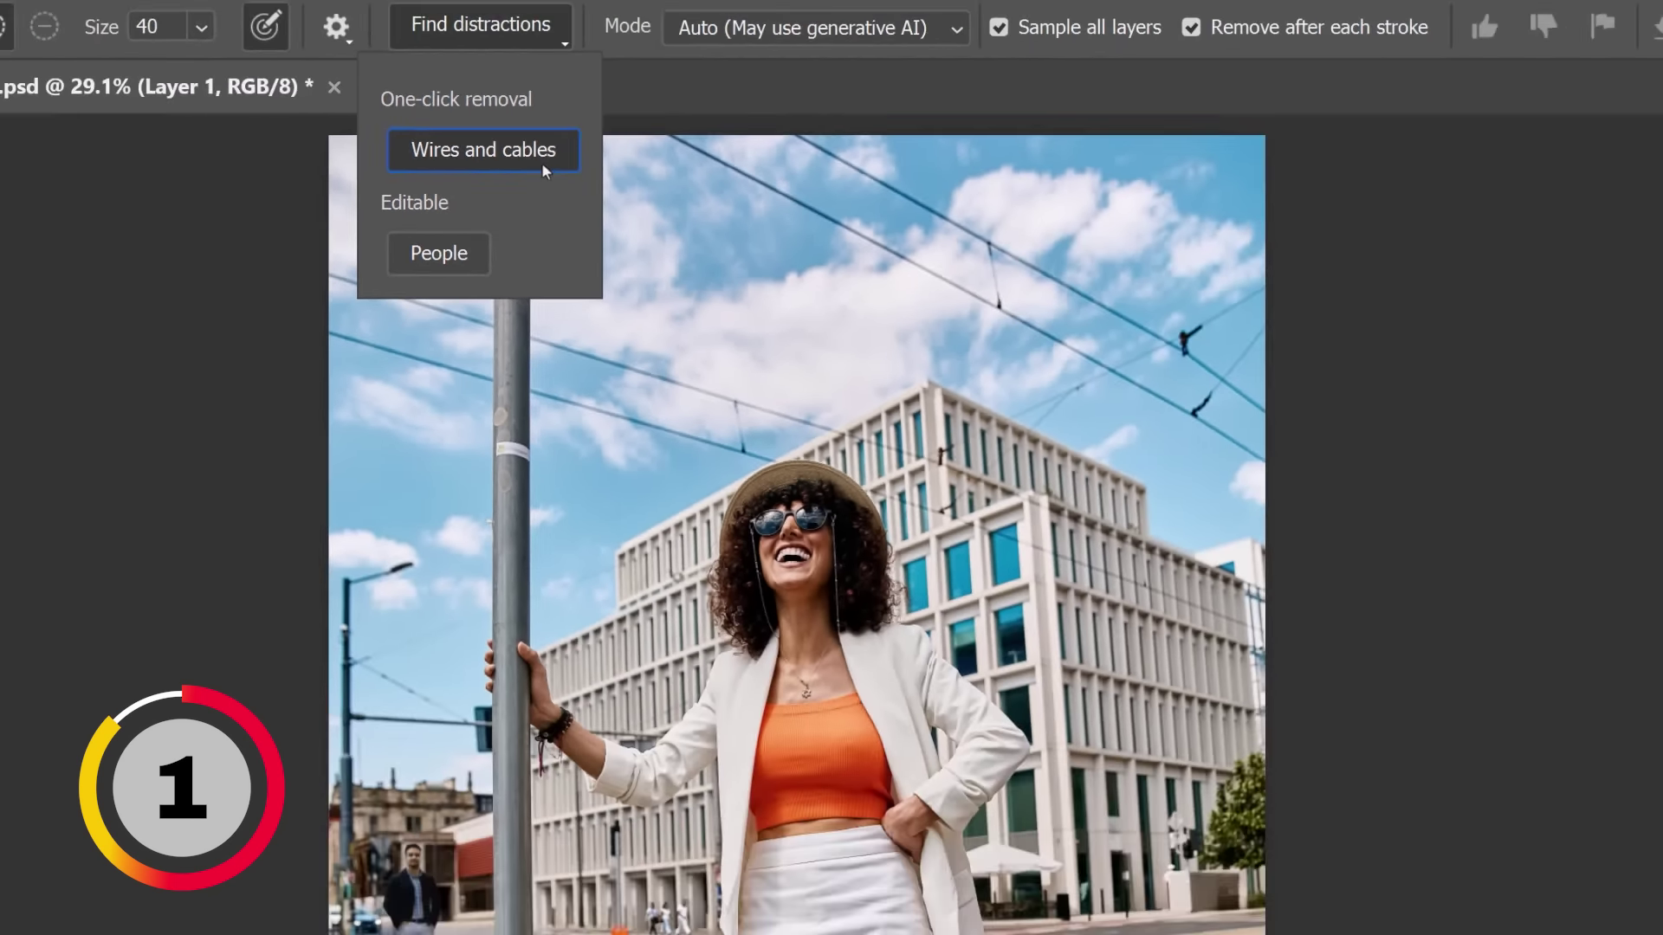
click(897, 372)
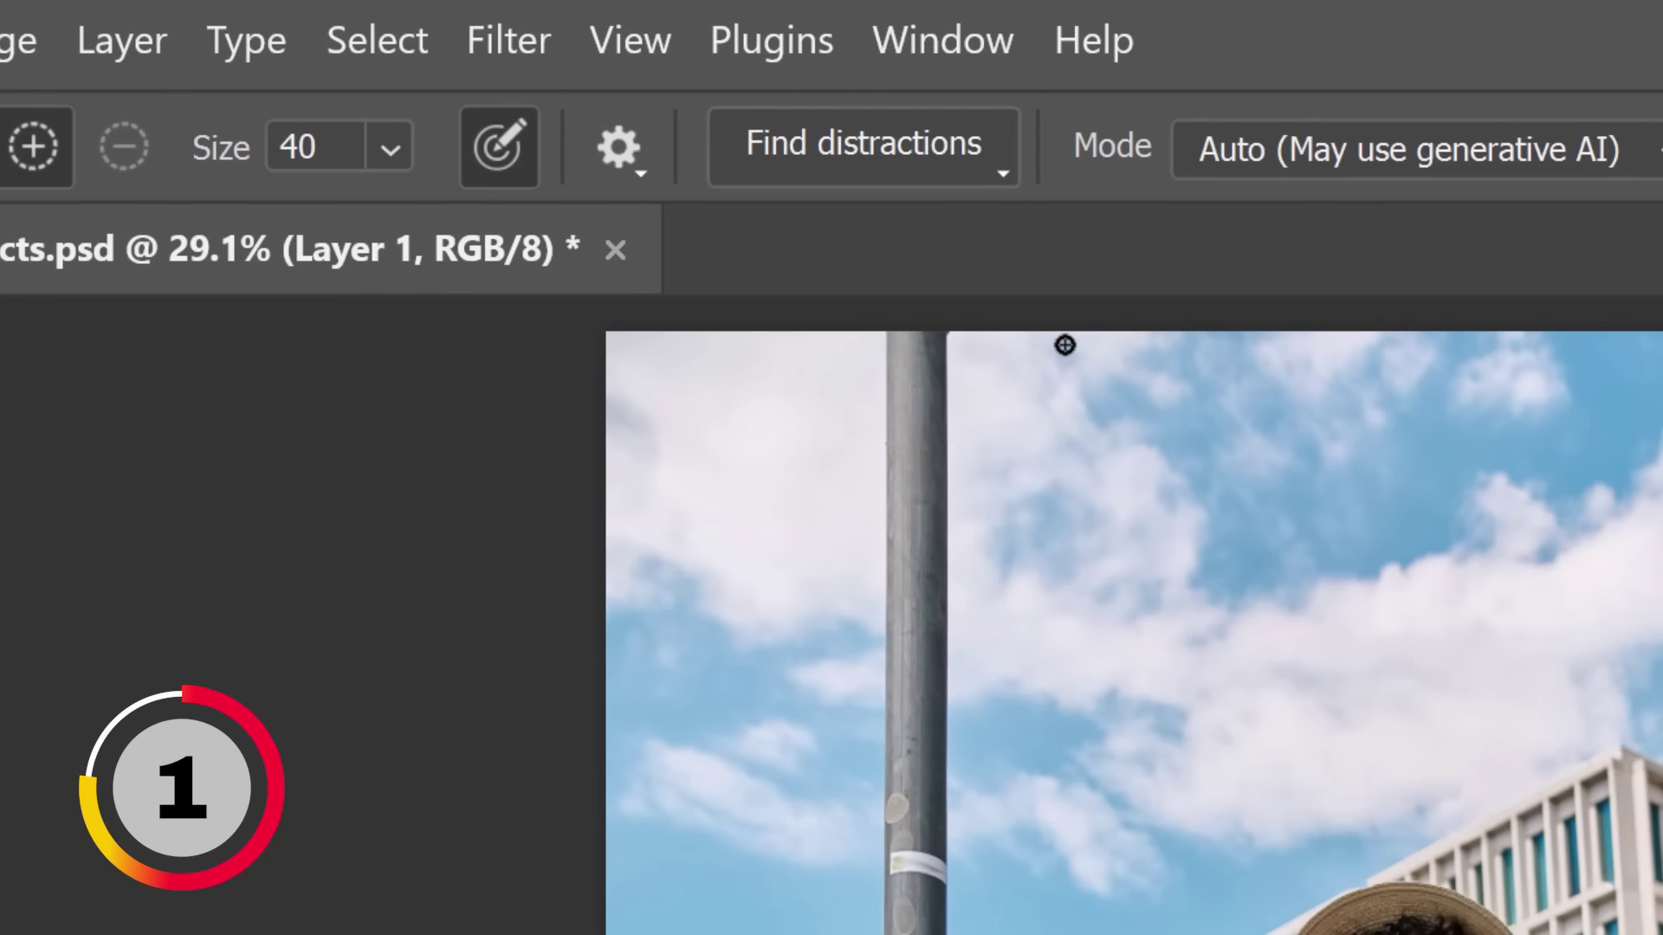
click(1000, 170)
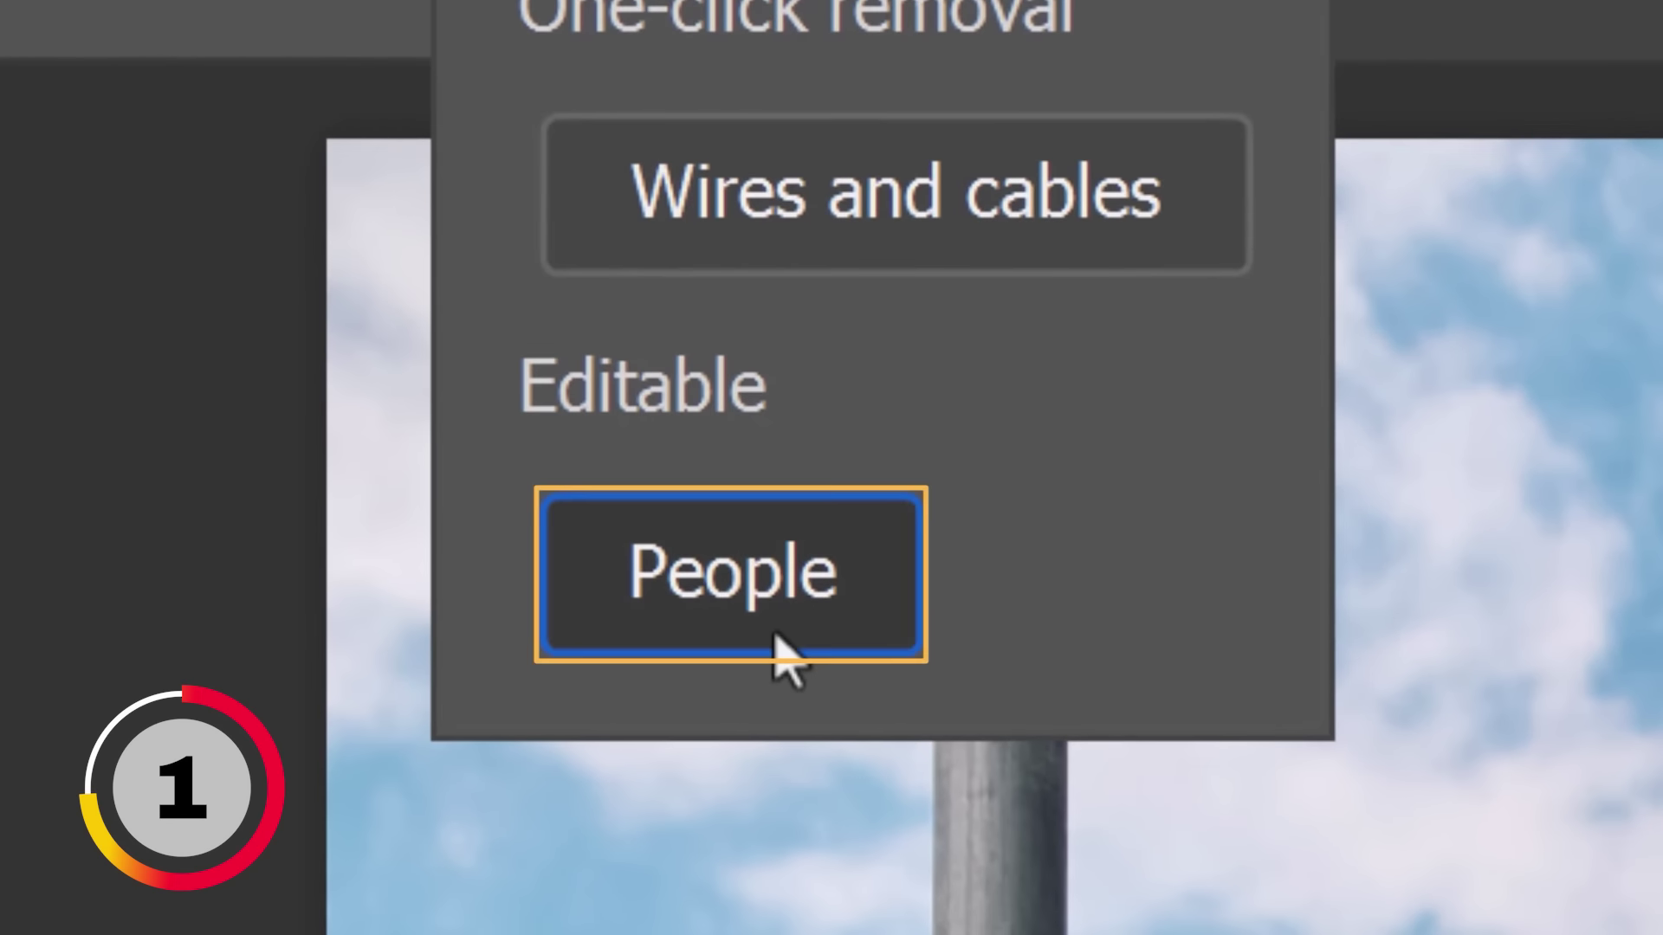
click(775, 638)
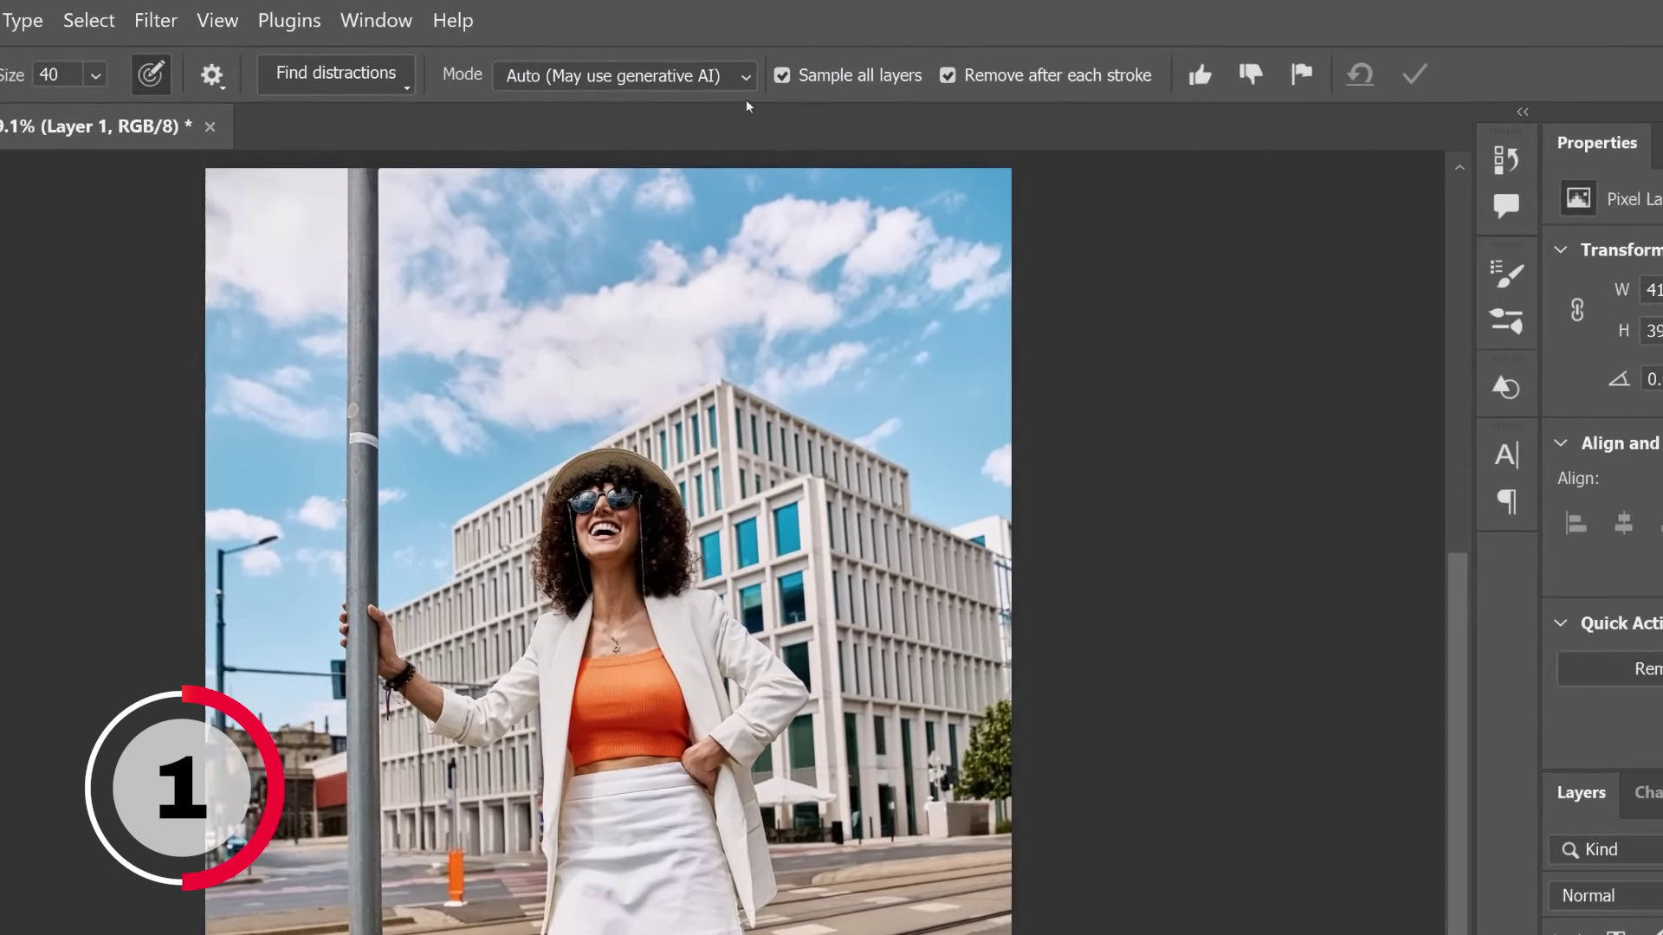
- Show the Remove Tool's Mode choices for using generative AI
click(634, 50)
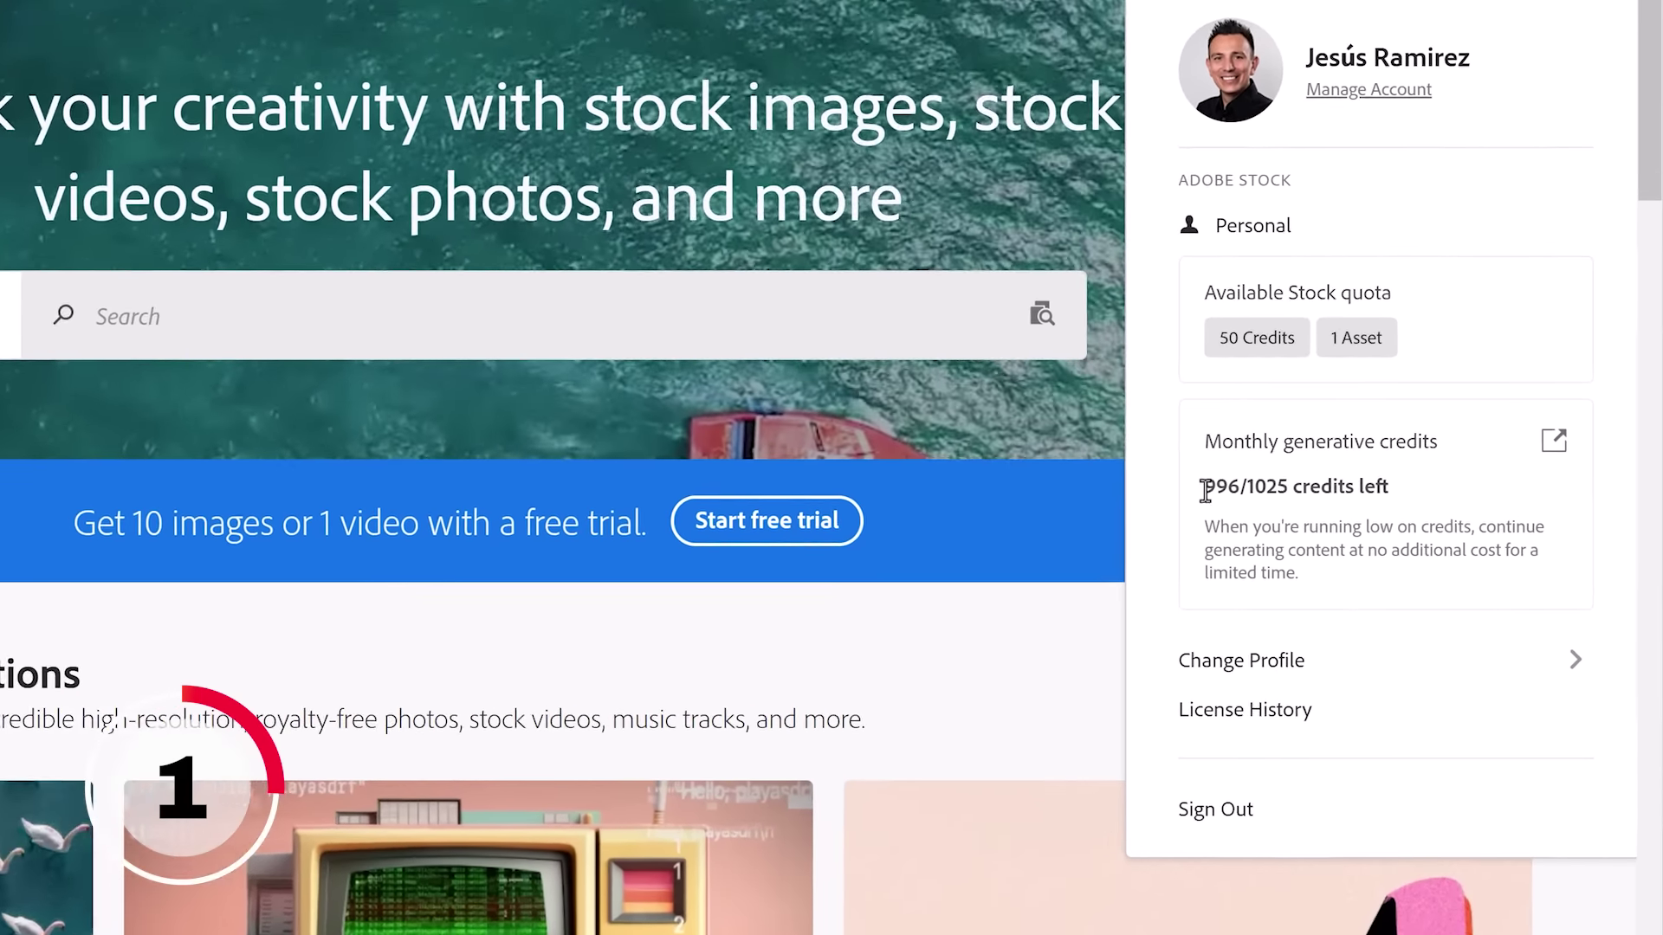
- Highlight the 996/1025 monthly generative credits left figure in the Adobe Stock account
drag(1206, 491, 1485, 487)
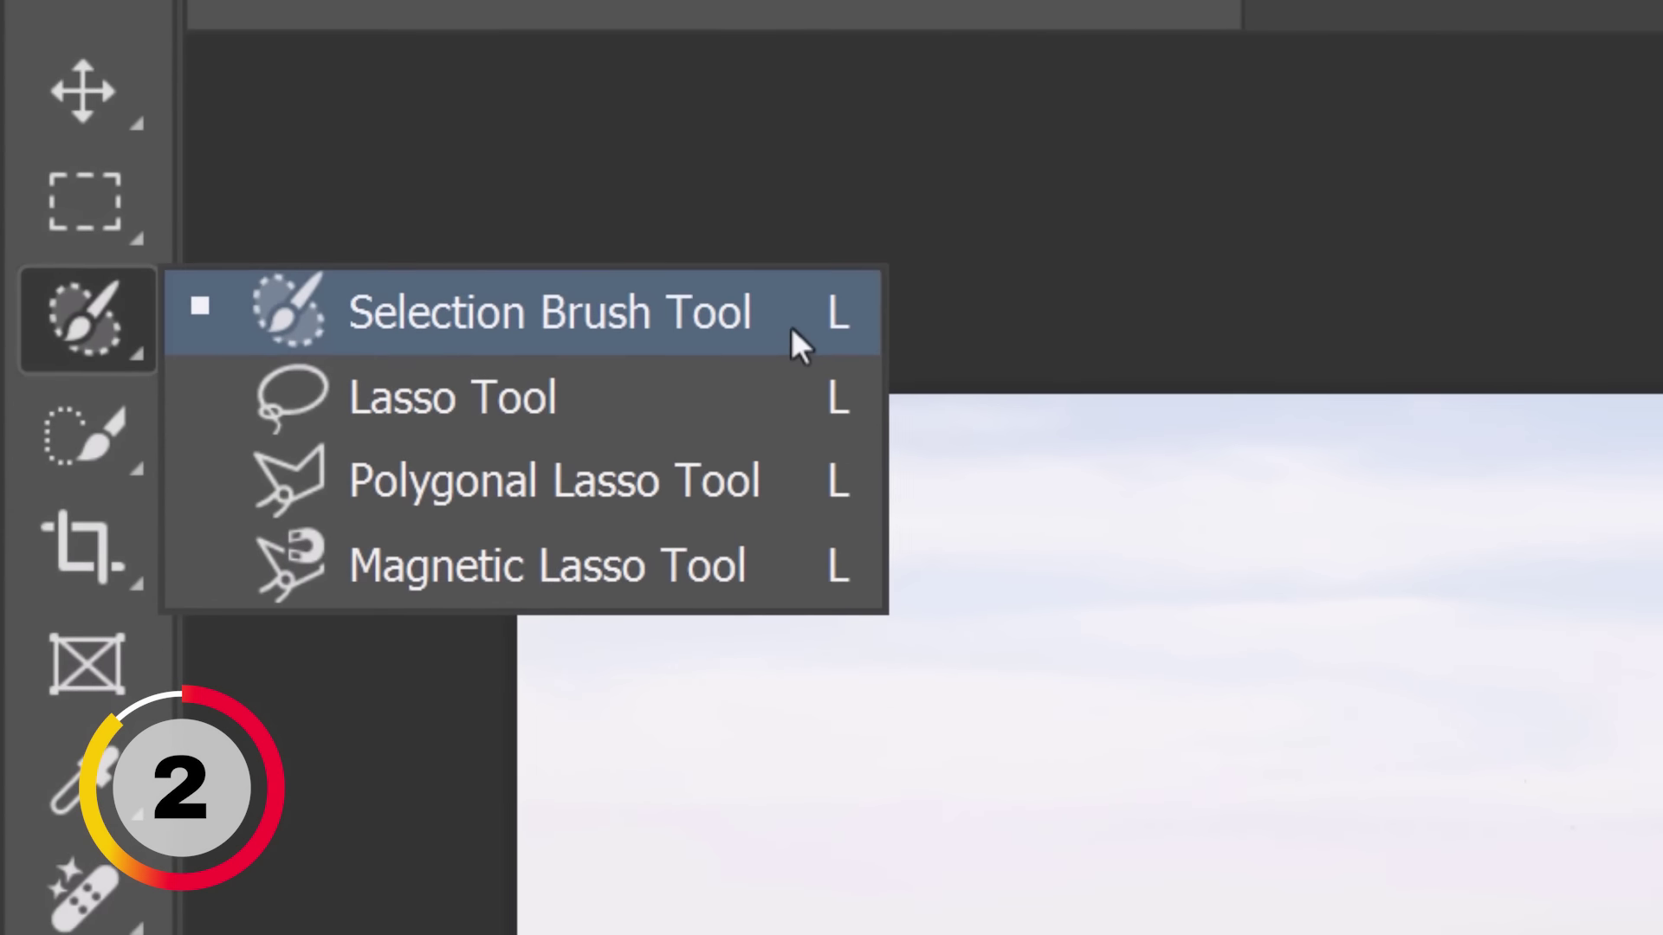
- Select the right side of the landscape and Generative Fill it with 'camping tent'
click(805, 338)
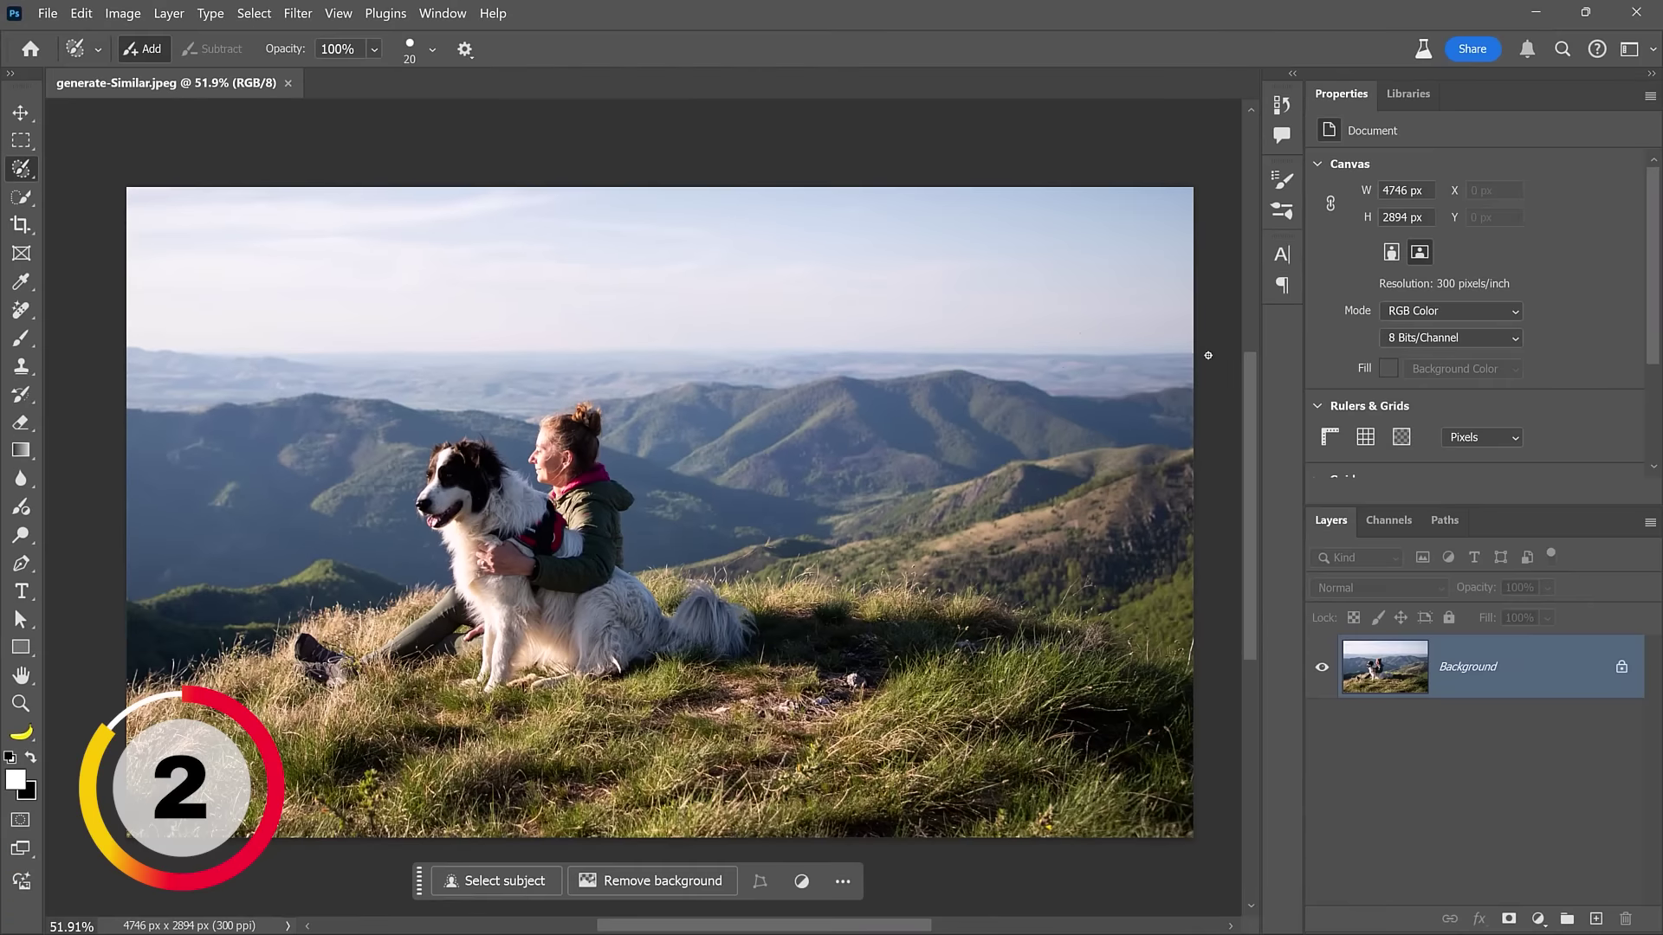
mouse_move(1208, 355)
mouse_down()
mouse_move(1047, 362)
mouse_move(862, 479)
mouse_move(810, 608)
mouse_move(802, 762)
mouse_move(814, 833)
mouse_up()
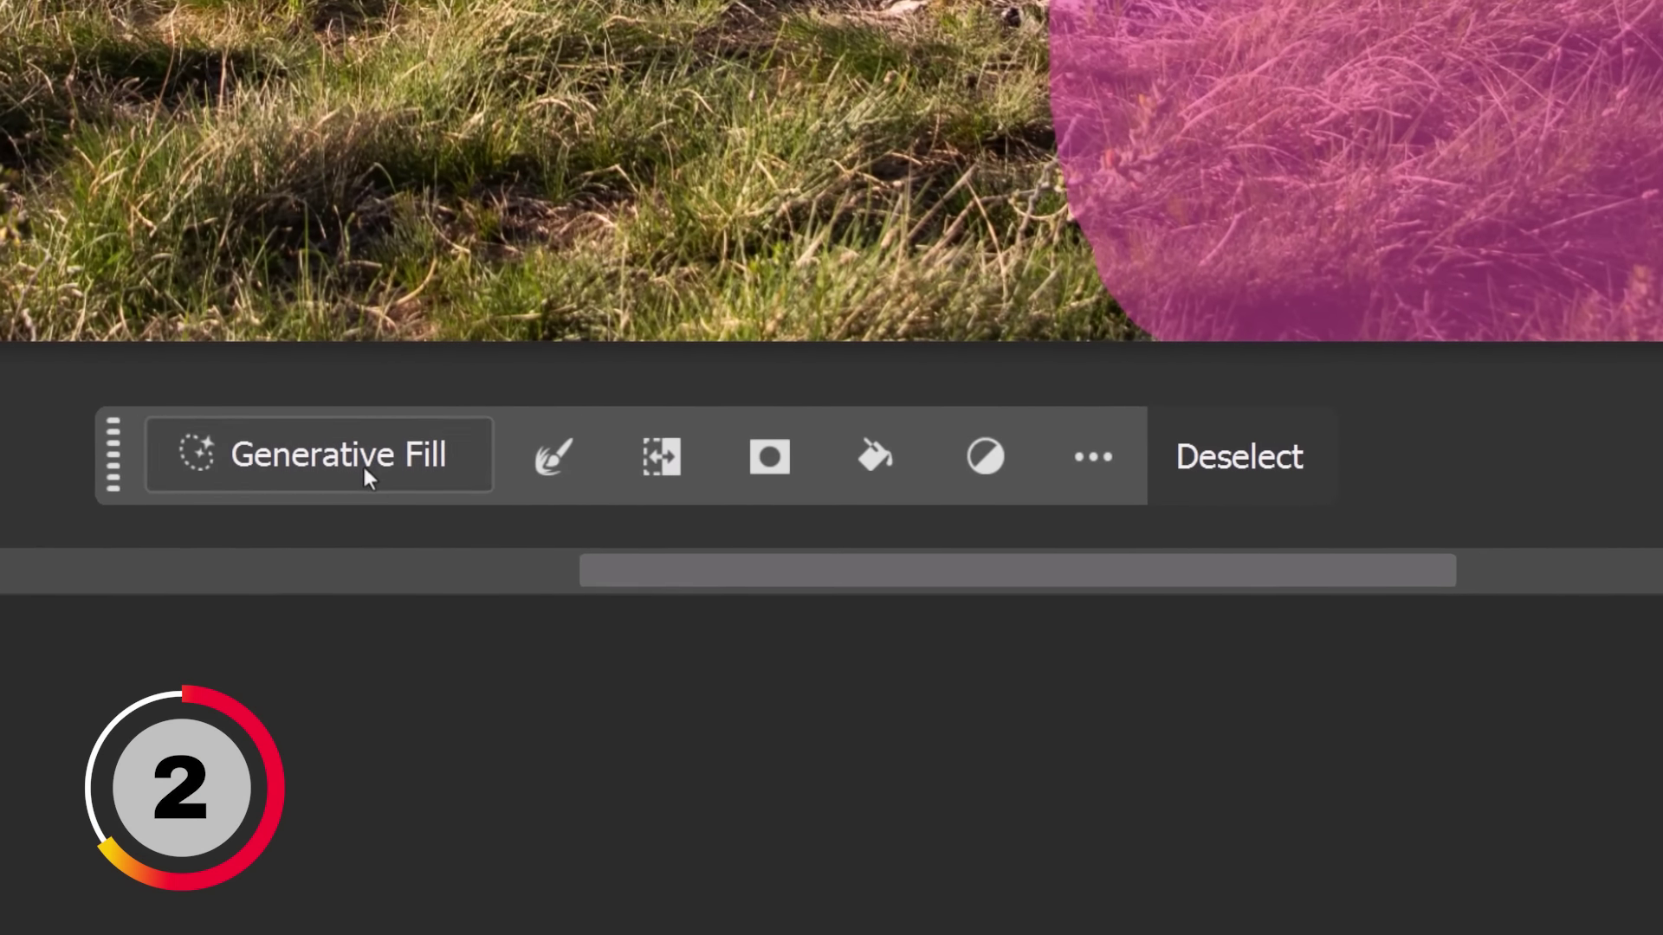
click(364, 469)
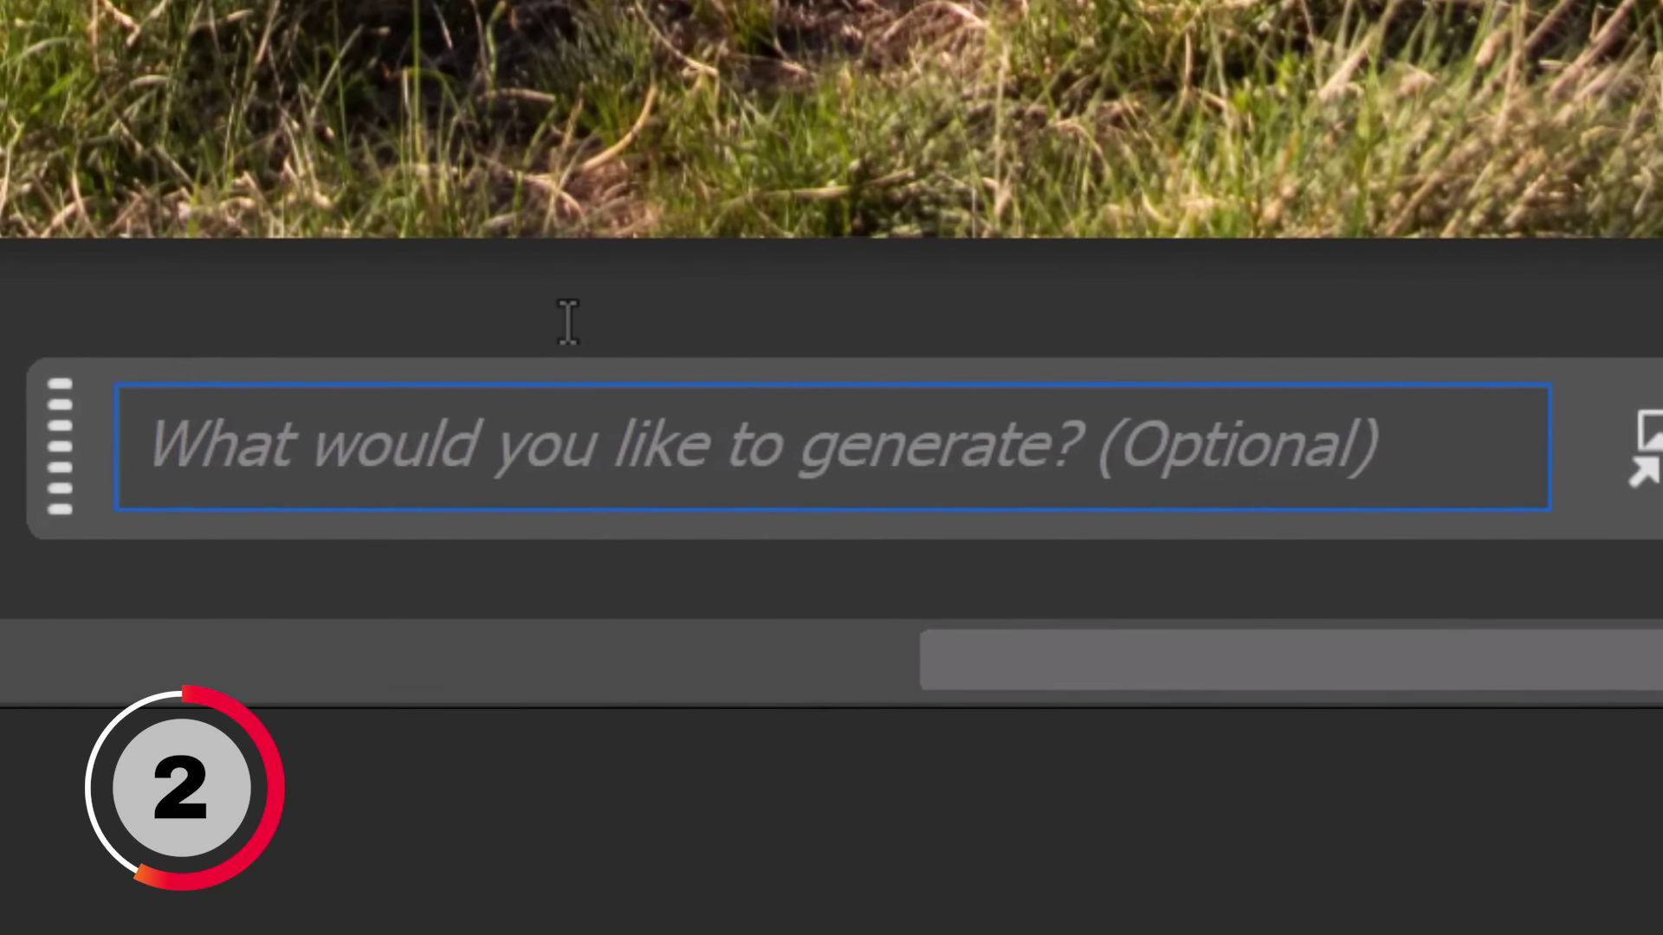
text(camp)
text(ing tent)
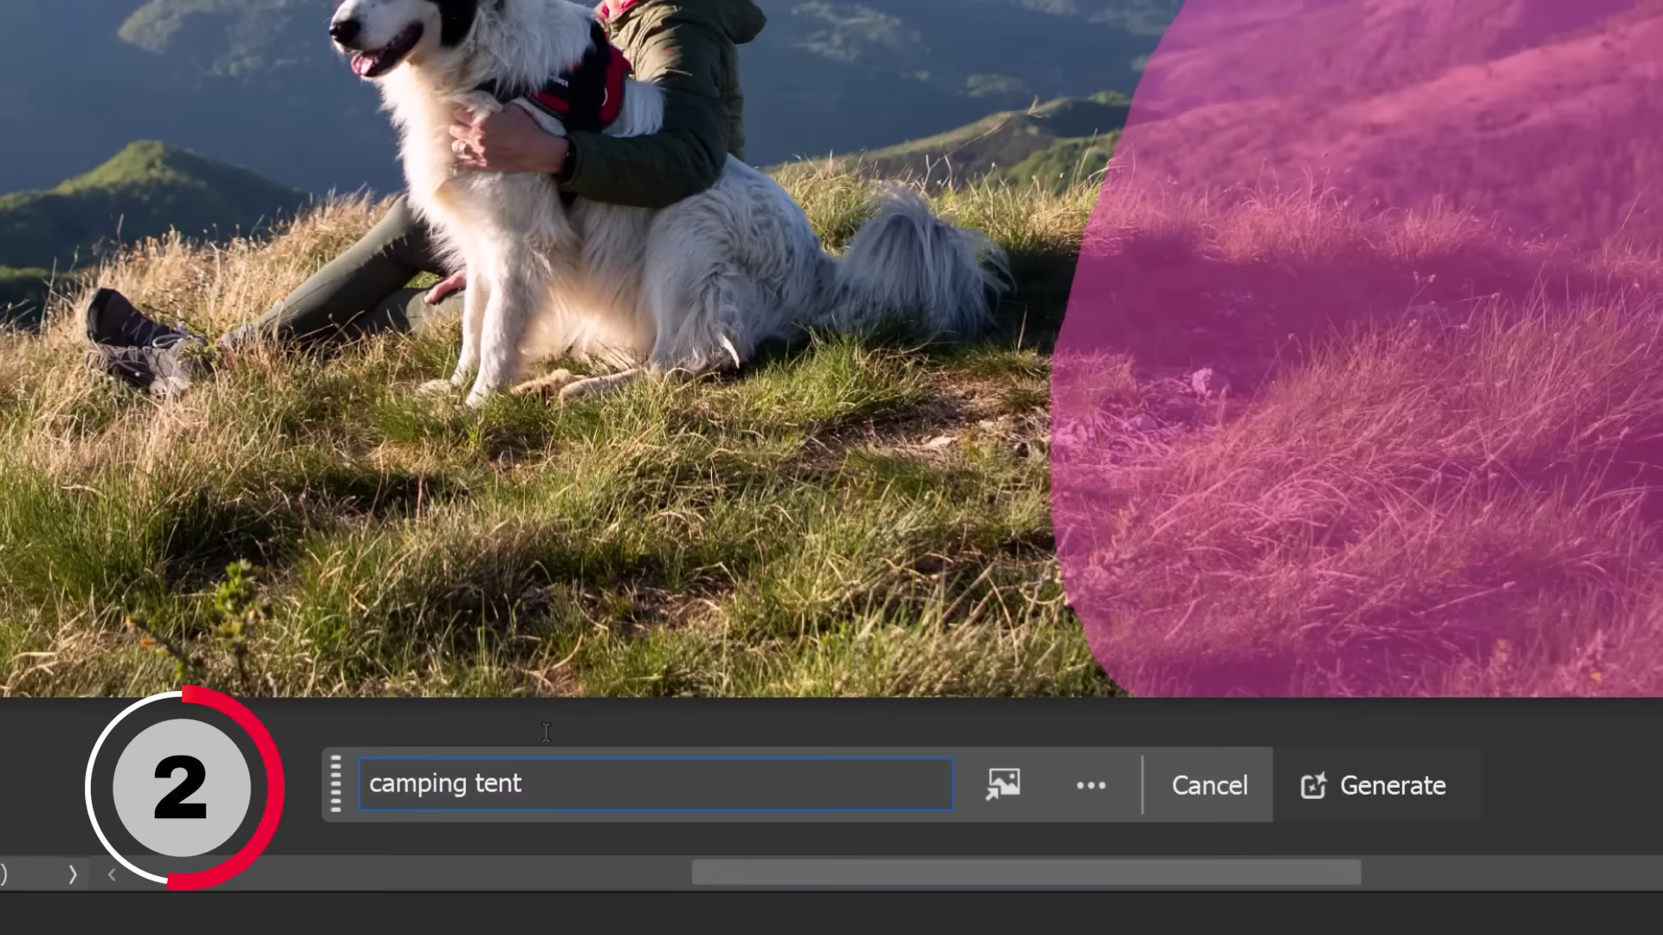
key(Return)
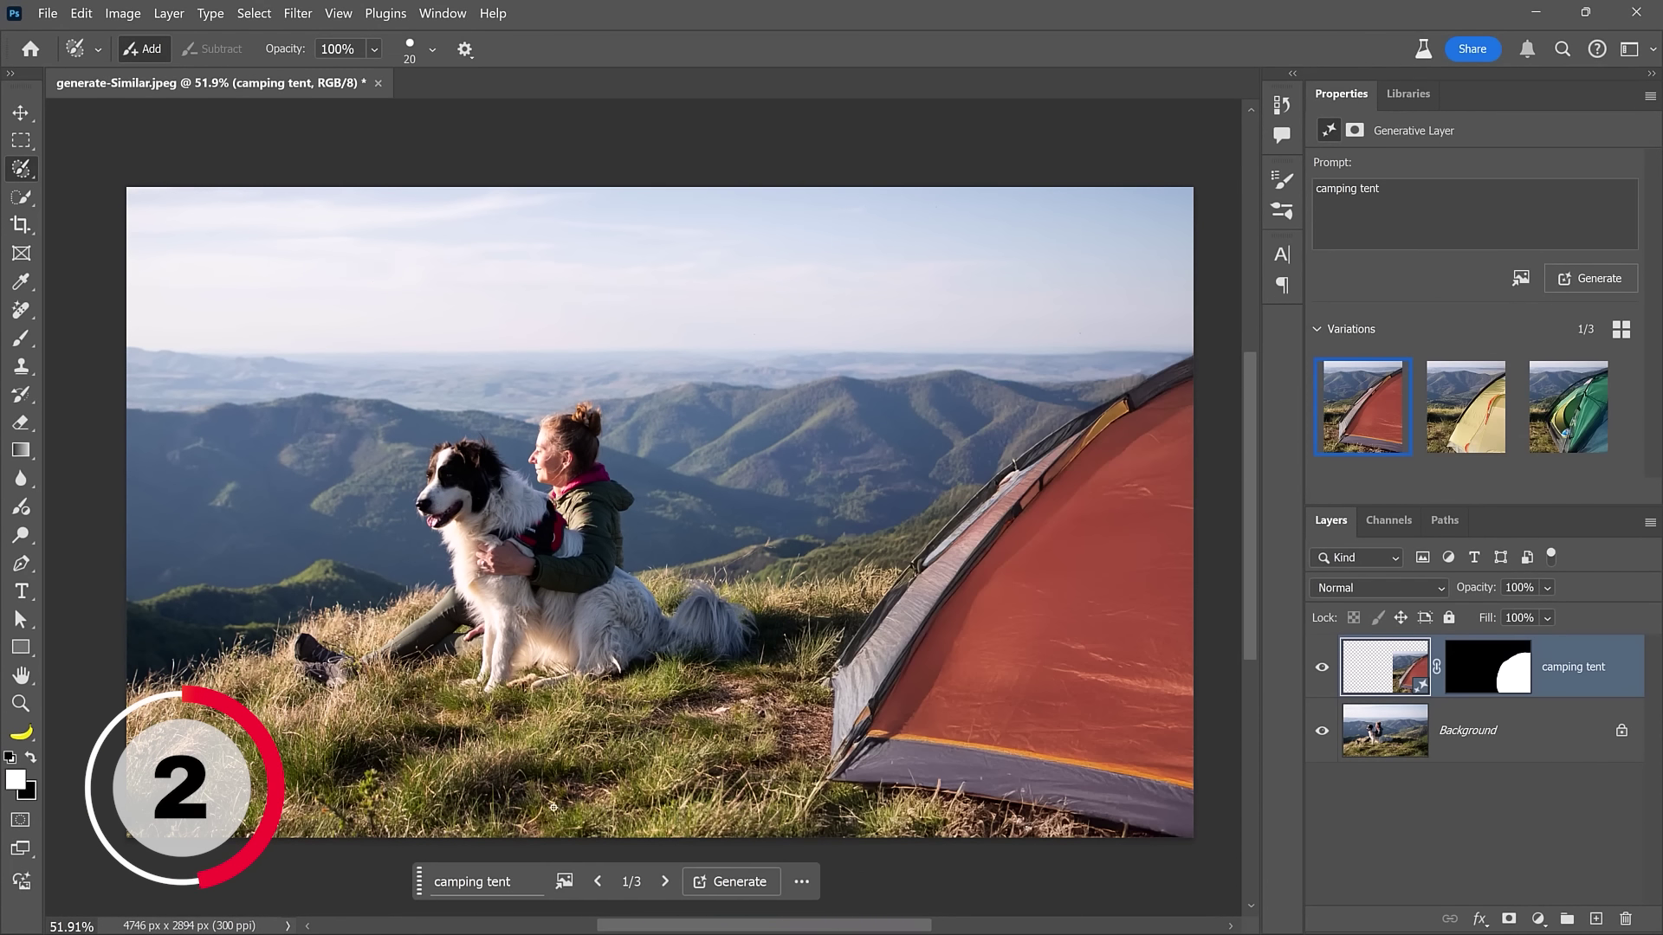
- Compare the yellow, green and red tent variations, then generate tents similar to the red one
click(1469, 428)
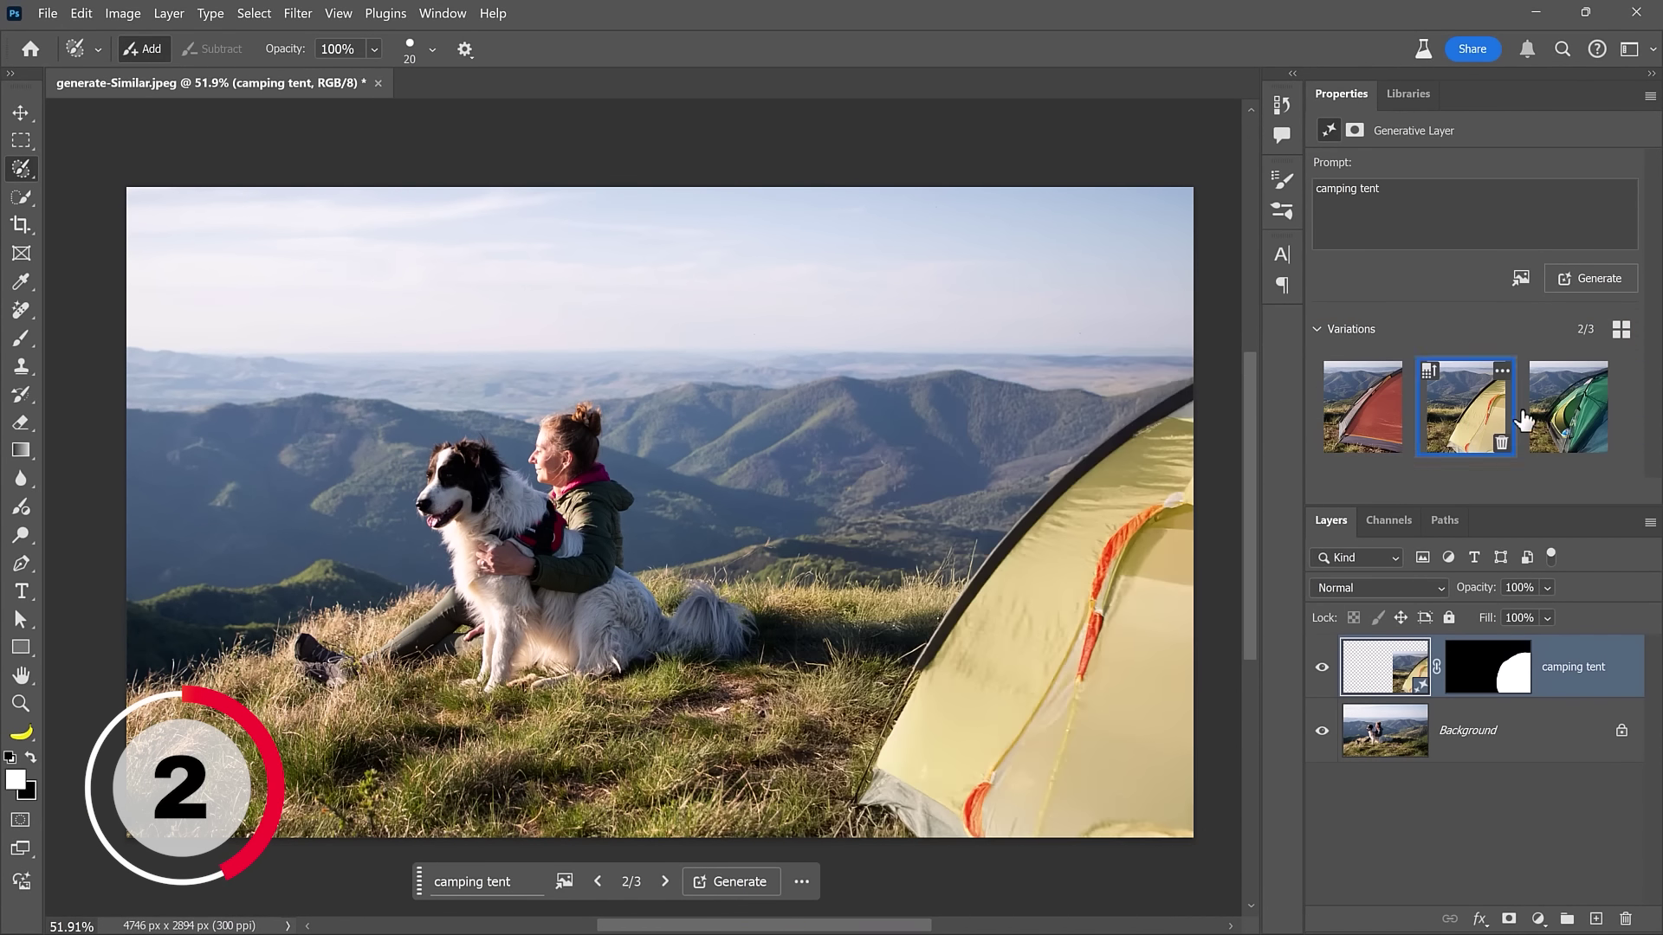
click(1595, 422)
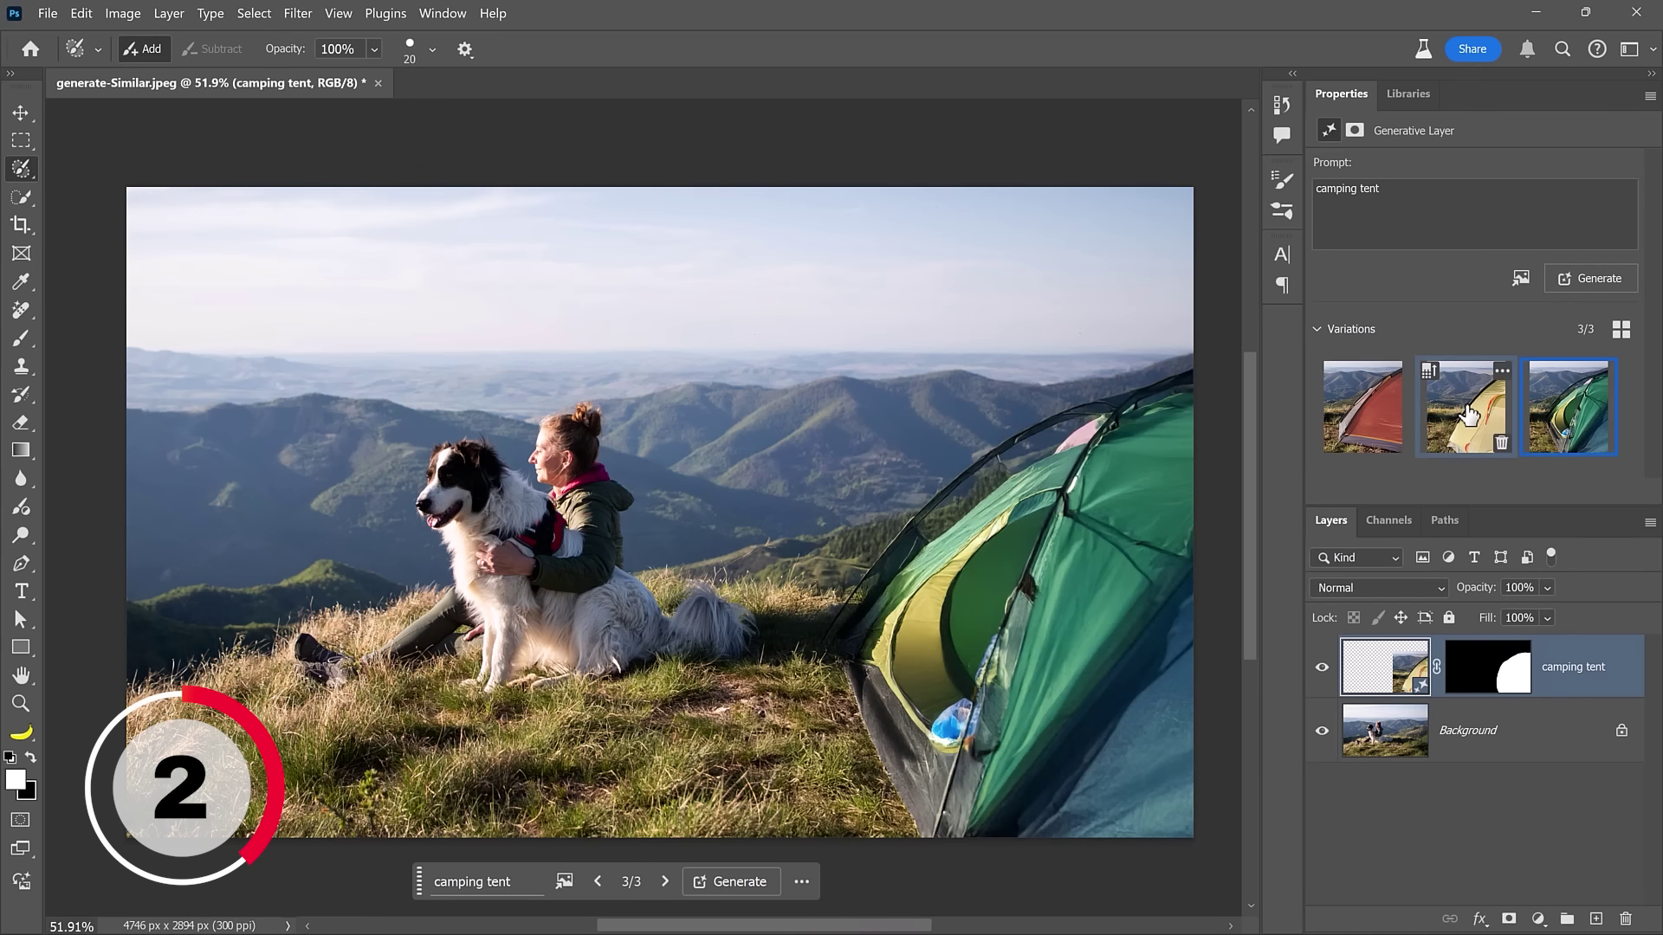
click(1355, 424)
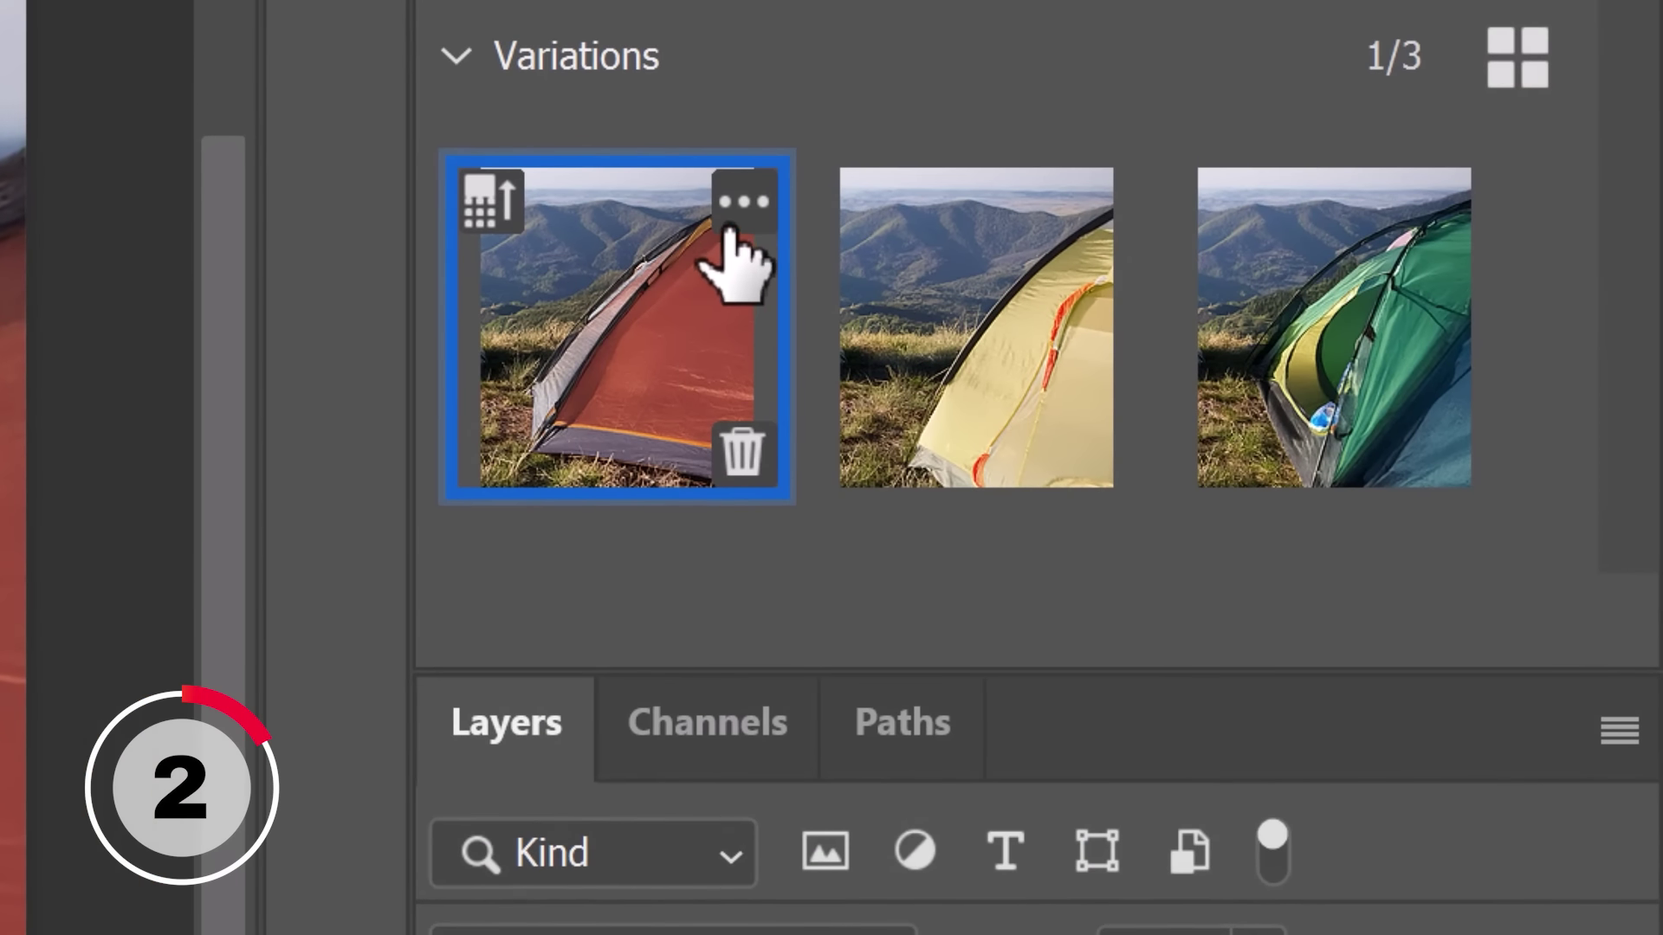
click(1299, 355)
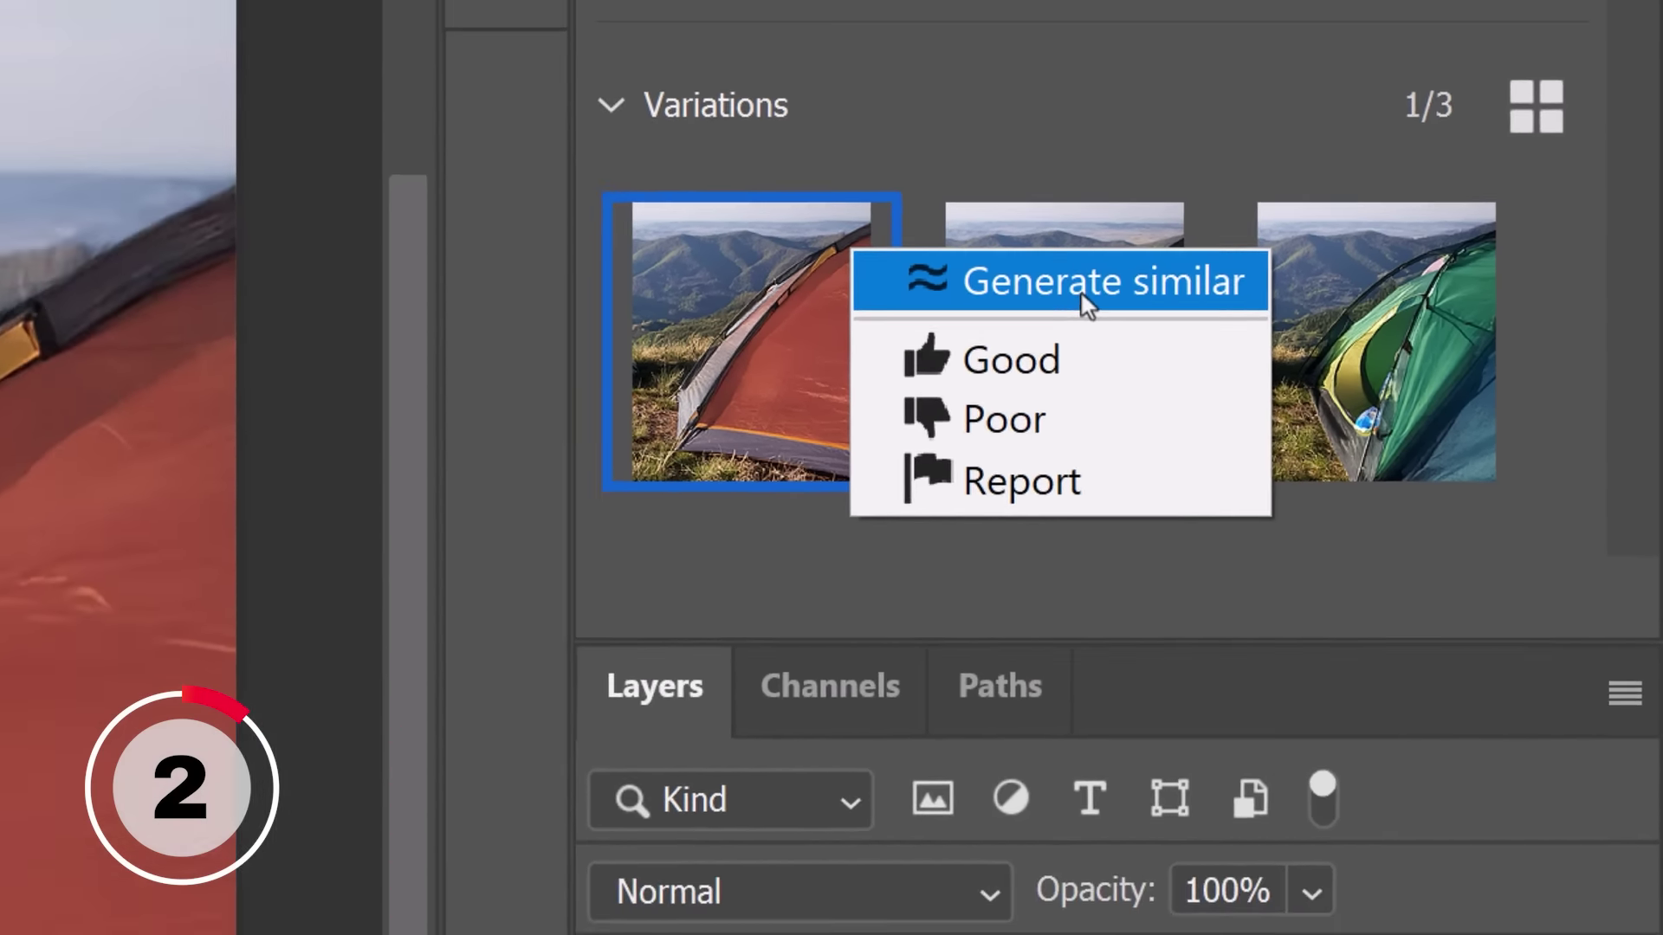
click(996, 286)
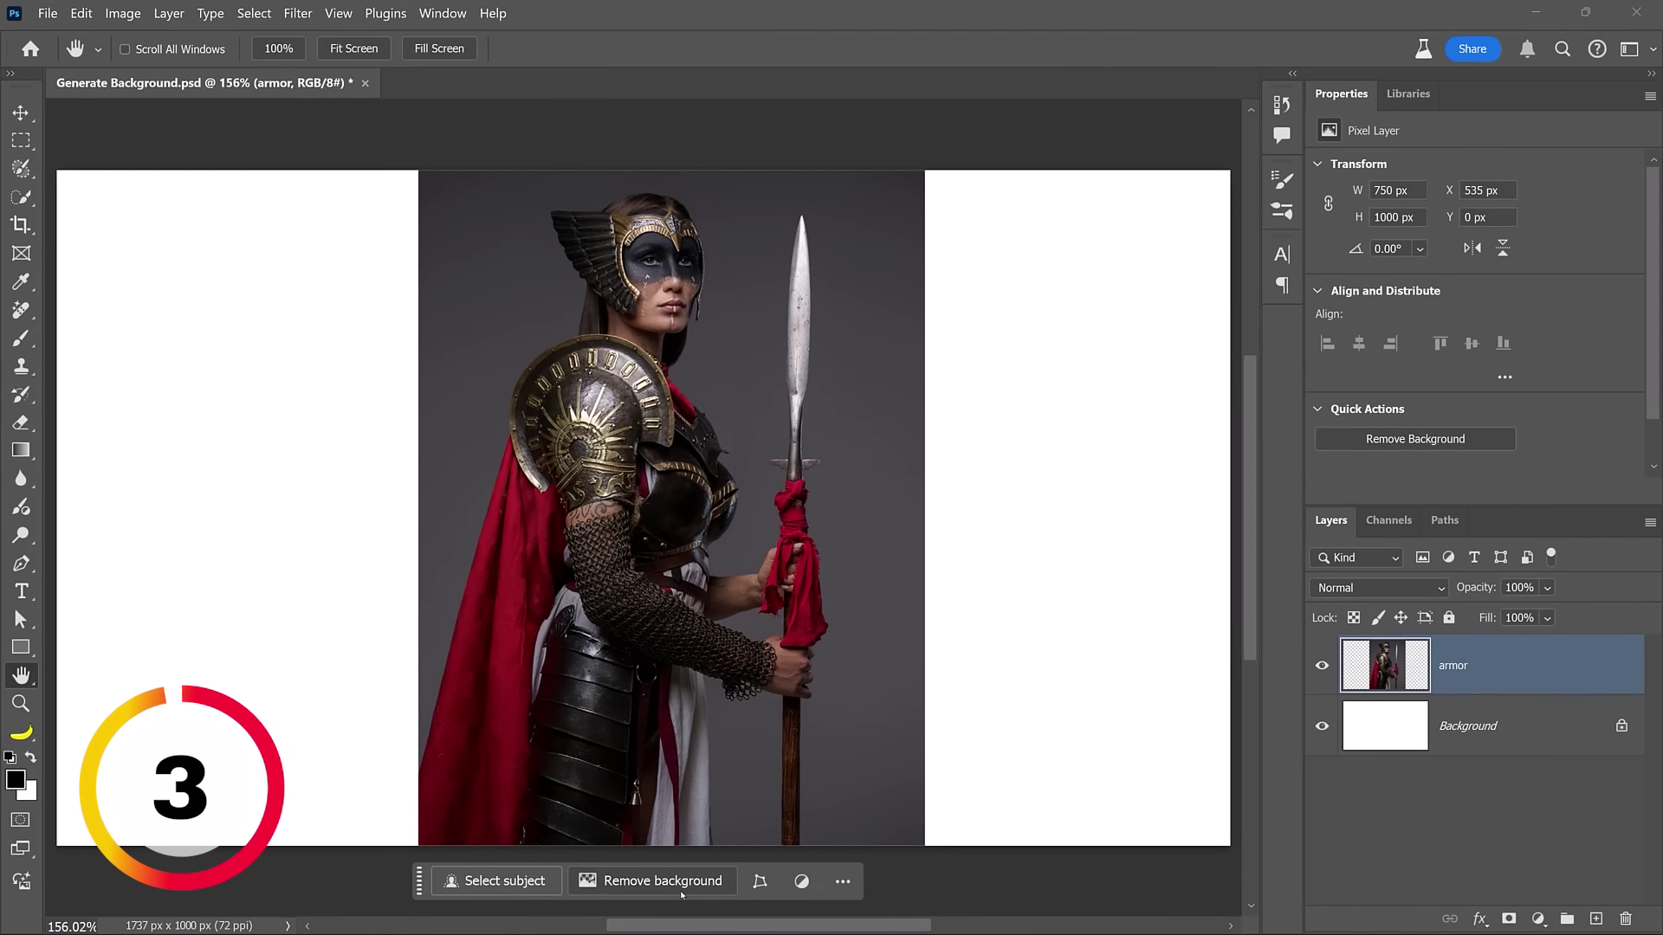
- Remove the warrior's grey backdrop and generate a sunset castle background behind her
click(681, 881)
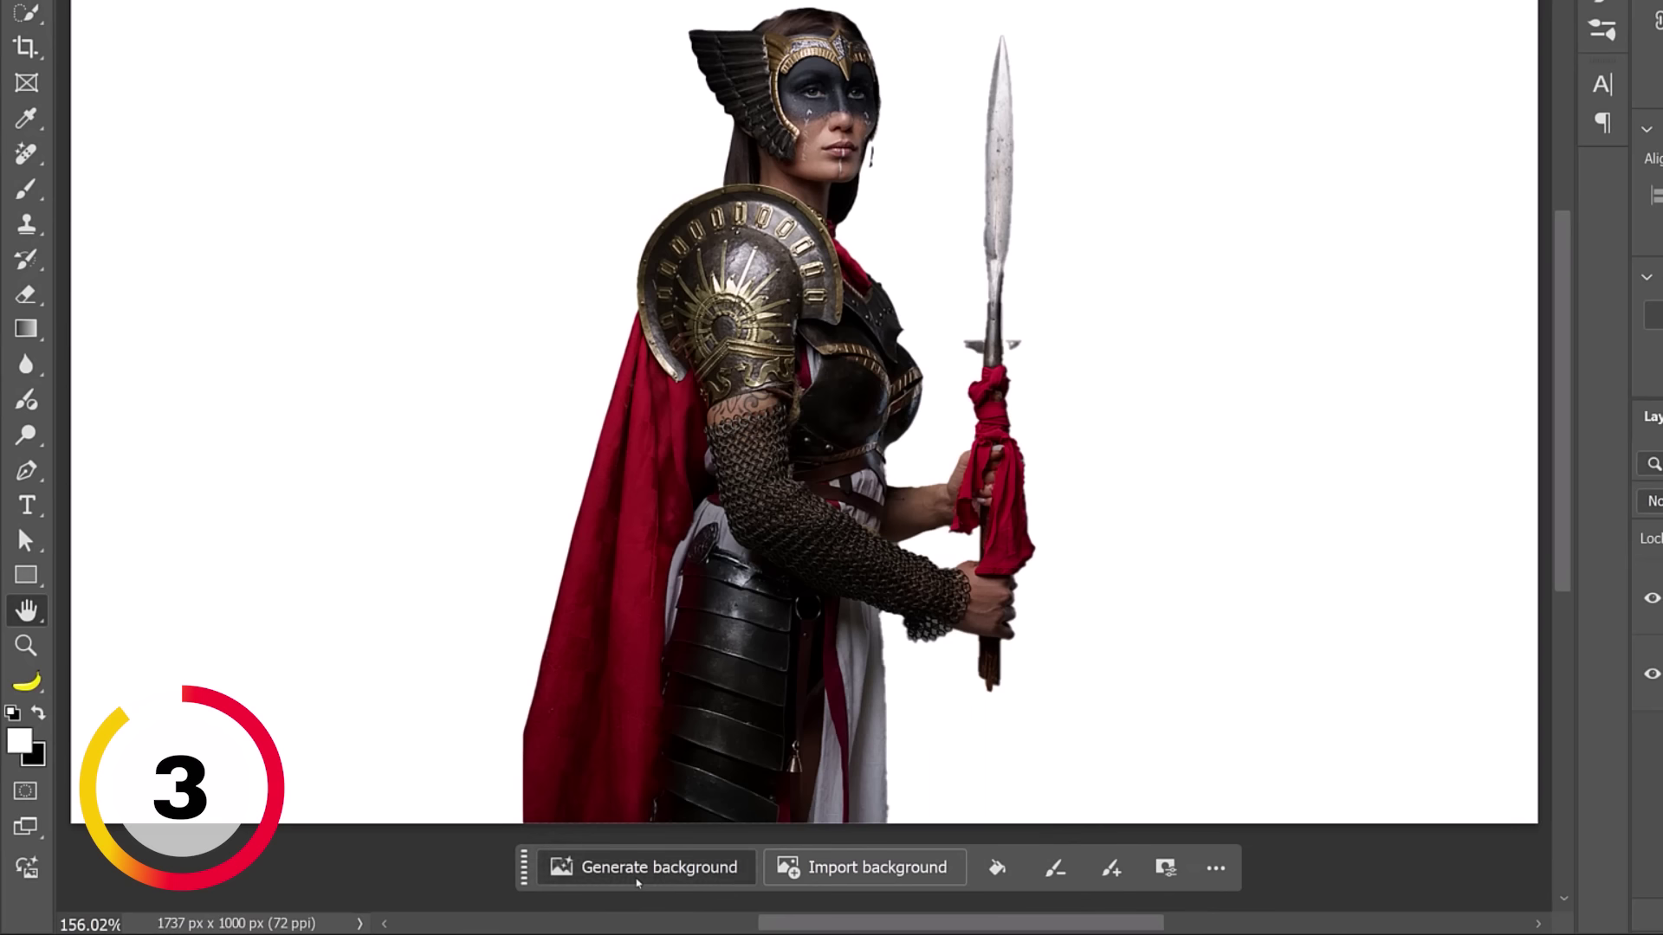
click(637, 881)
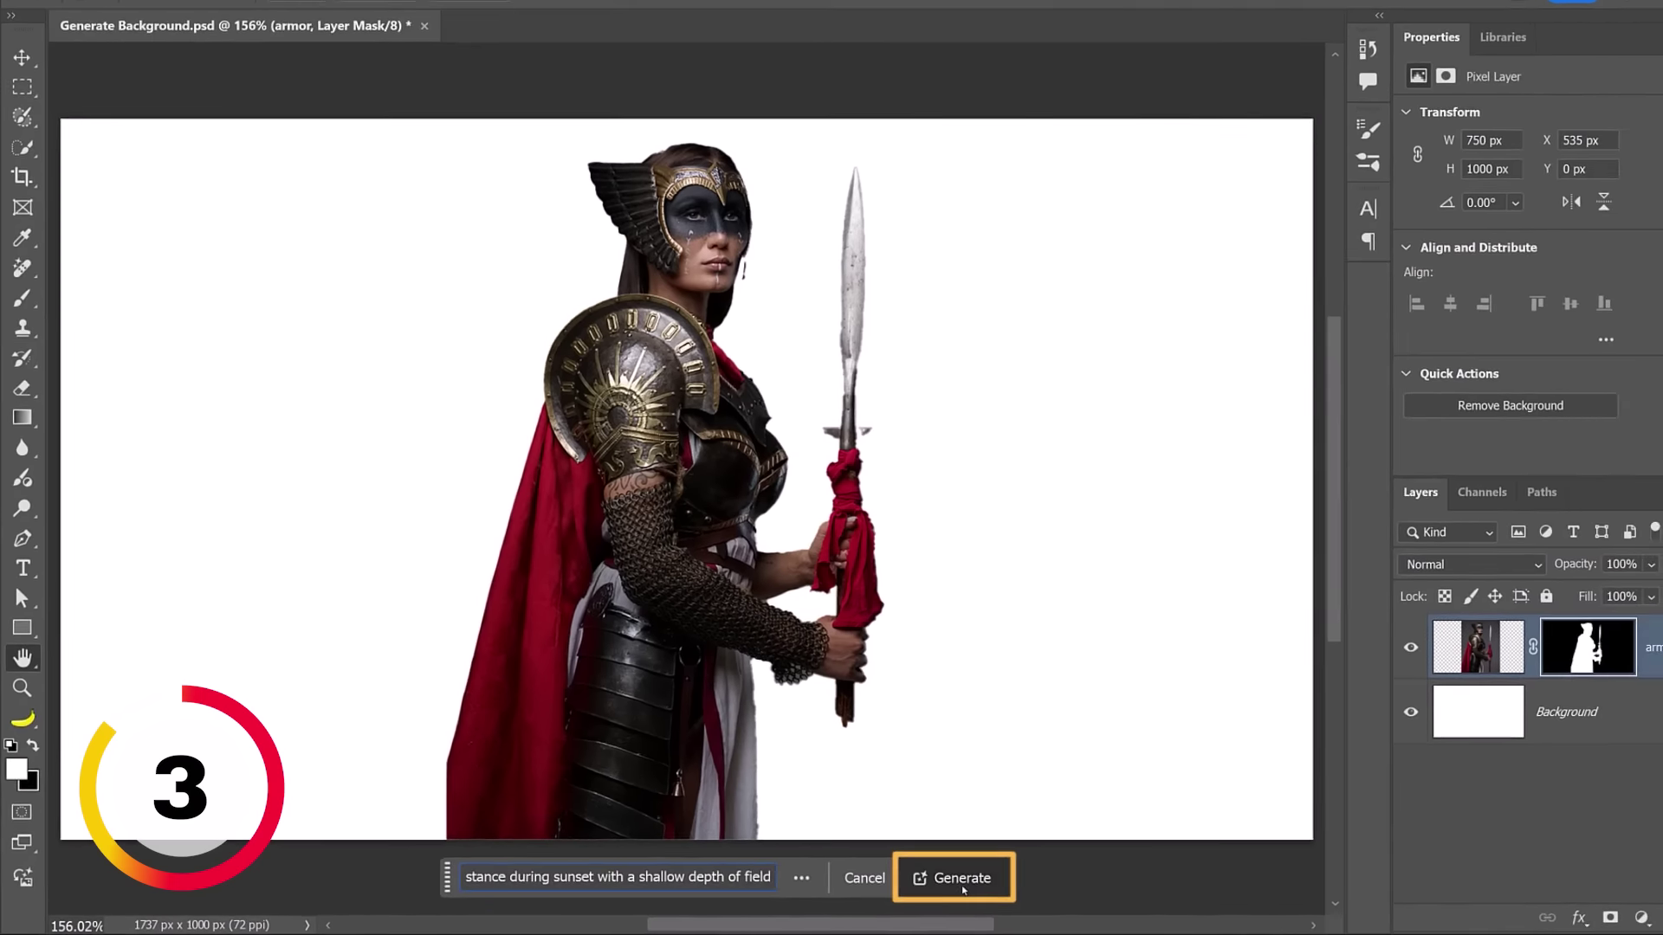
click(1108, 870)
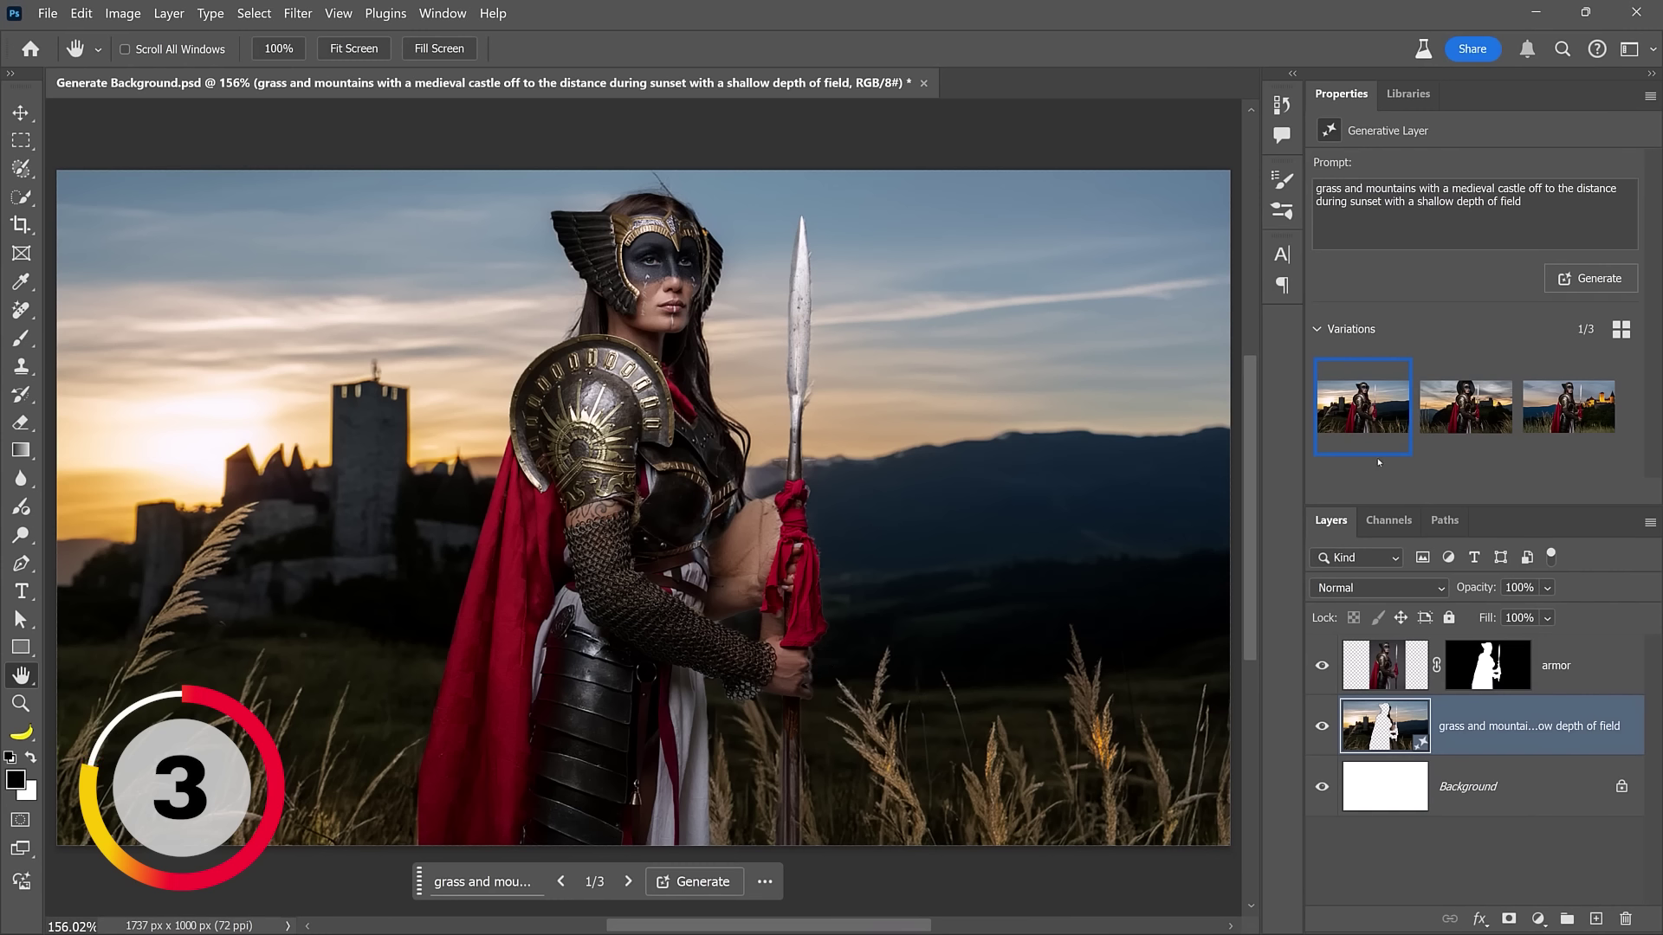
- Compare the background variations and settle on the third, lit-castle one
click(1452, 427)
click(1556, 412)
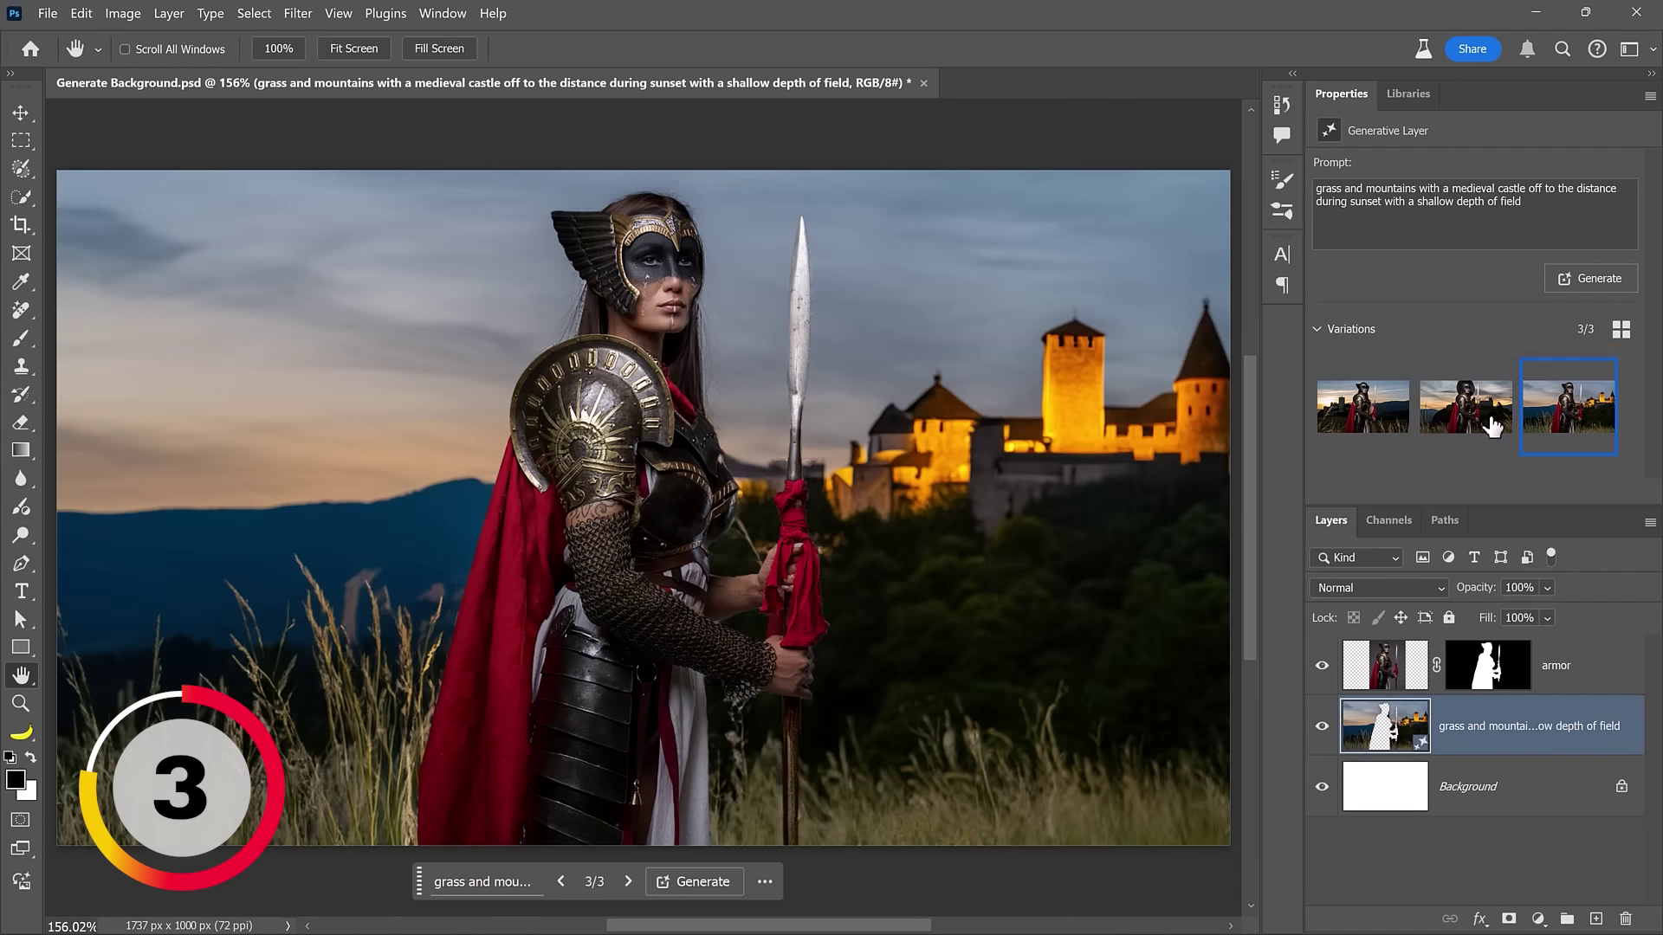
click(1449, 426)
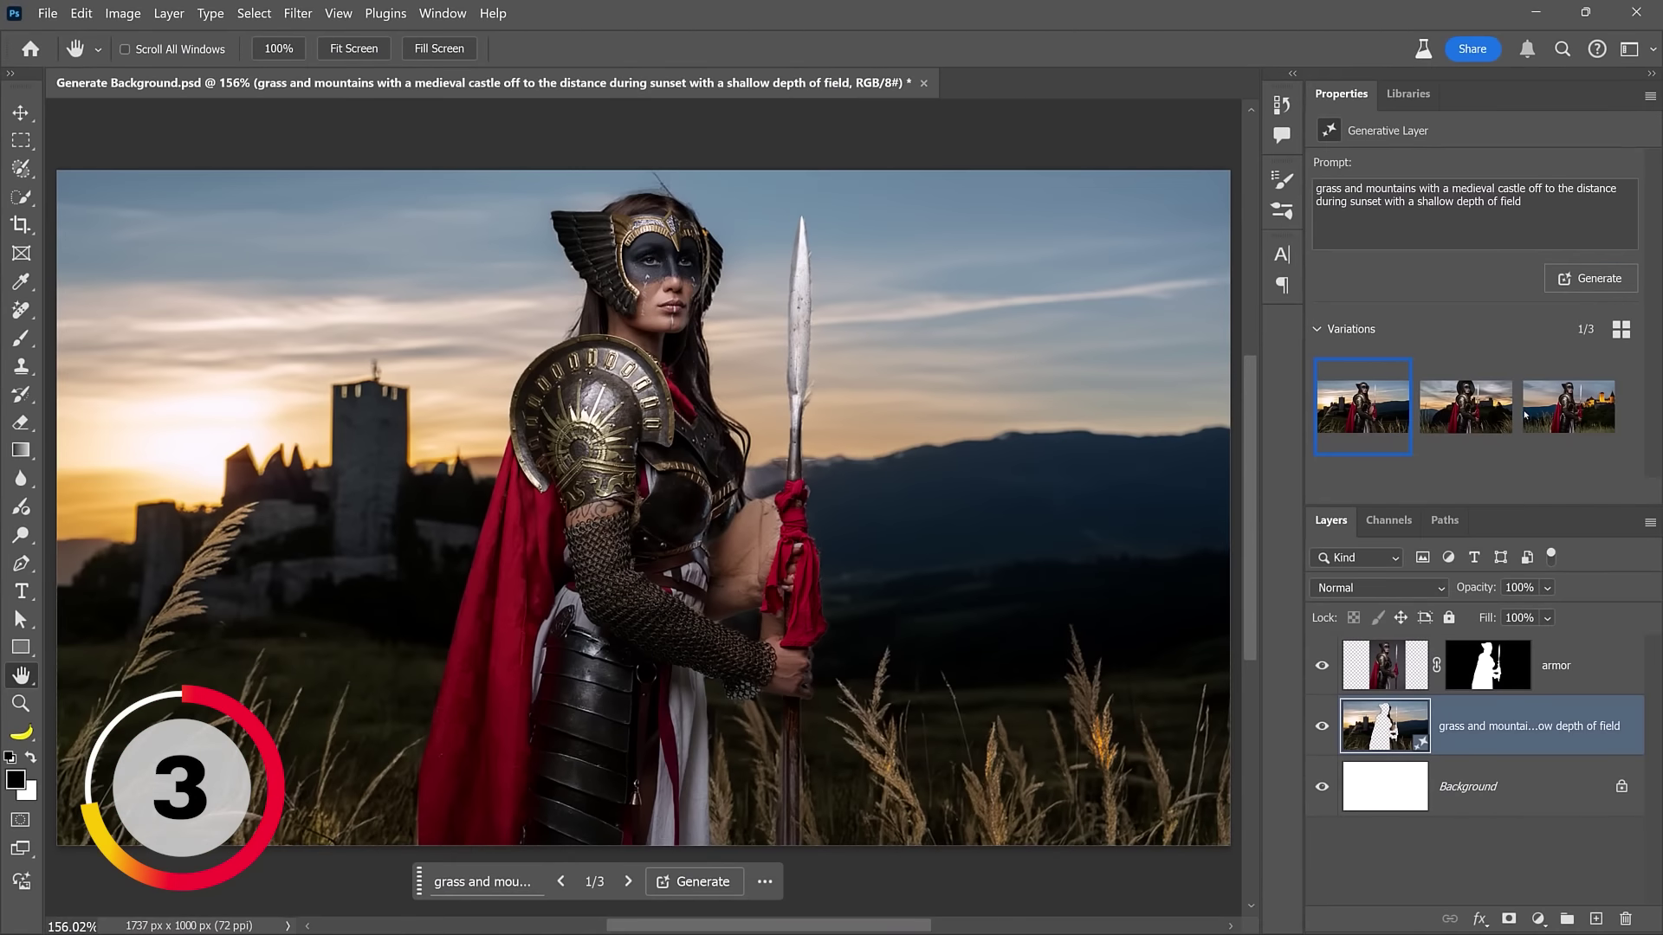
click(1551, 423)
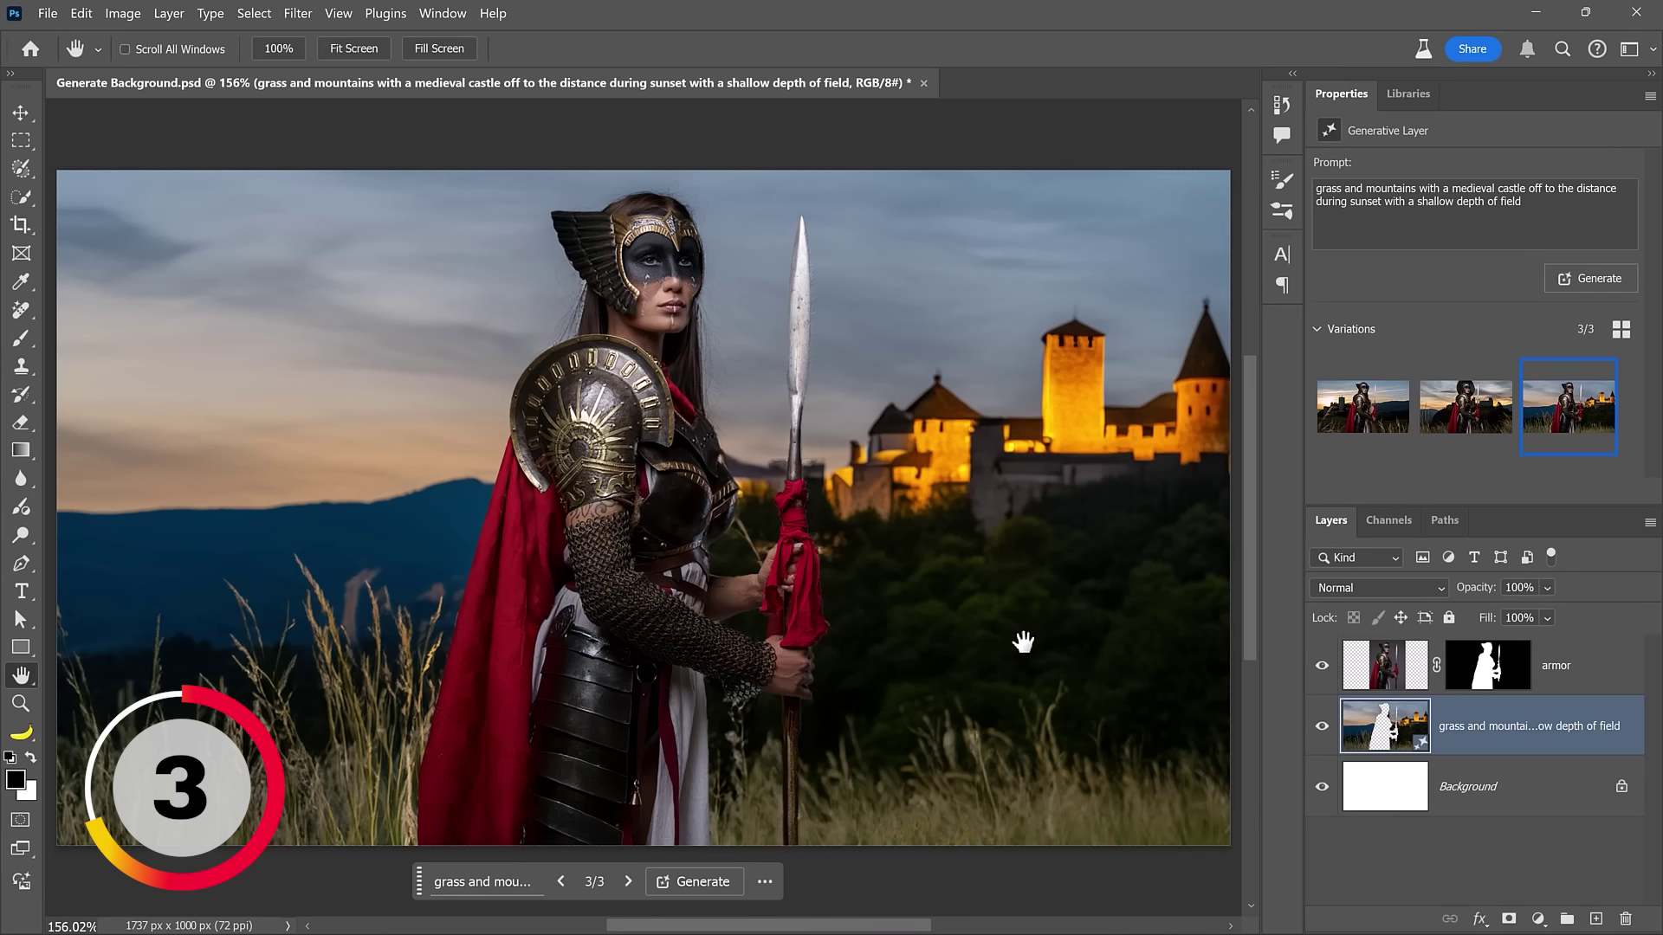
- Toggle the armor layer, drag the warrior to the left edge, then undo the move
click(1322, 666)
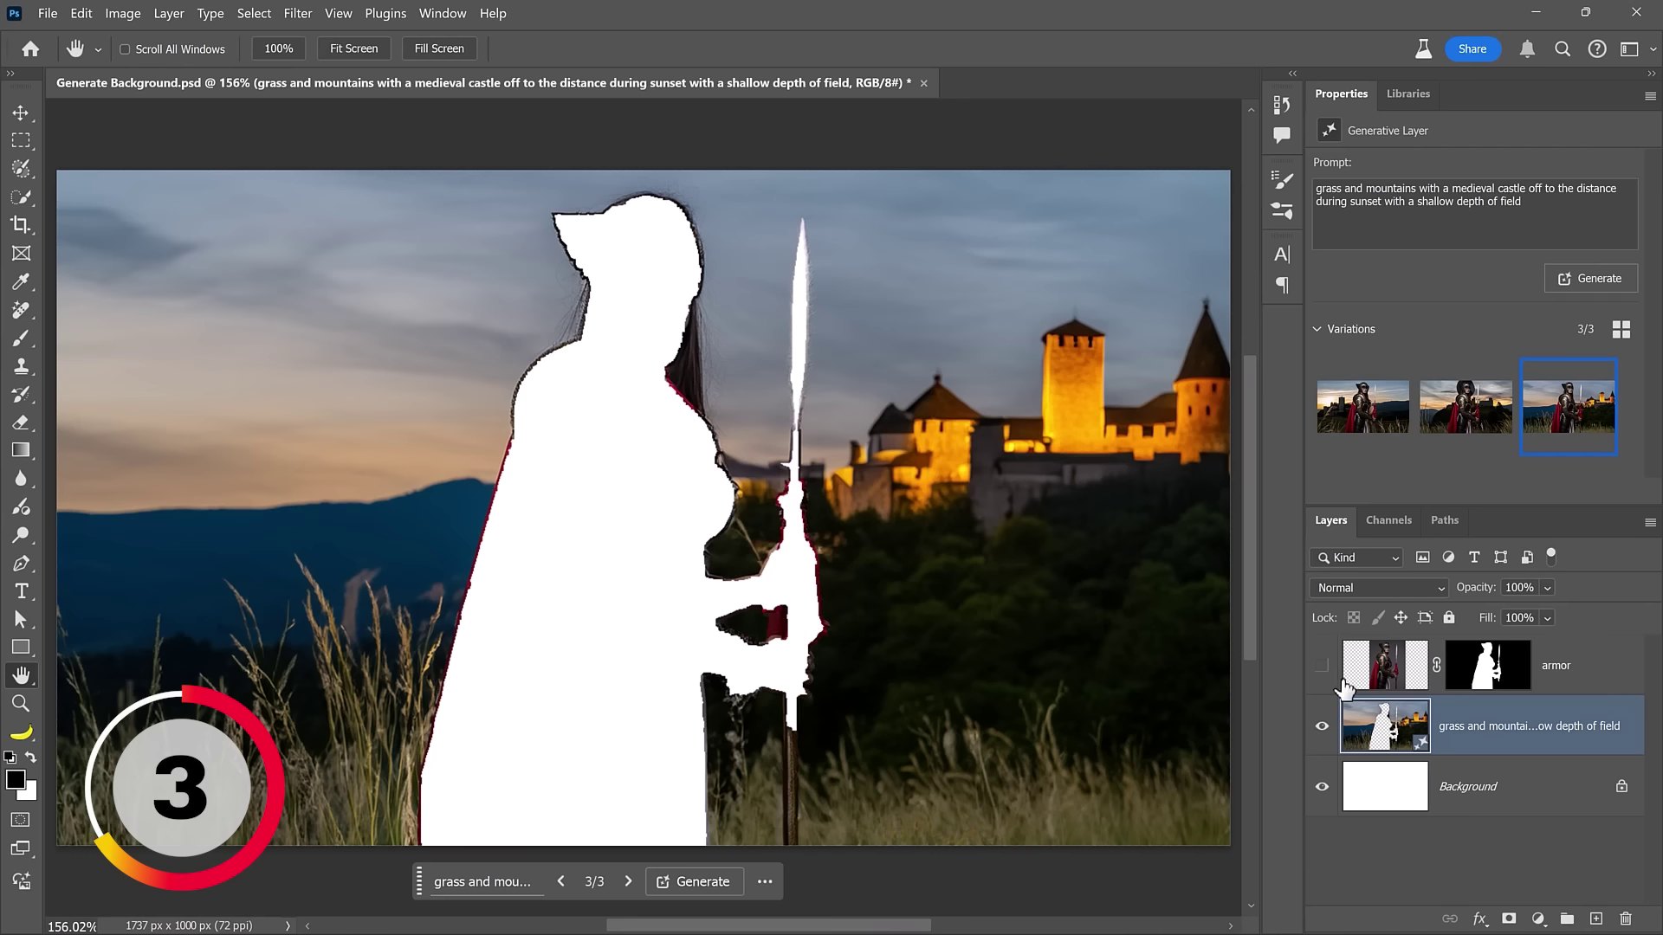
click(1321, 666)
click(1386, 665)
key(v)
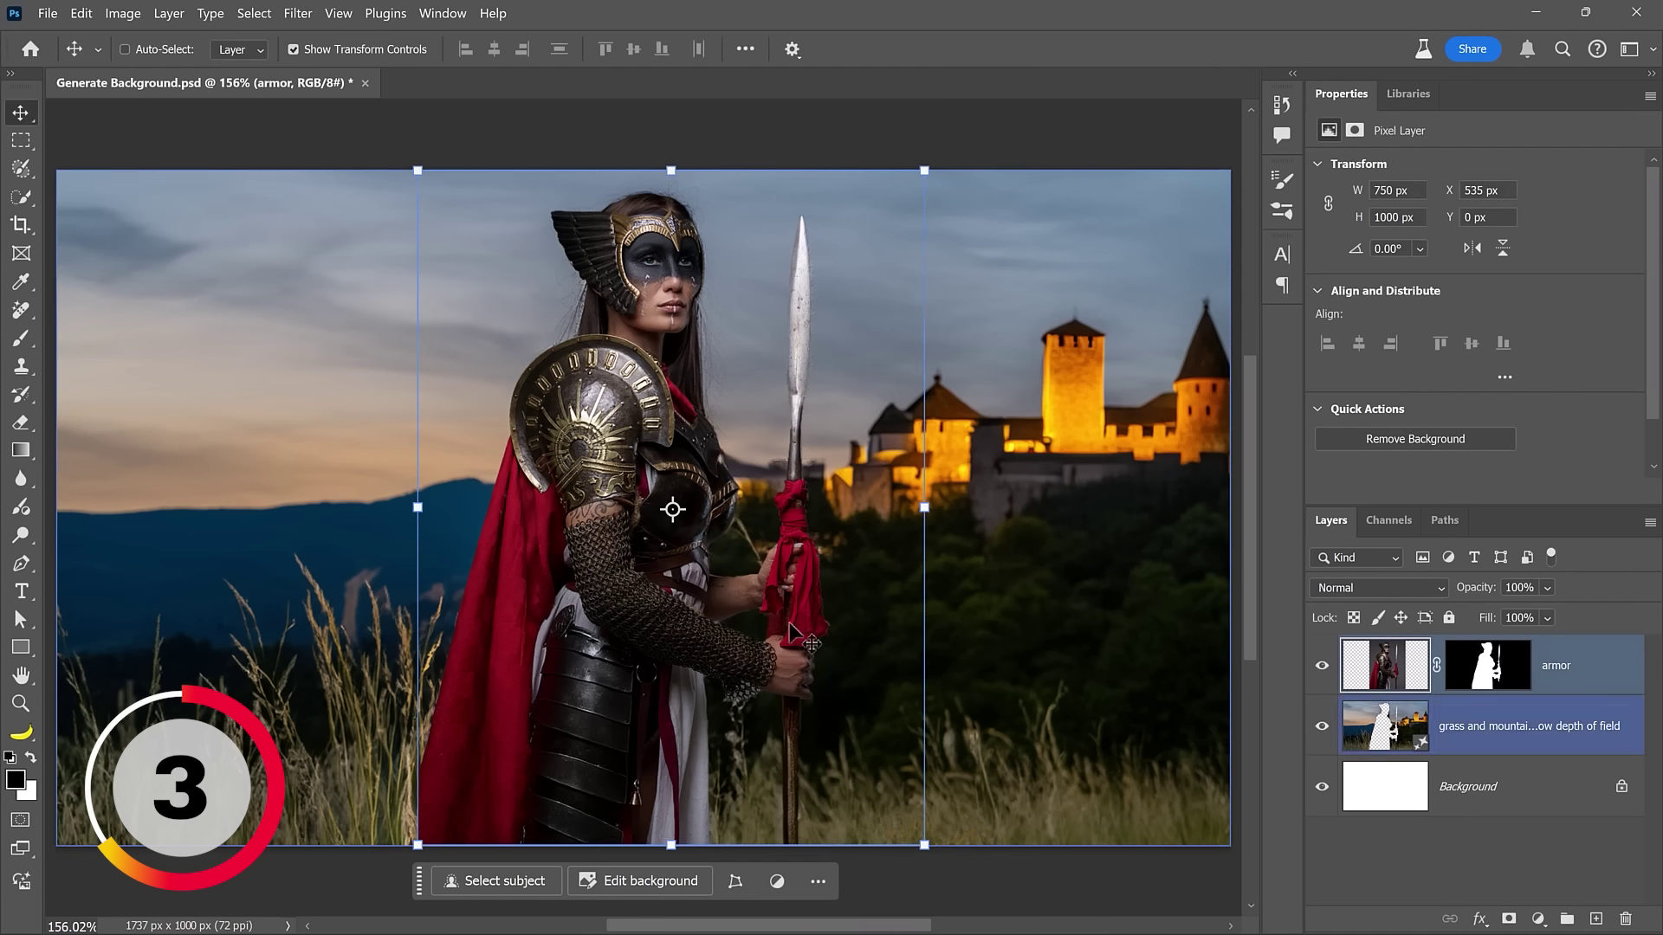
drag(782, 621, 422, 651)
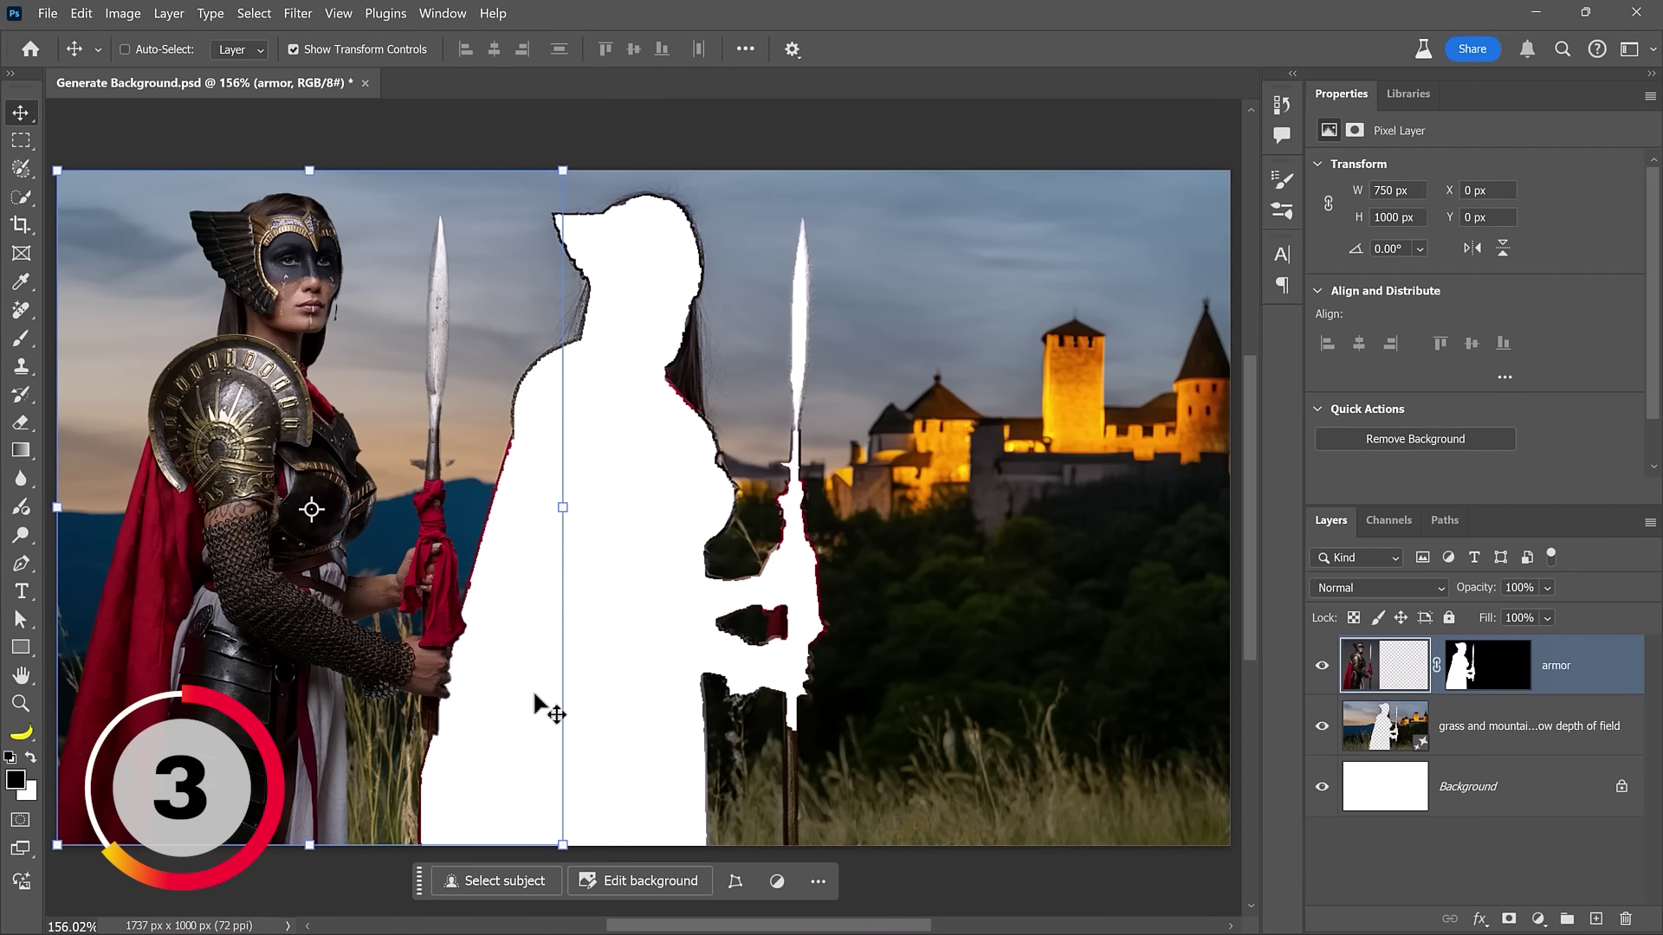
key(ctrl+z)
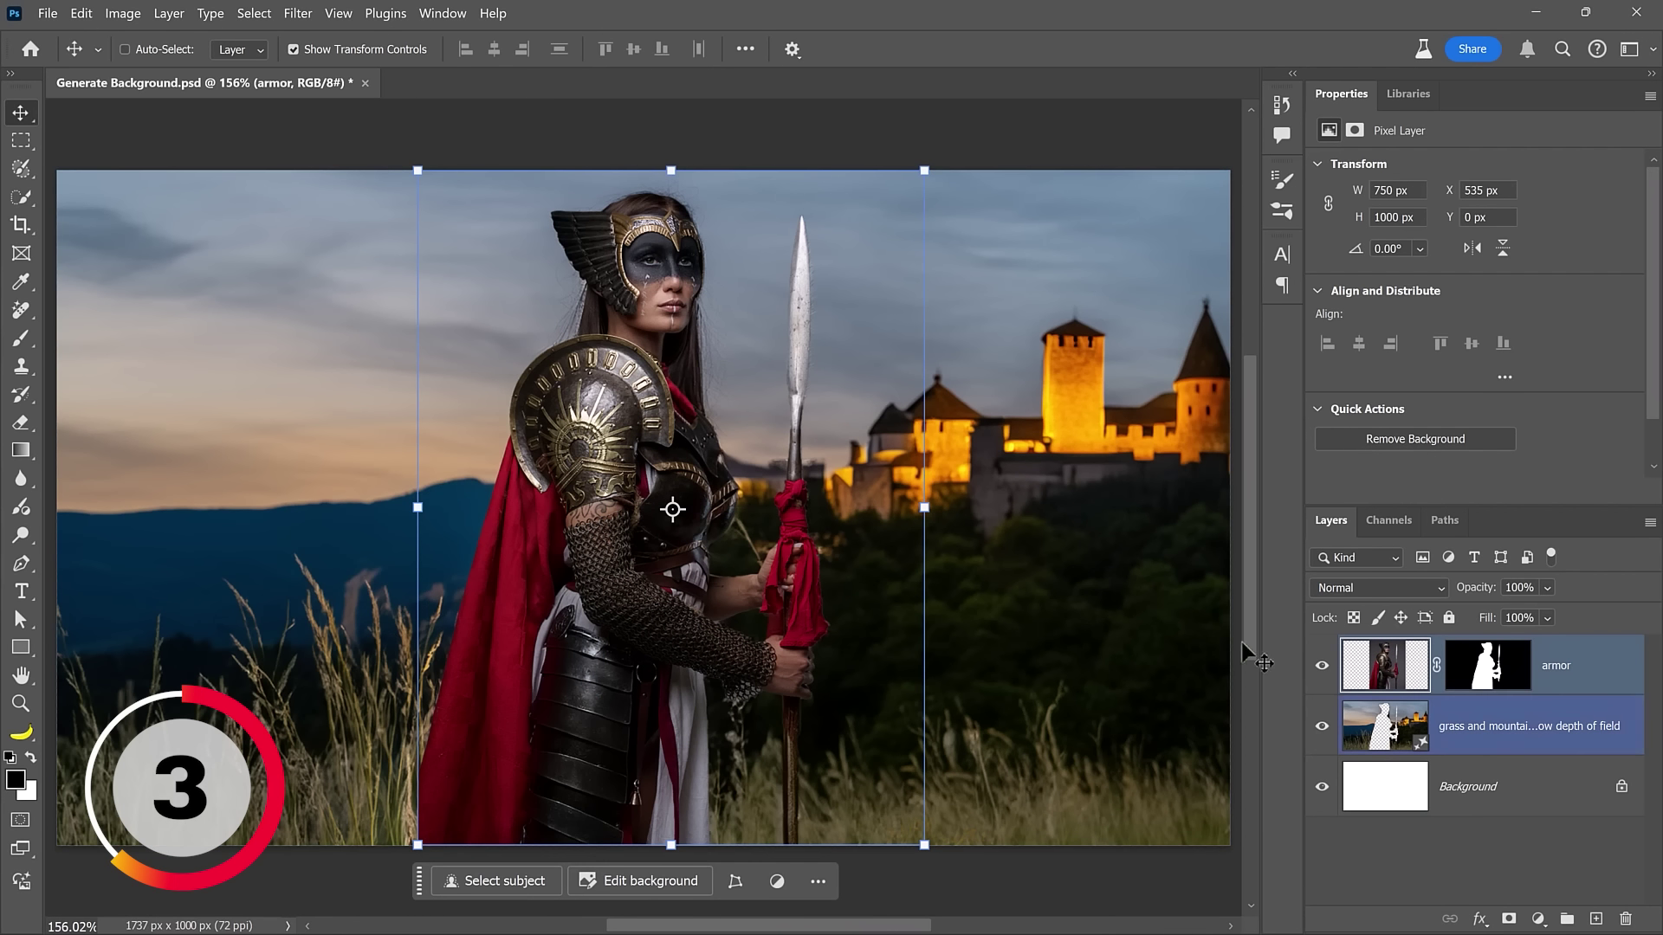
- Hide the armor layer, brush-select the white silhouette, and fill it with prompt-less Generative Fill
click(1321, 665)
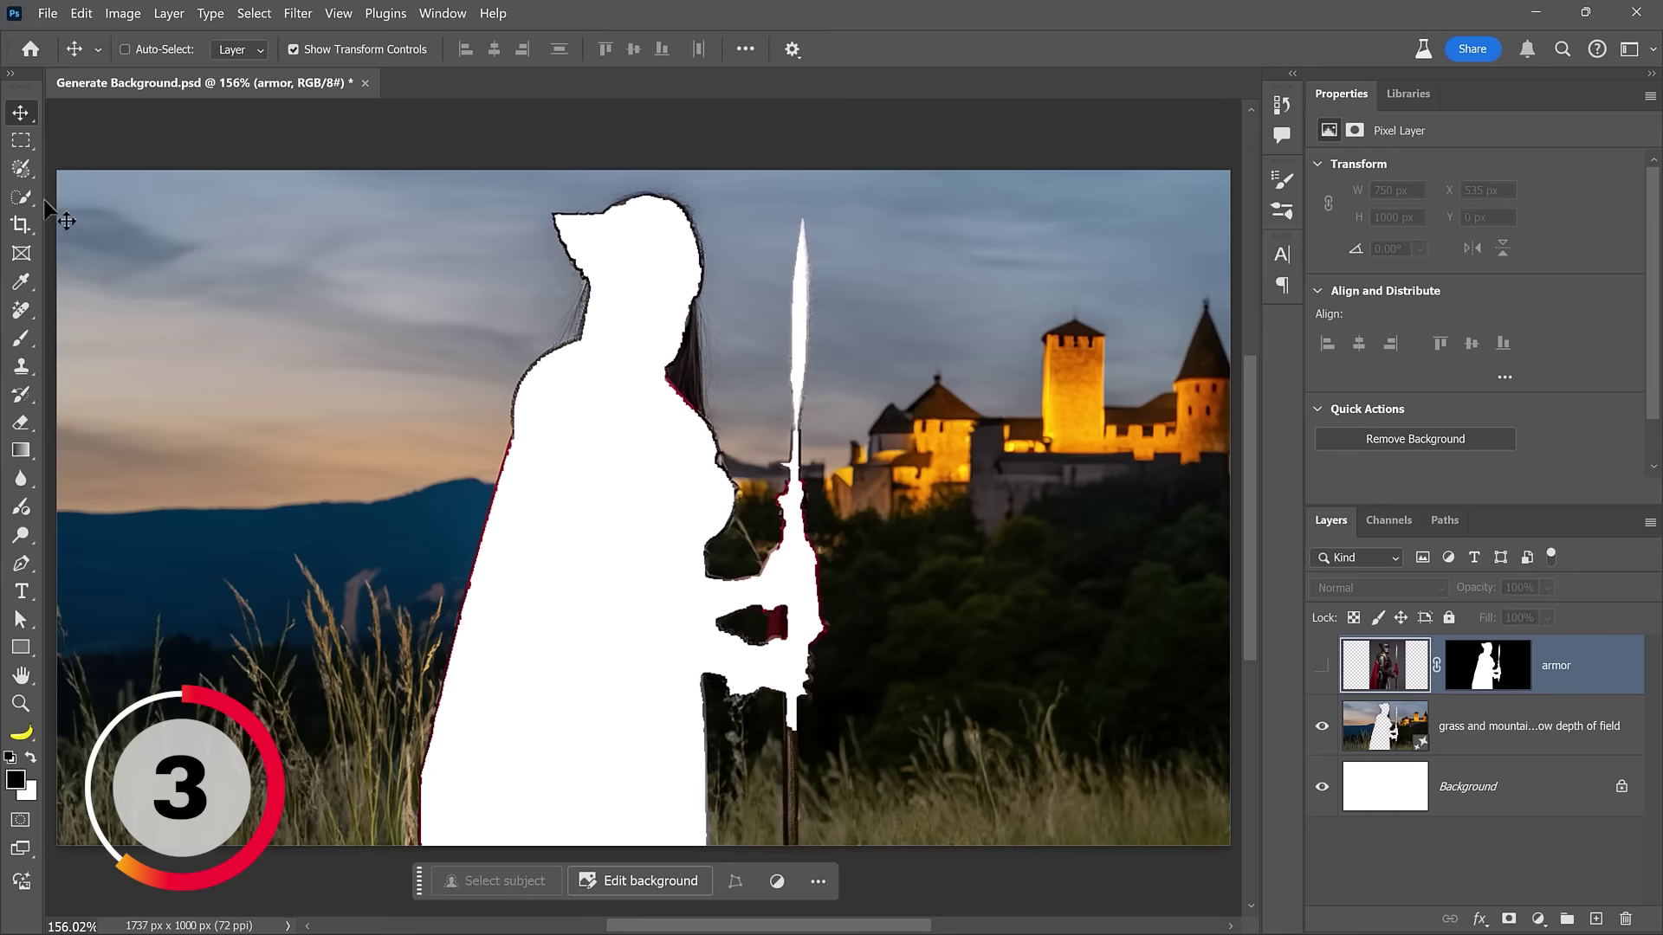
click(21, 168)
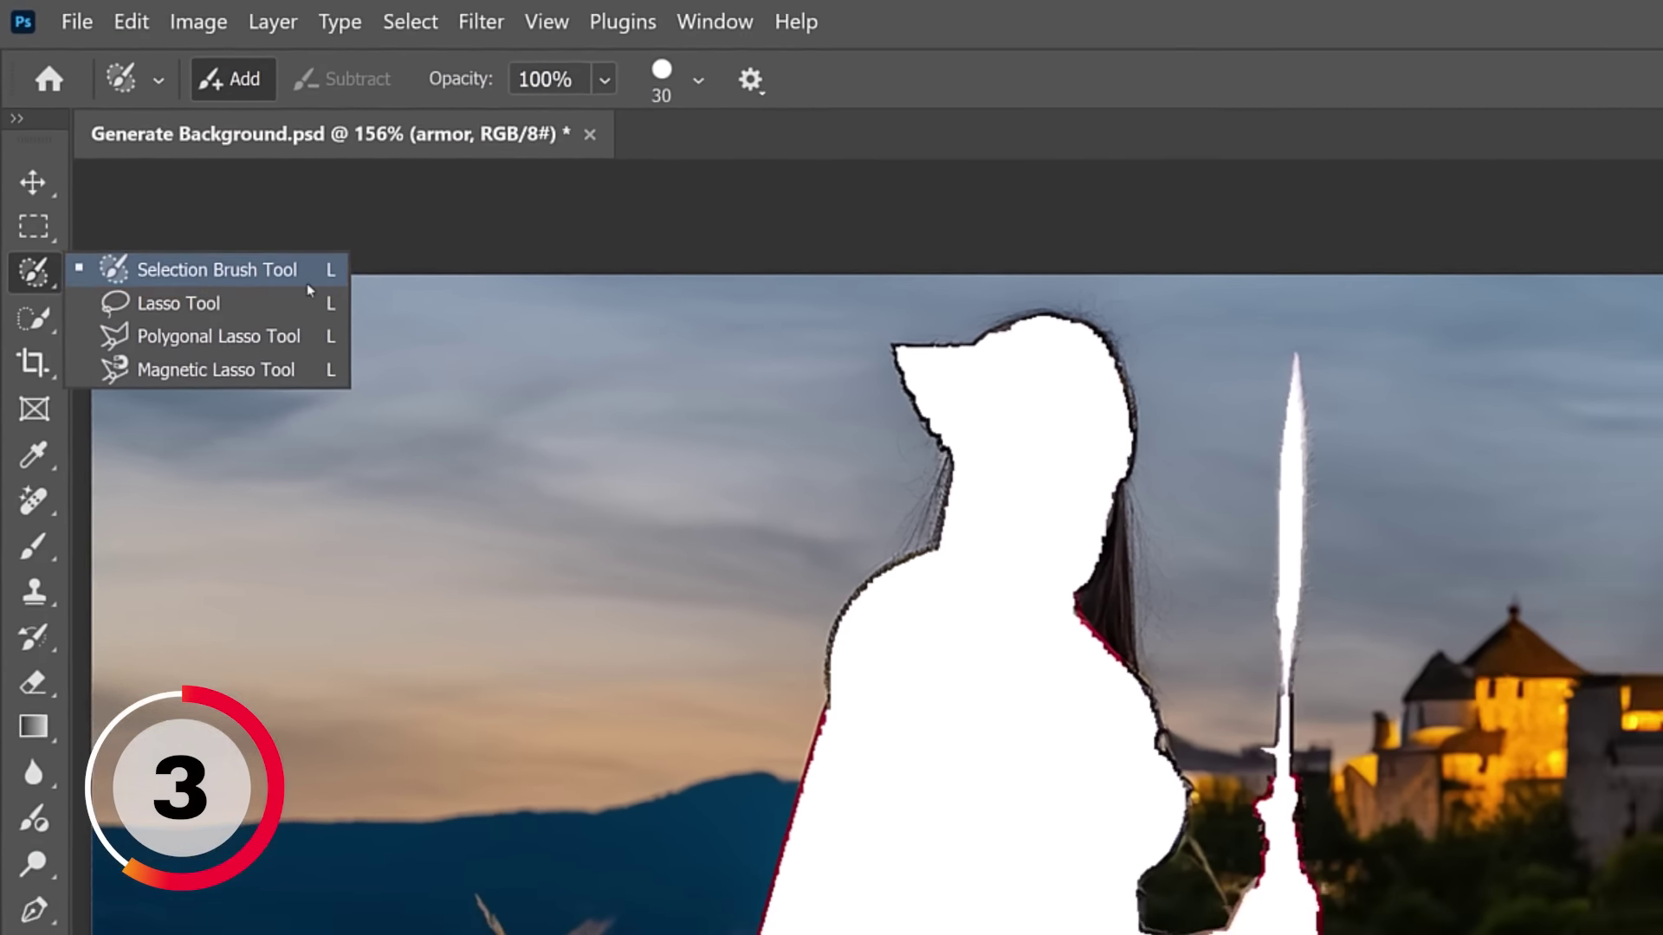
click(216, 292)
drag(1265, 328, 997, 352)
mouse_move(567, 200)
mouse_down()
mouse_move(507, 341)
mouse_move(403, 763)
mouse_move(405, 831)
mouse_move(441, 853)
mouse_move(790, 842)
mouse_move(857, 832)
mouse_move(877, 796)
mouse_move(839, 528)
mouse_move(851, 350)
mouse_move(835, 239)
mouse_move(811, 200)
mouse_move(718, 200)
mouse_up()
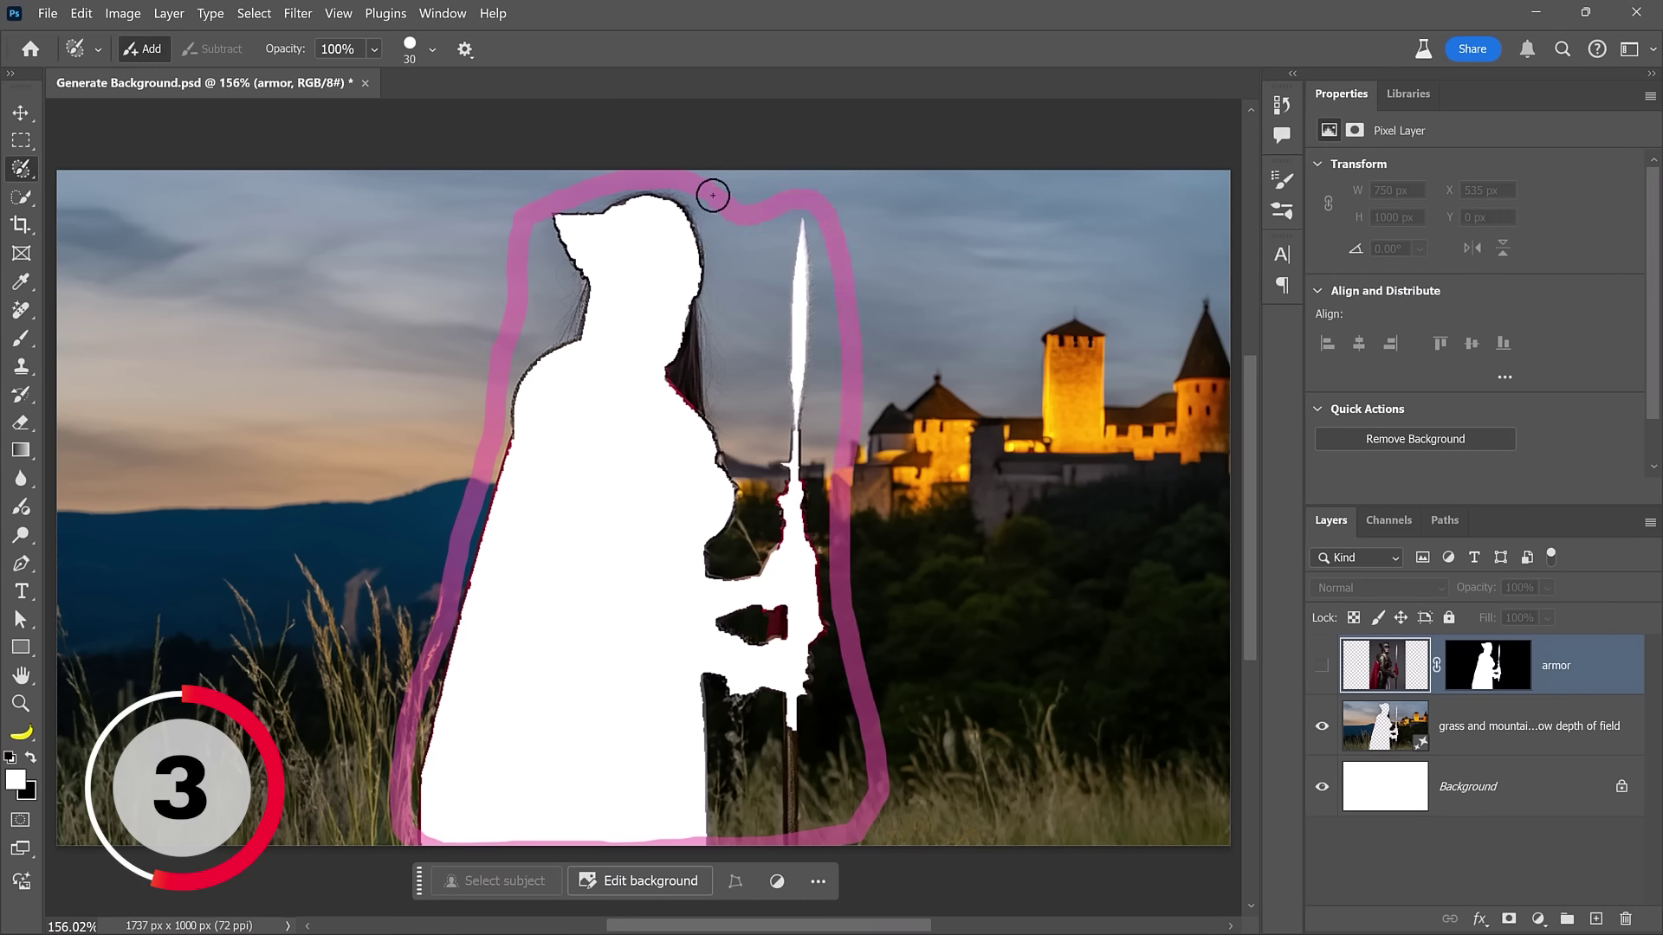
drag(713, 195, 704, 193)
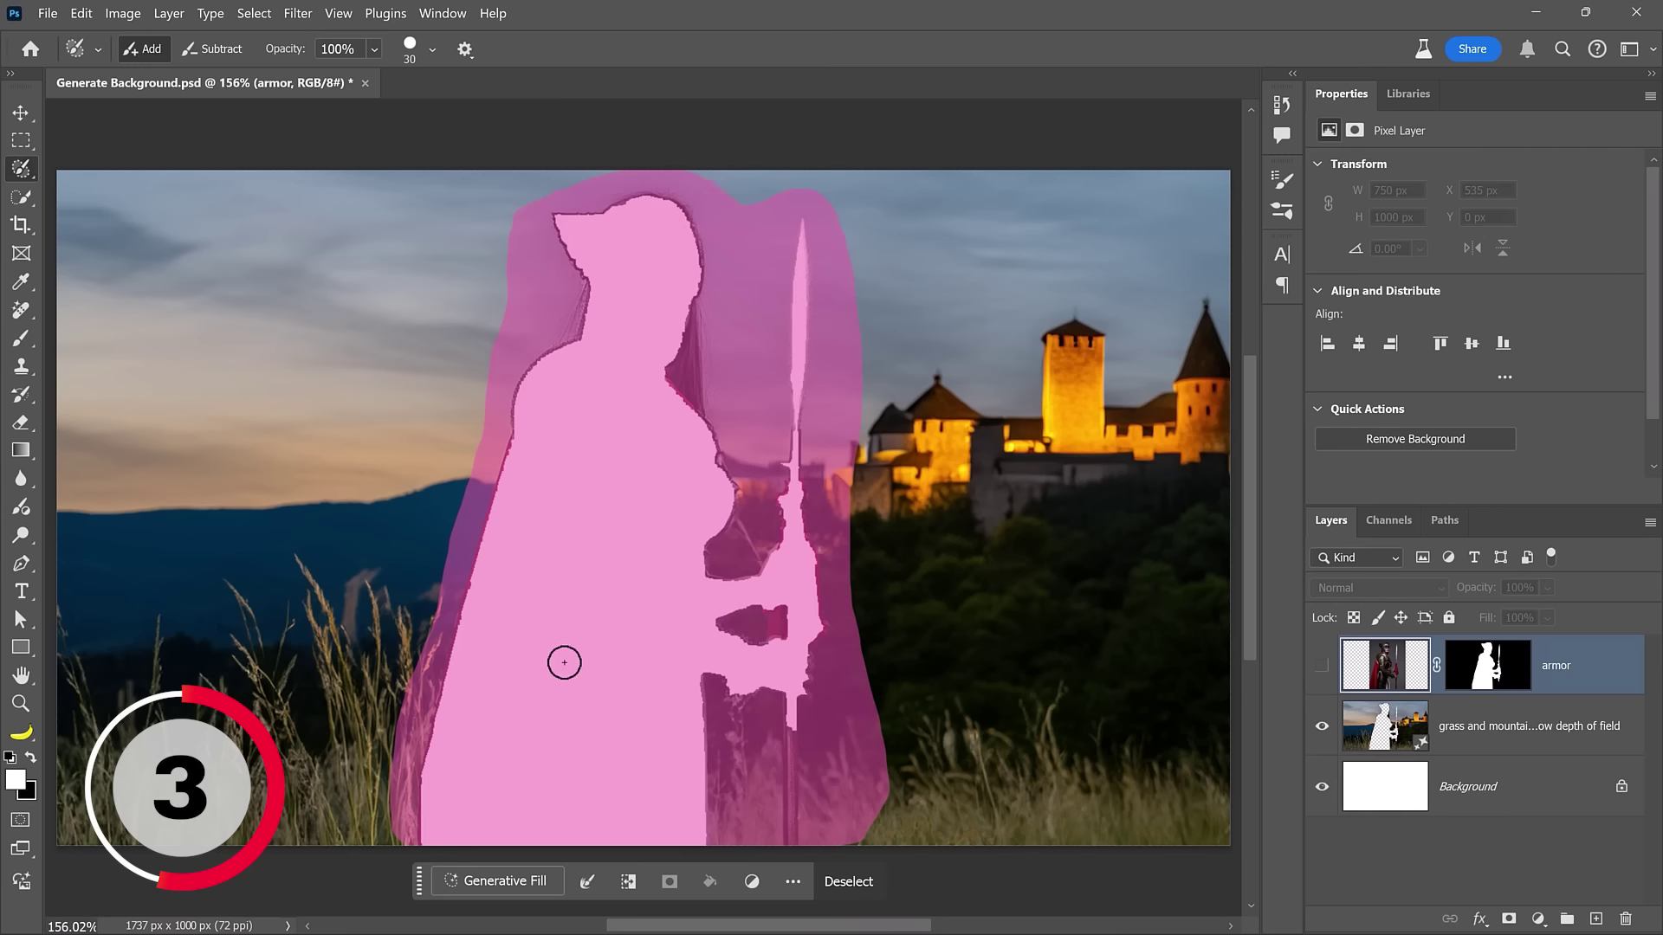
click(516, 878)
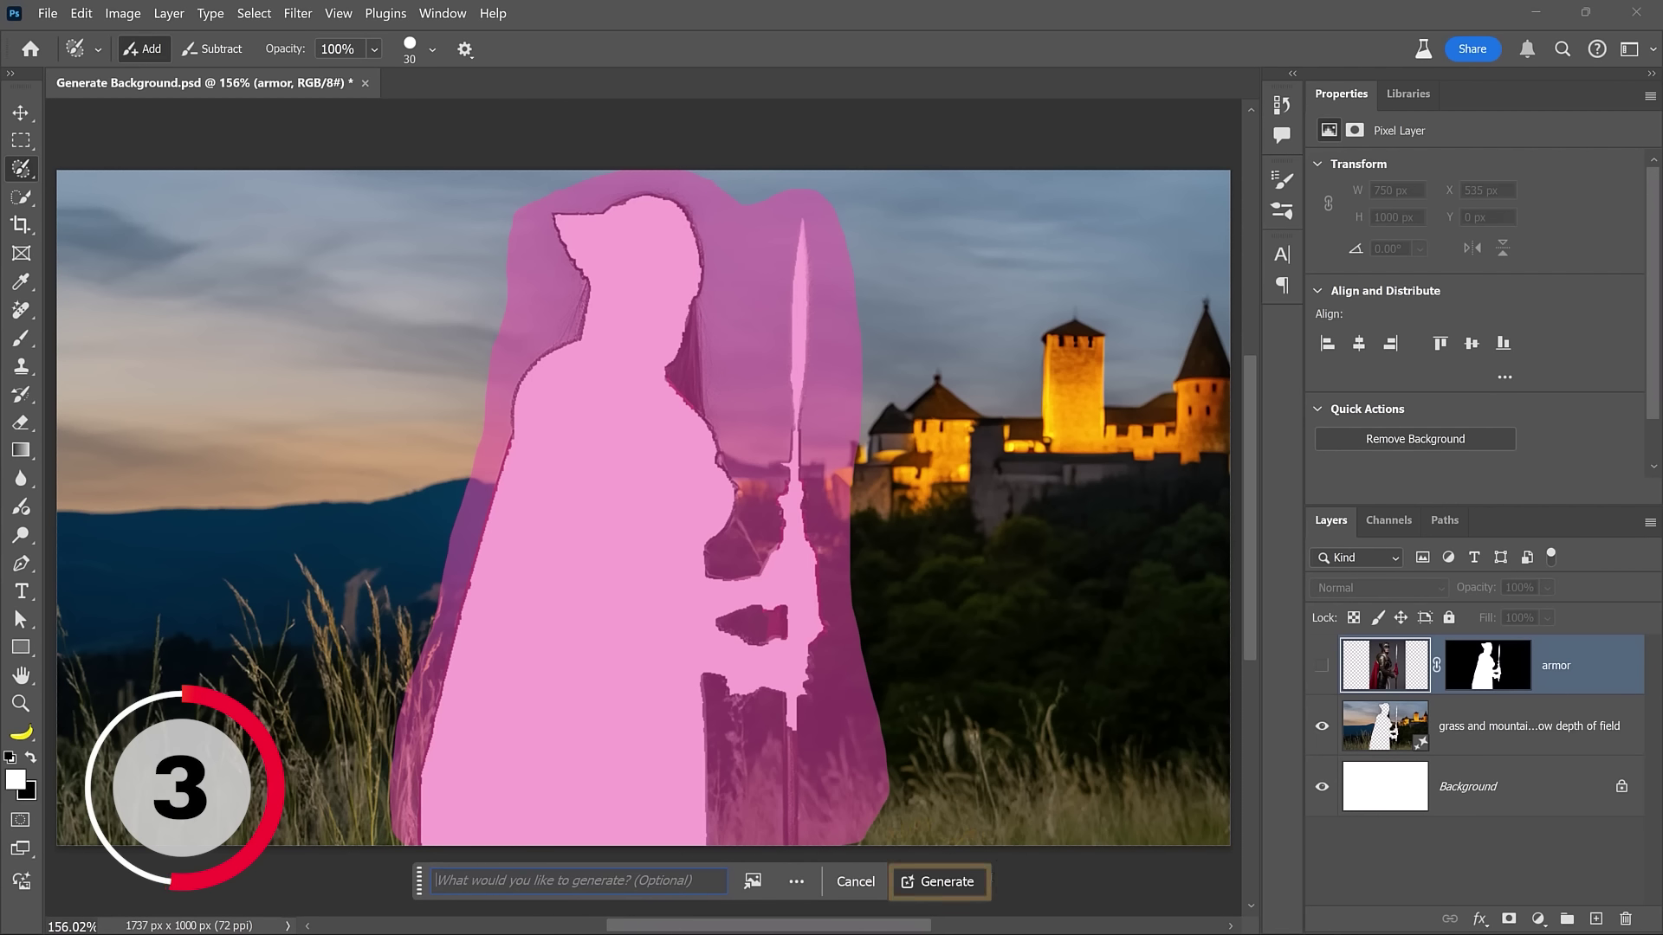
click(942, 882)
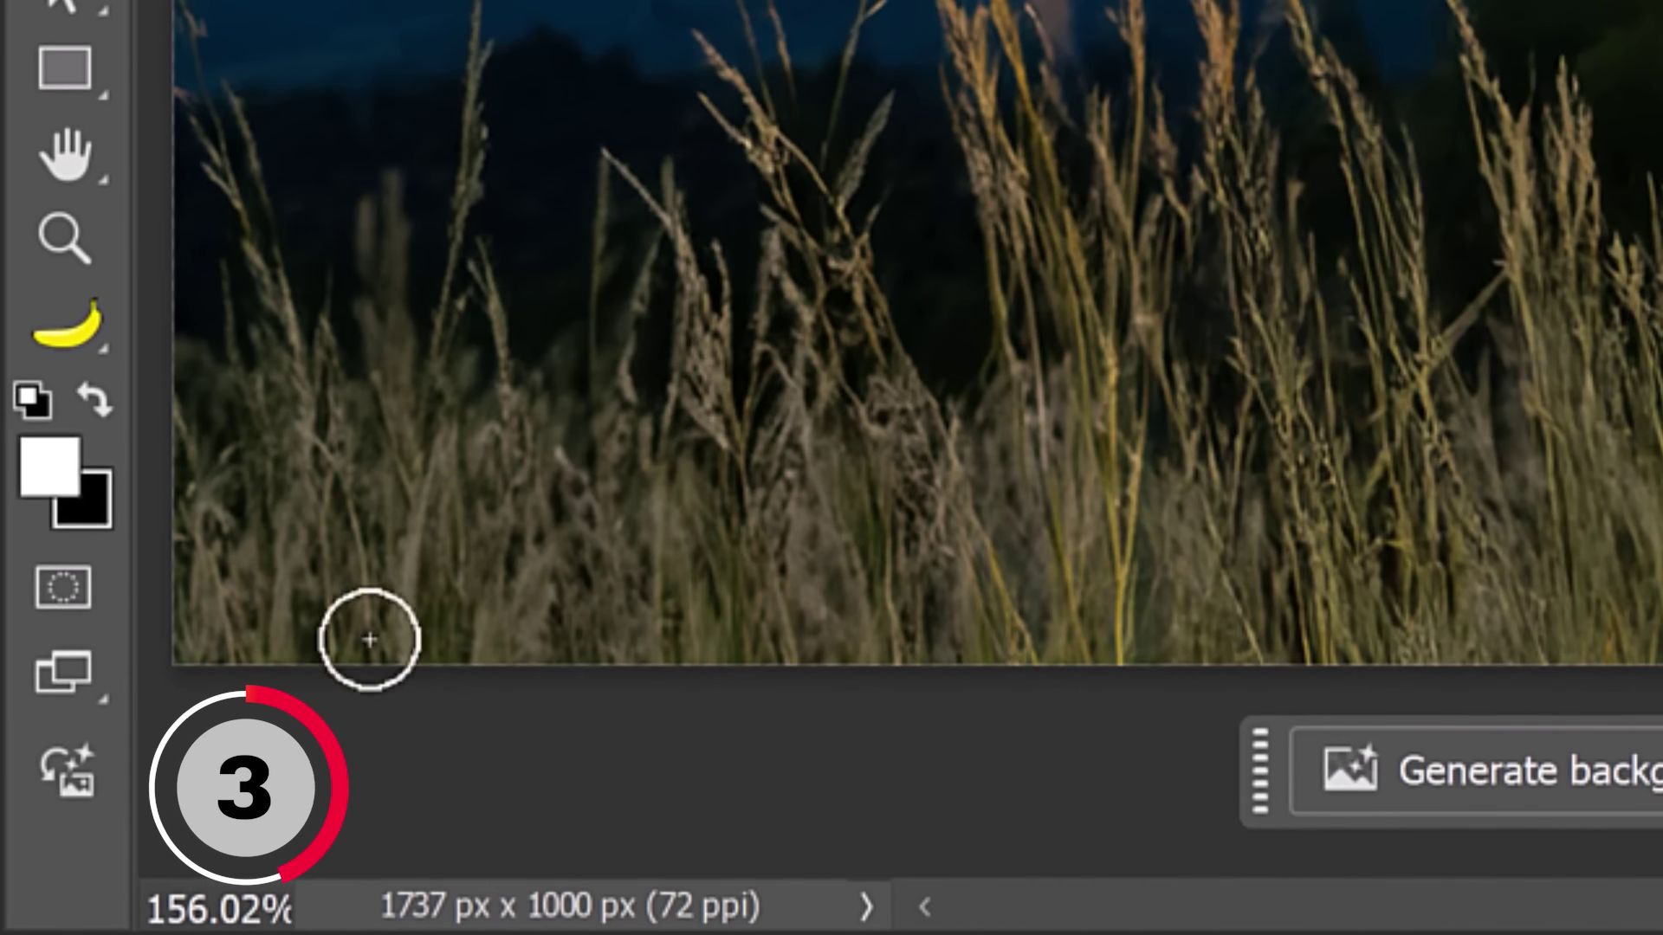
- Paste the sunset castle prompt into Generate background and set Content type to Photo
click(19, 783)
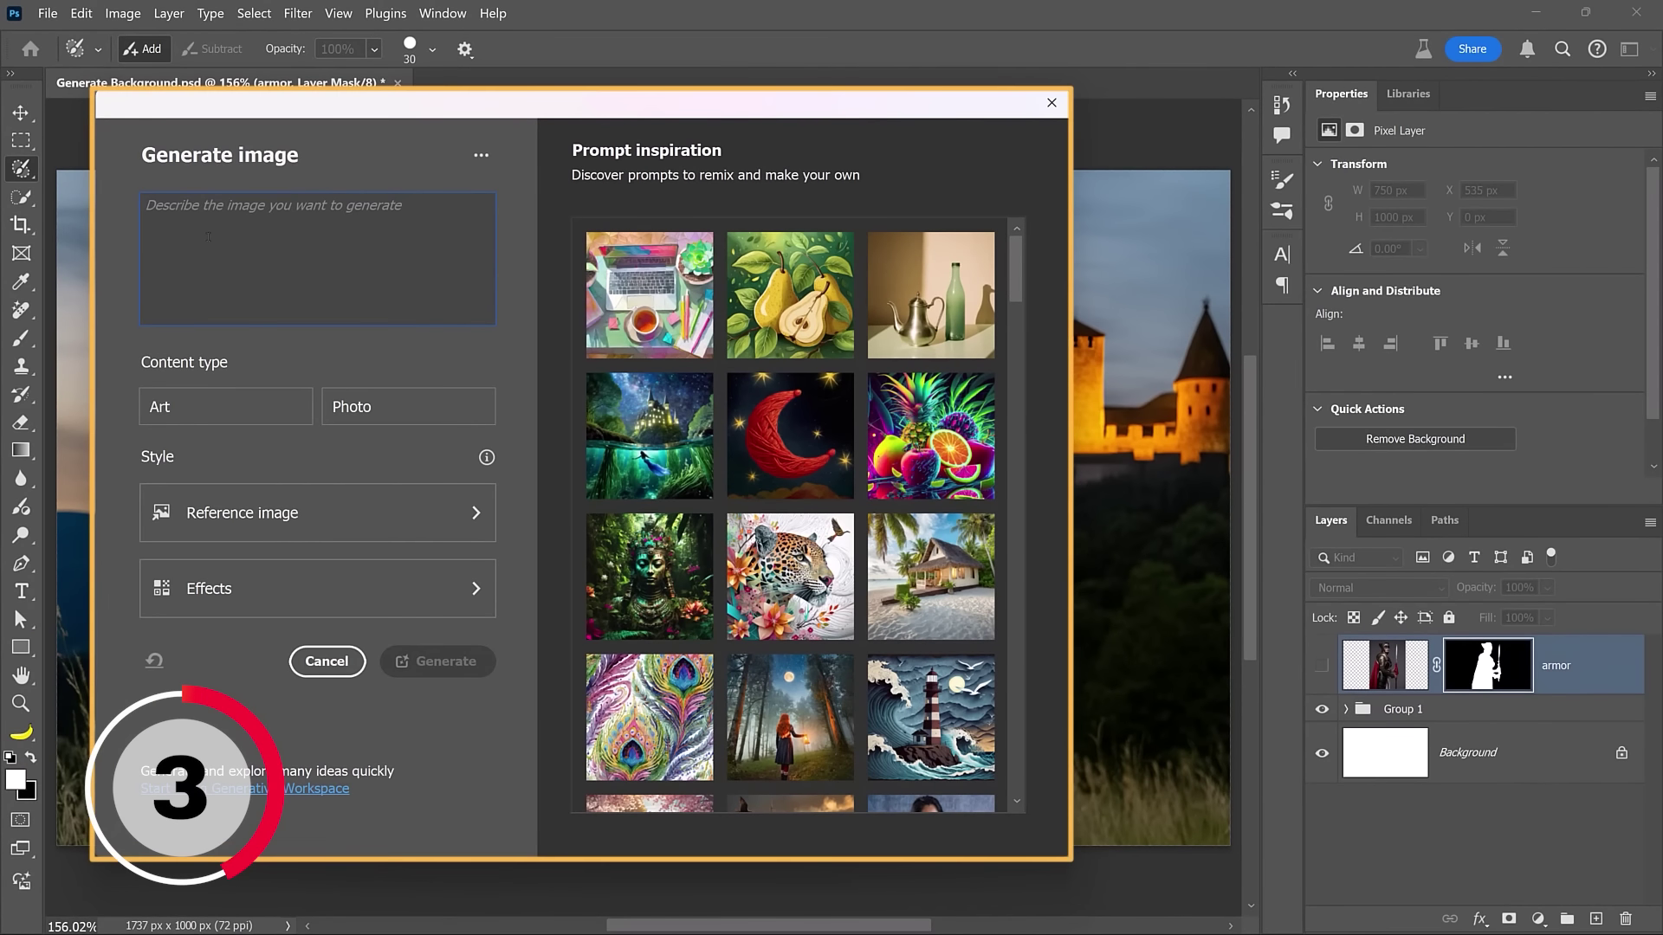
text(grass and mountains with a medieval castle off to the distance during sunset with a shallow depth of field)
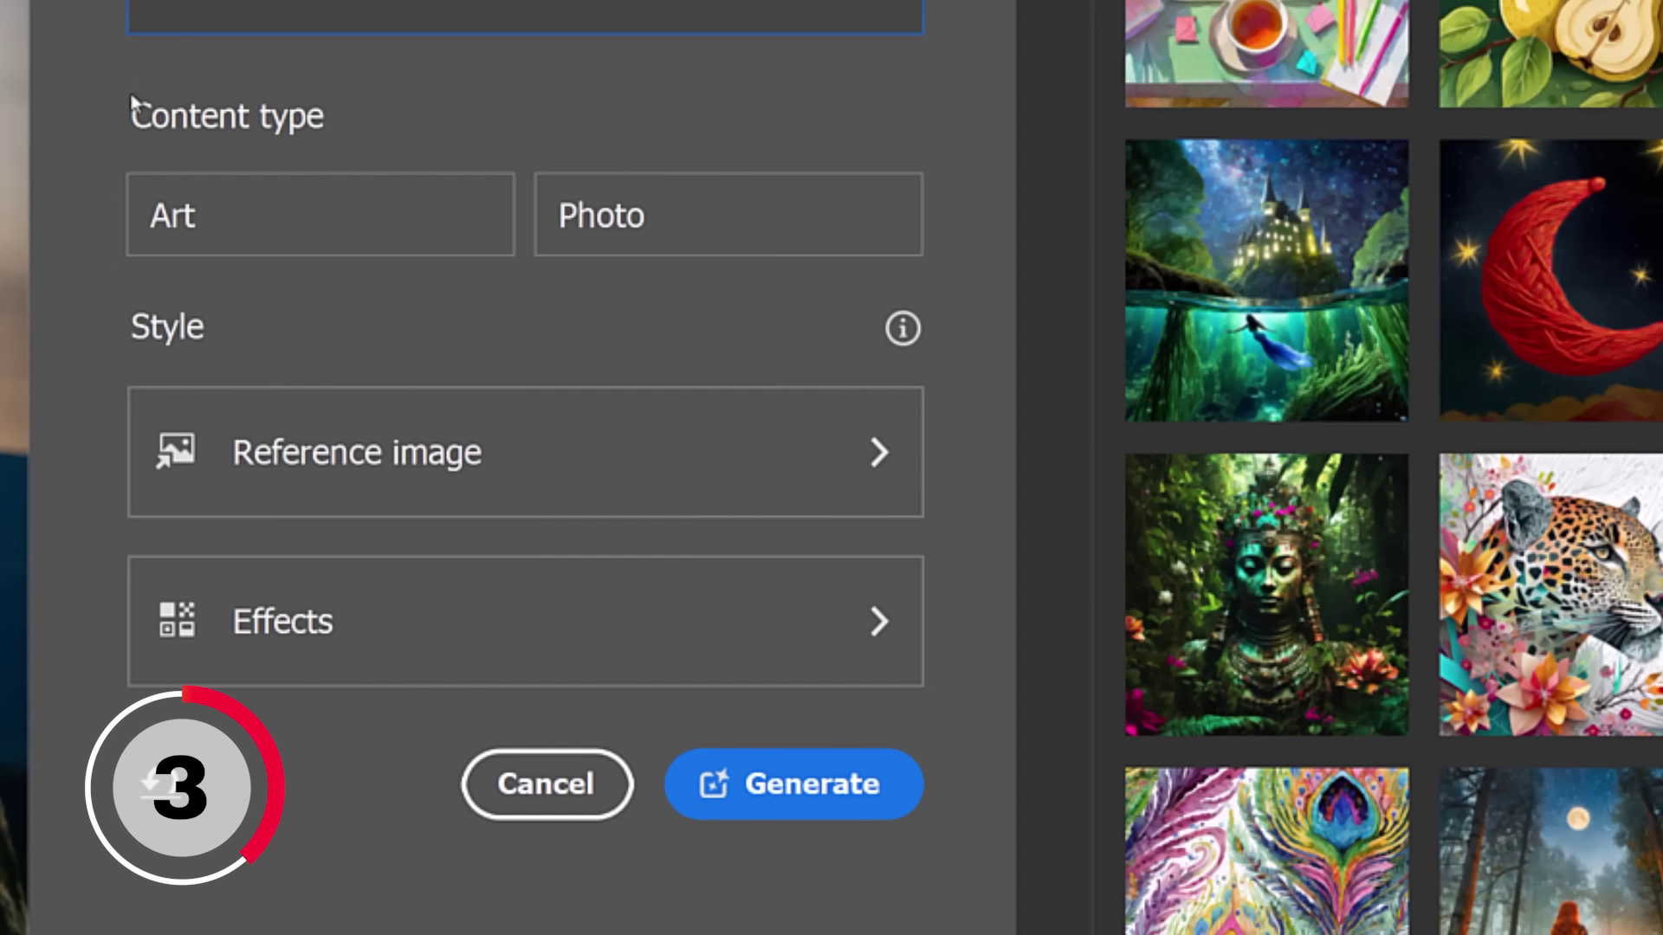
click(202, 232)
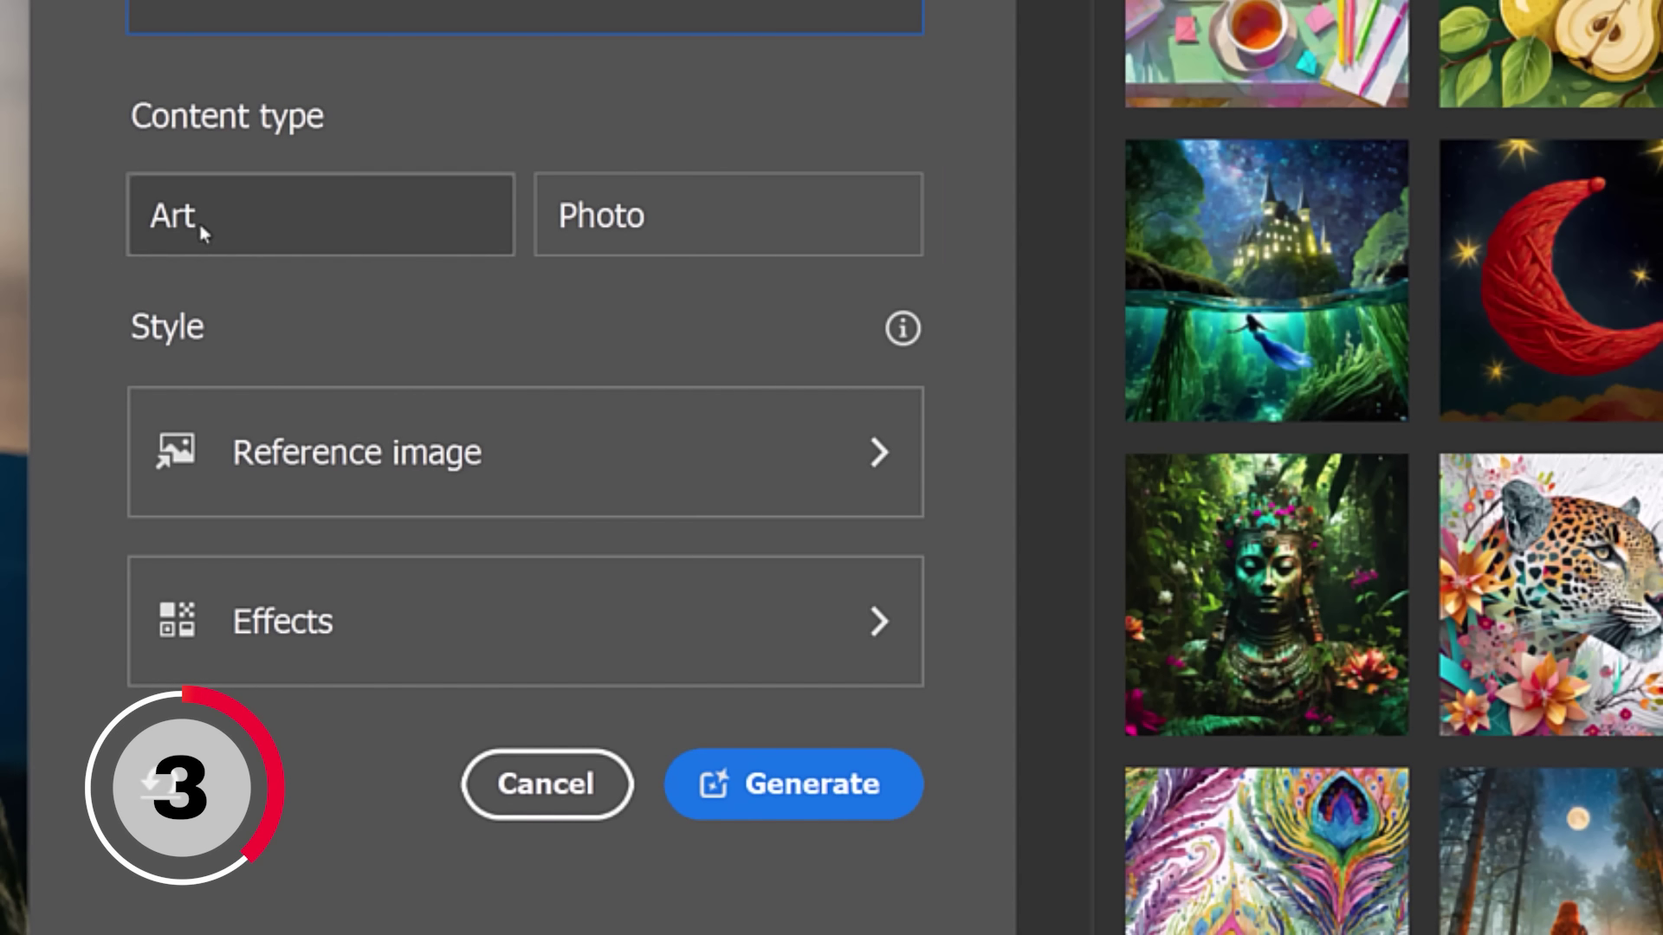
click(658, 219)
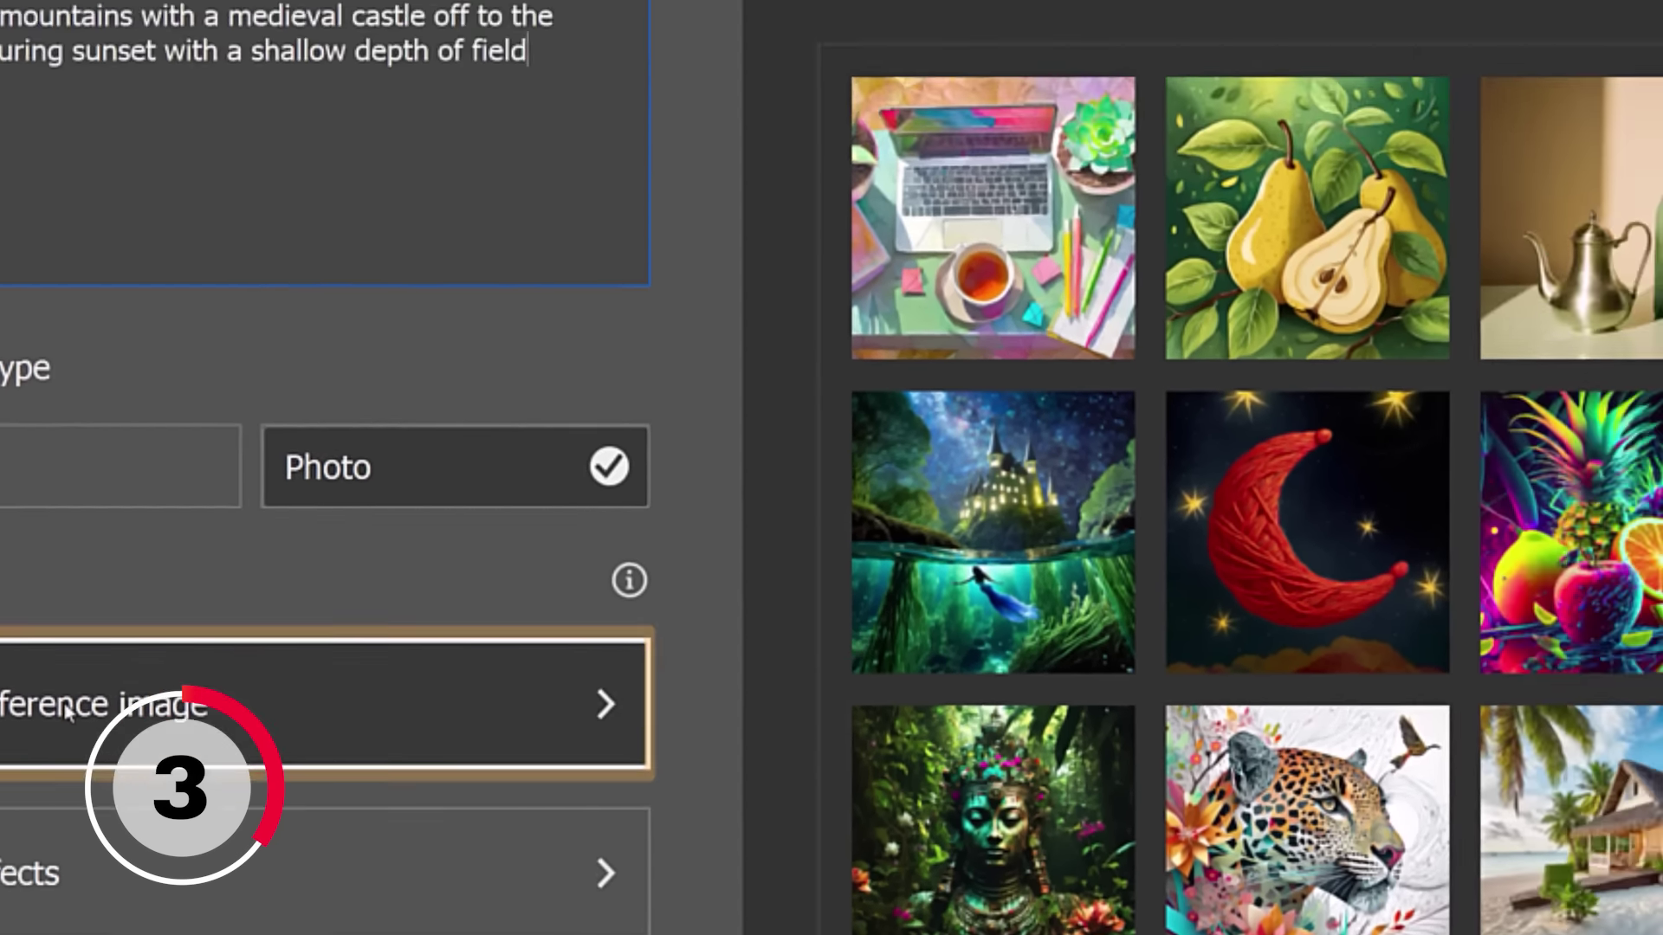
- Choose the Reference photo as the style reference image
click(327, 453)
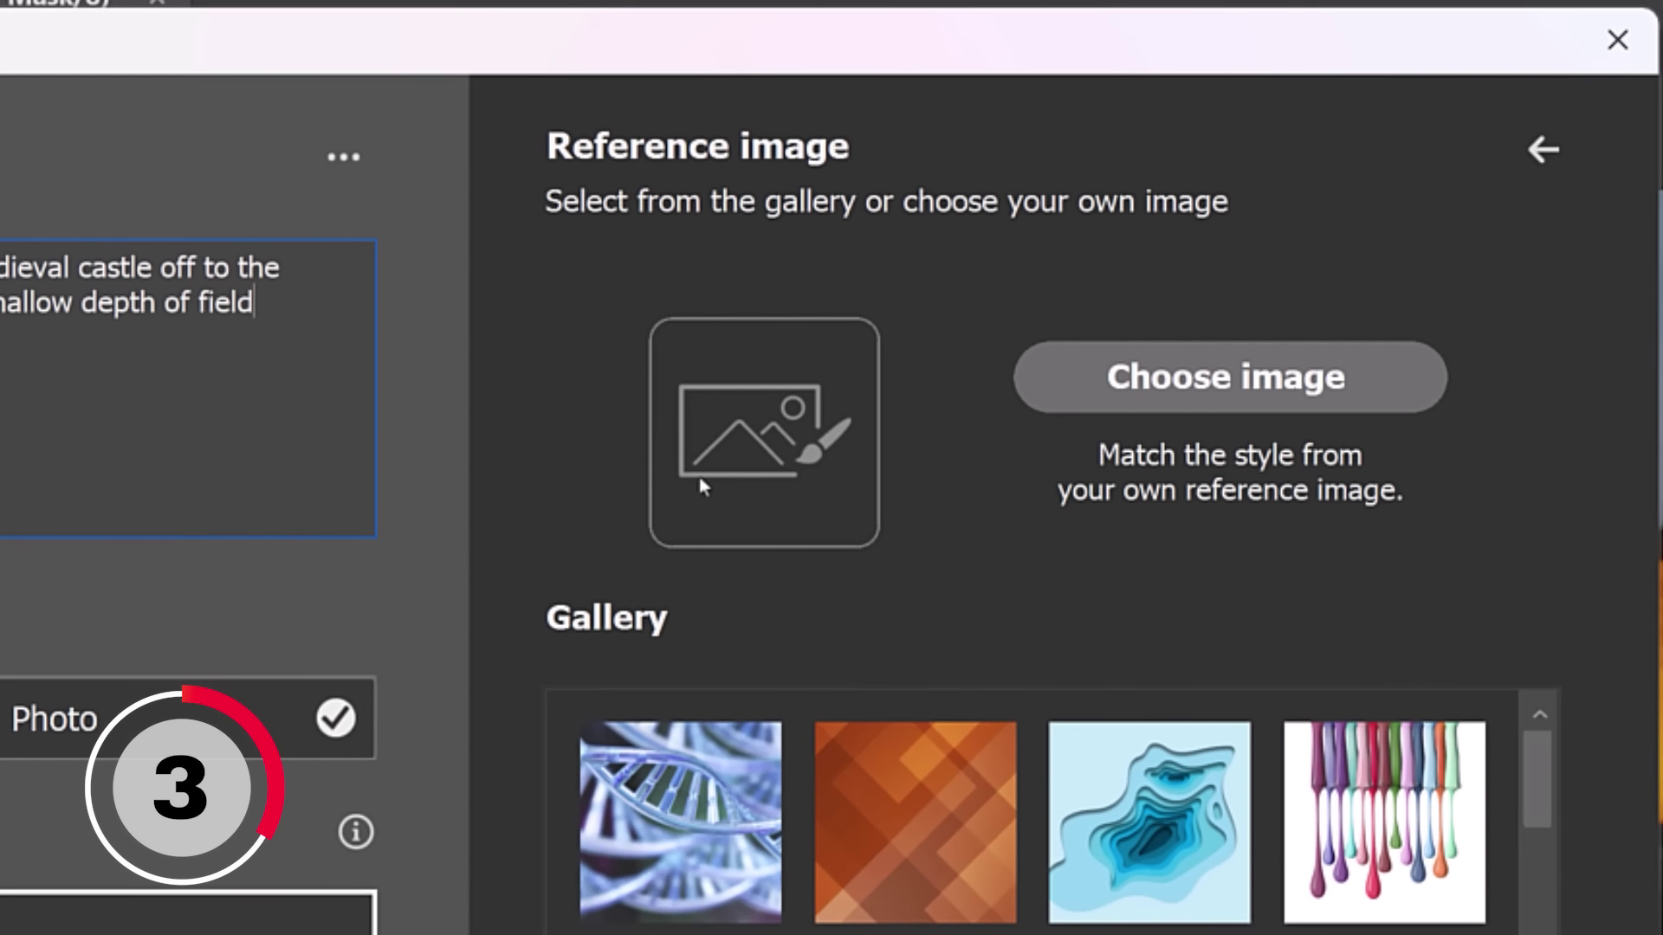
click(1145, 391)
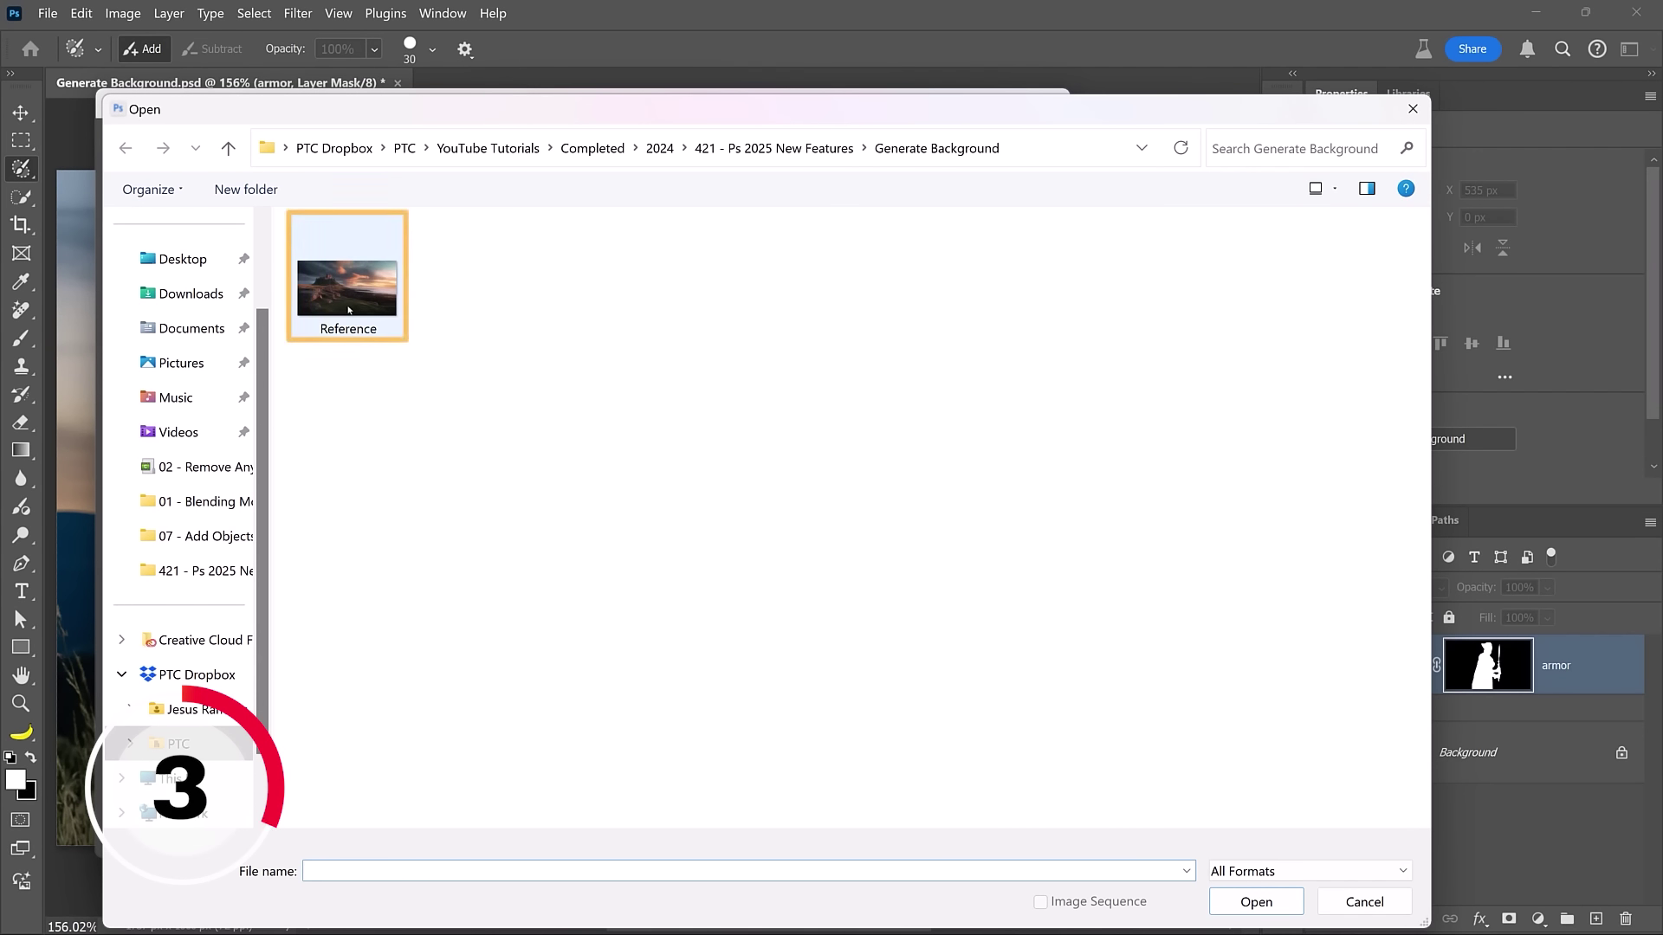
click(349, 309)
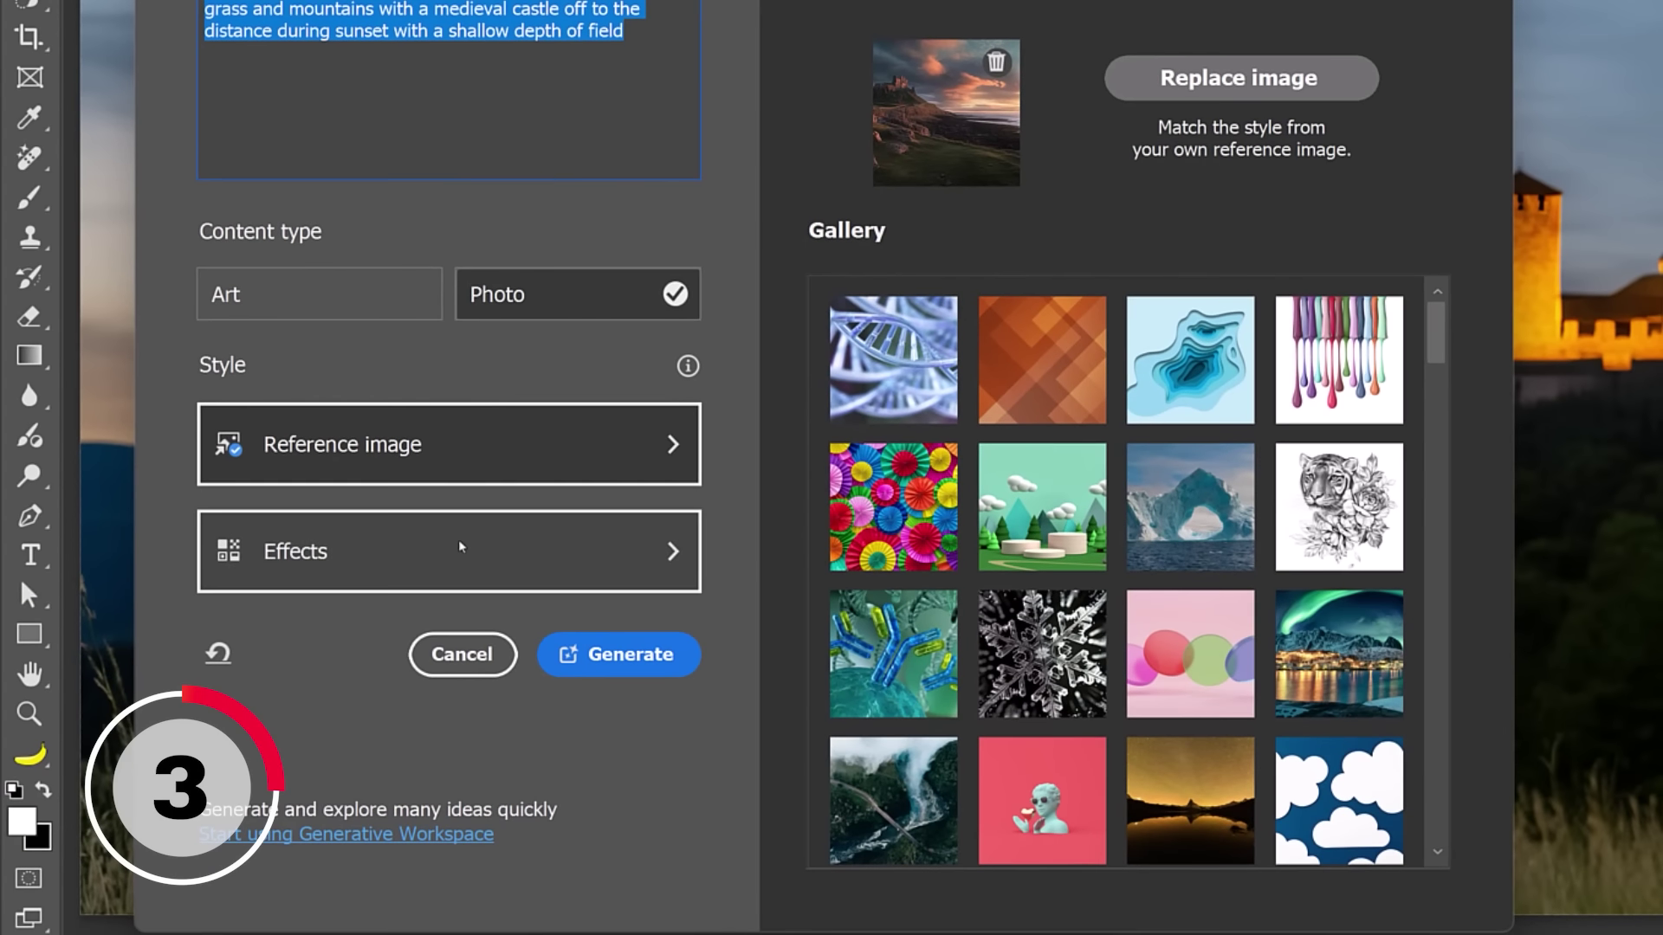
- Add the Cinematic theme effect and generate the new castle background
click(462, 546)
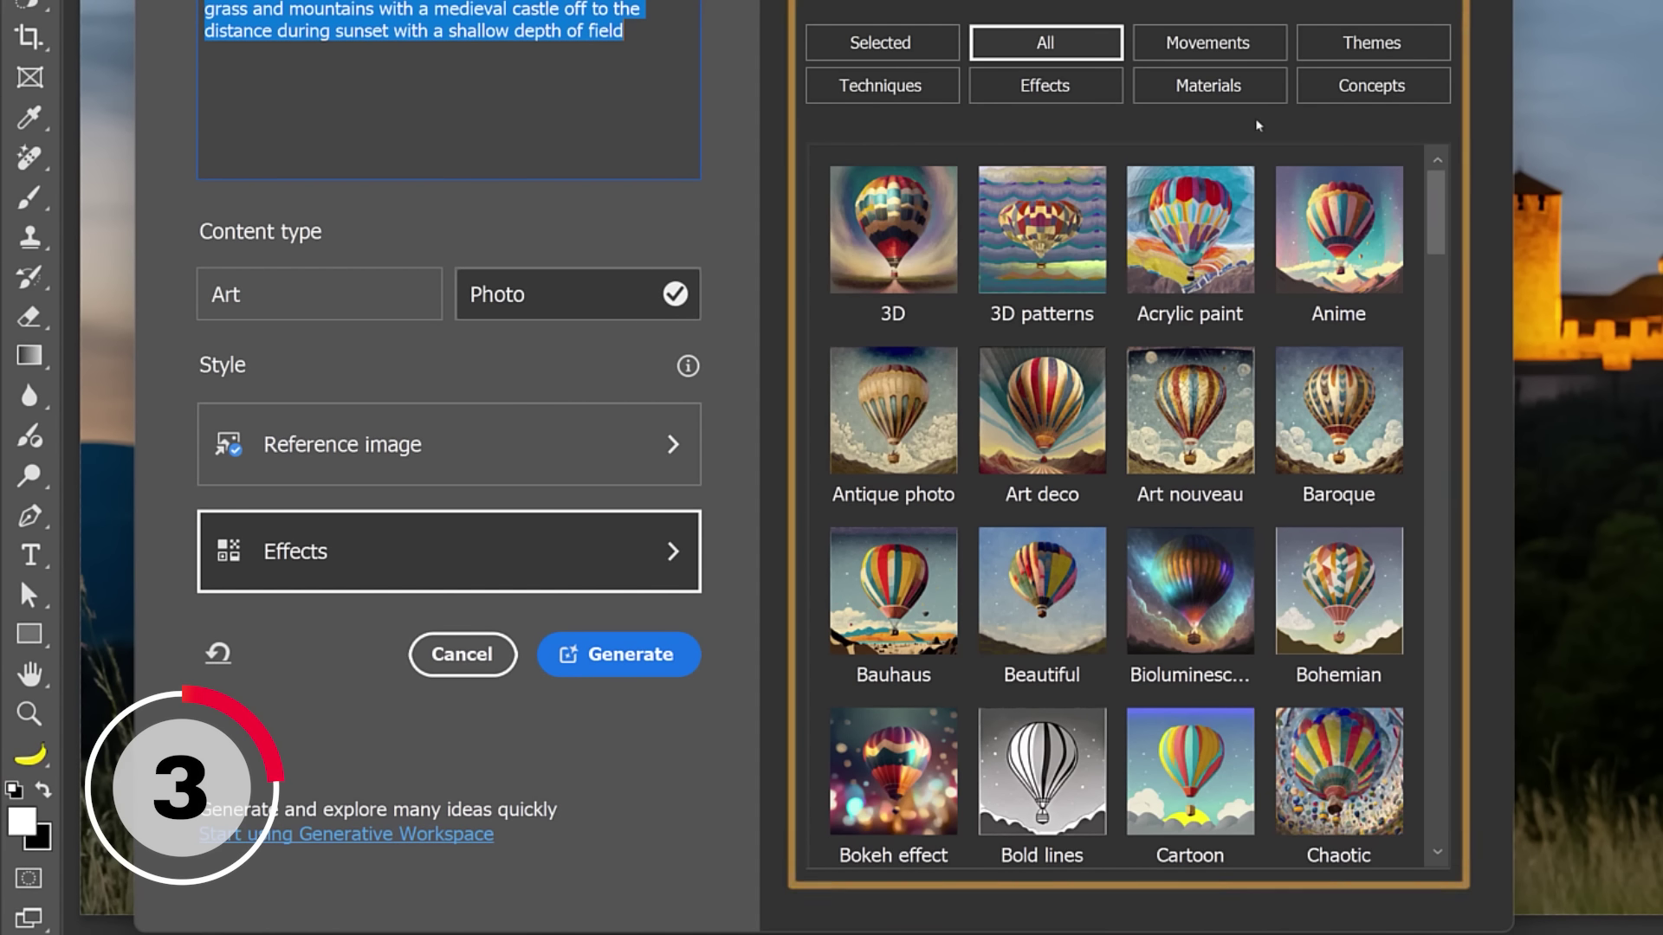
click(1372, 43)
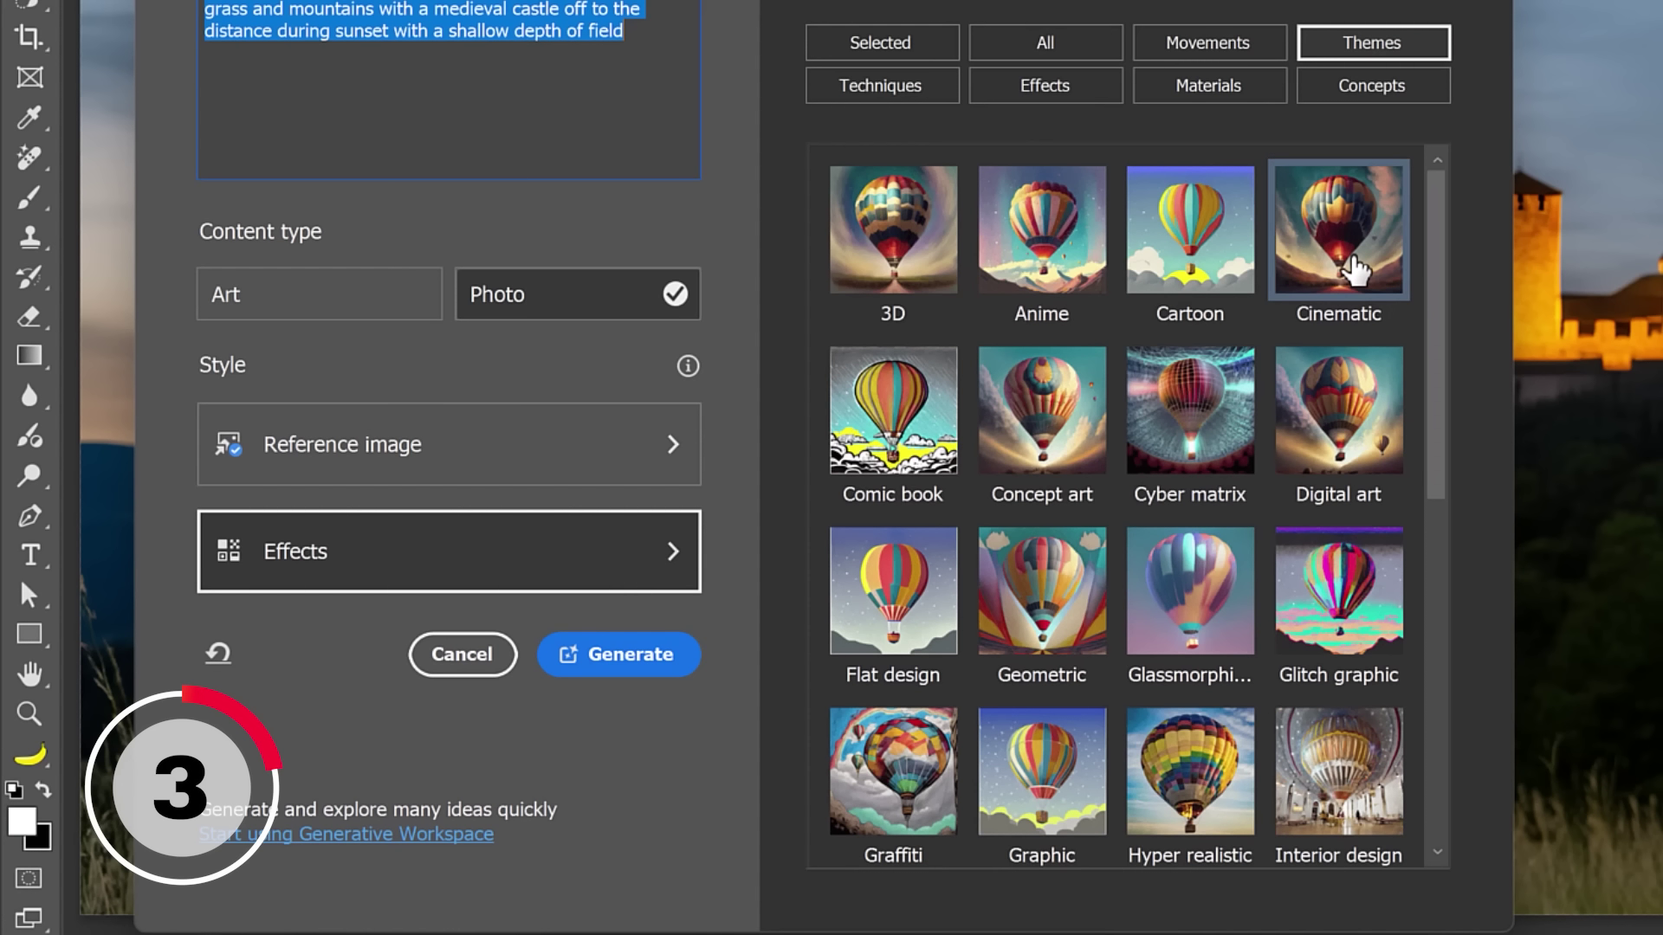
click(1351, 267)
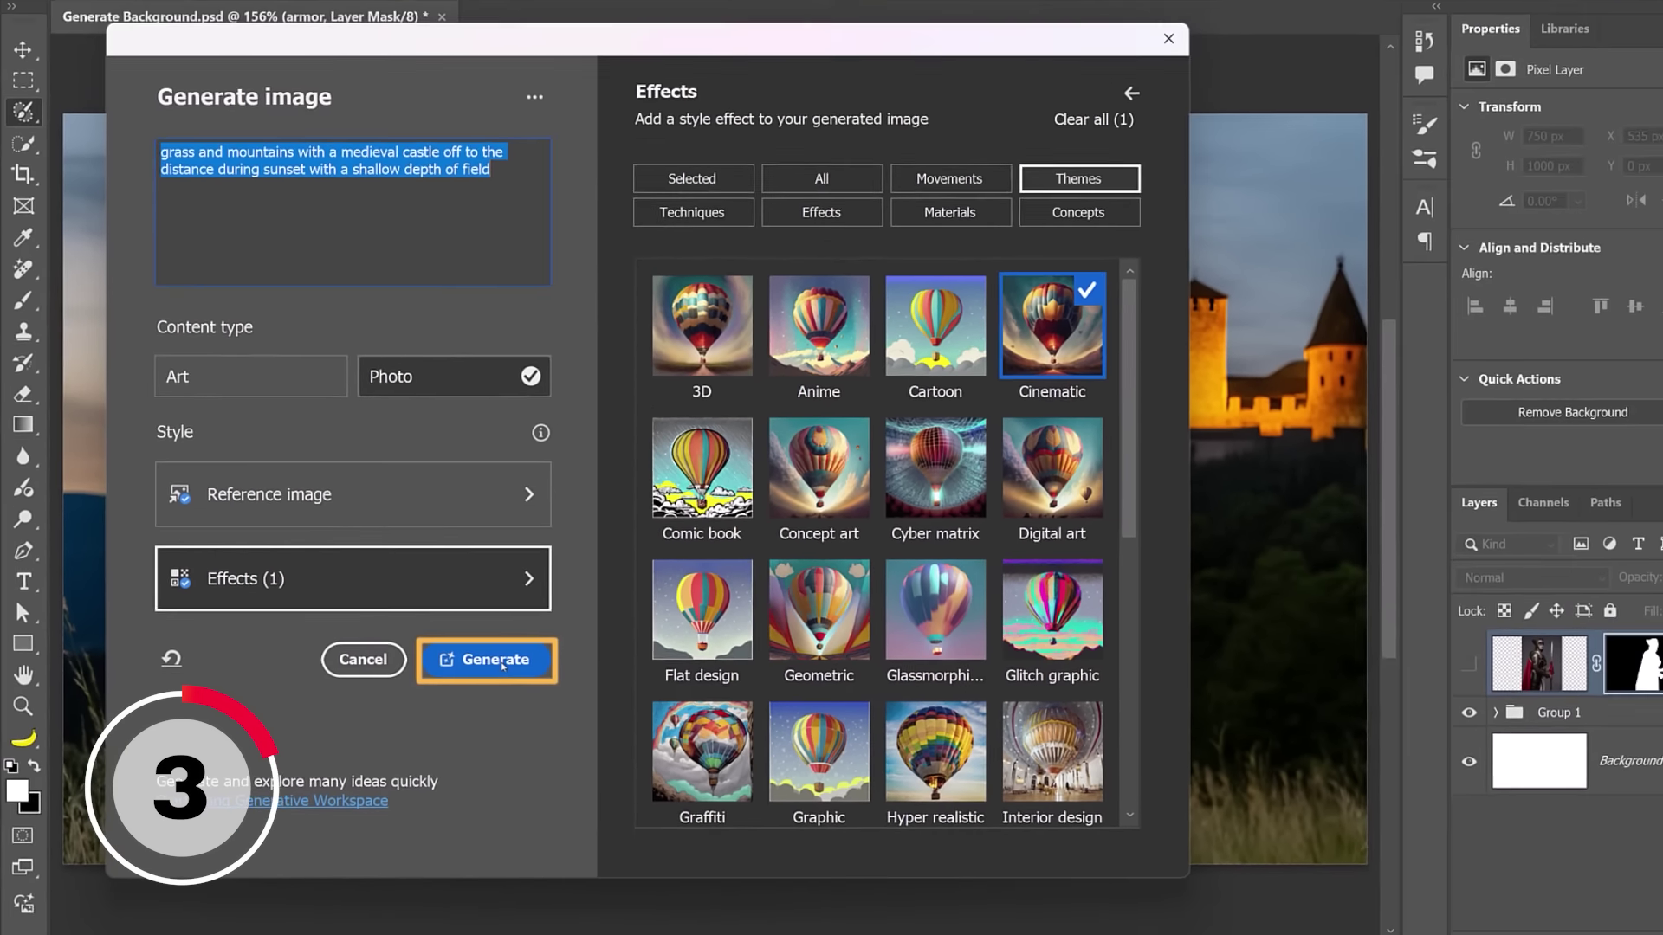
click(585, 663)
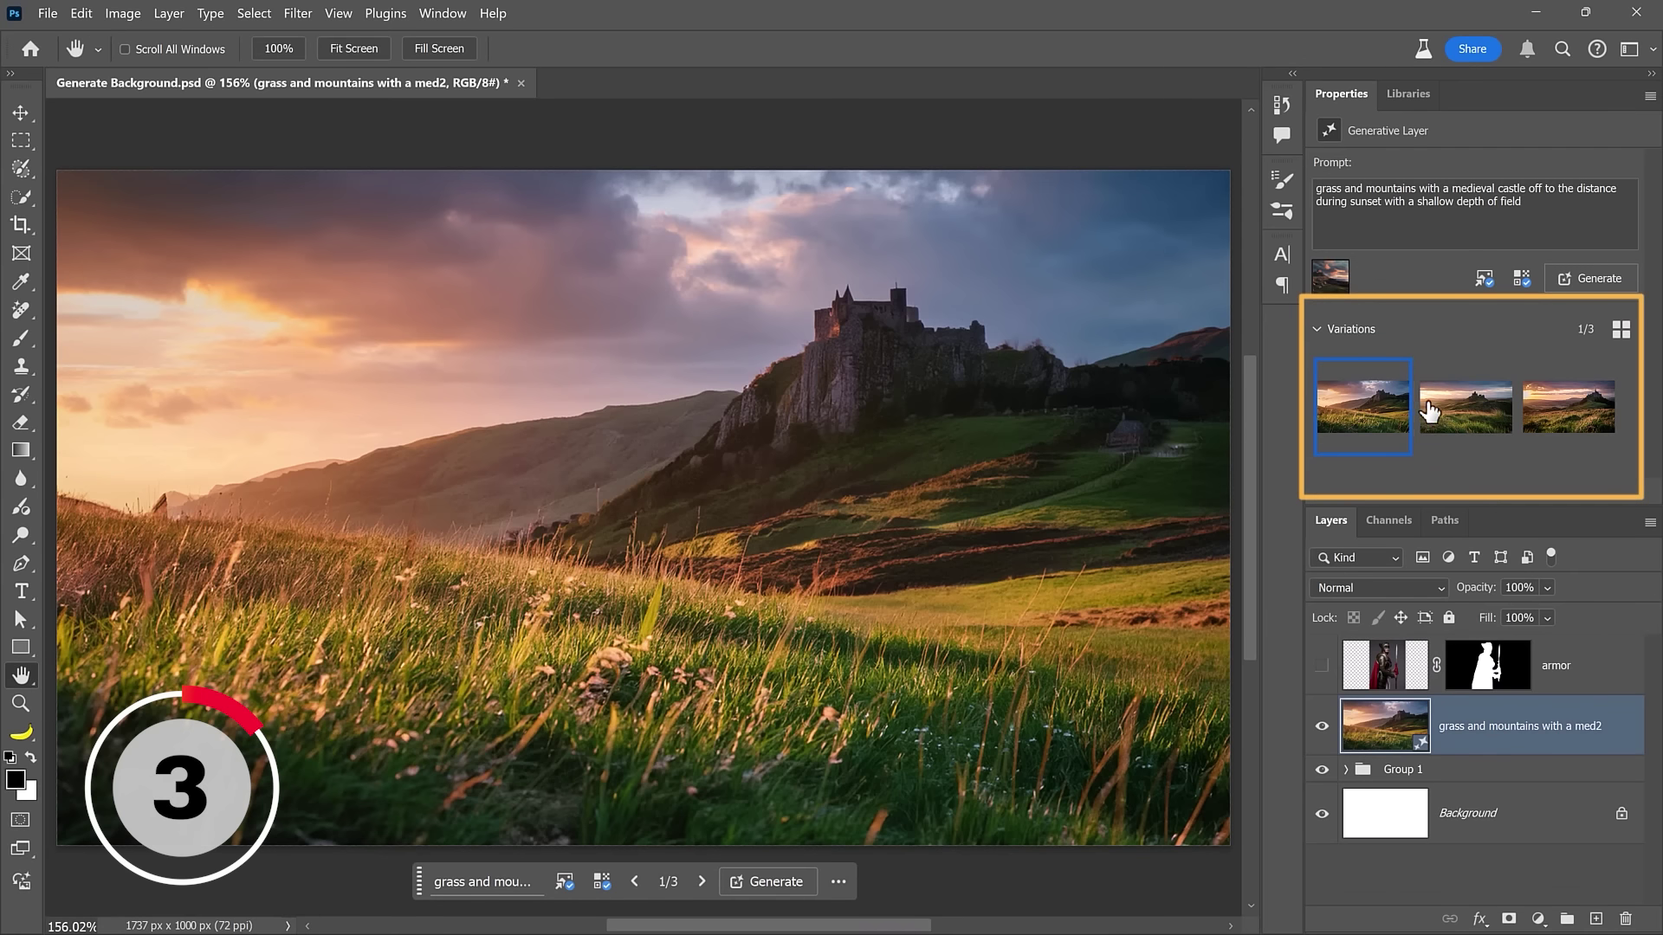
- Use landscape variation 2, show the warrior, and enlarge the landscape to about 129%, shifted down-left
click(1463, 409)
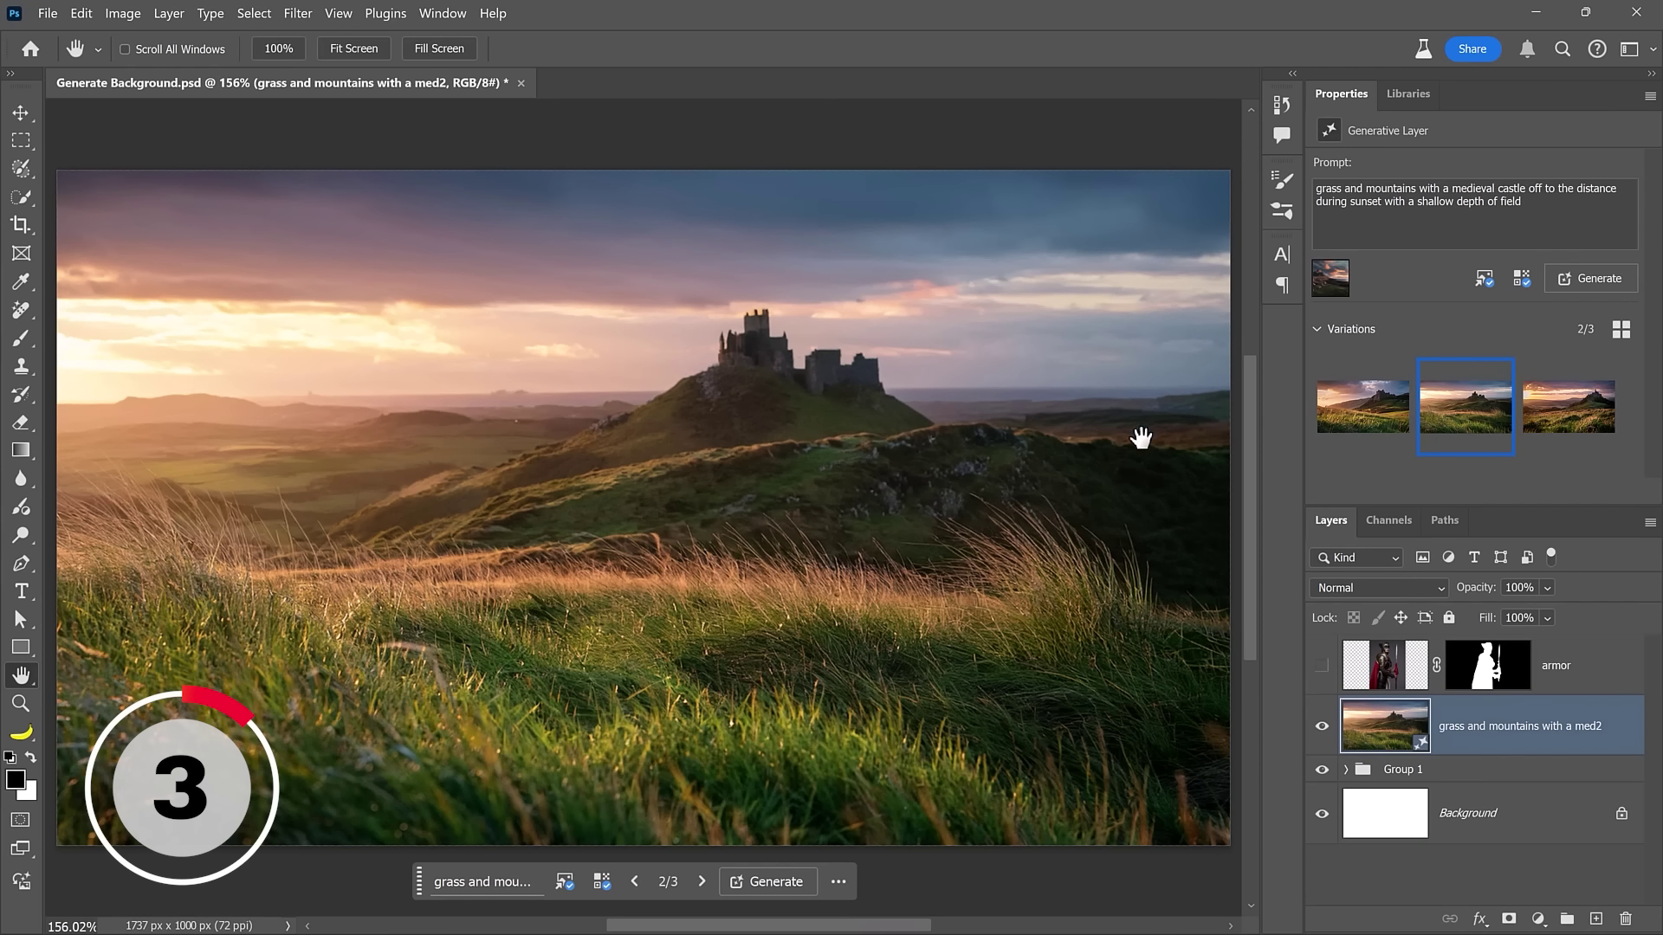
click(1322, 665)
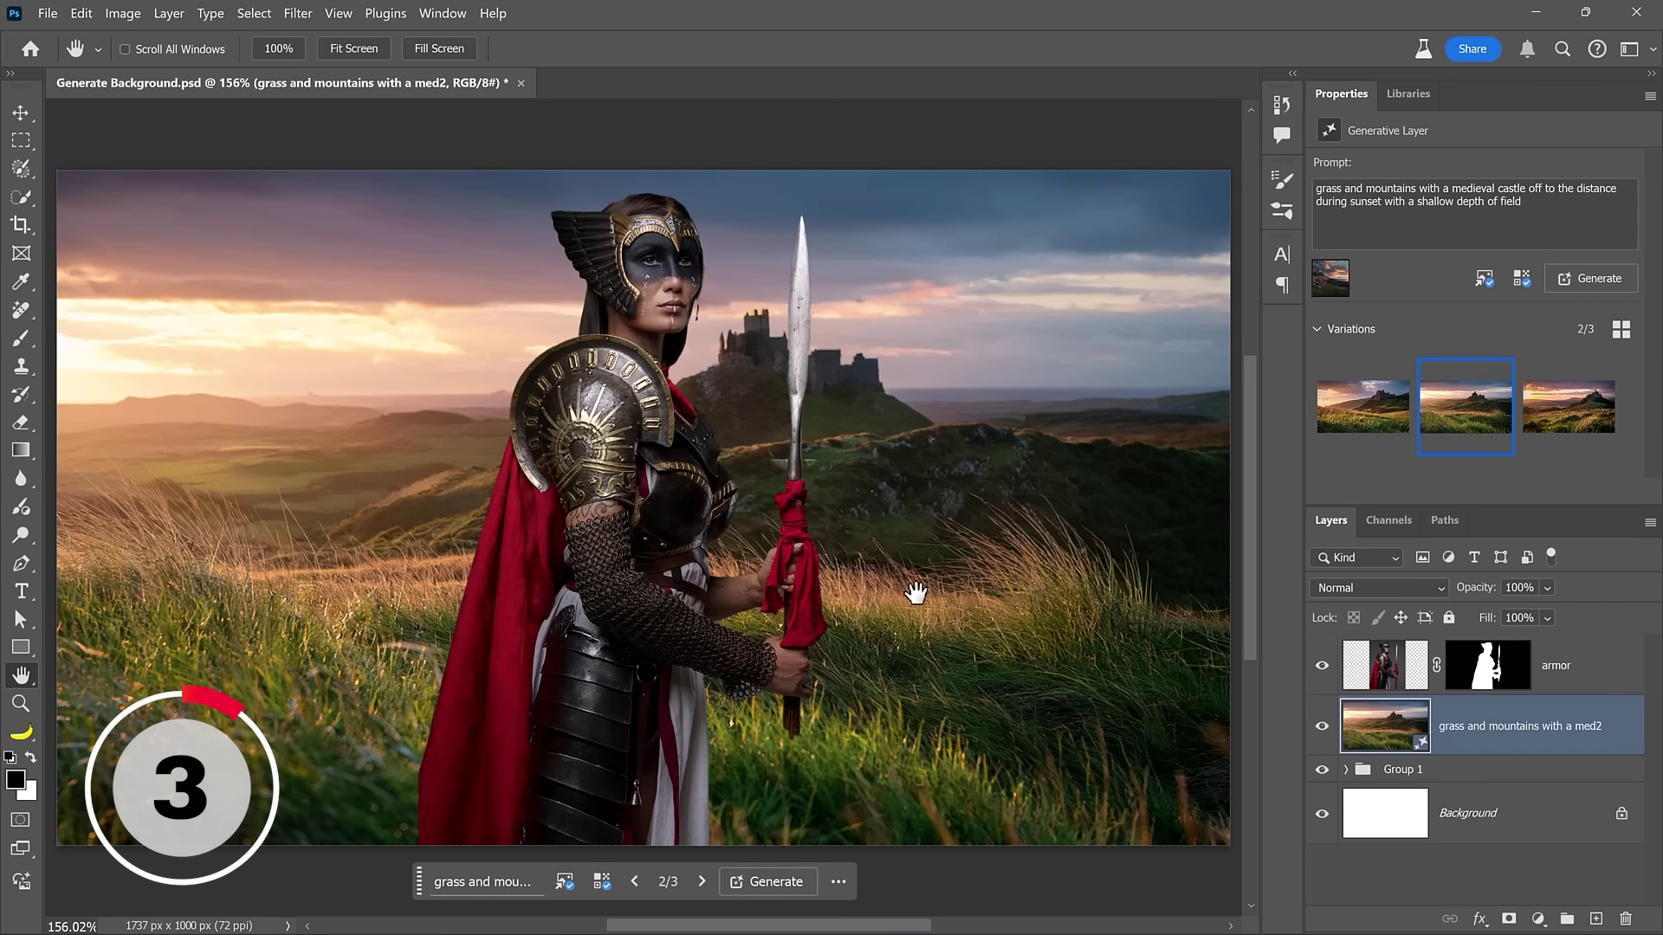
key(ctrl+t)
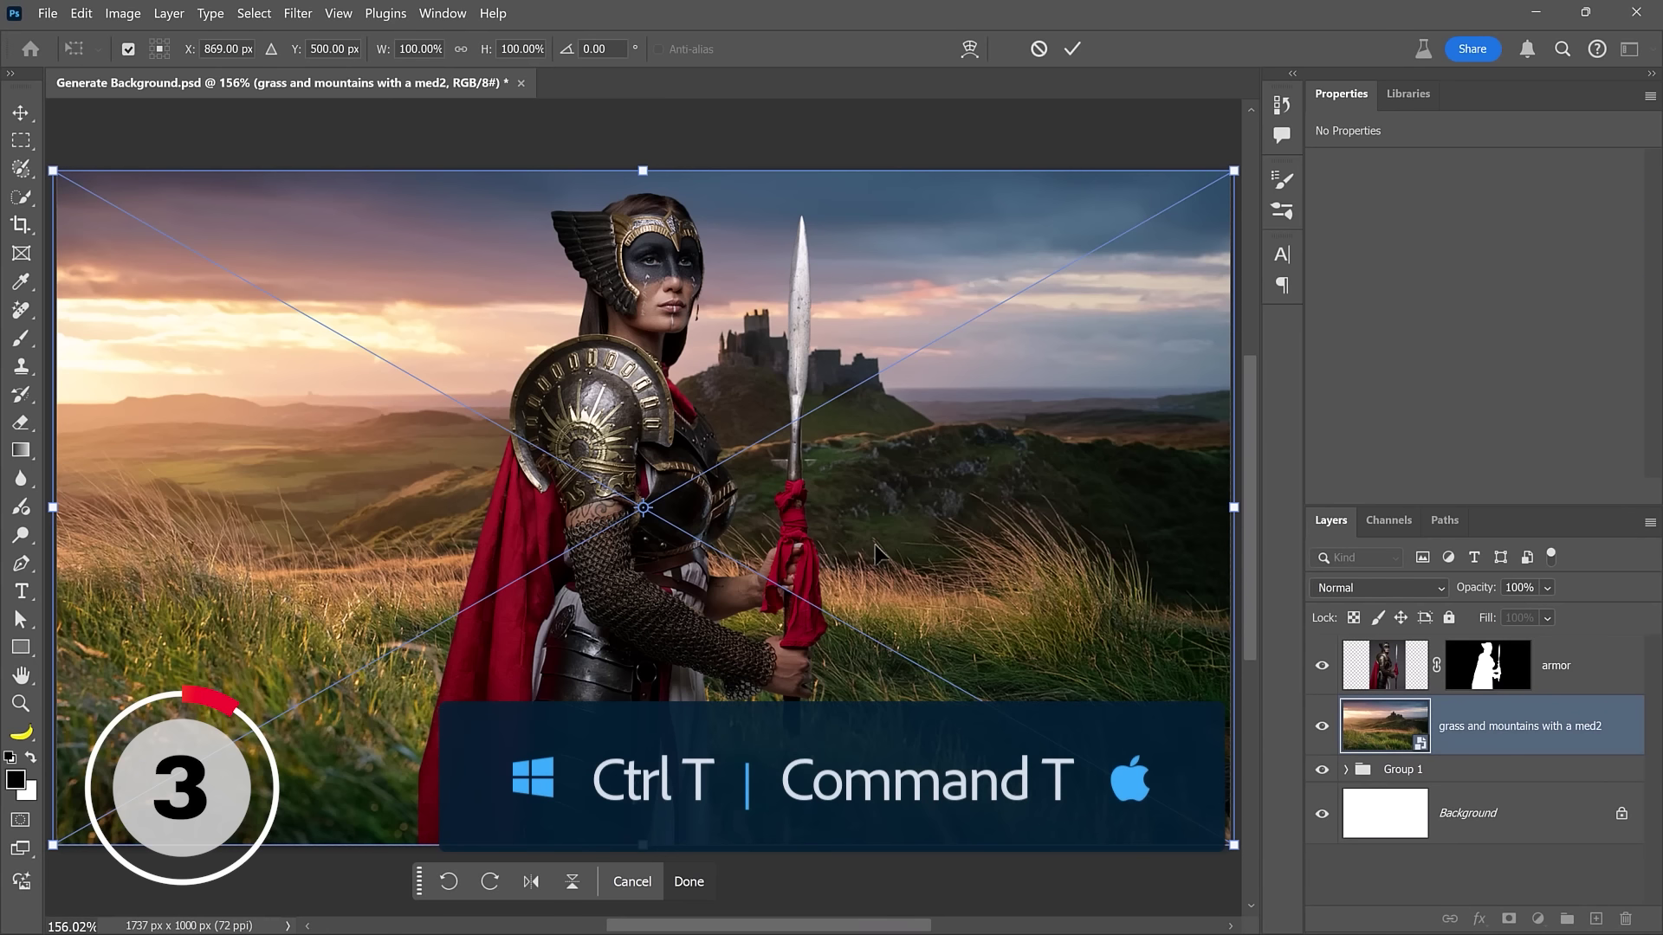
key(ctrl+minus)
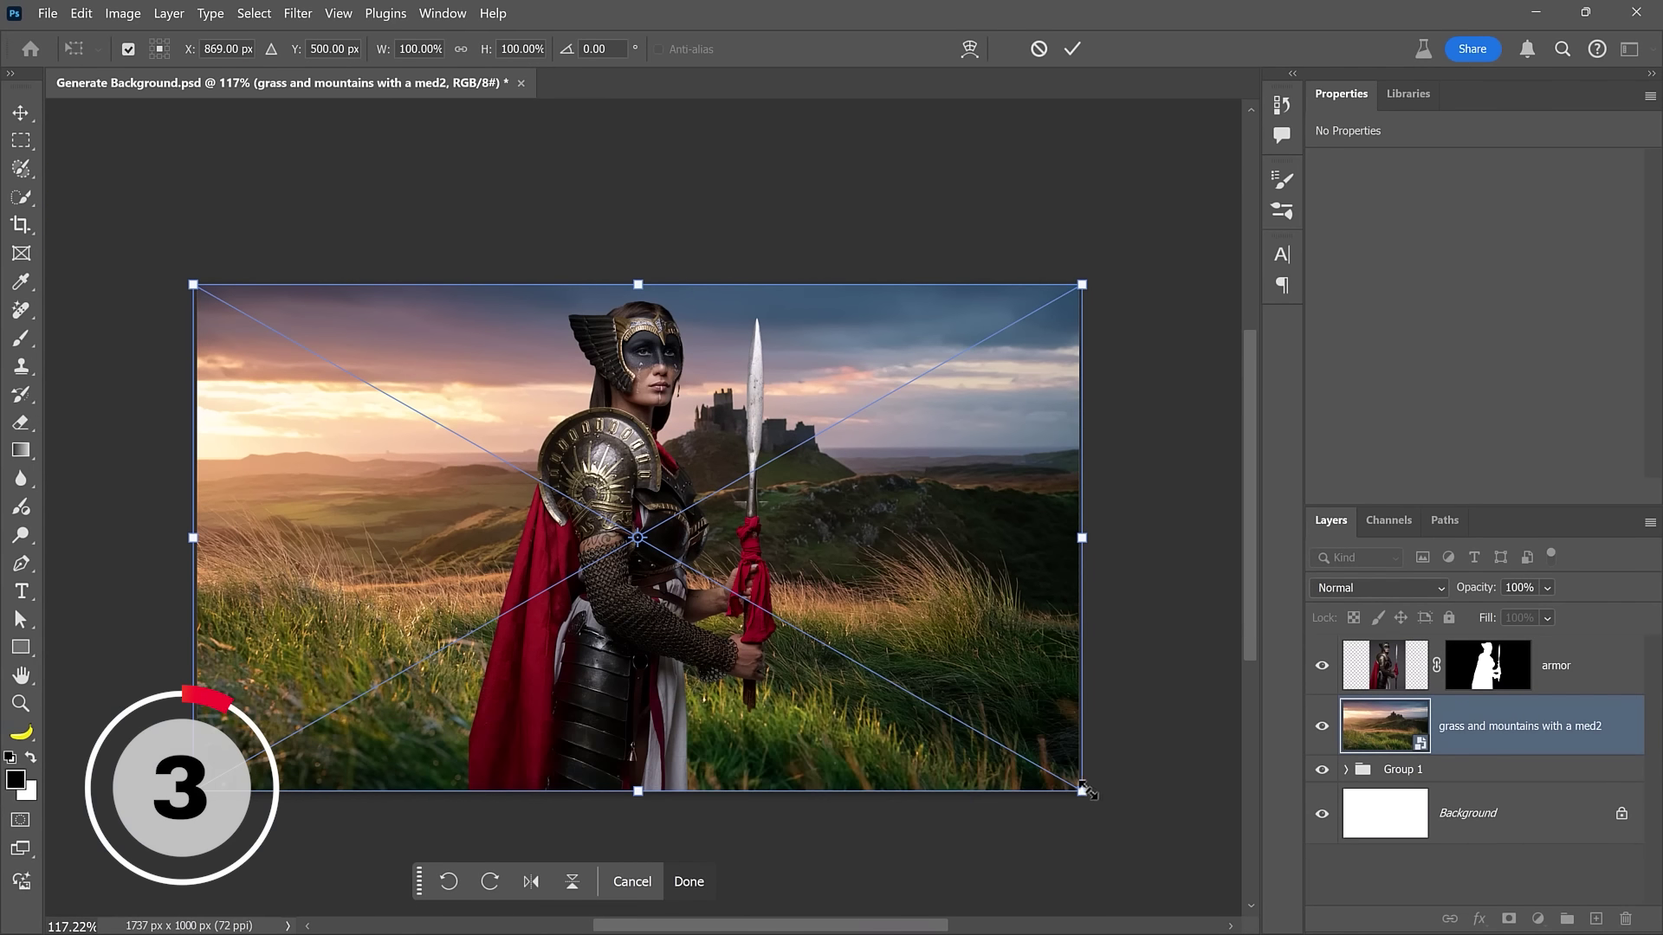
drag(1083, 790, 1213, 865)
drag(925, 596, 956, 615)
key(Return)
- Move the warrior left and paint white on her mask to reveal the full spear shaft
key(alt+bracketright)
drag(718, 616, 494, 628)
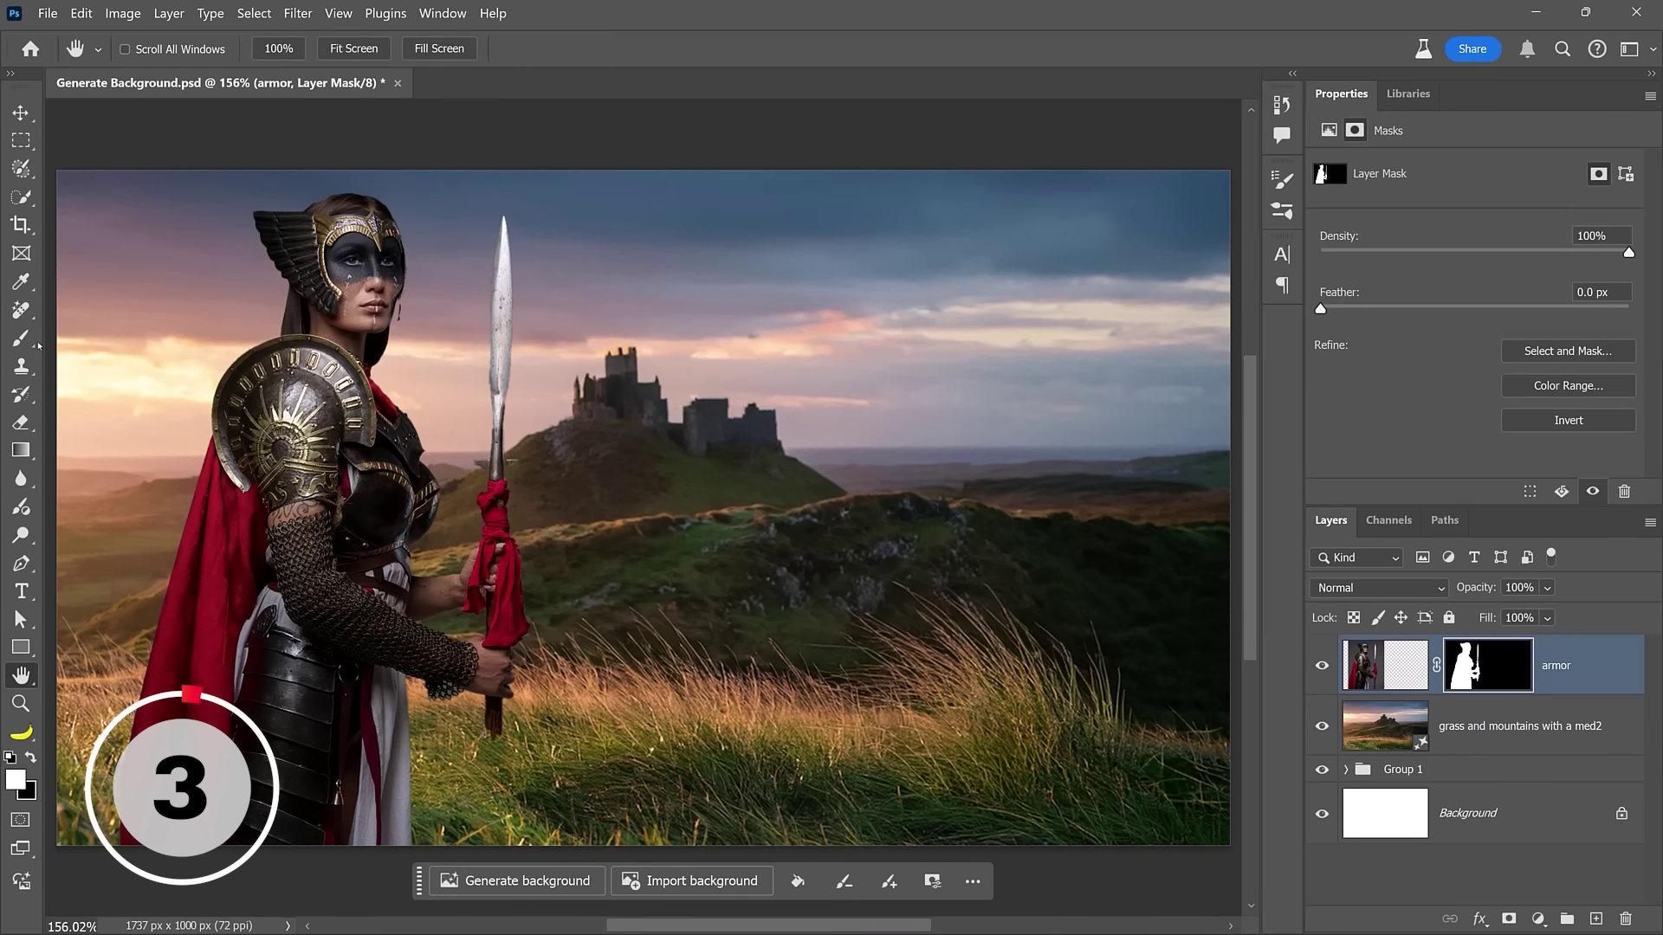
drag(32, 344, 78, 338)
drag(495, 722, 493, 844)
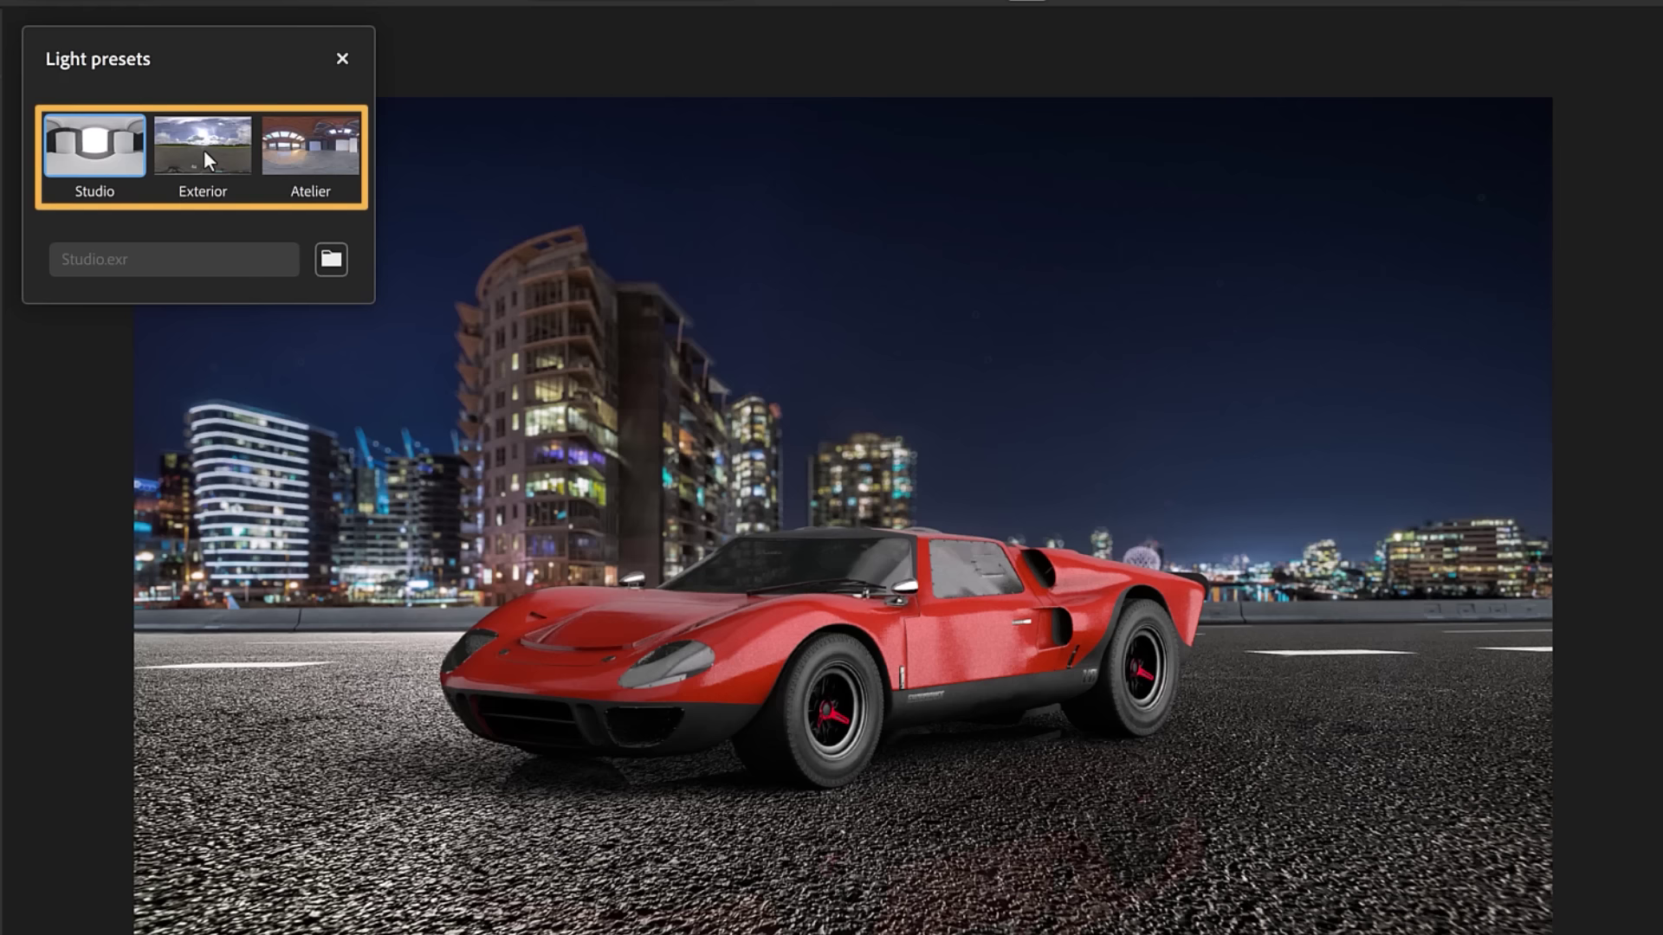
- Try the Exterior lighting preset on the red car, then settle on Atelier
click(216, 151)
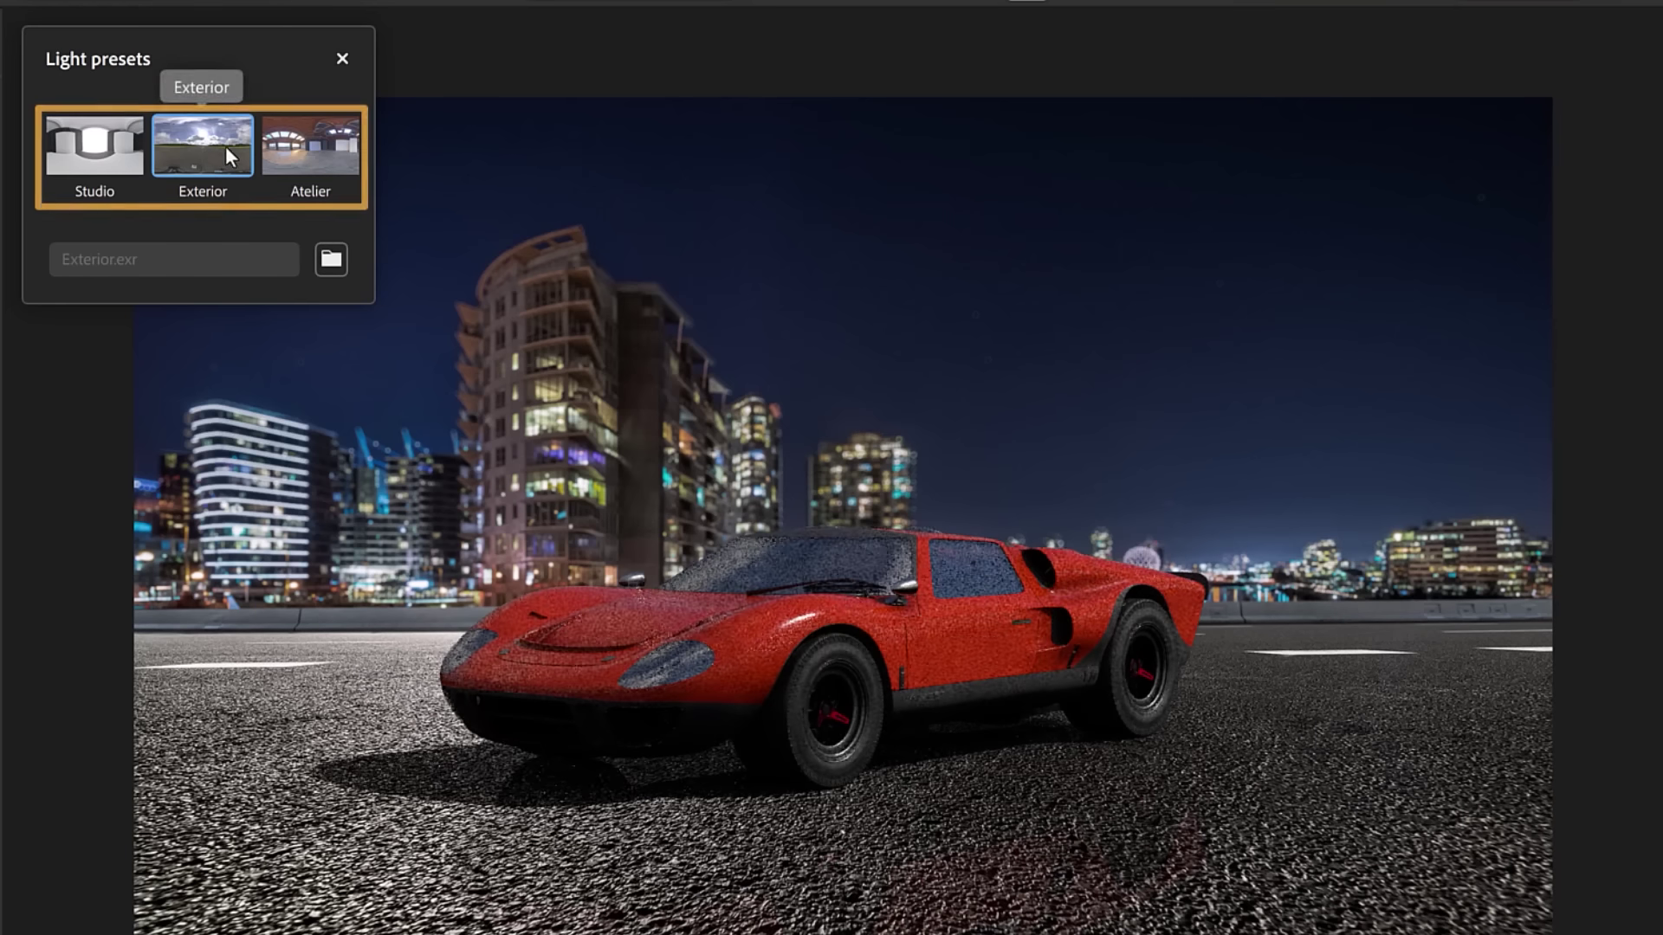
click(325, 150)
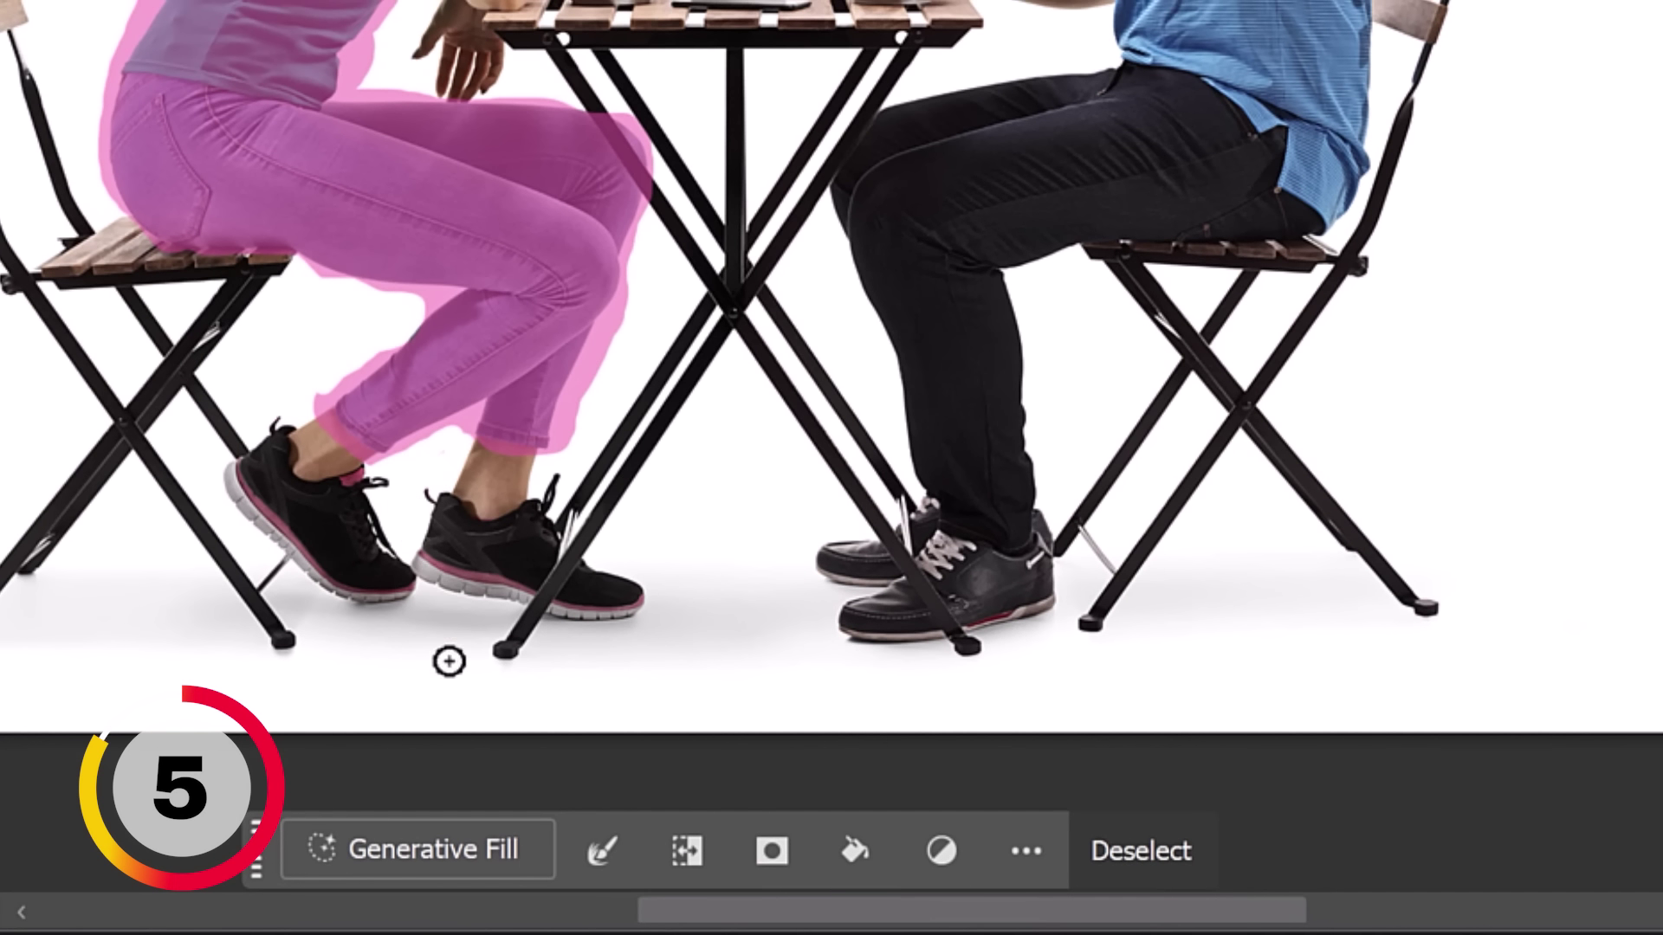
- Generative-fill the jeans selection with the prompt 'dress' and pick the third, striped variation
click(426, 849)
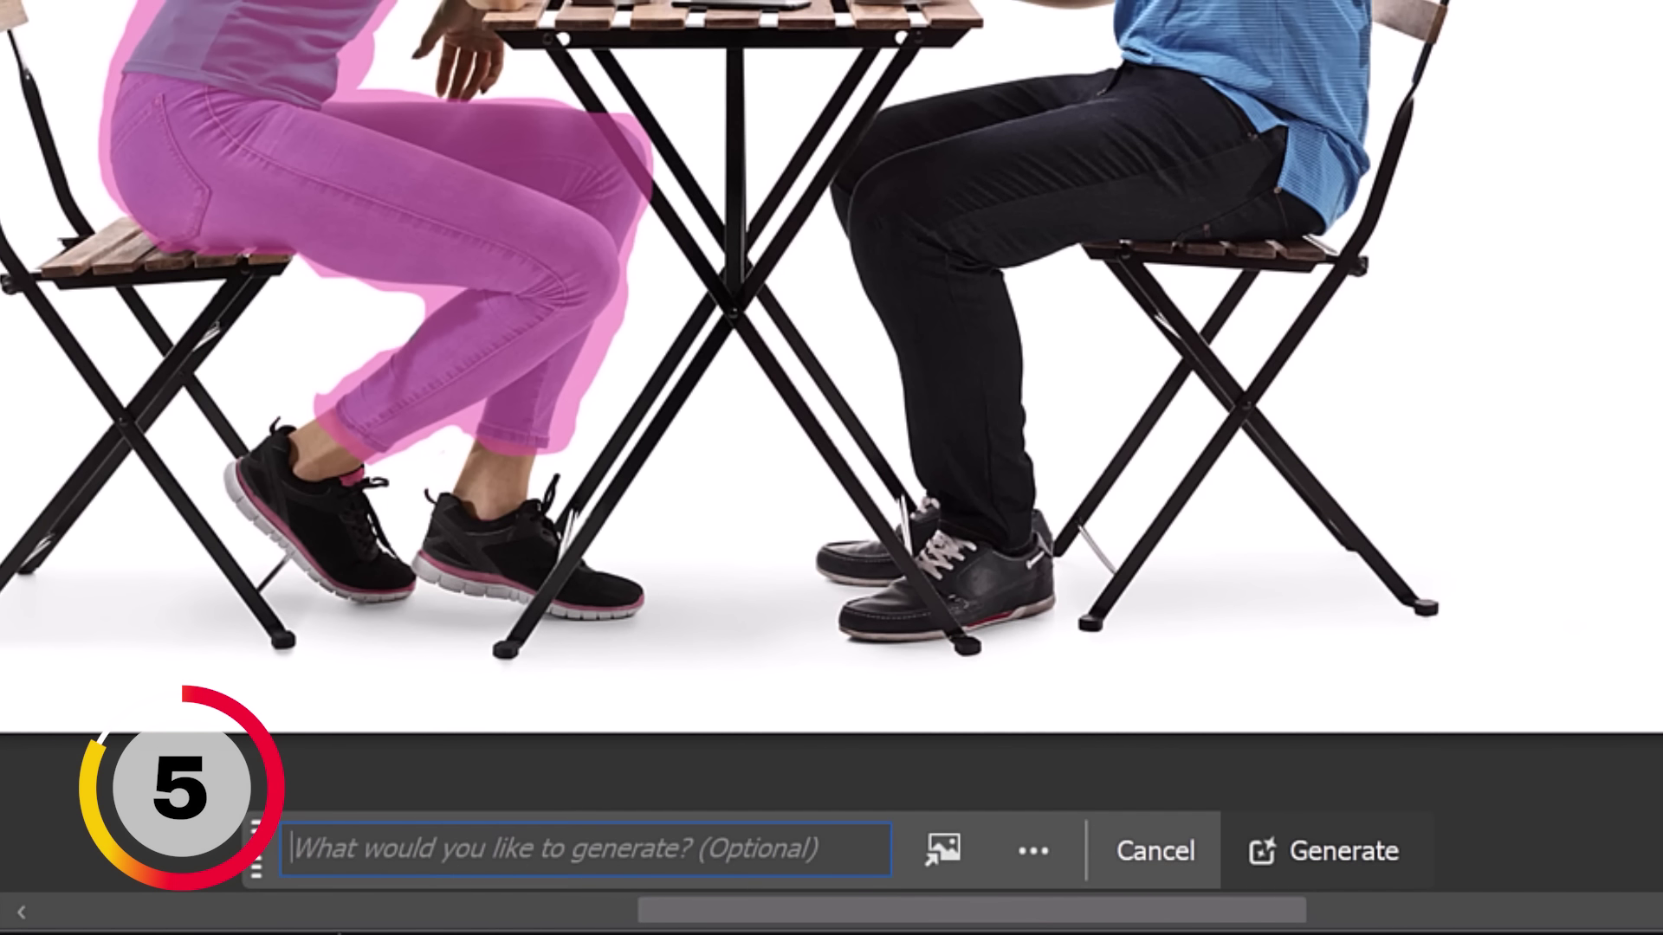
text(dress)
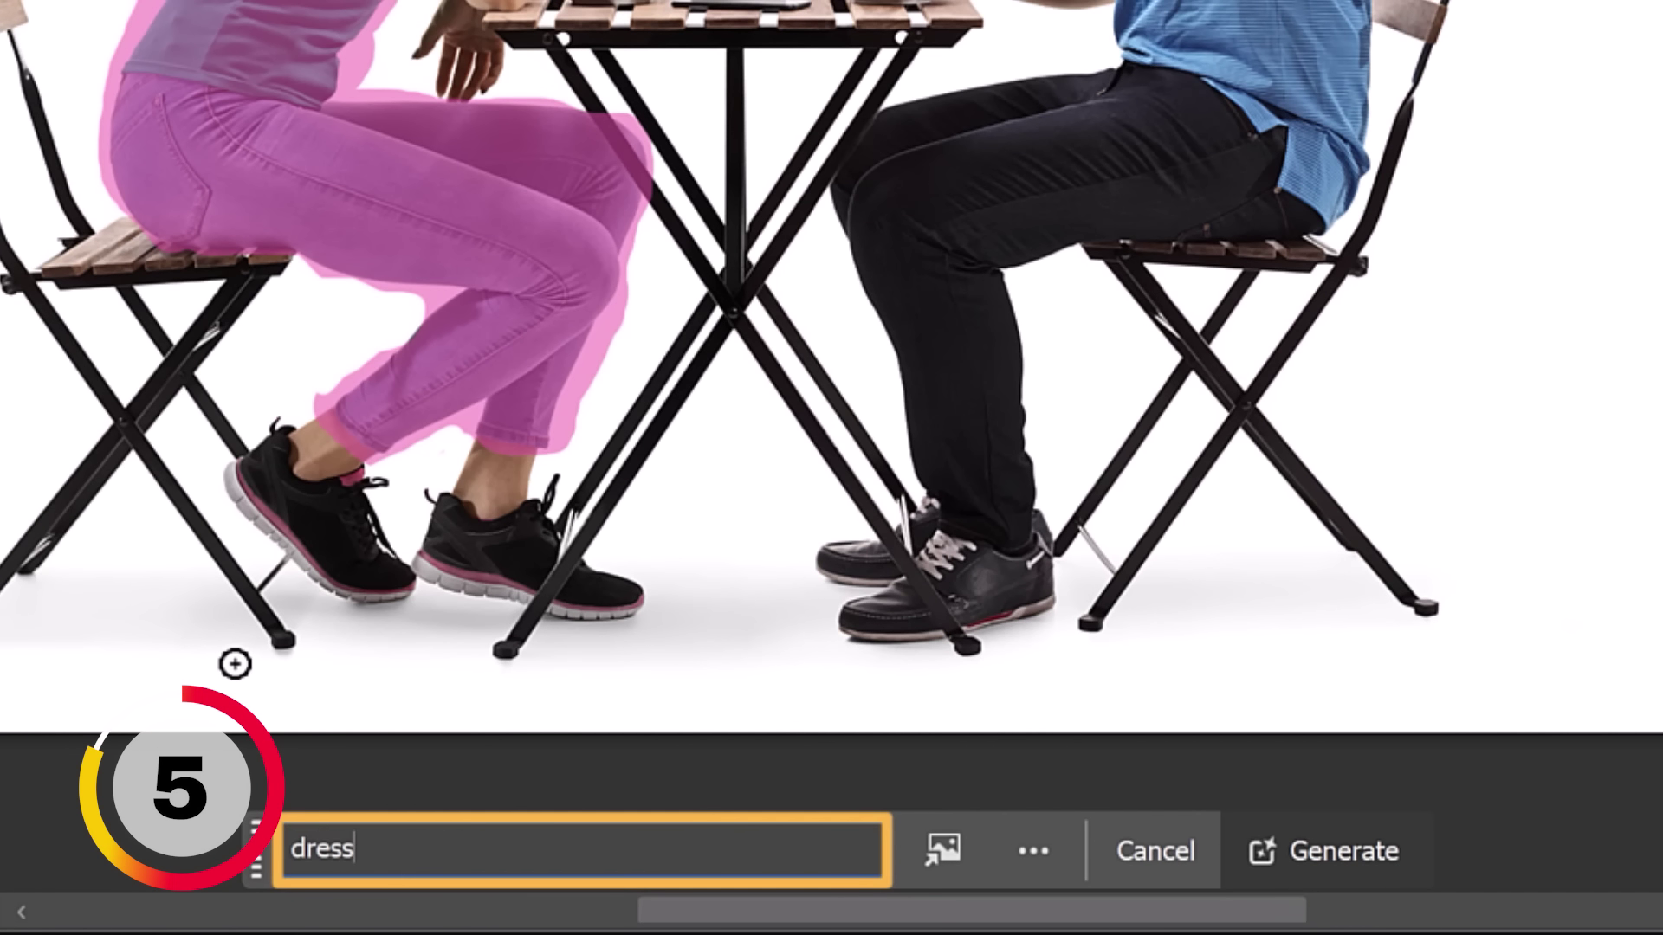
key(Return)
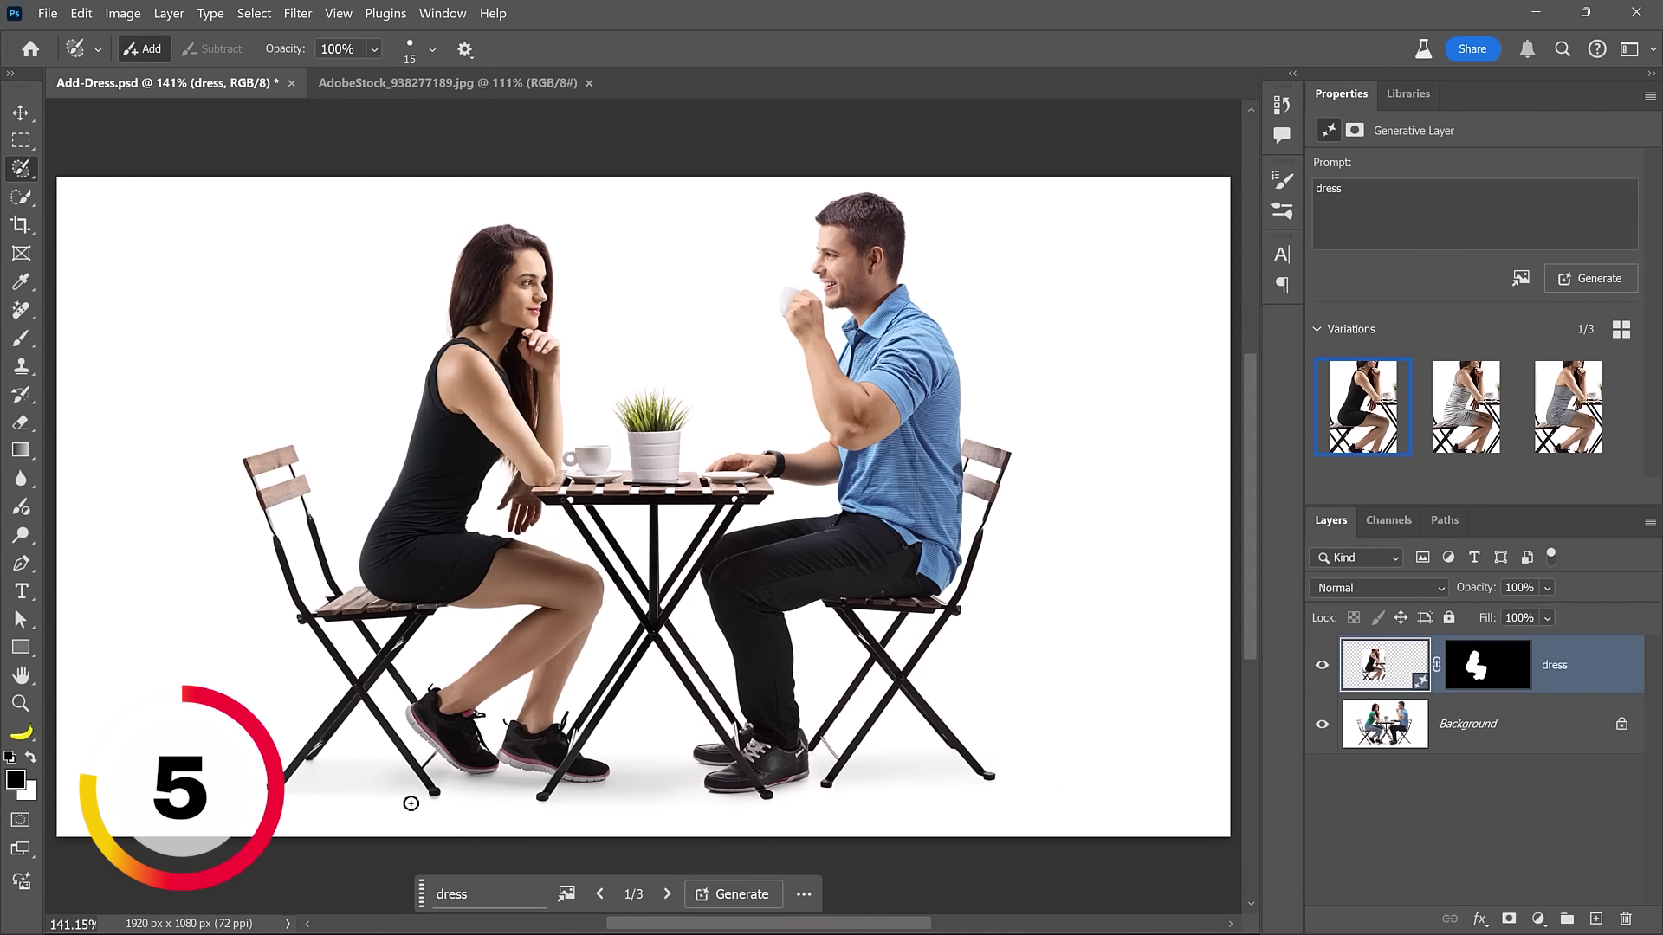
click(1455, 413)
click(1539, 414)
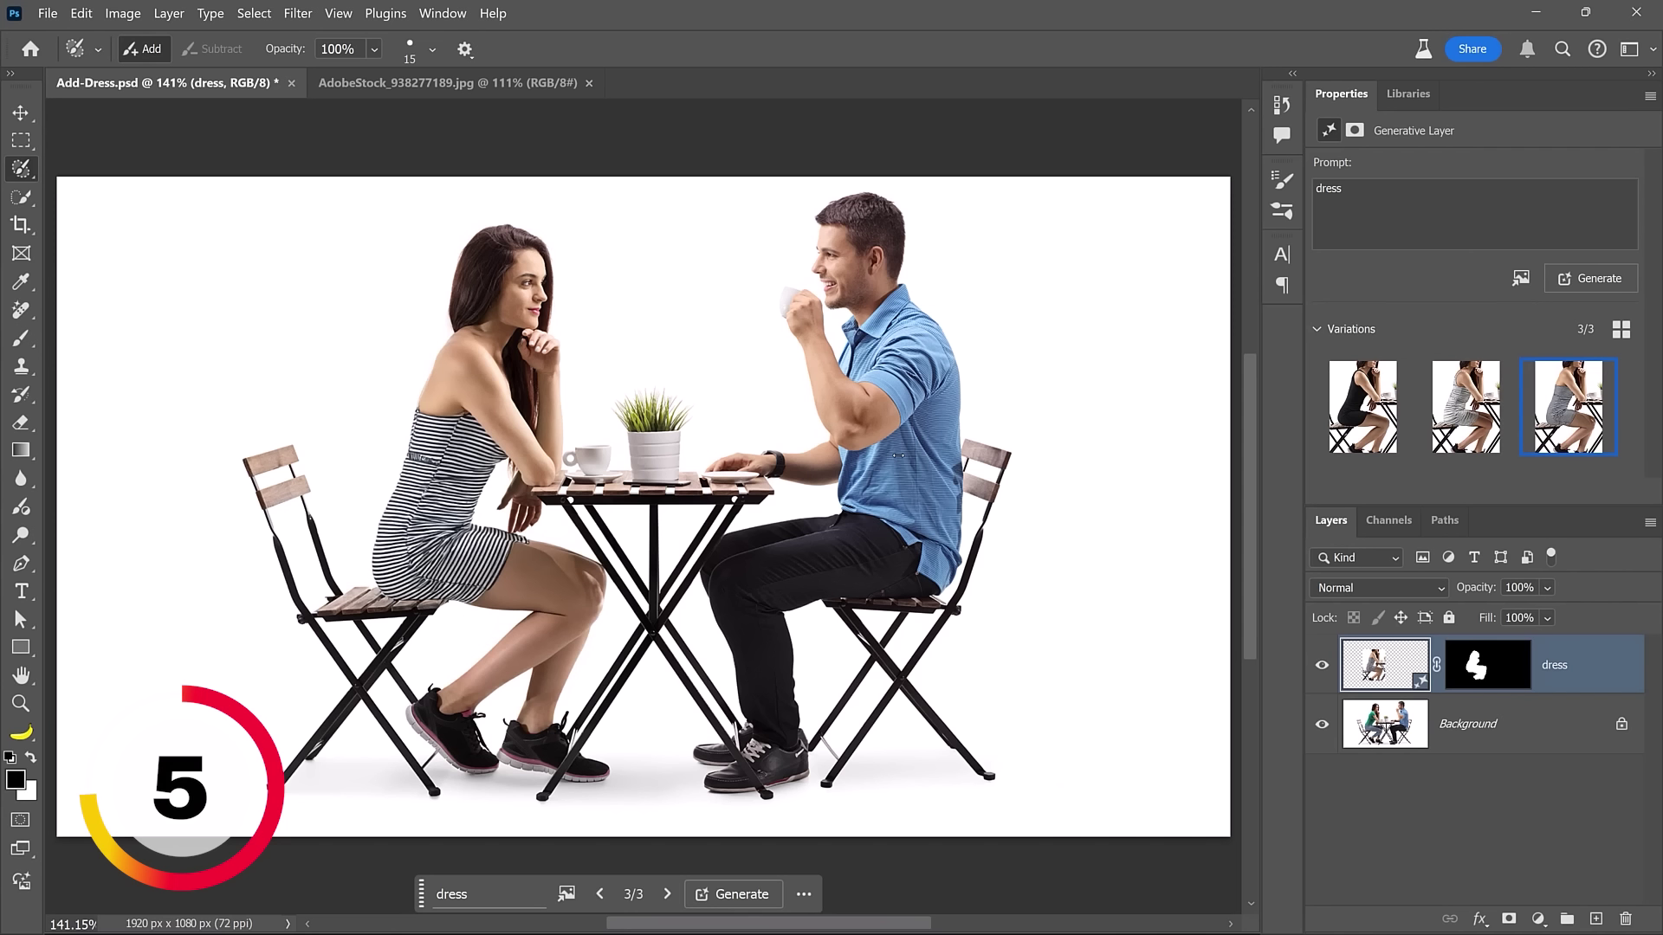
- Regenerate the dress using the AdobeStock red polka-dot dress image as the reference
click(461, 86)
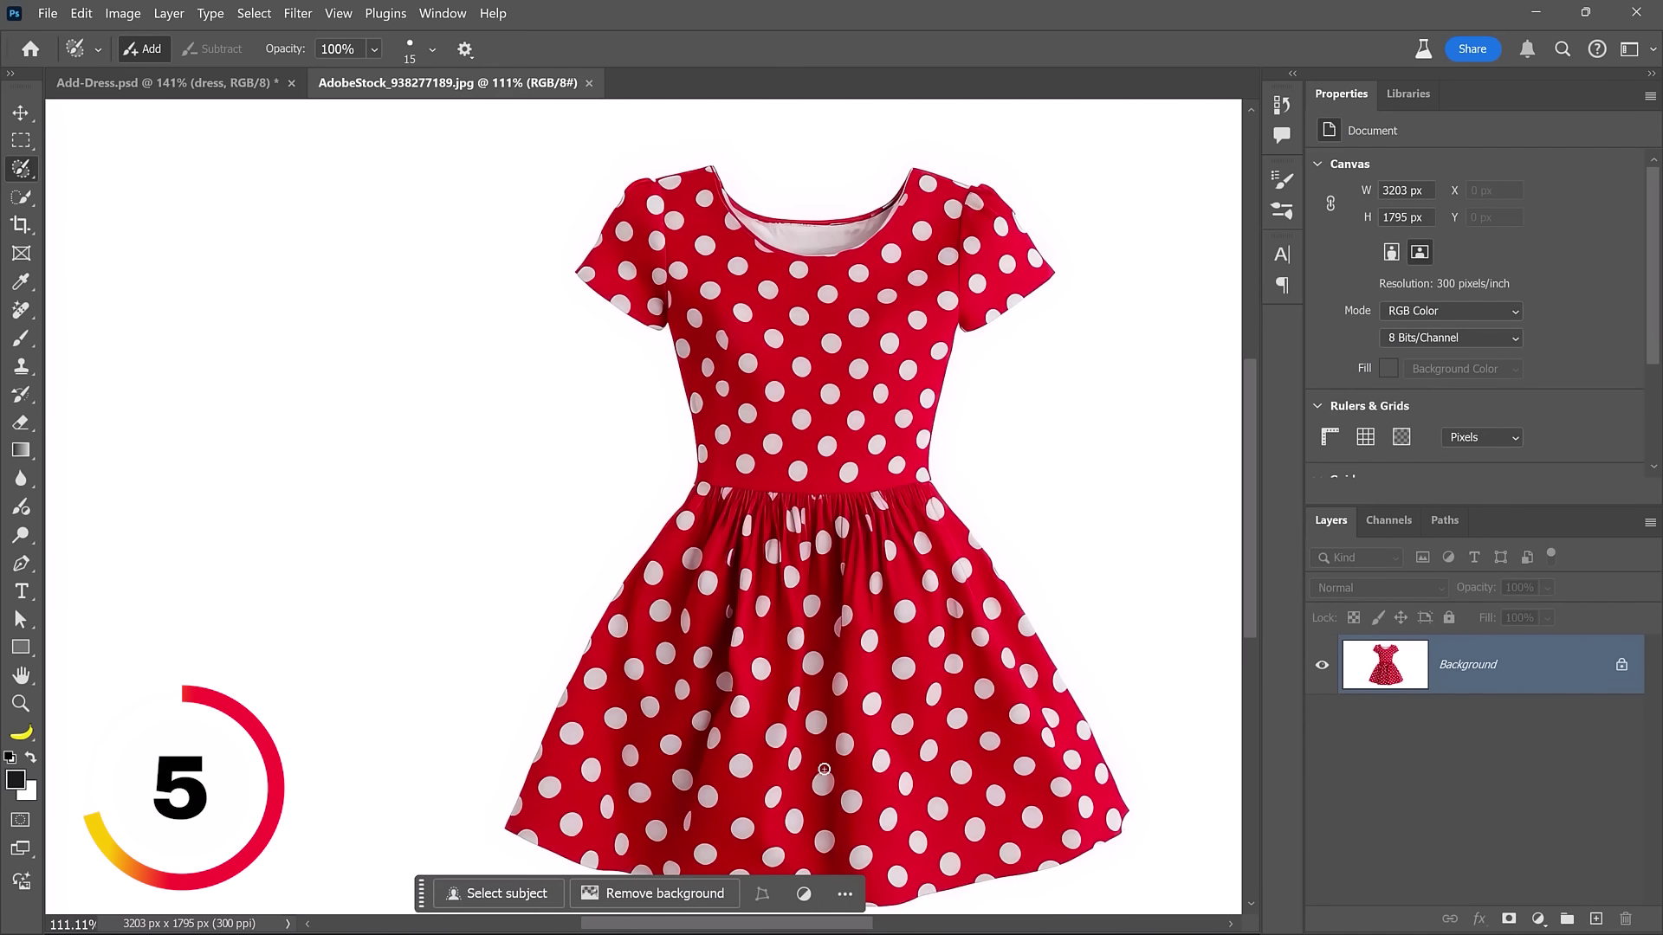
key(ctrl+Tab)
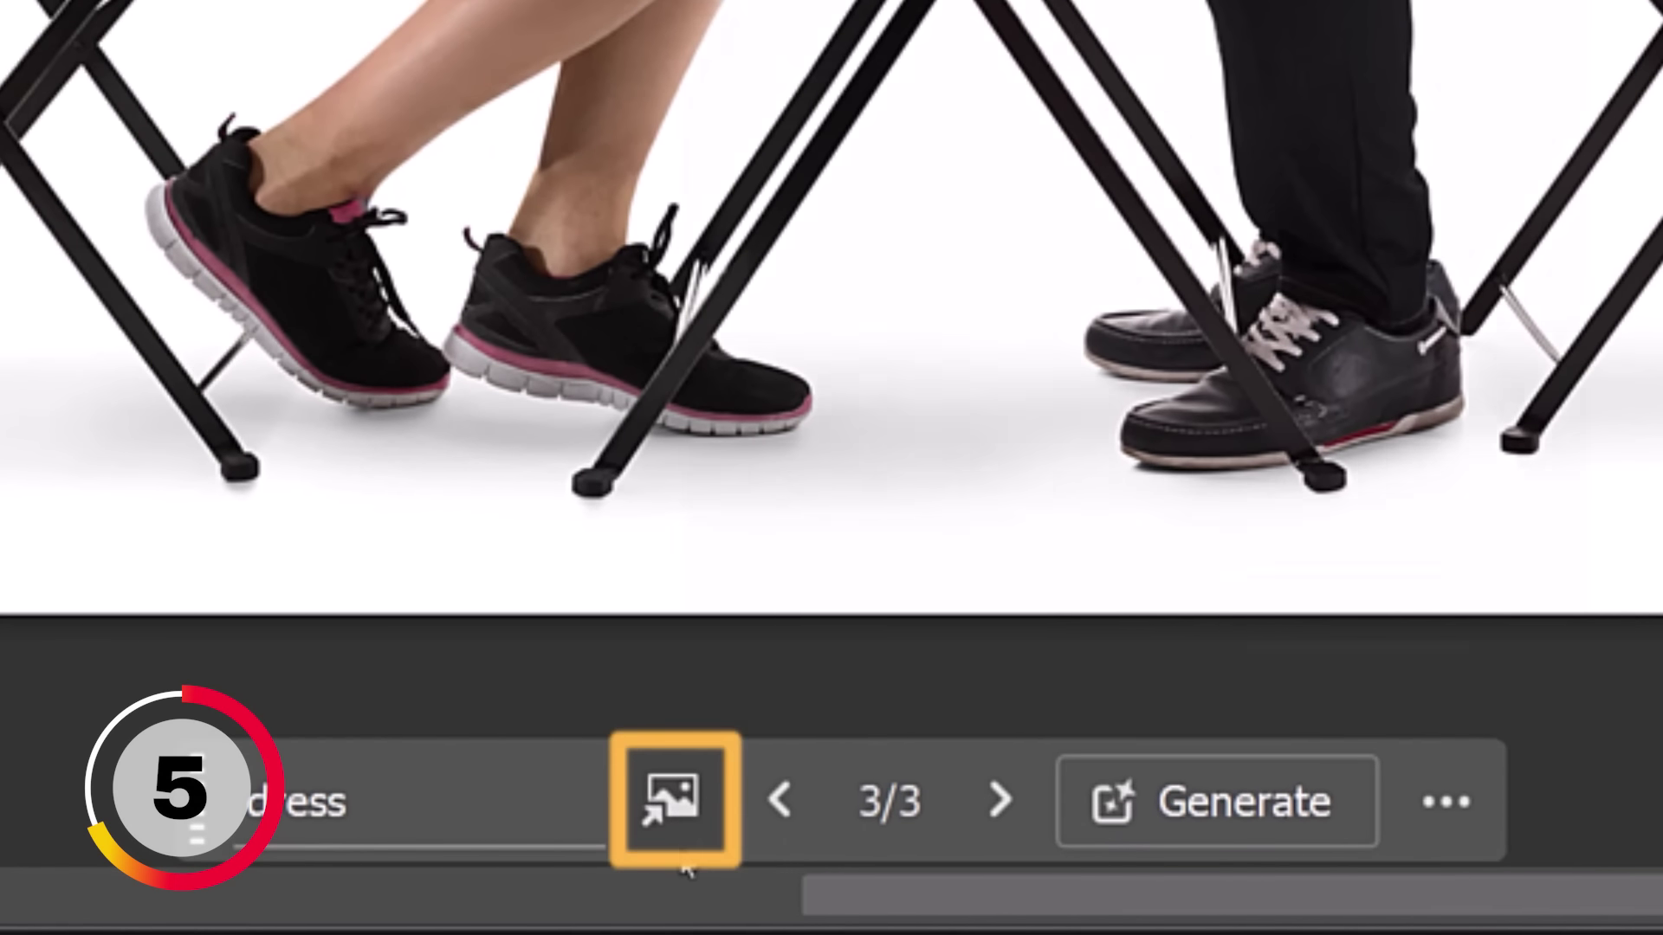
click(684, 861)
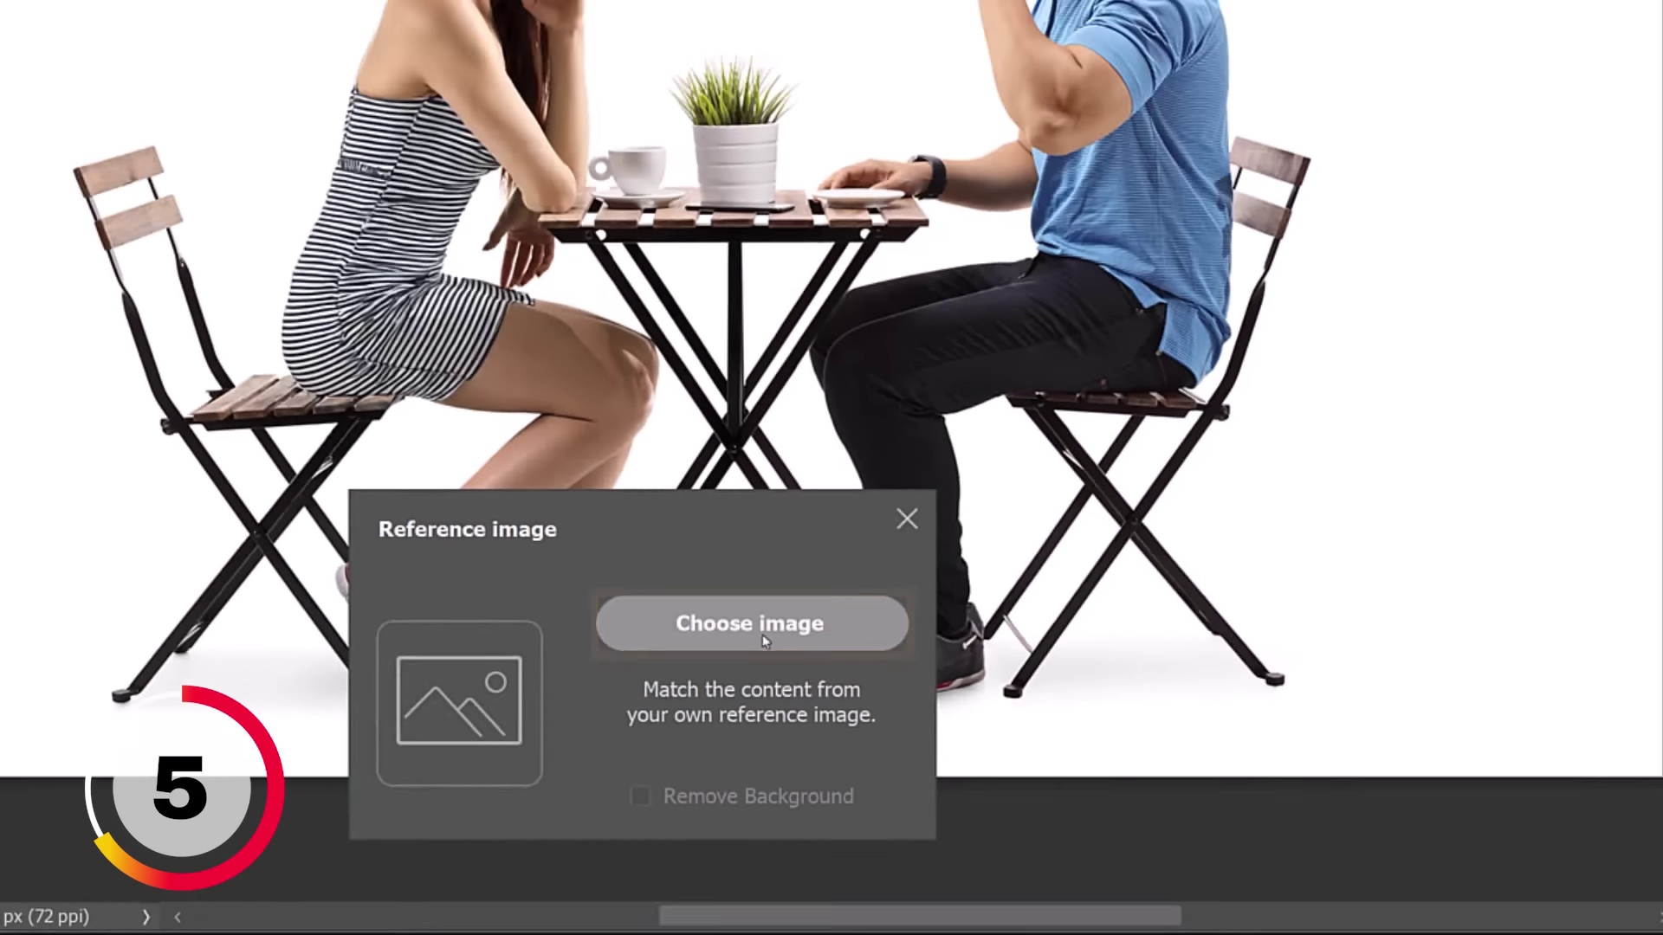
click(1011, 333)
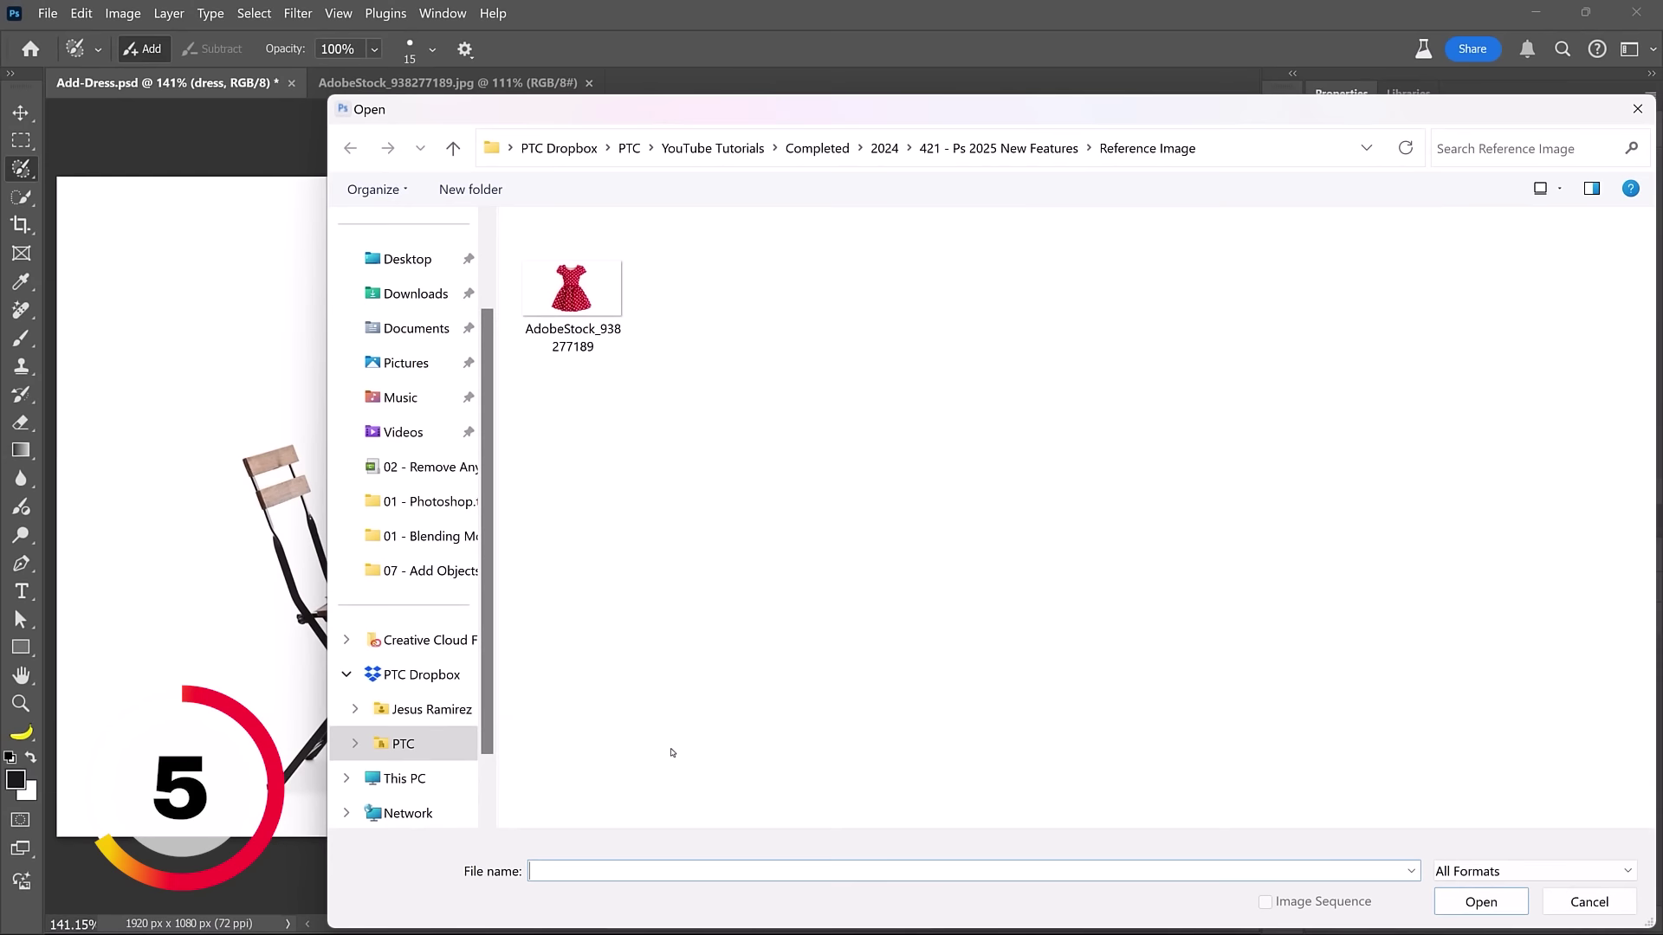
click(573, 292)
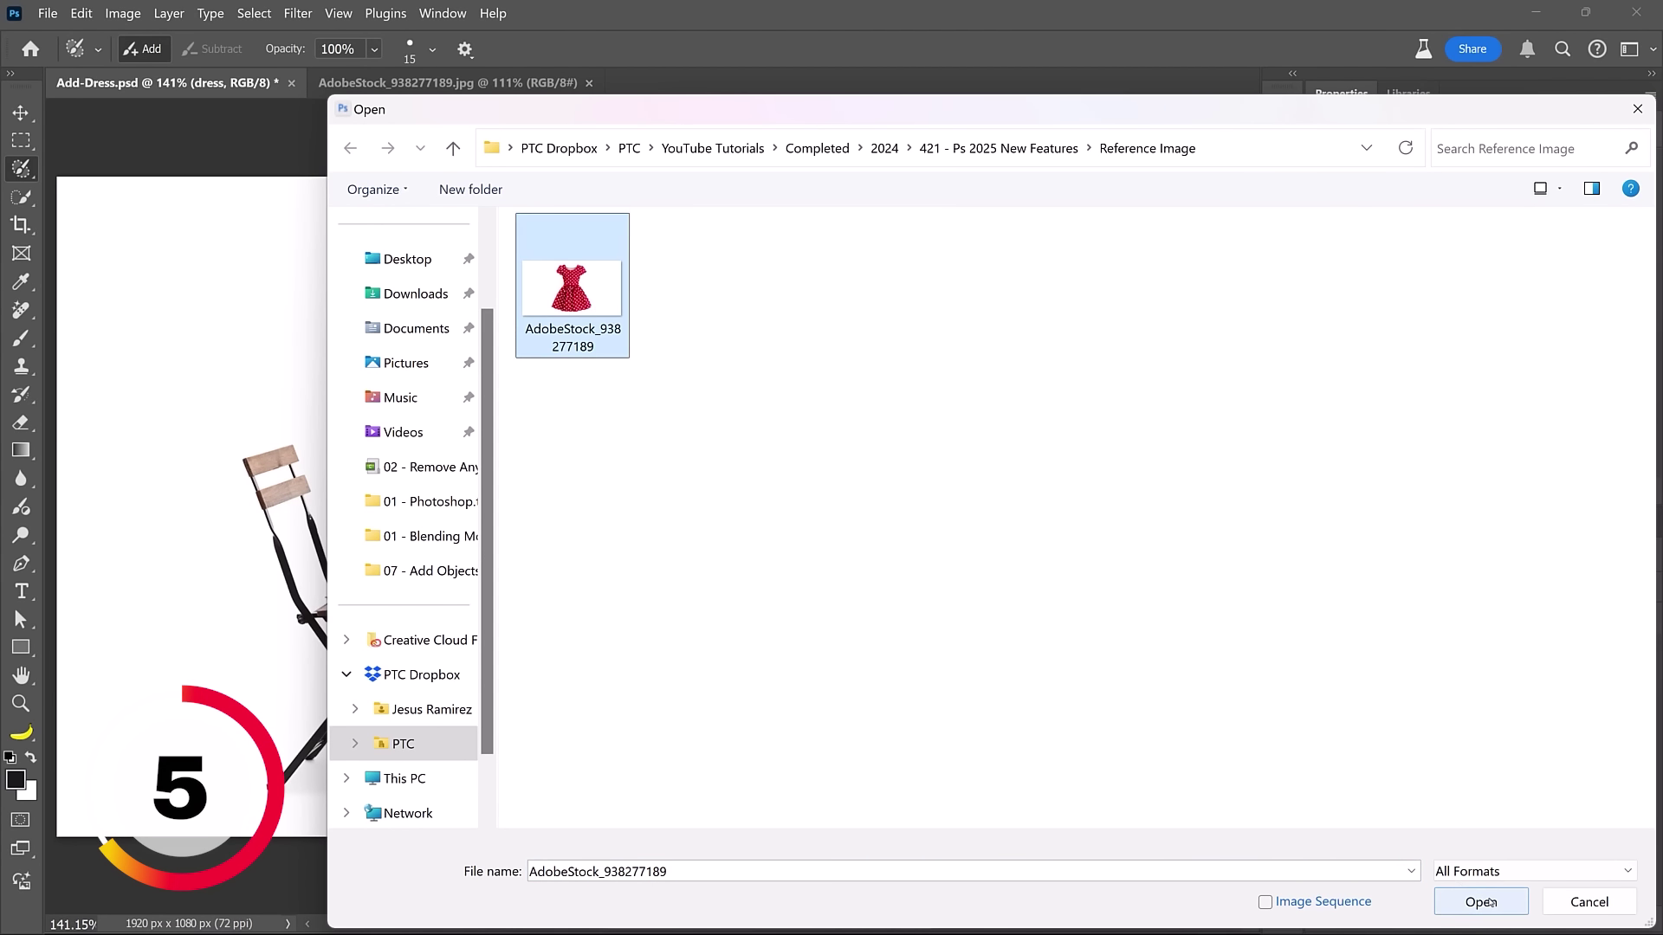
click(1483, 901)
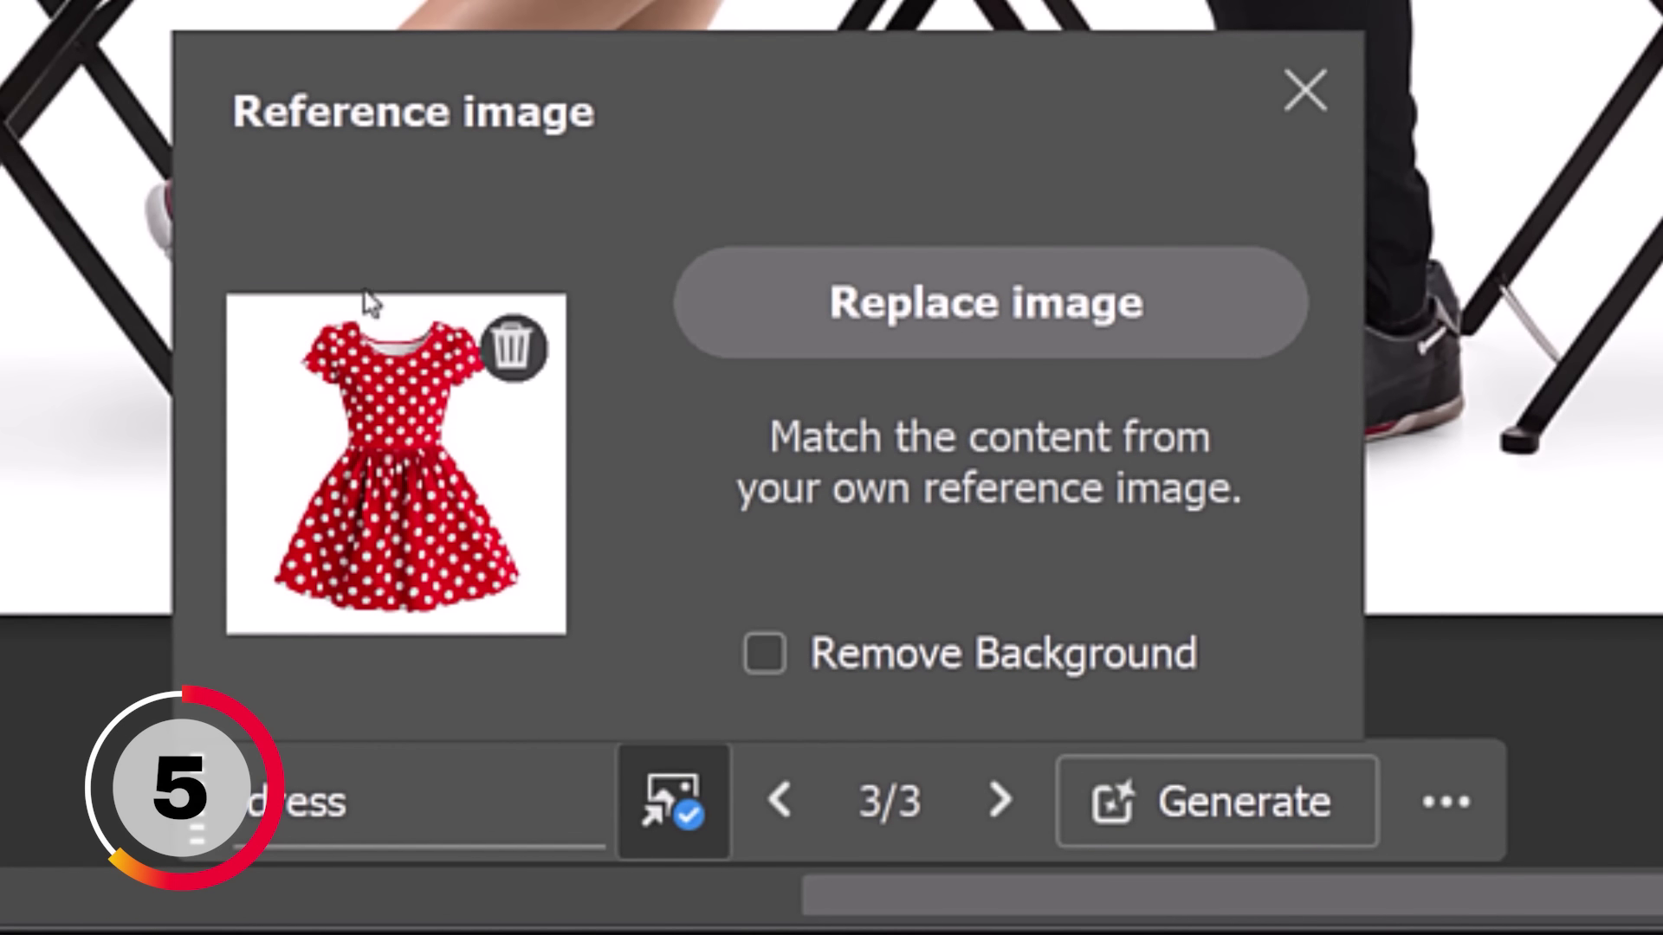
click(1251, 784)
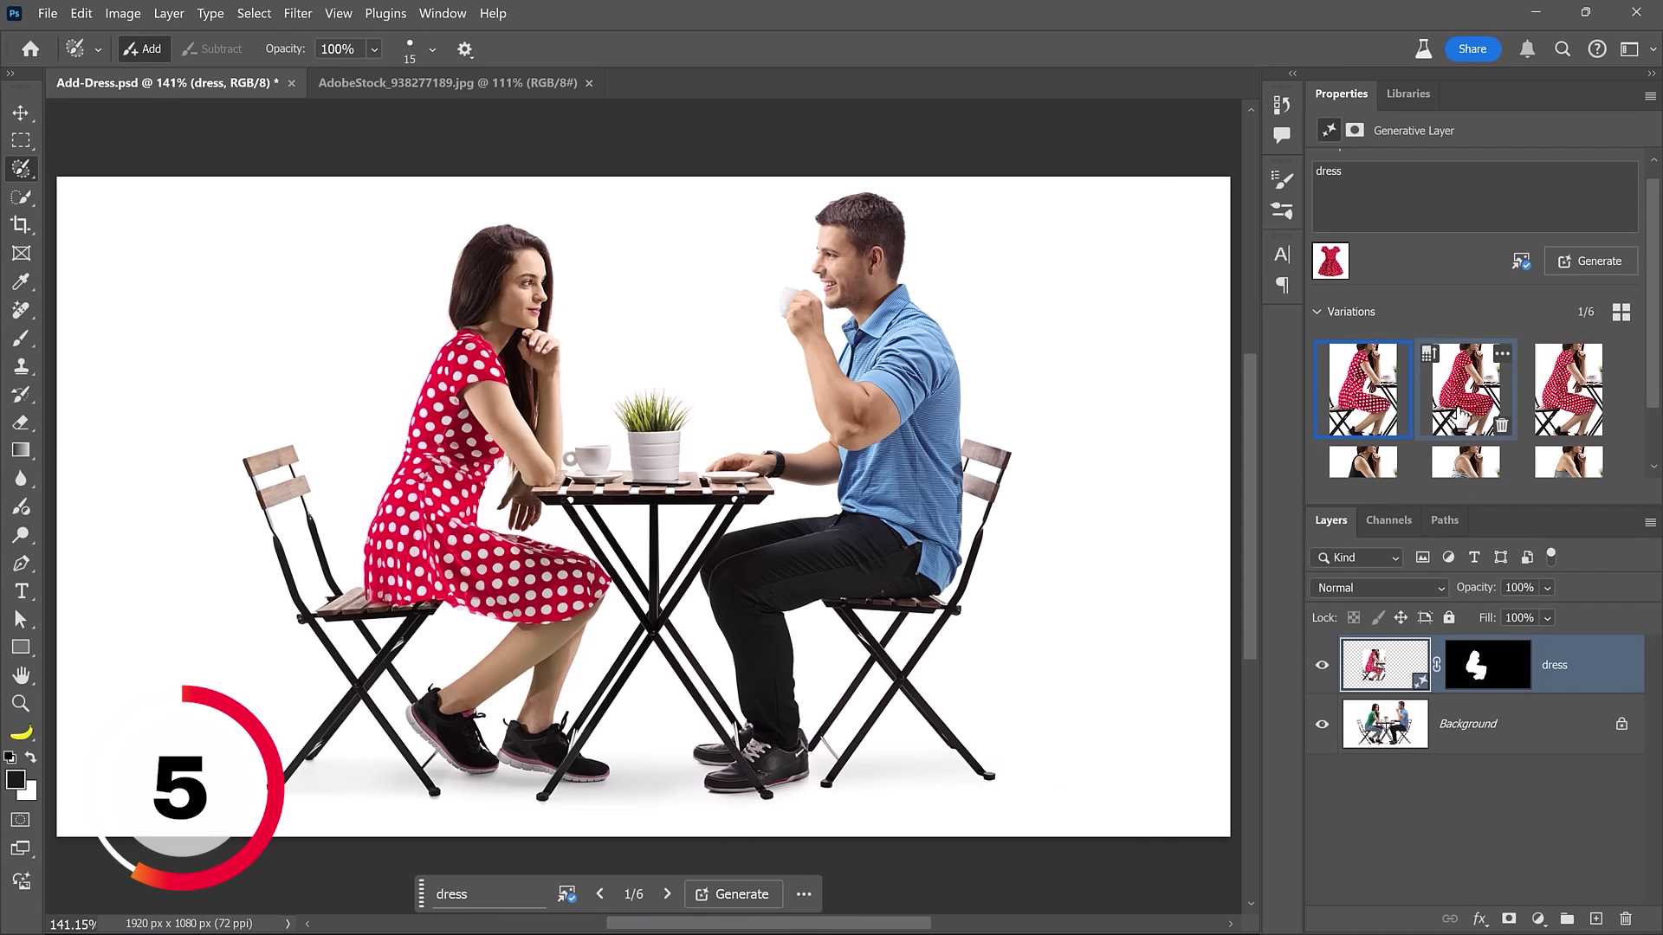
- Keep the second red polka-dot dress variation and convert the dress layer to a smart object (dress.psb)
click(1464, 389)
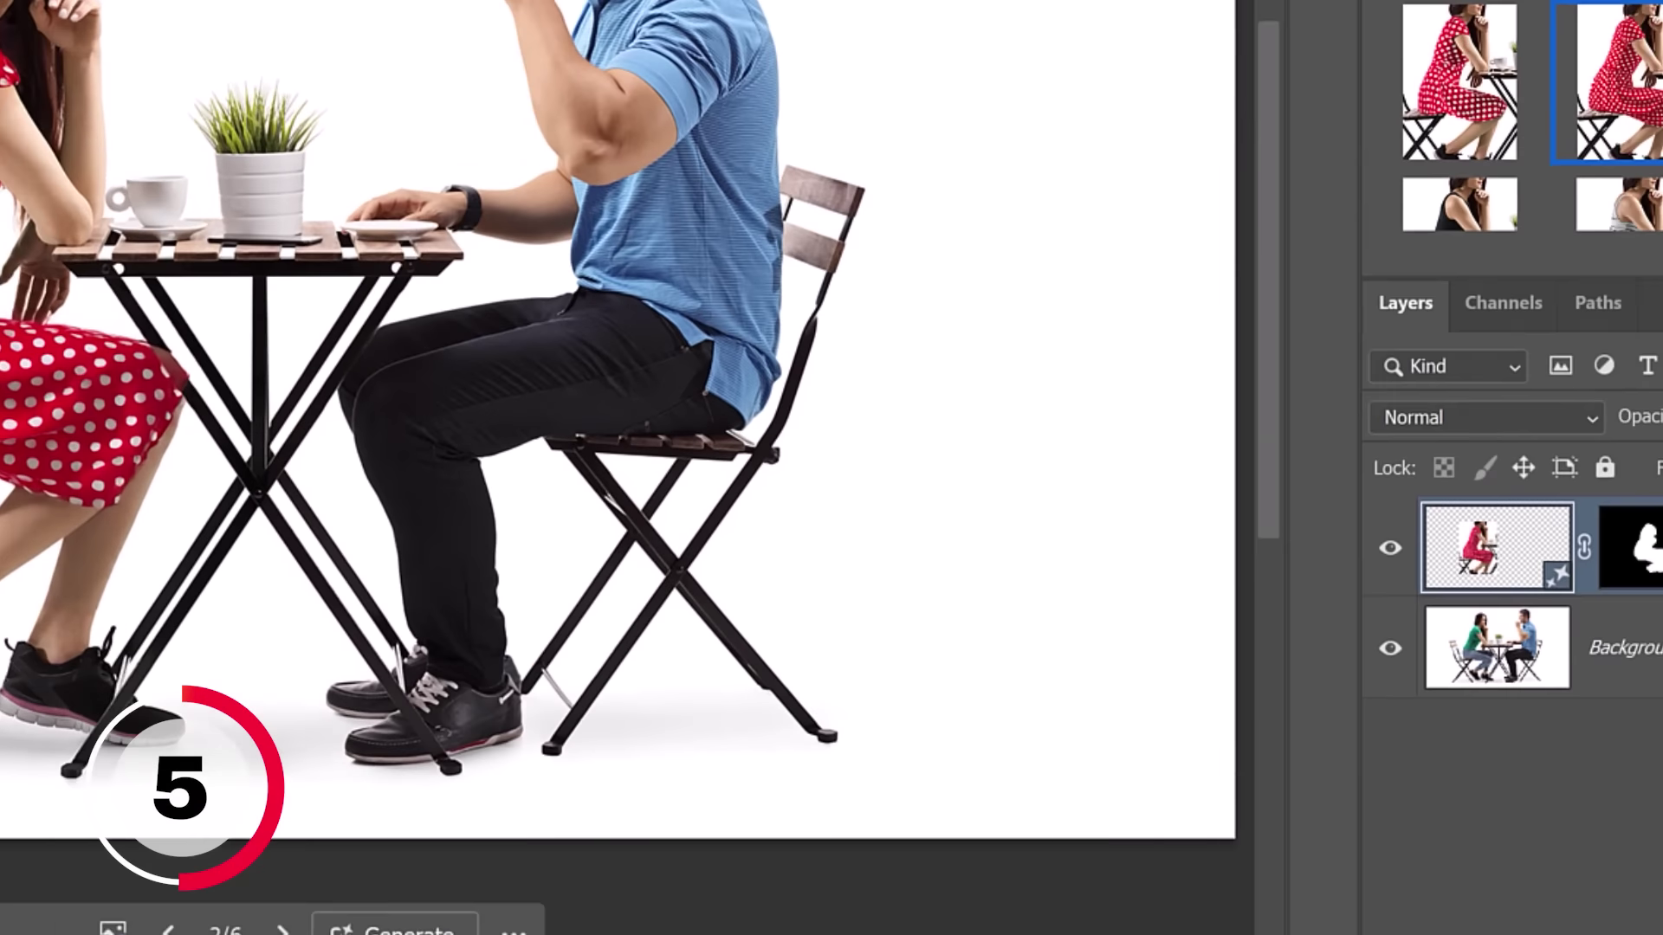
right_click(1555, 407)
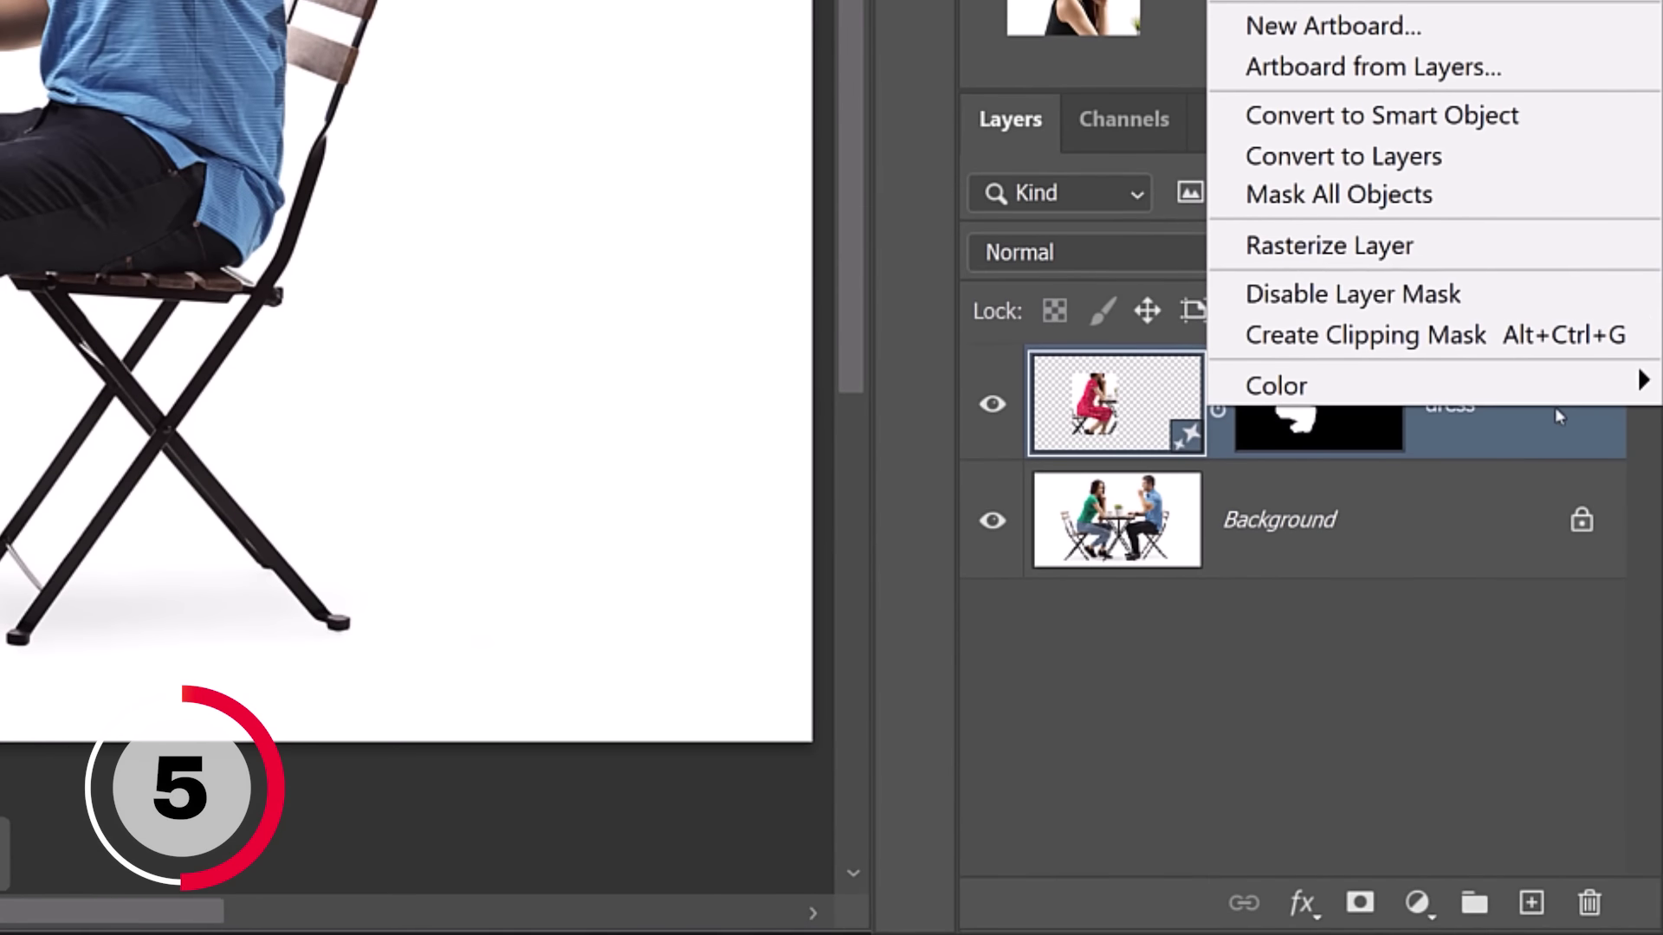
click(1464, 115)
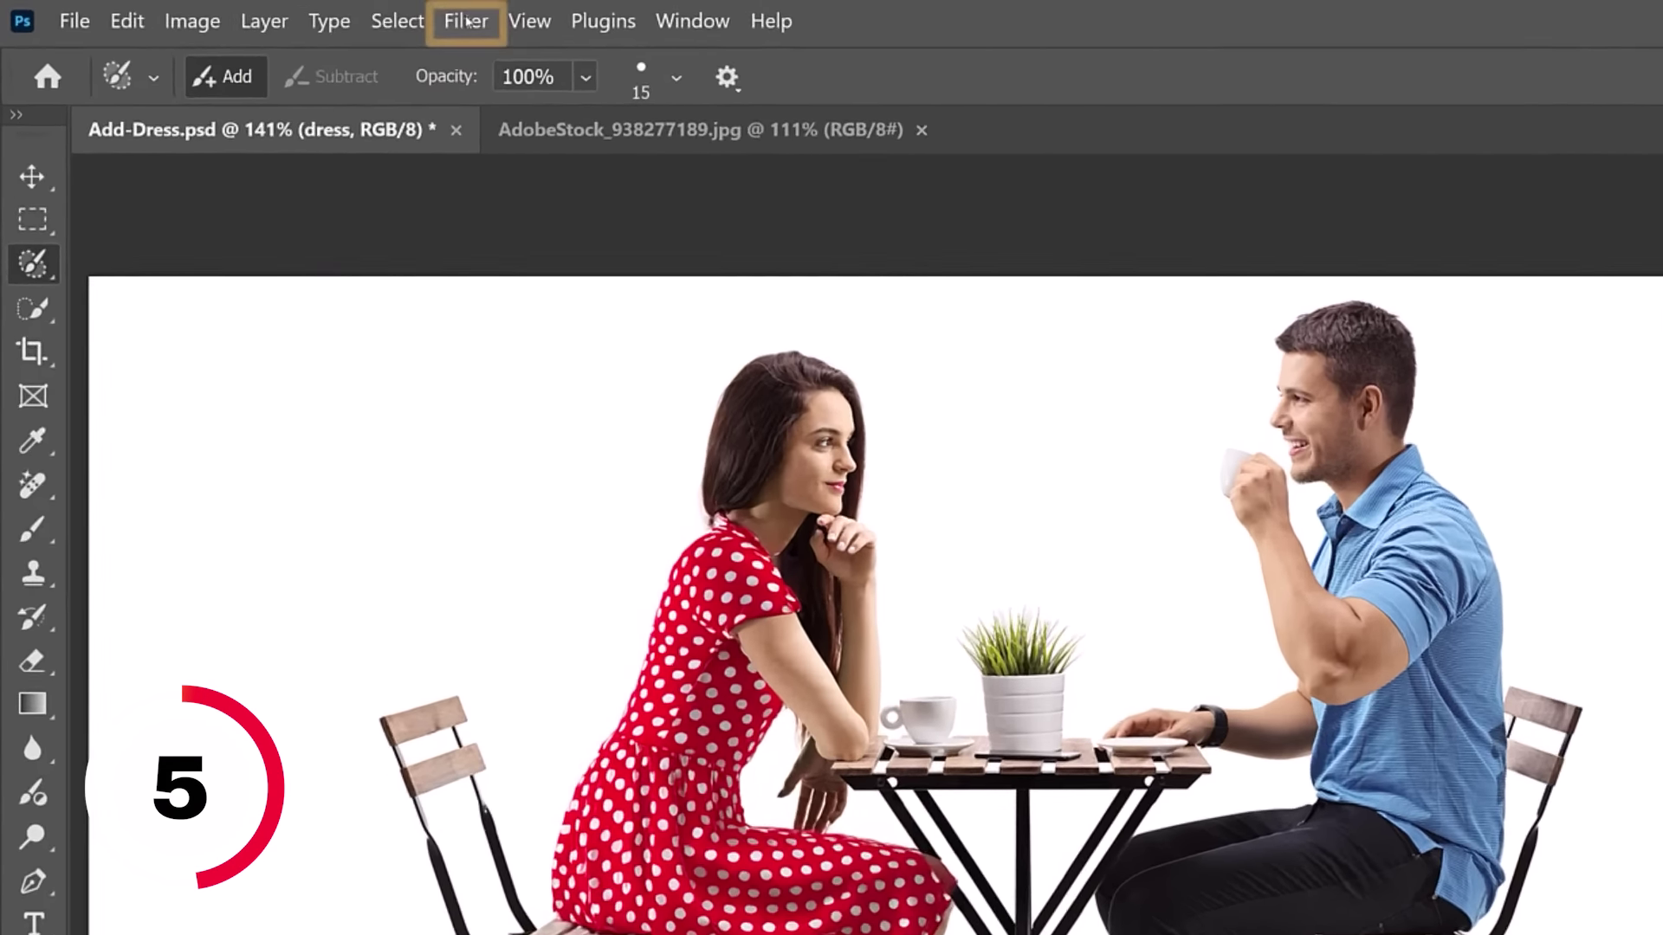
- Reshape the red polka-dot dress in Liquify, using the Background layer as the backdrop
click(298, 13)
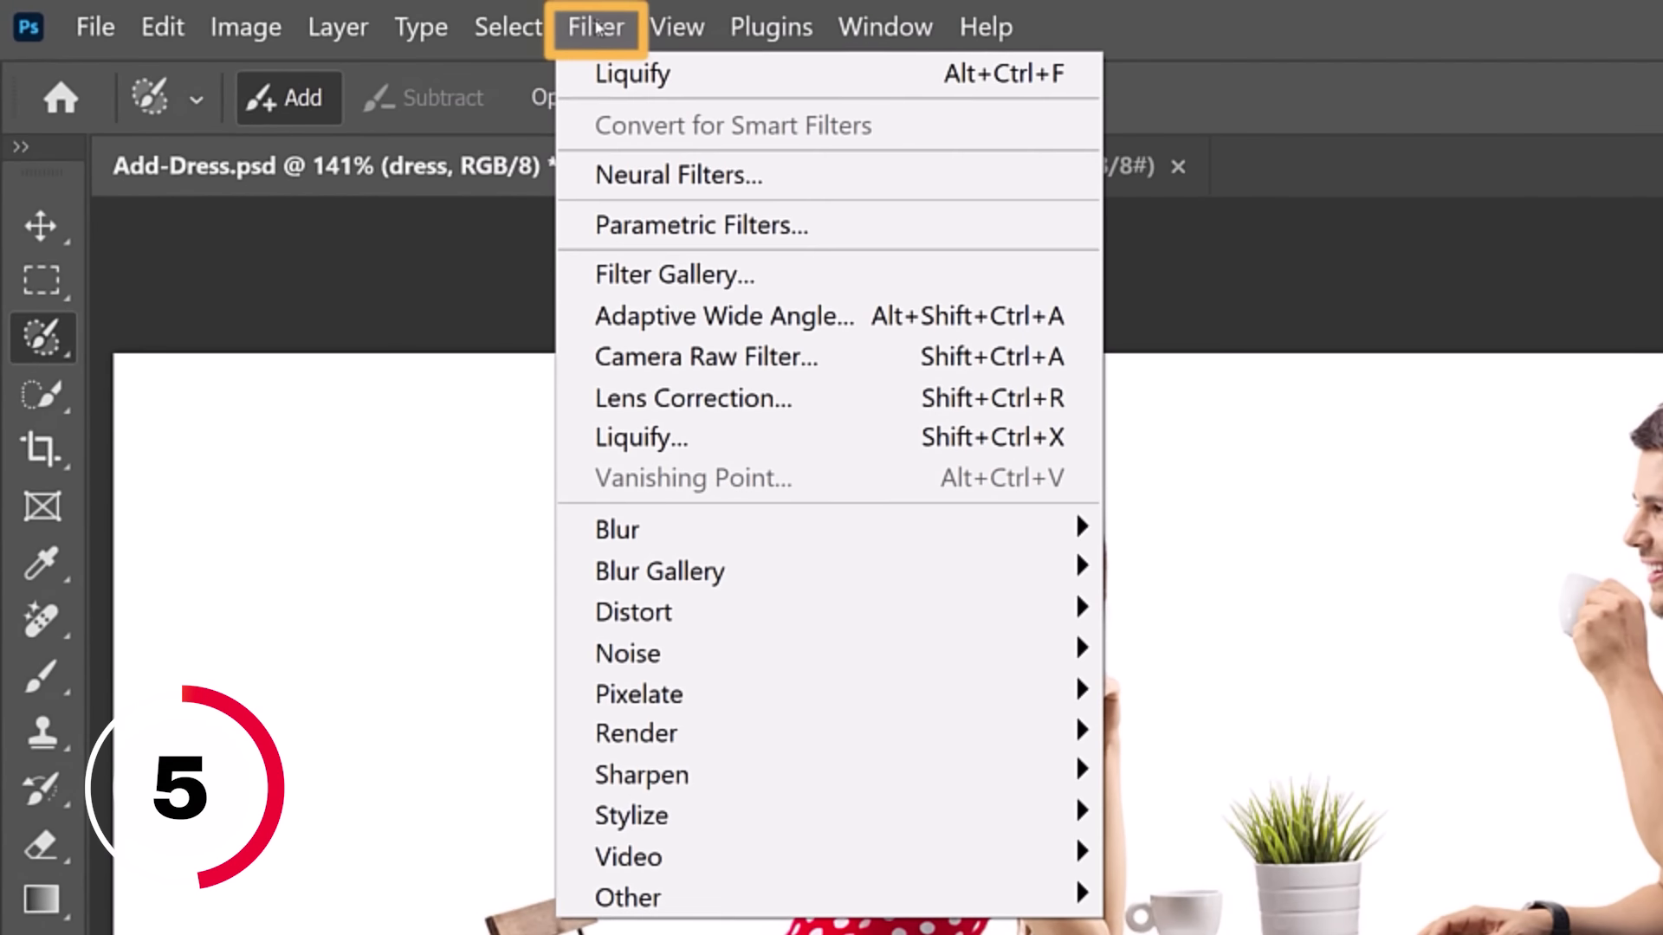
click(627, 441)
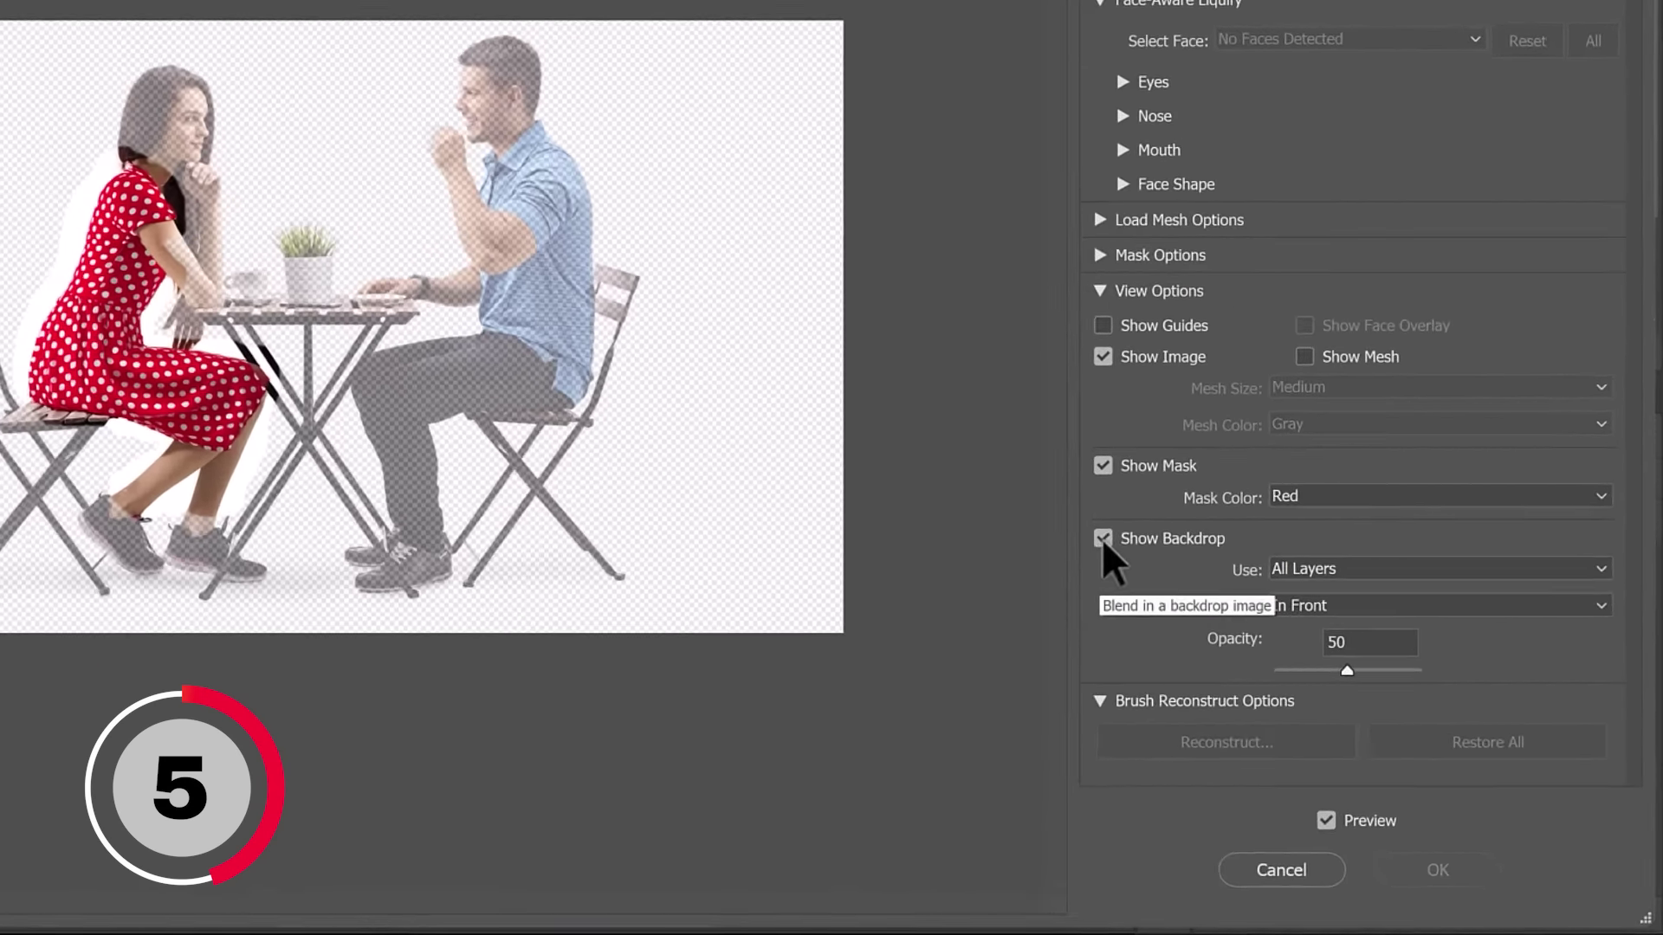
click(1236, 633)
click(1235, 633)
click(1027, 236)
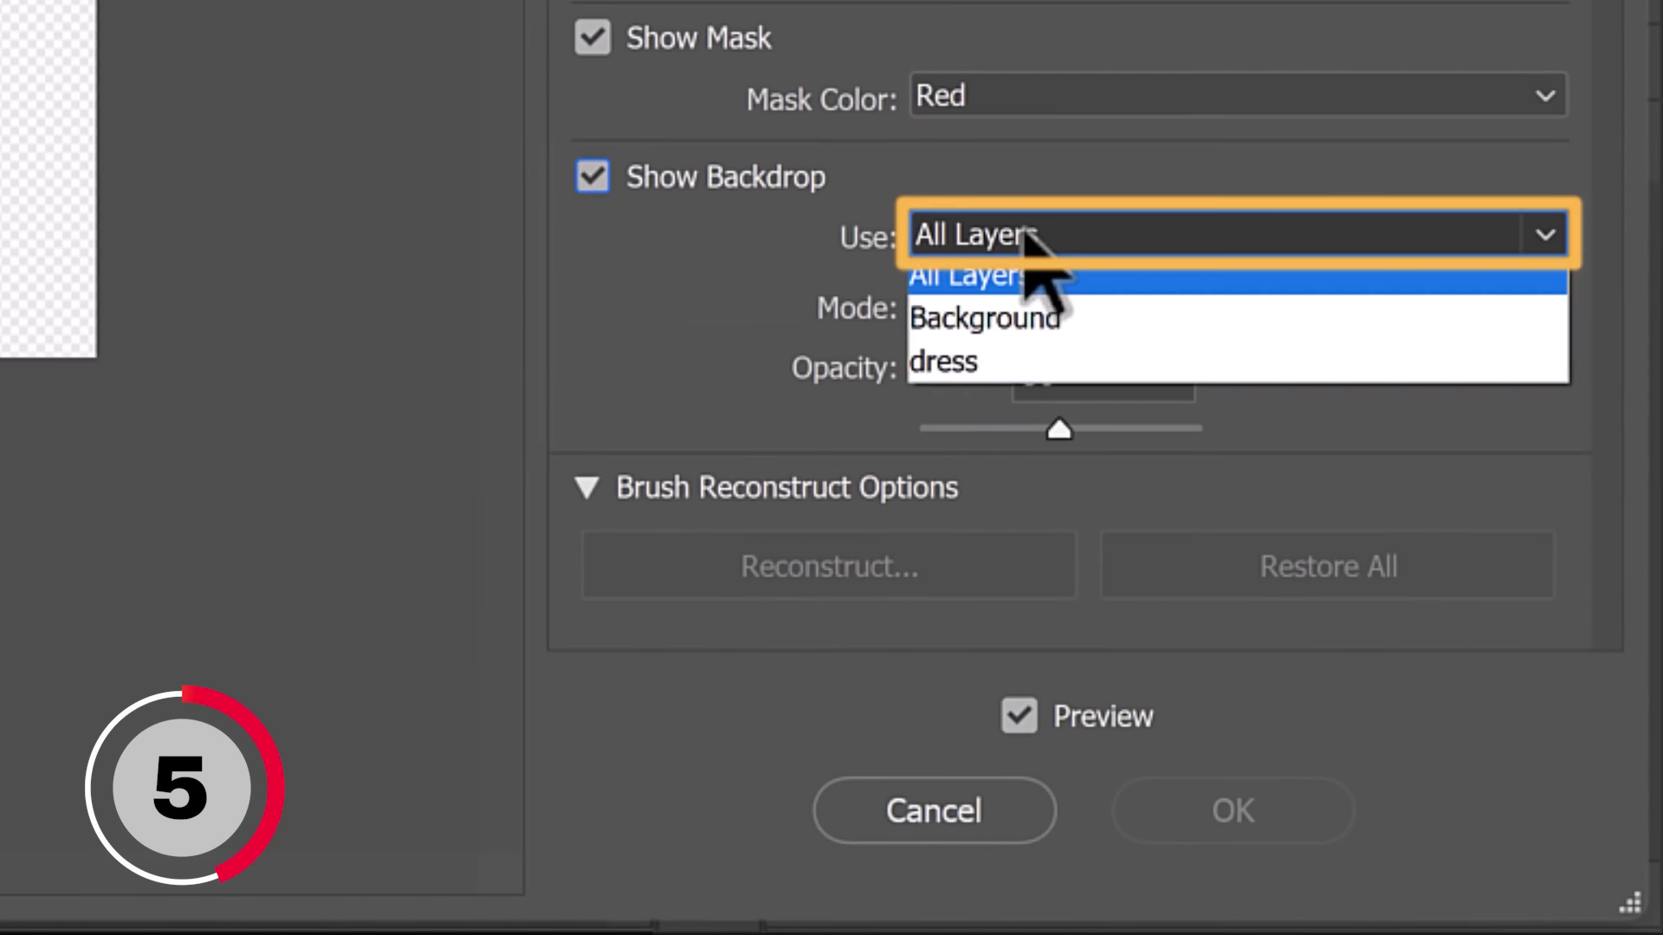
click(1004, 329)
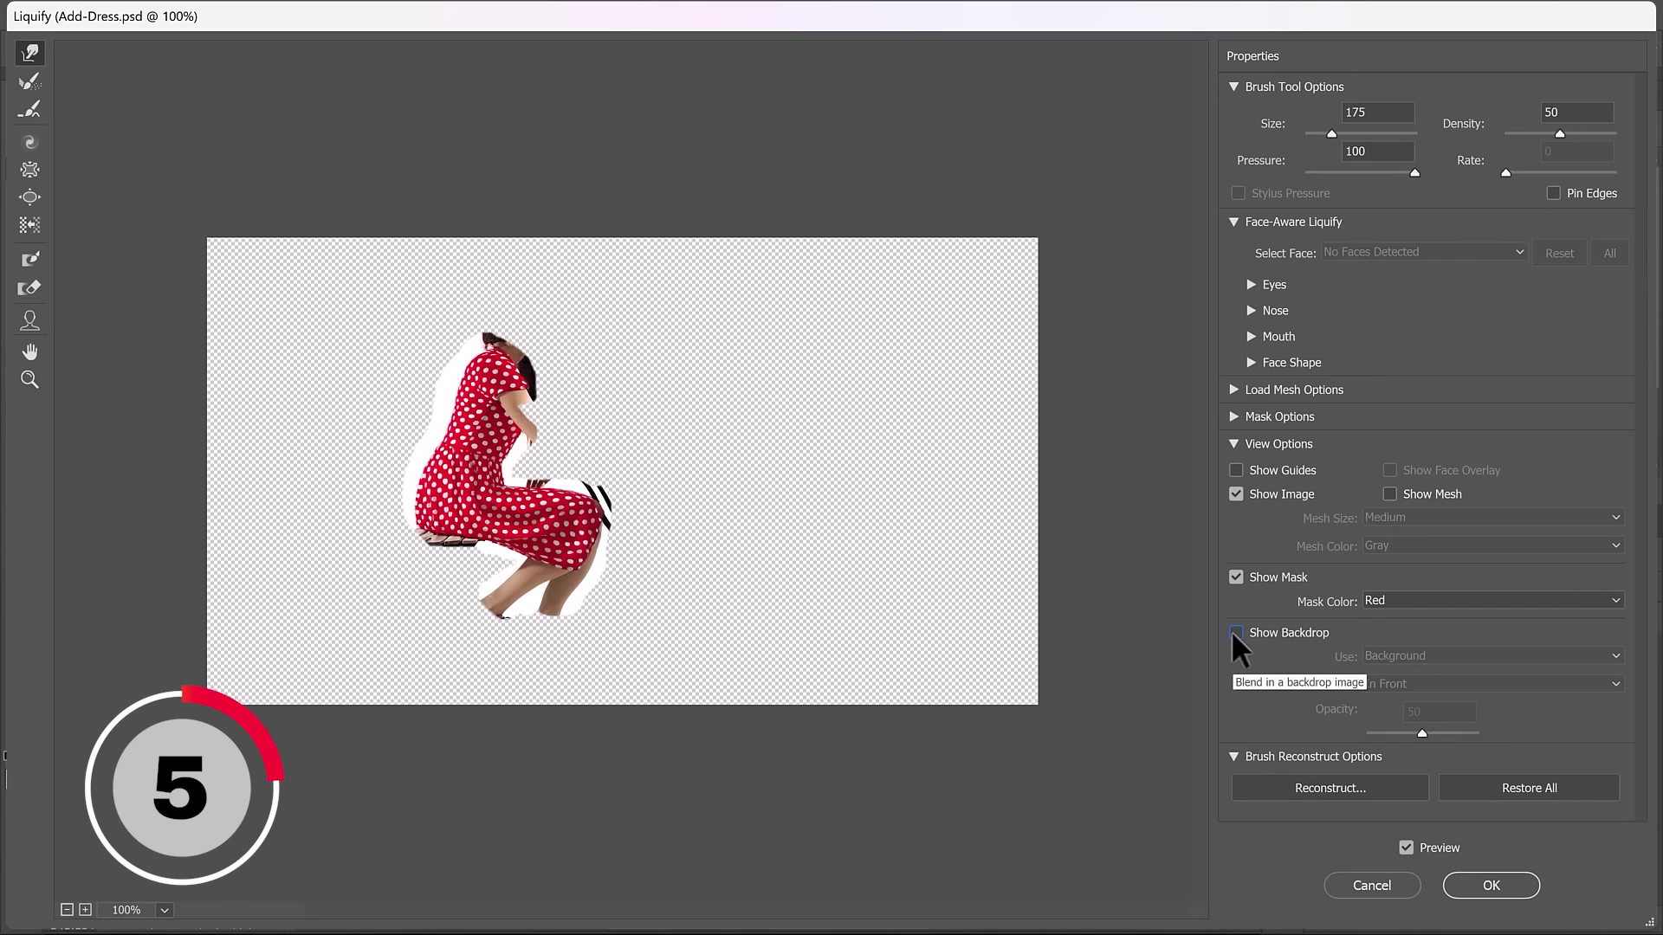
click(1235, 633)
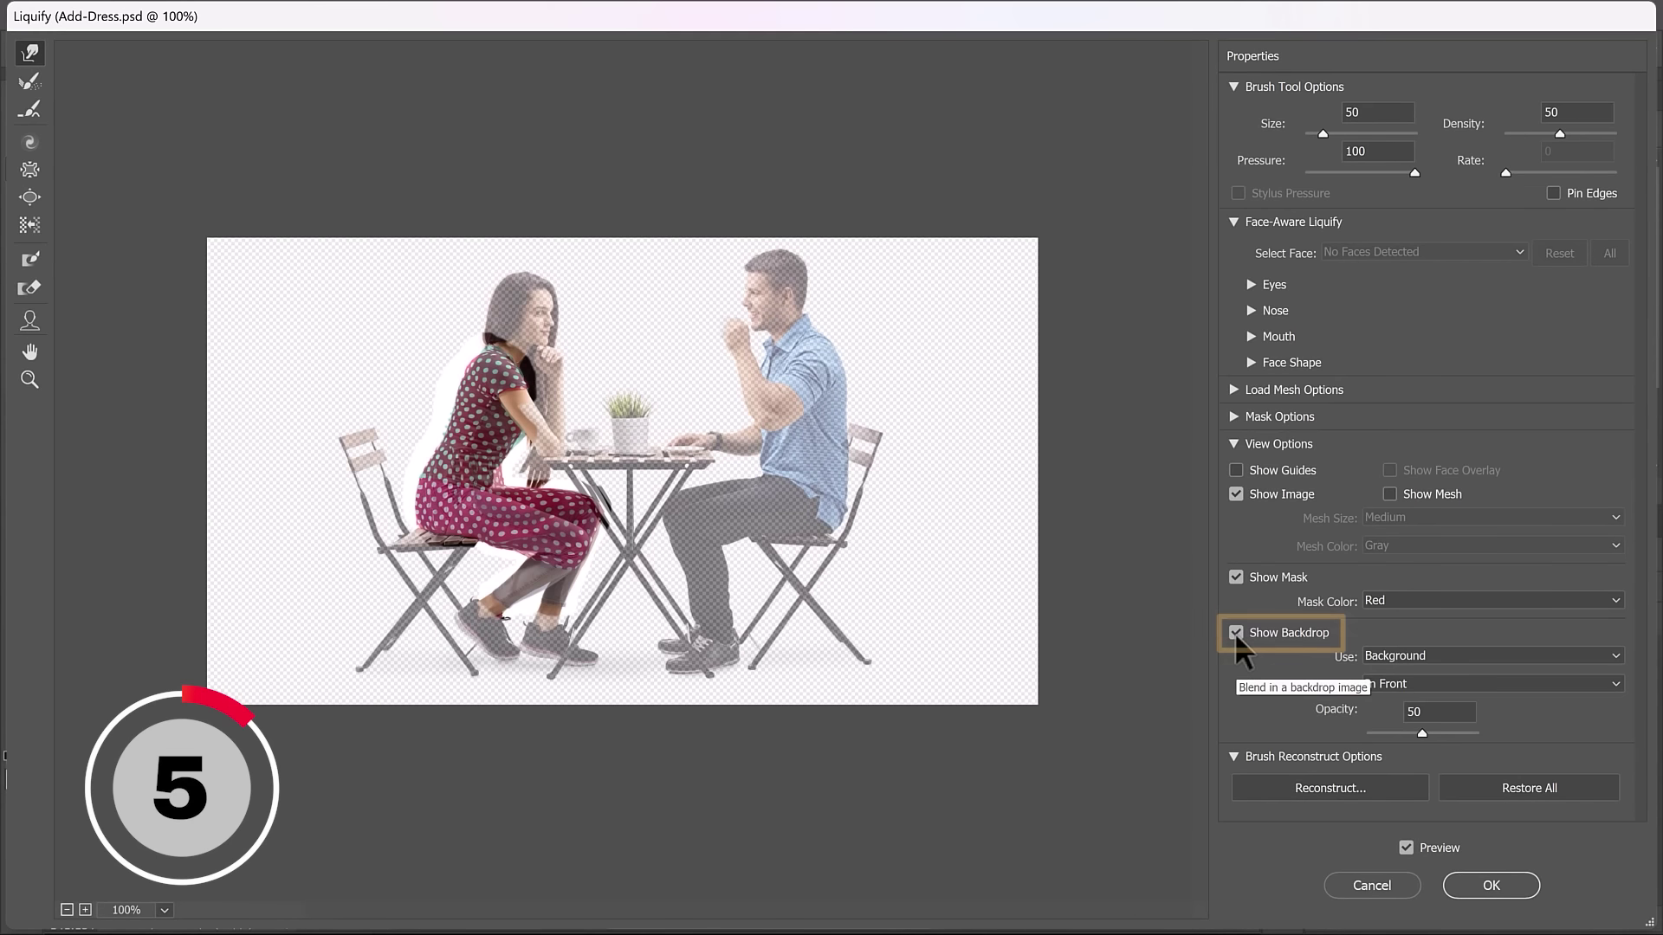
click(1235, 633)
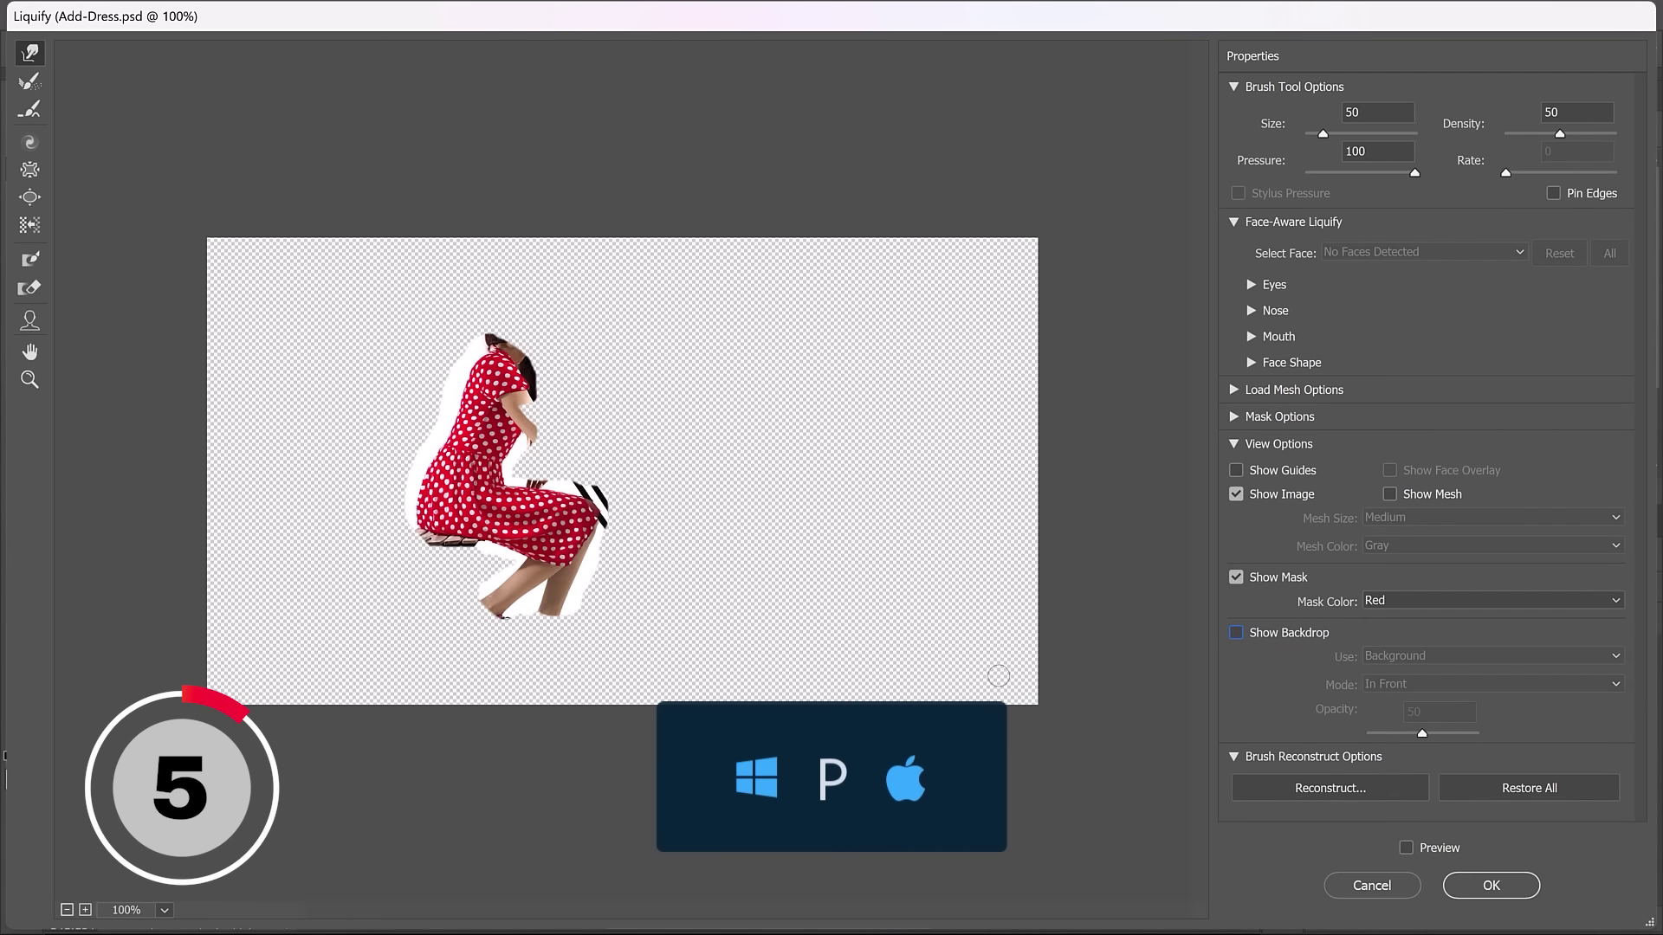
key(Return)
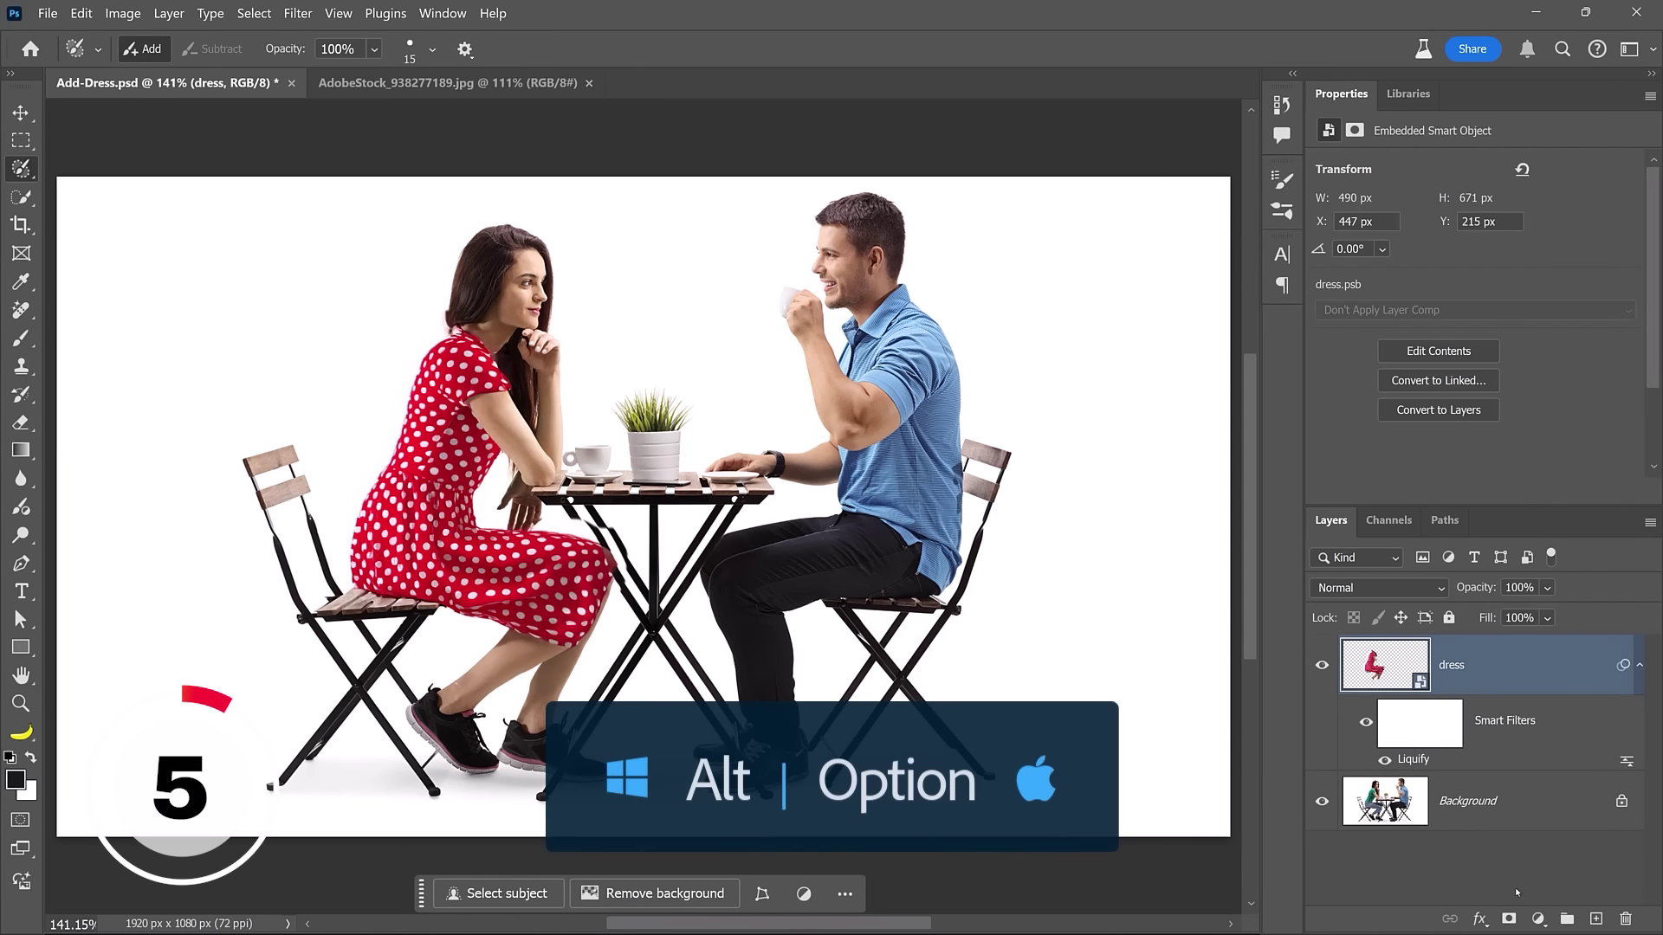
- Give the dress layer a black layer mask and select the standard Brush Tool
alt+click(1509, 920)
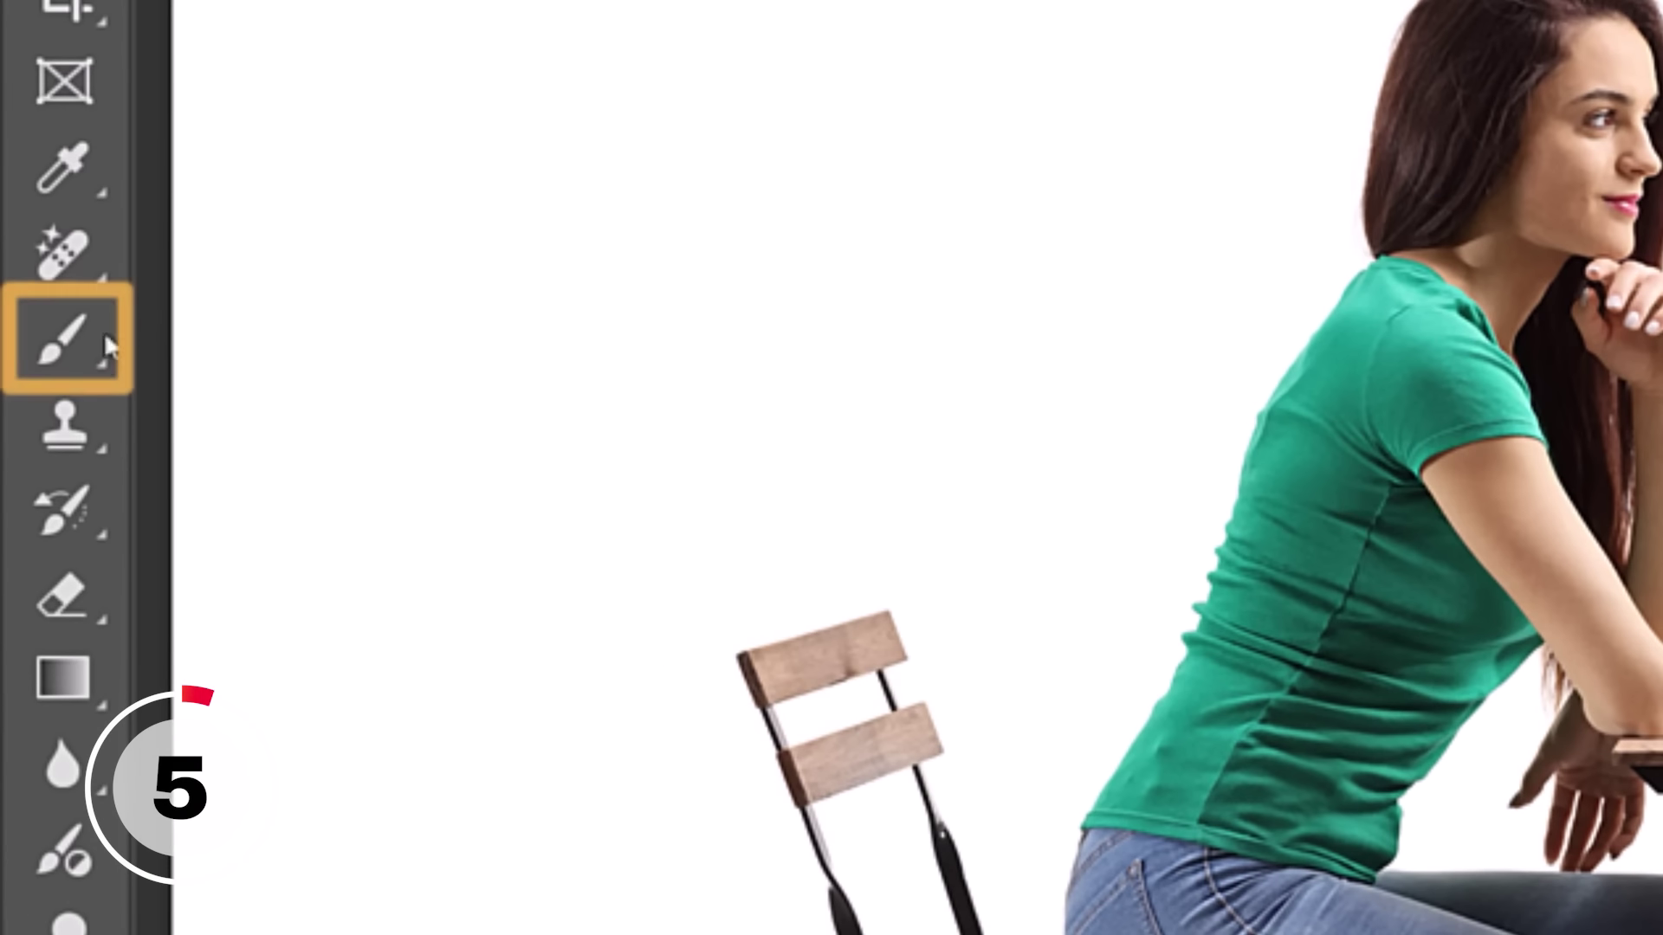
click(21, 339)
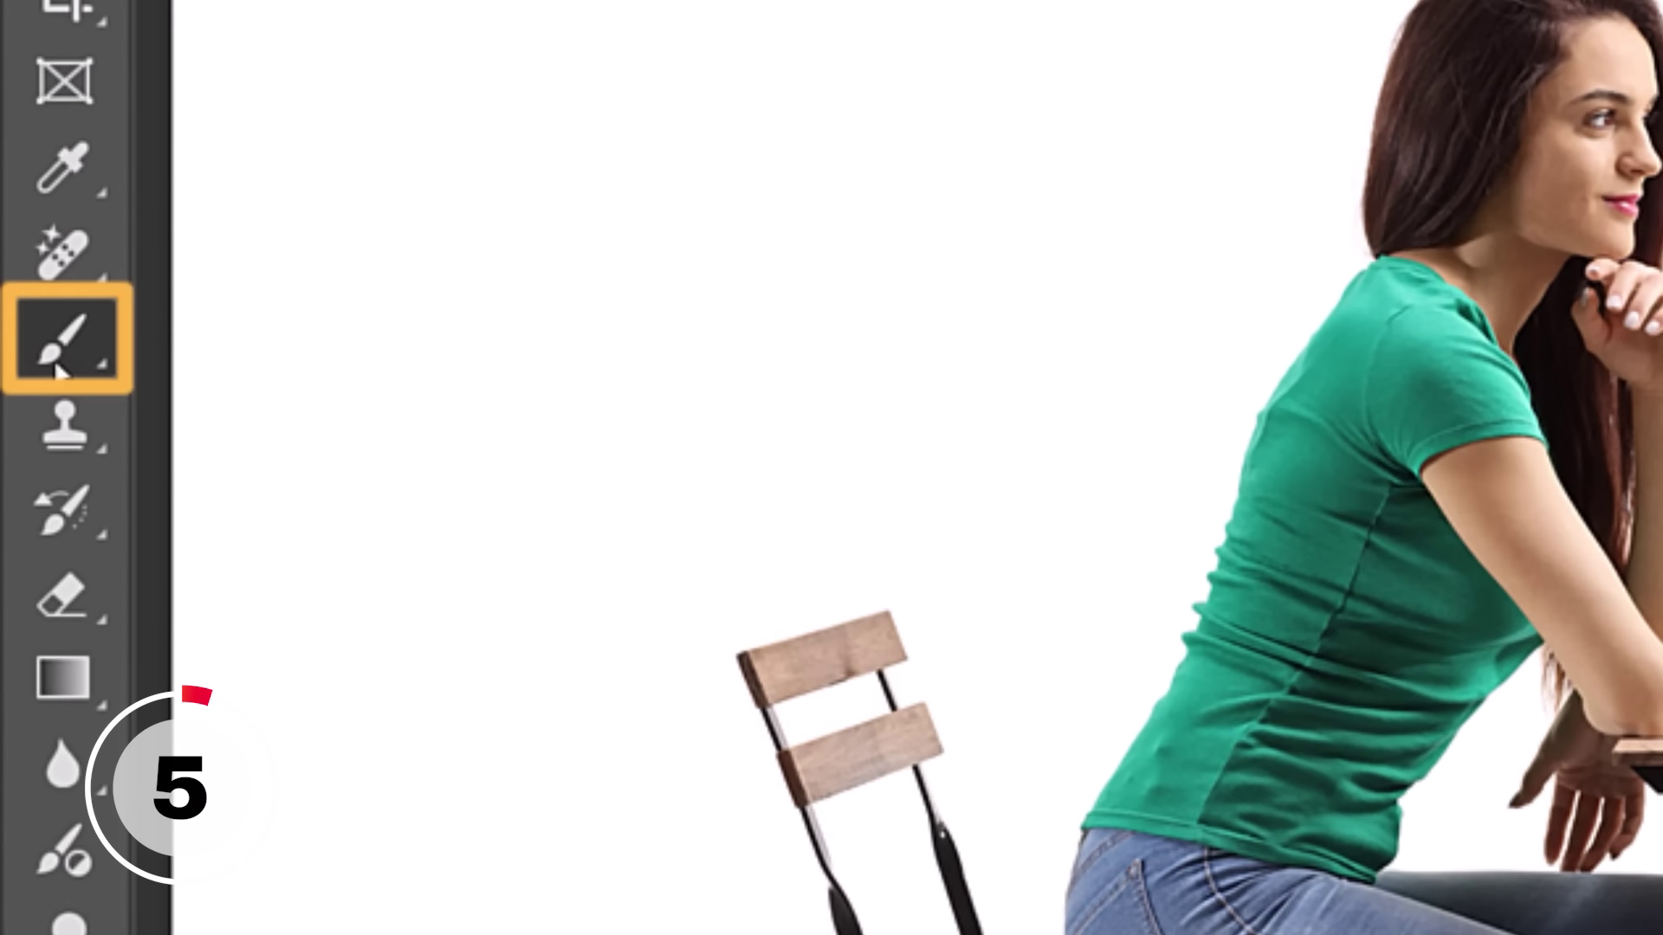
right_click(57, 371)
click(317, 331)
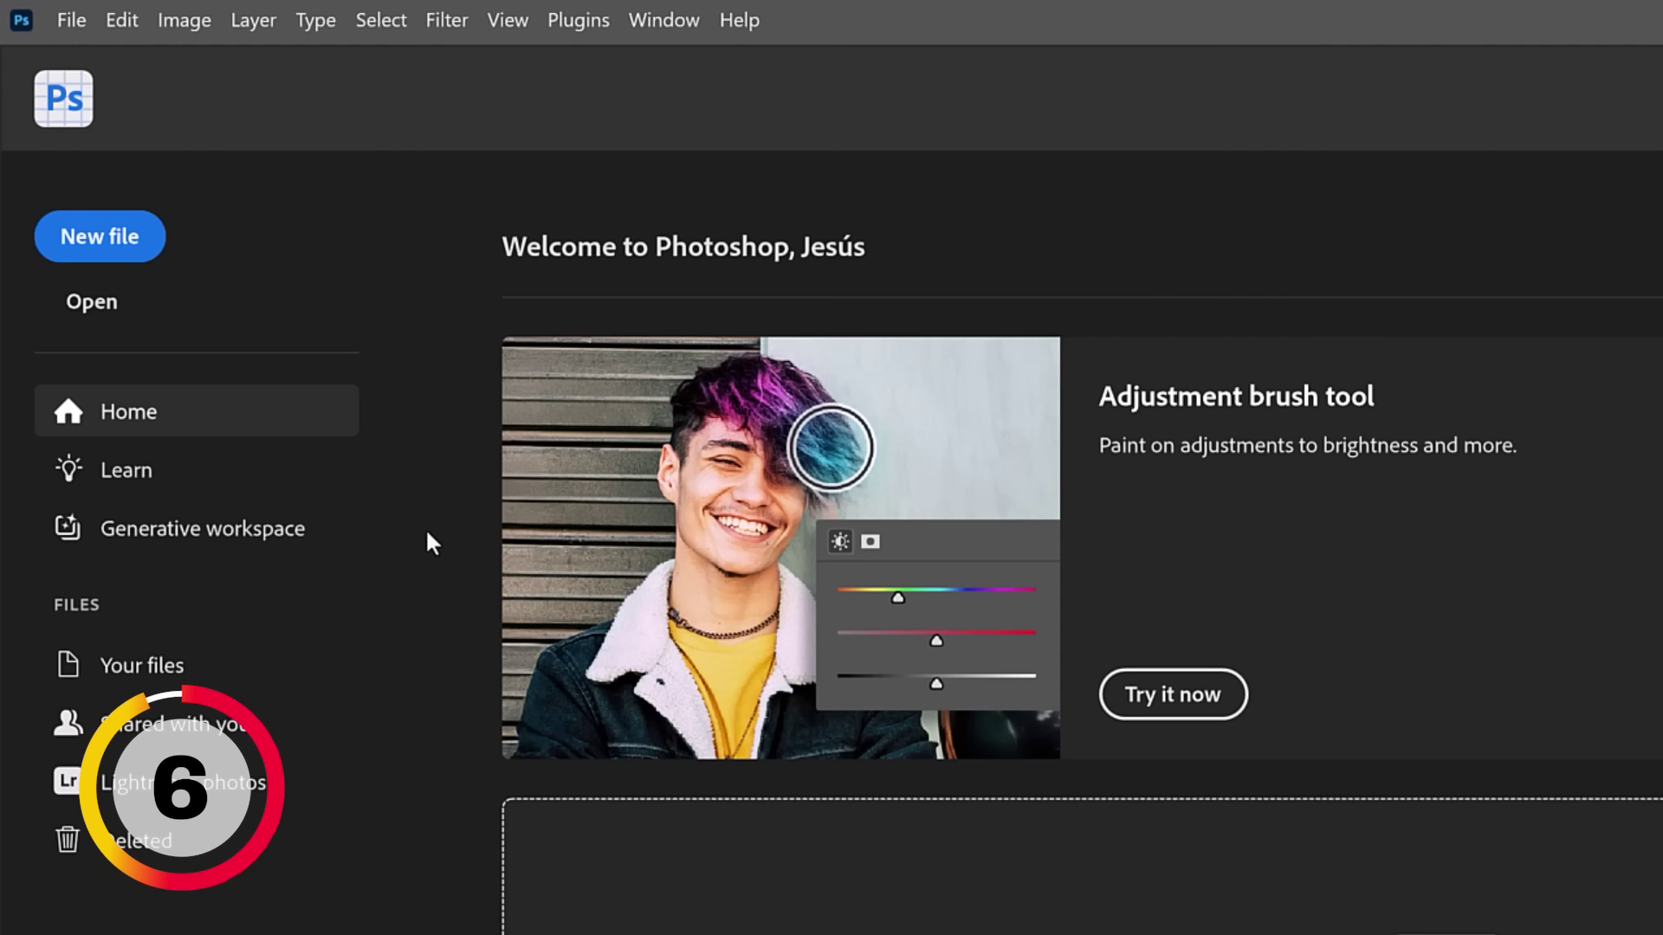
- Open the Edit menu from the Home screen to reach Generative Workspace
click(122, 21)
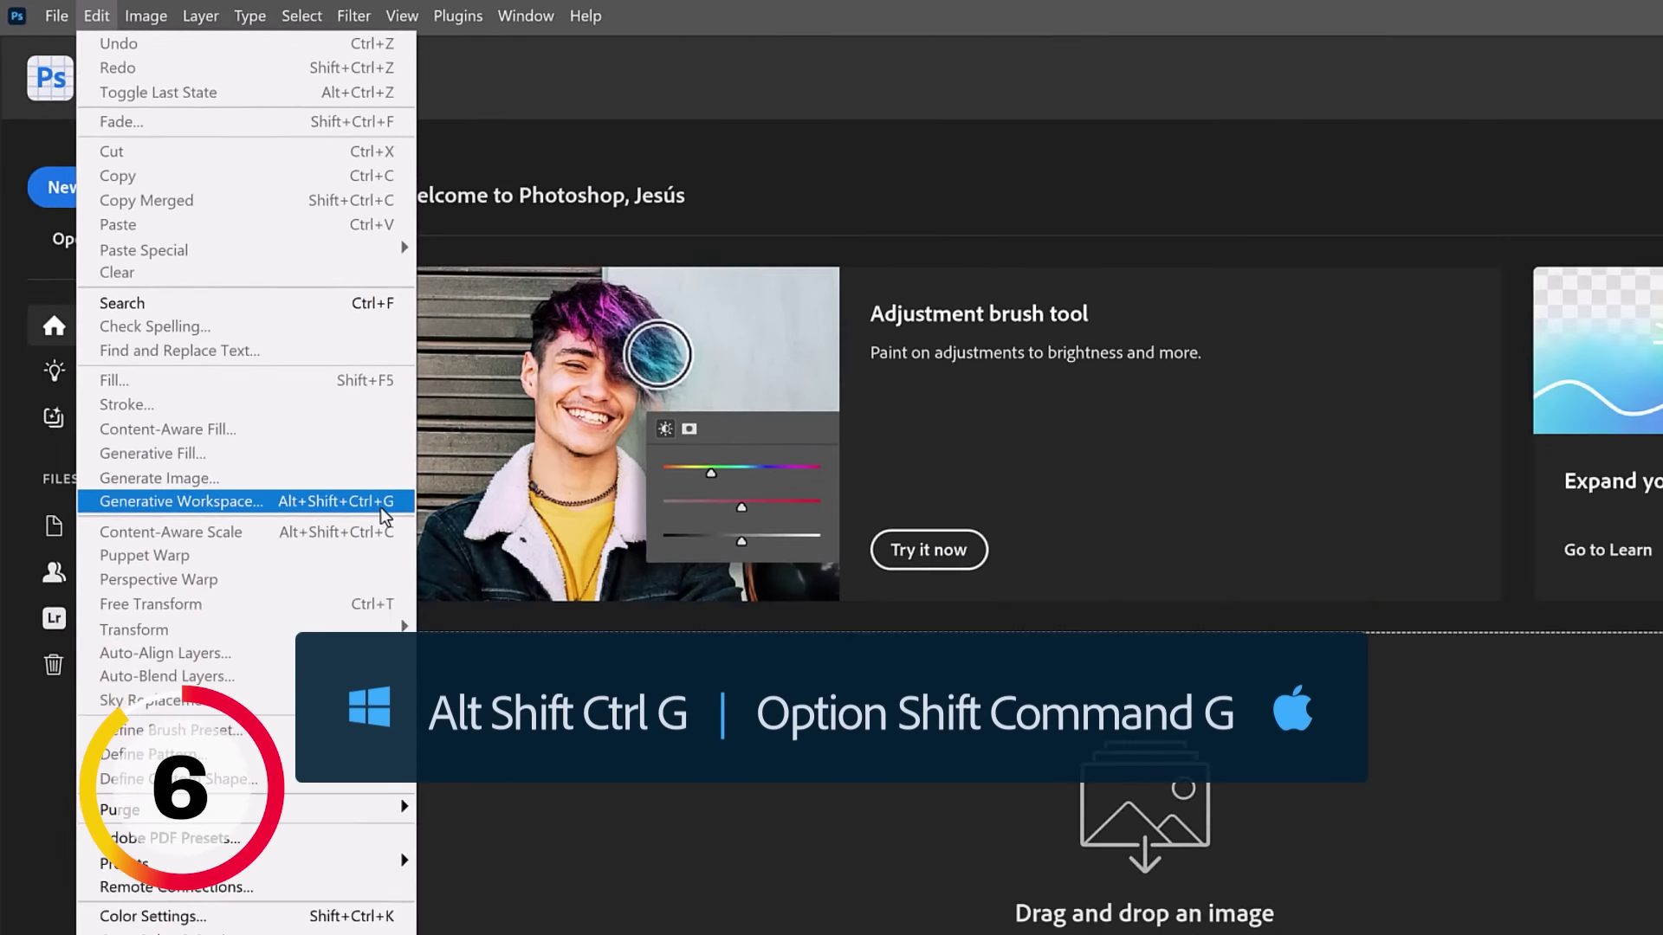
- Open Generative Workspace and enter the prompt 'ace of hearts playing card on a white background'
click(381, 508)
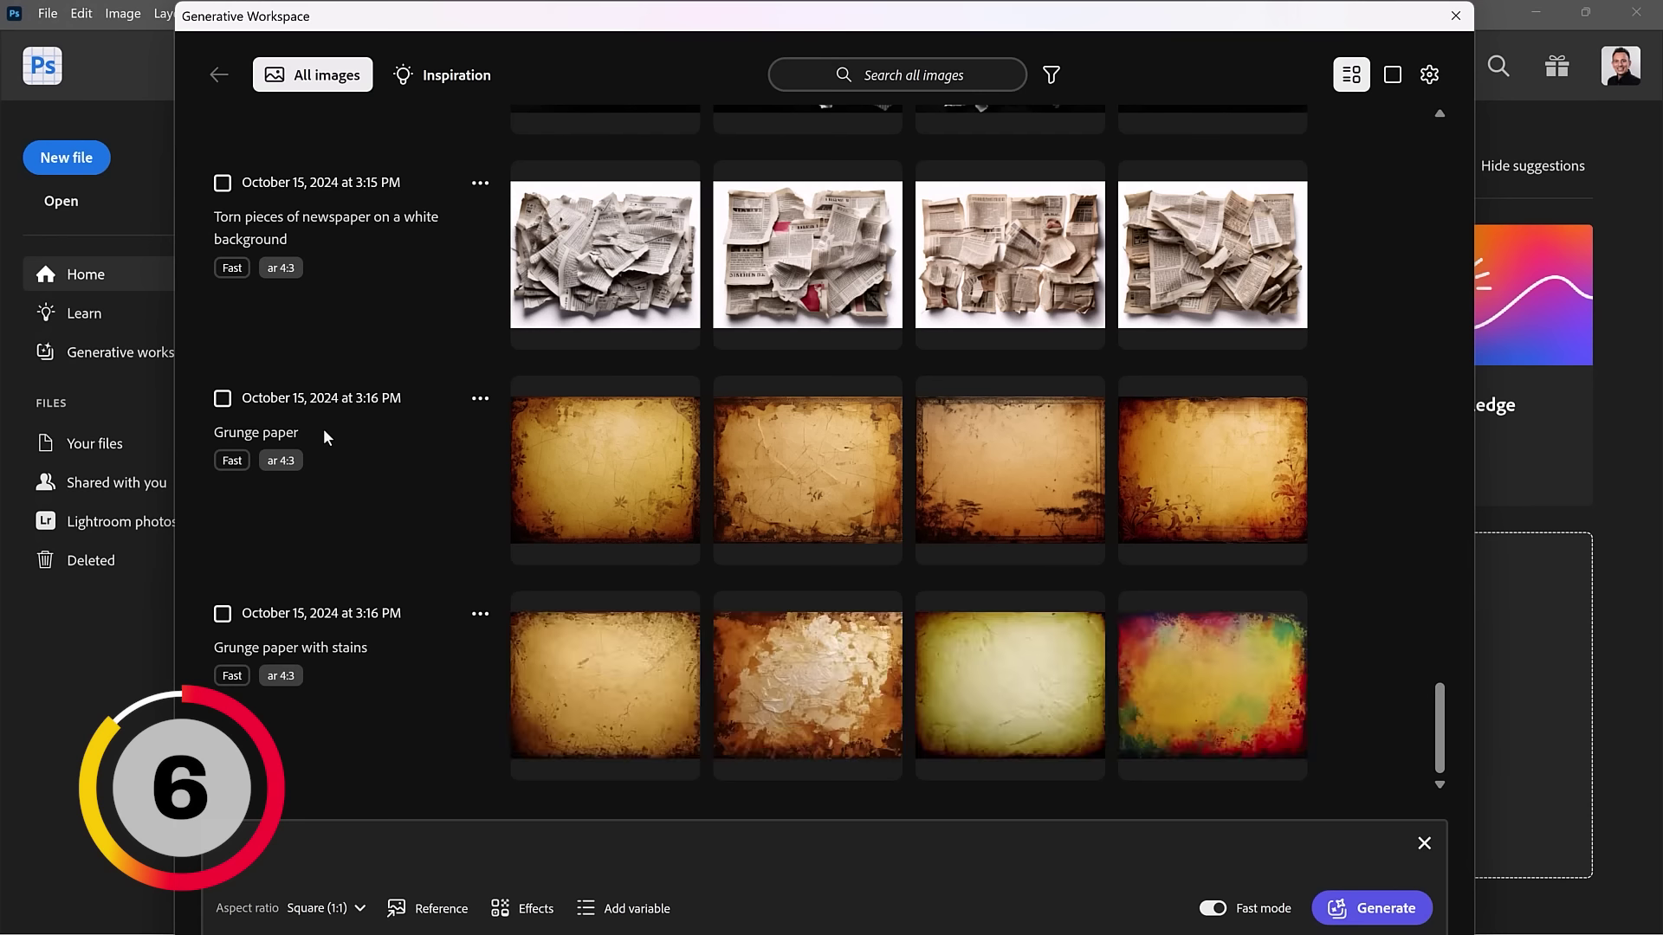
click(403, 868)
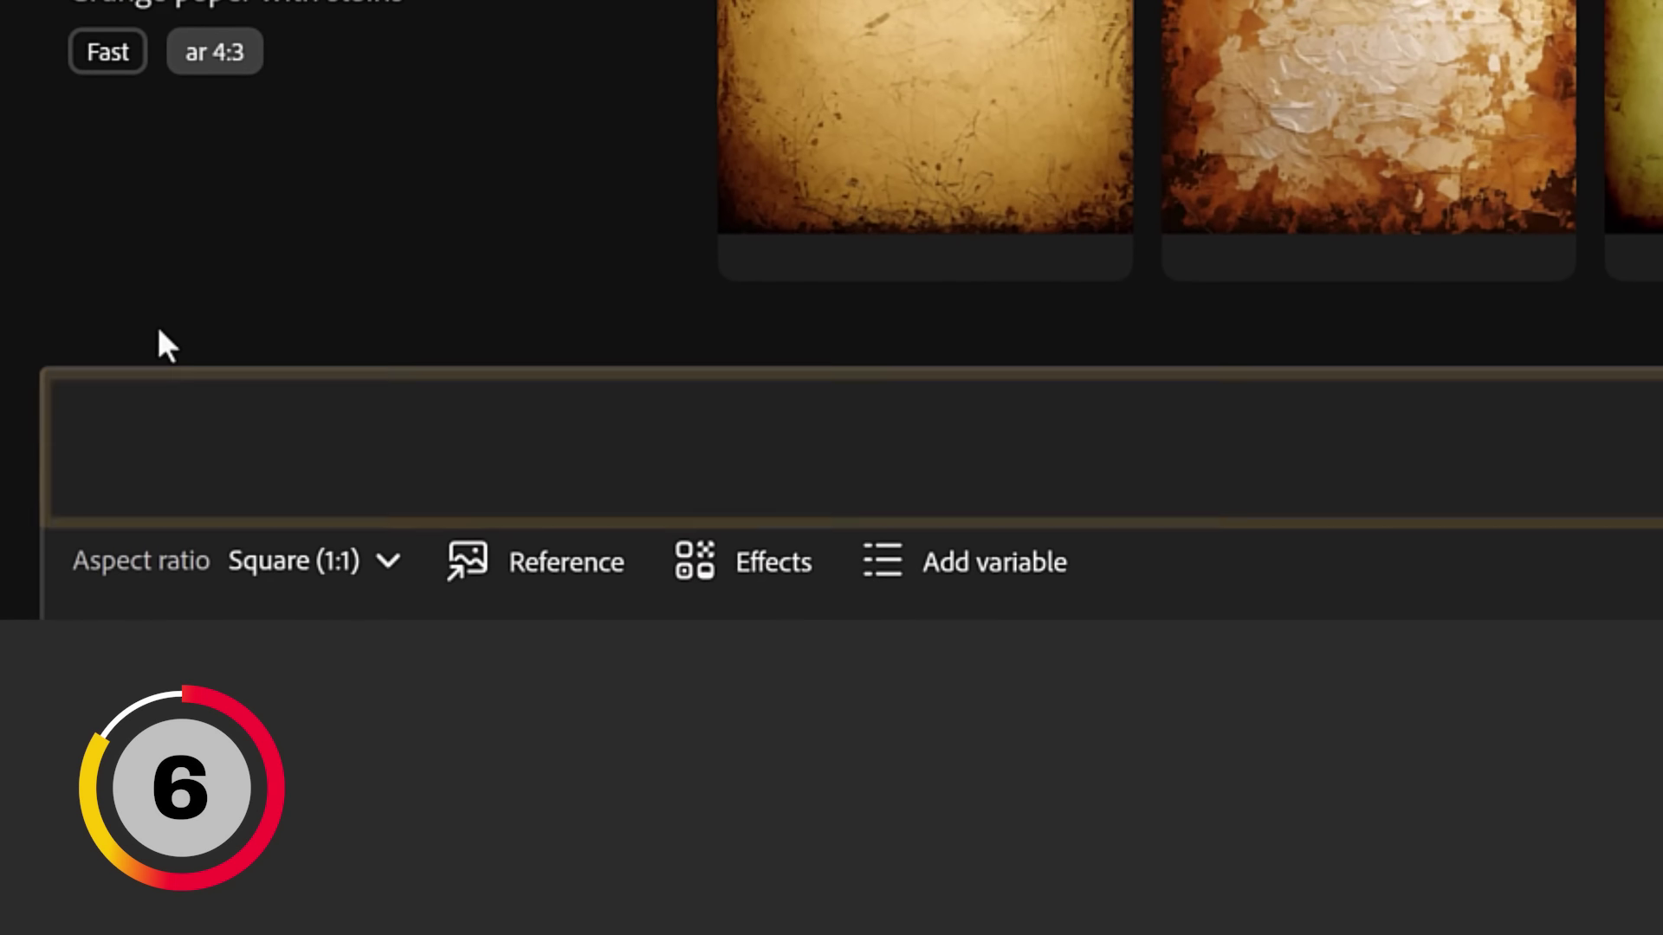
text(ace of hearts p)
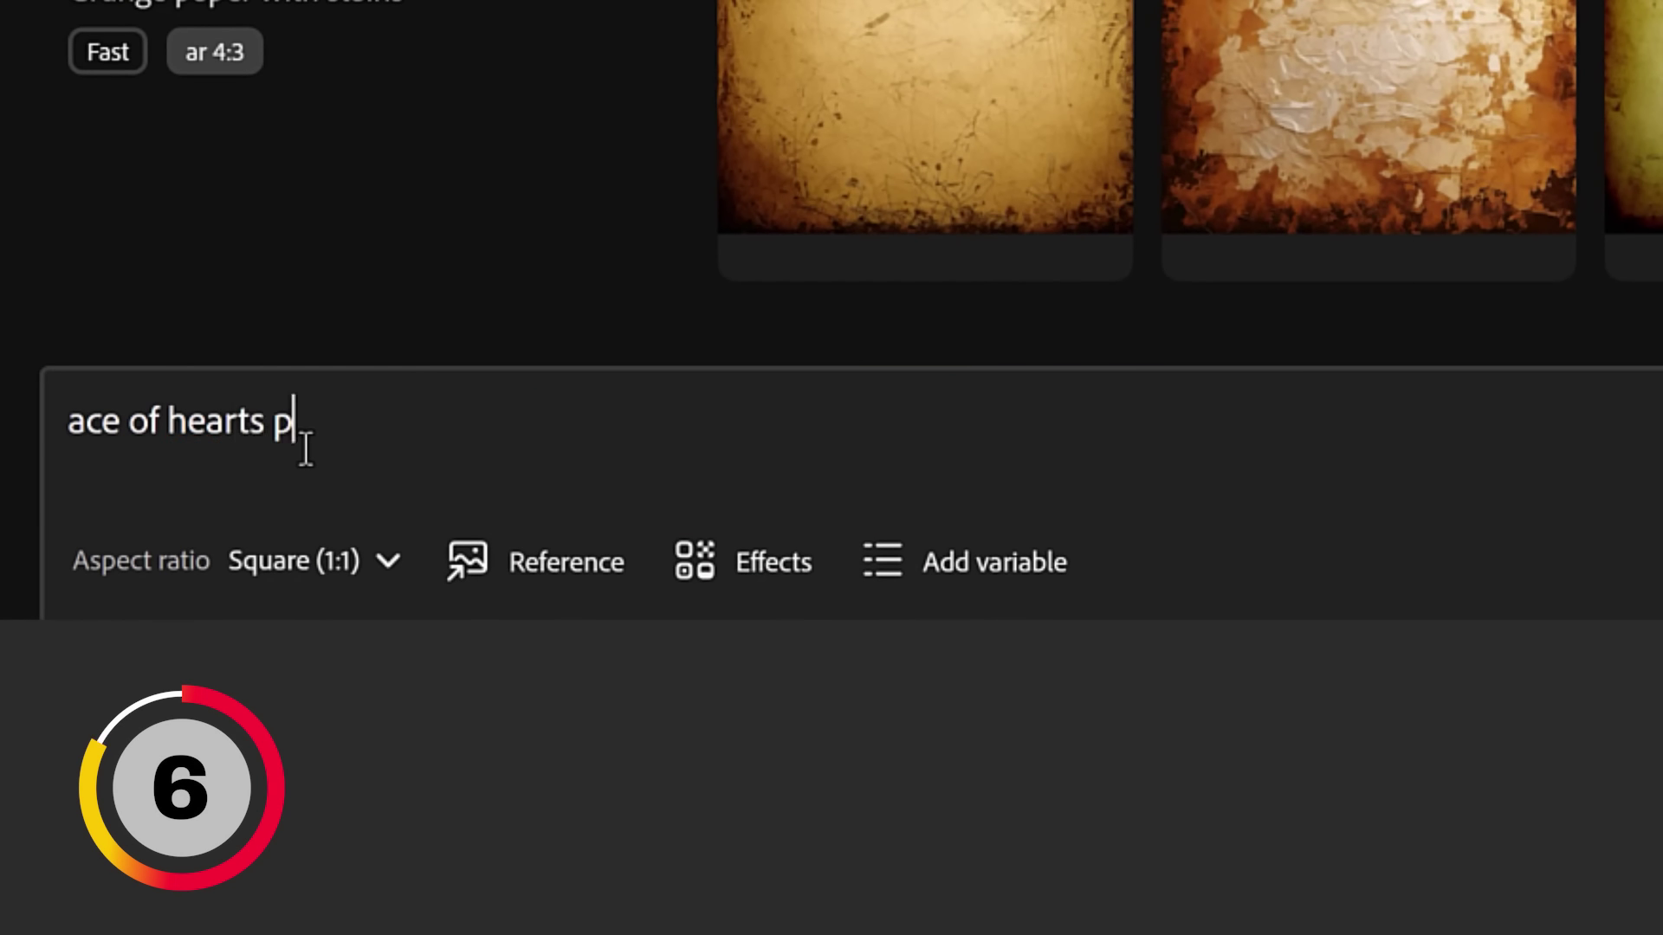
text(laying card on a white background)
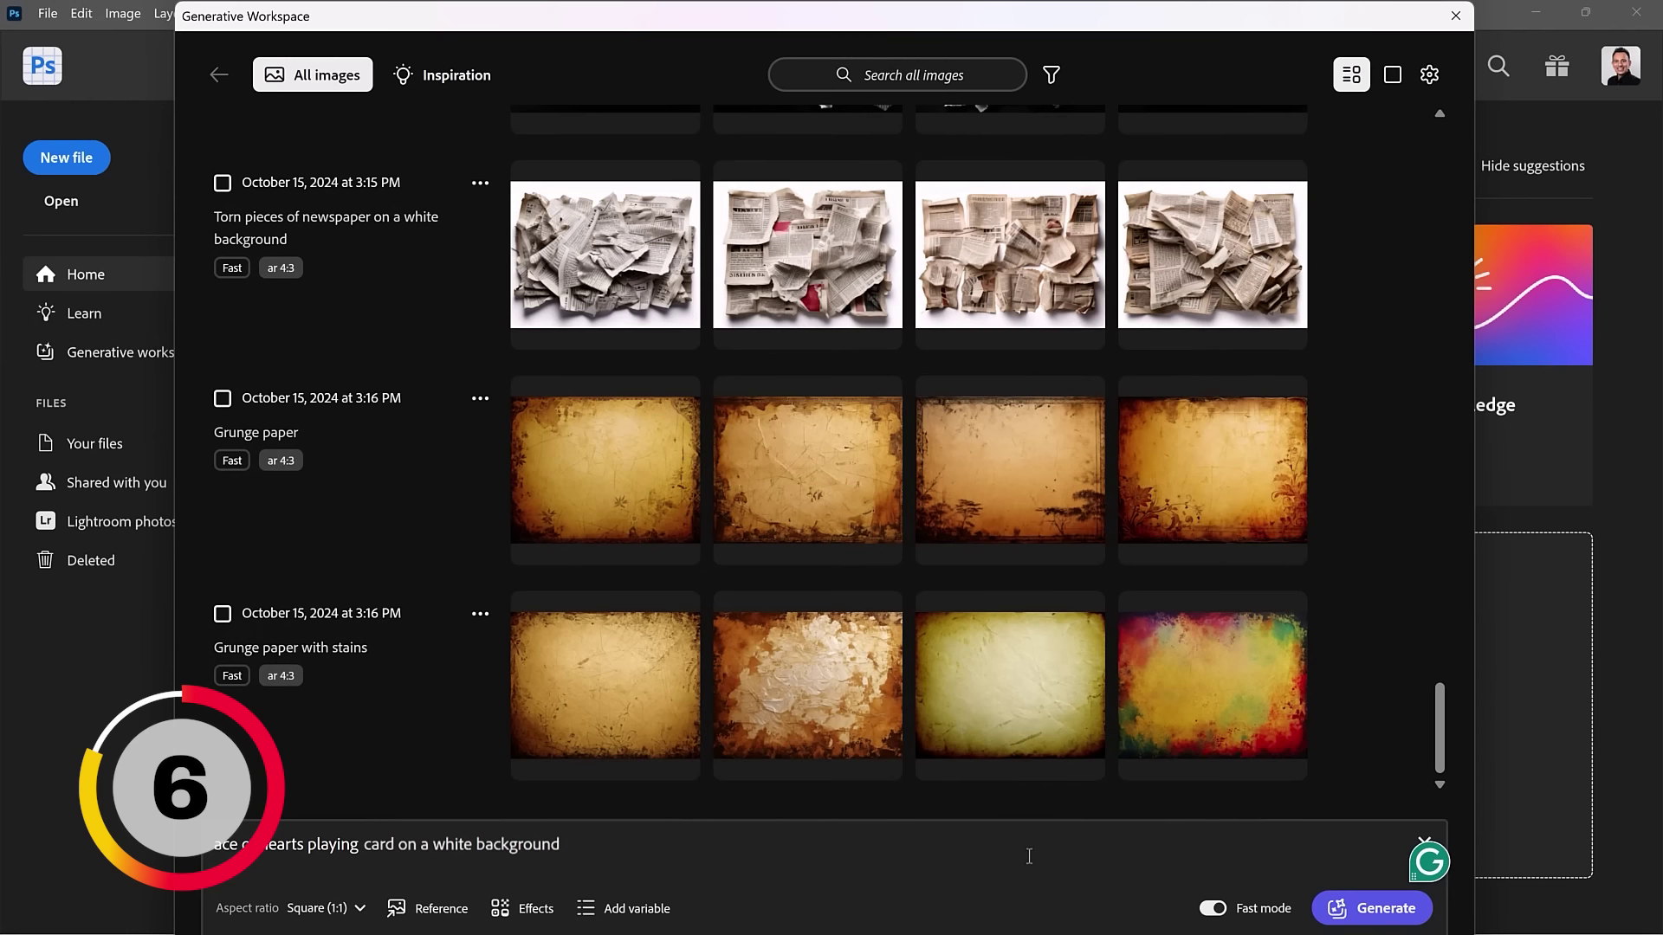
- Generate ace of hearts cards, then replace 'hearts' with 'spades' and generate again
key(Return)
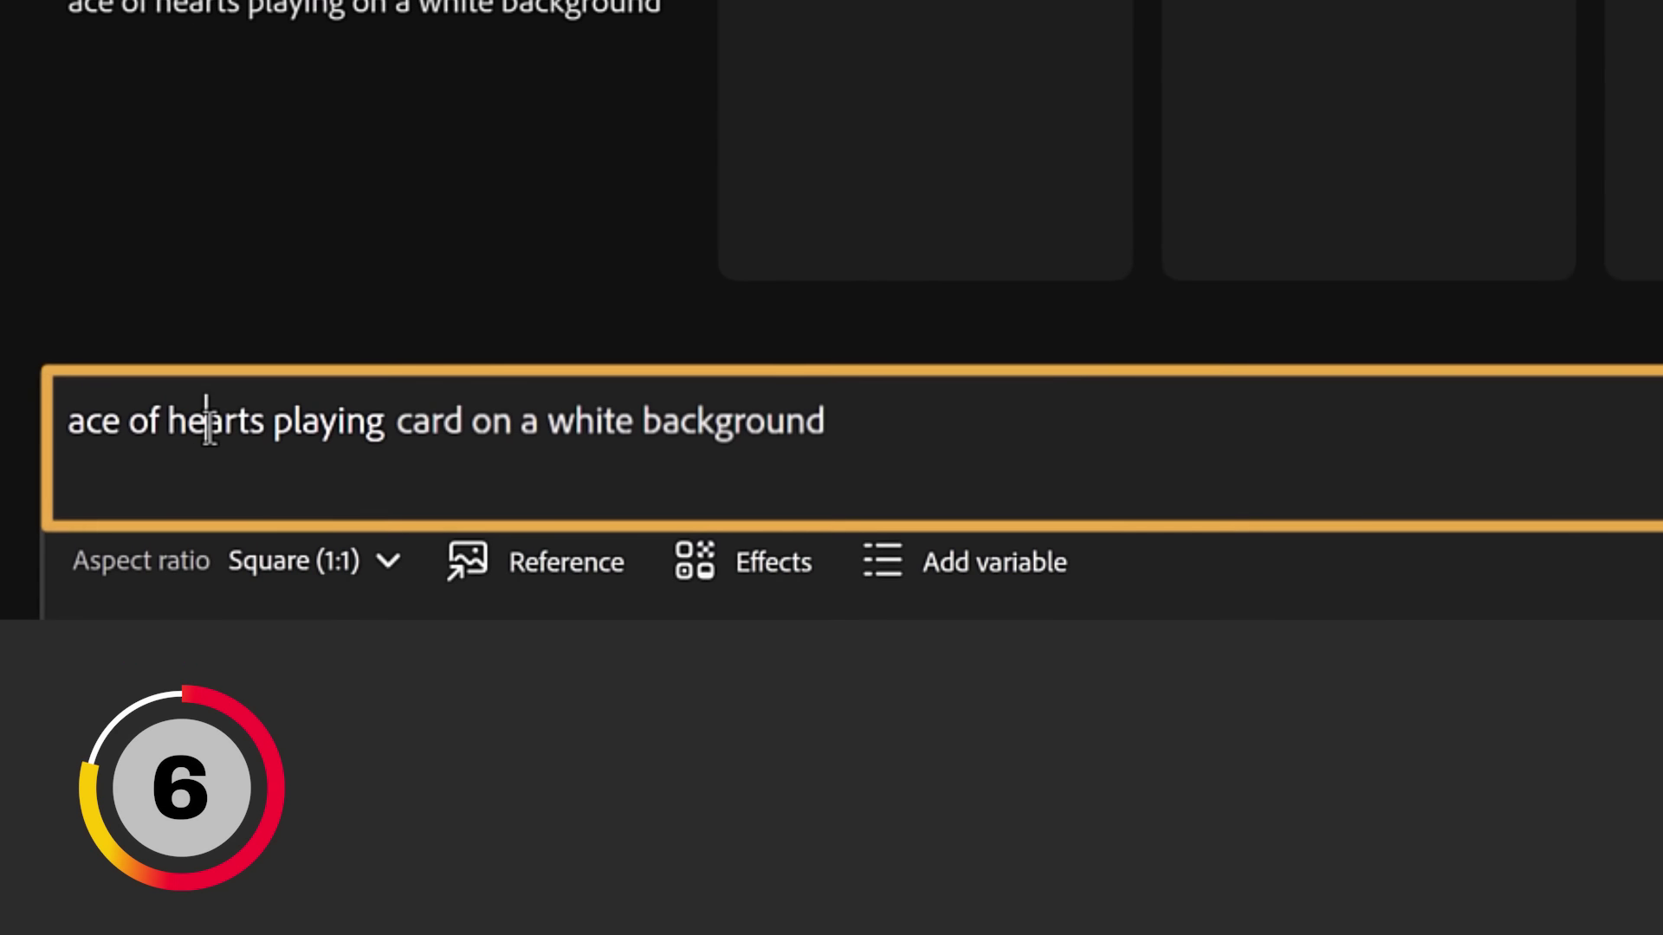
double_click(232, 559)
text(spades)
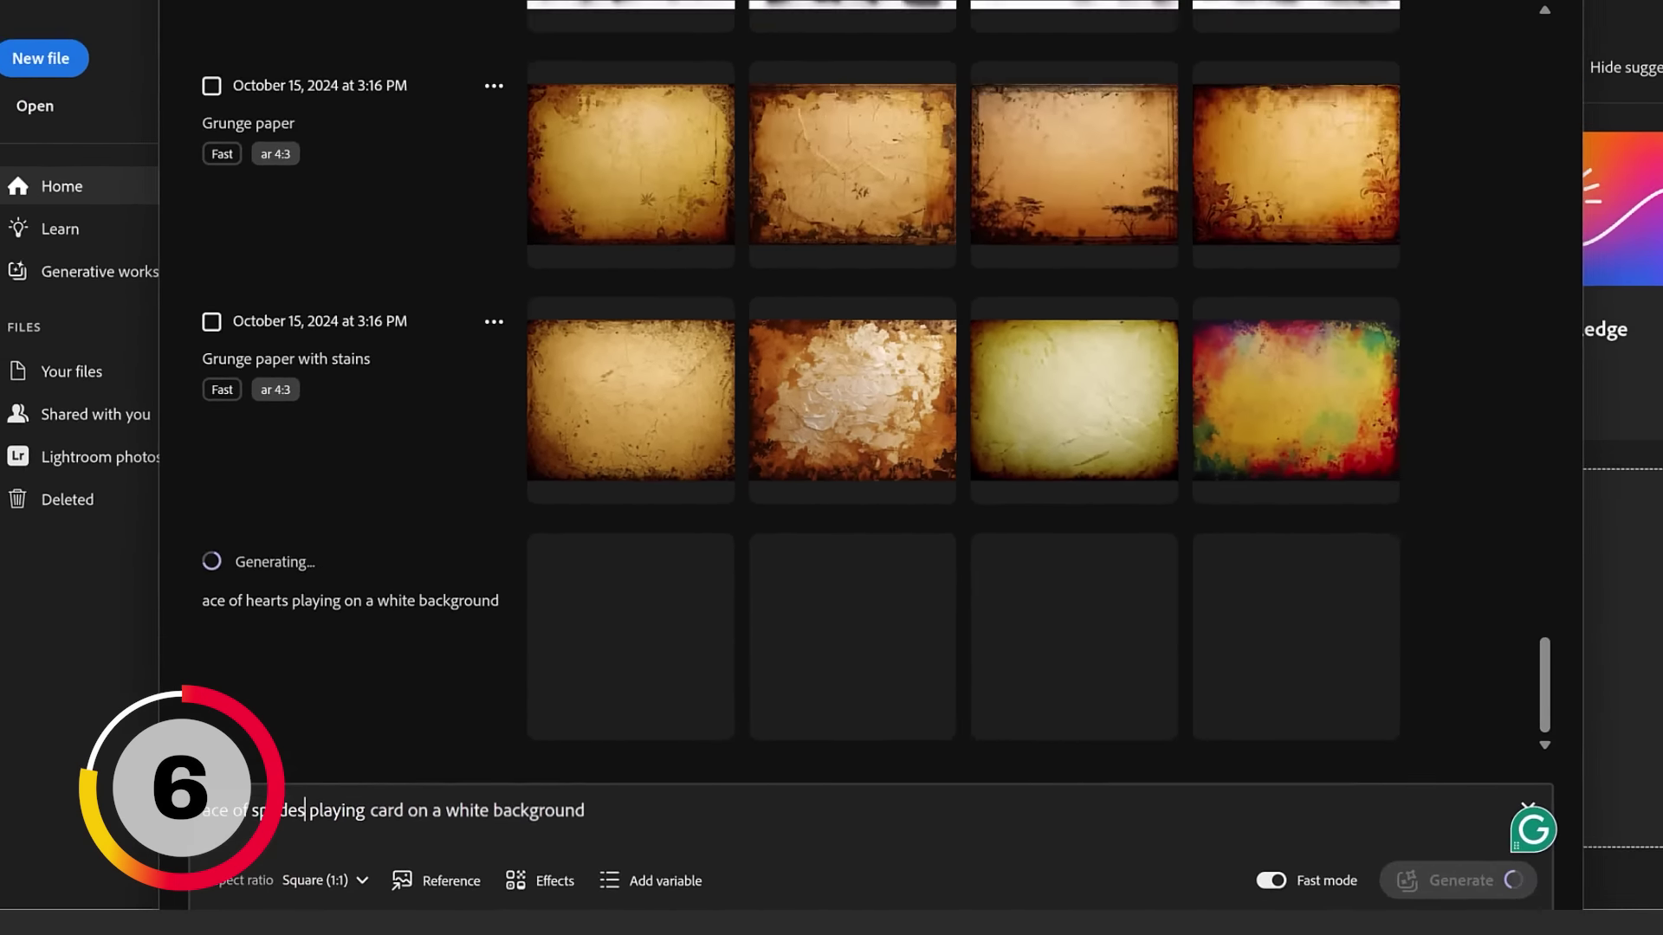
key(Return)
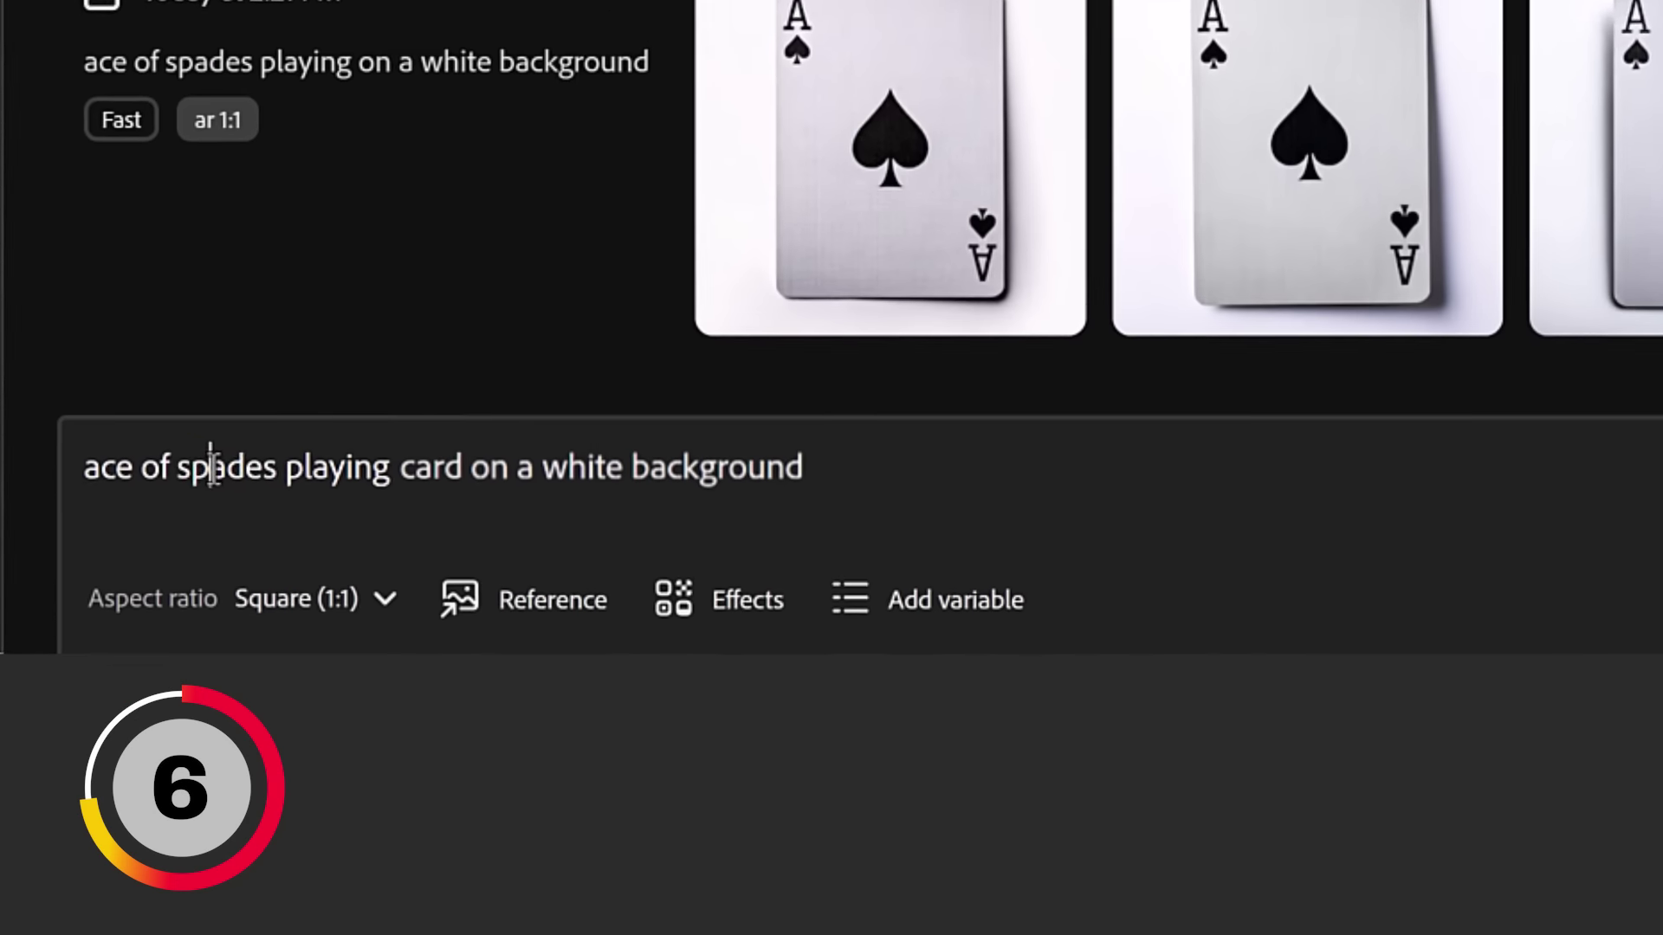
- Make 'spades' a variable listing spades, diamonds, clubs and generate 12 ace cards
double_click(283, 845)
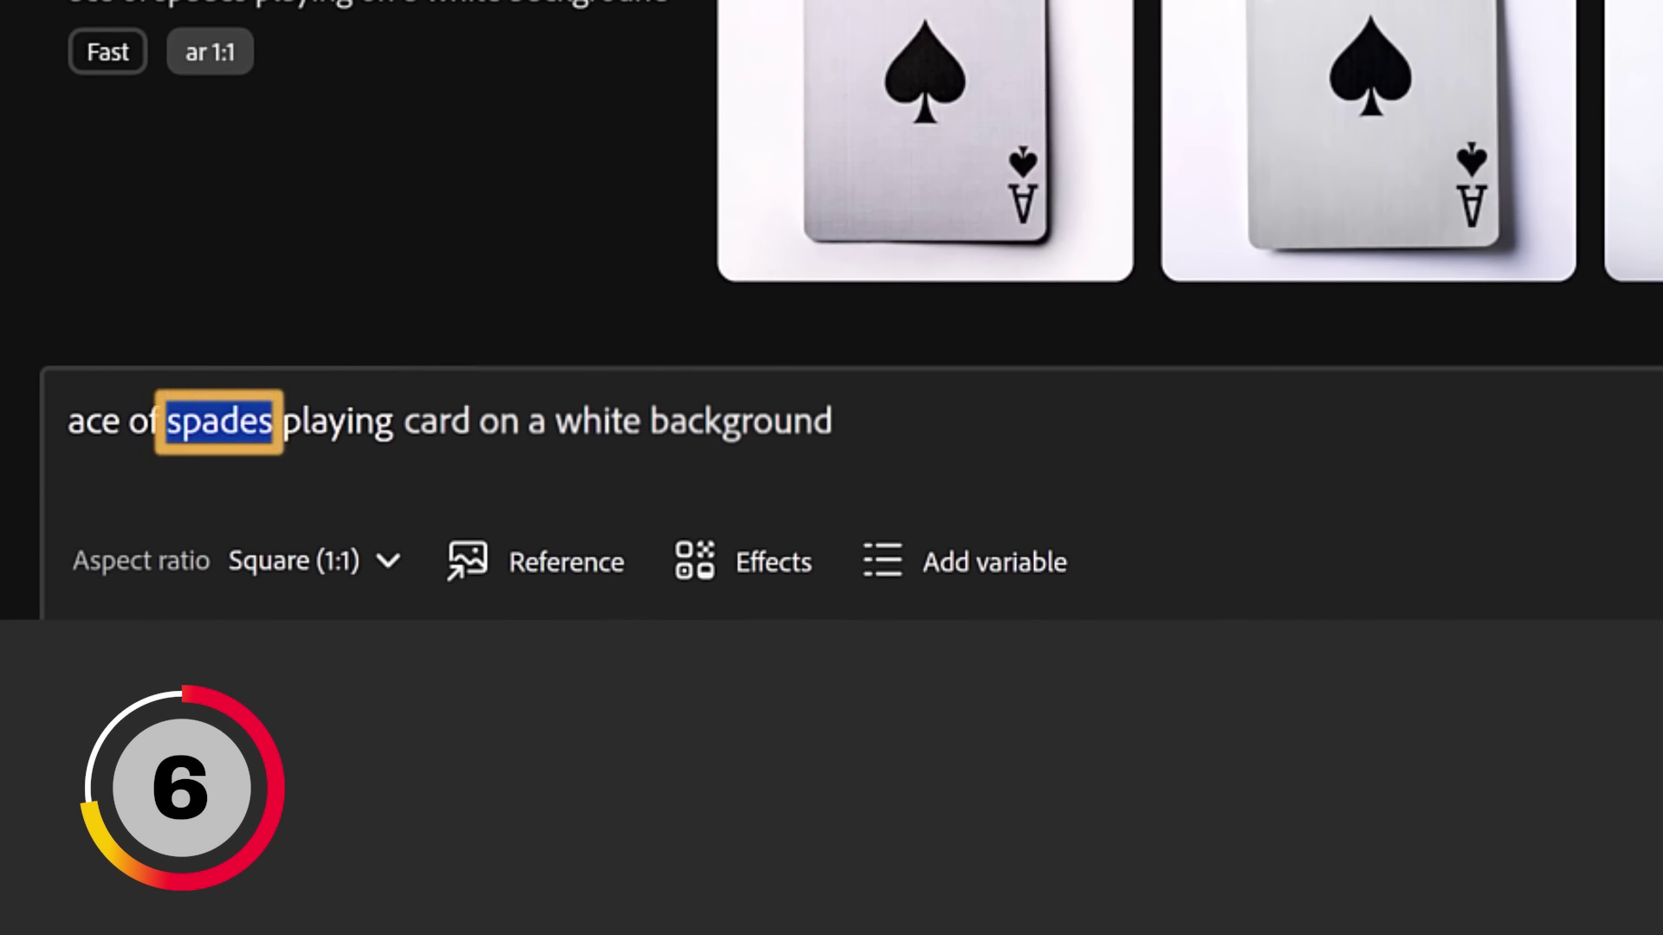
click(920, 575)
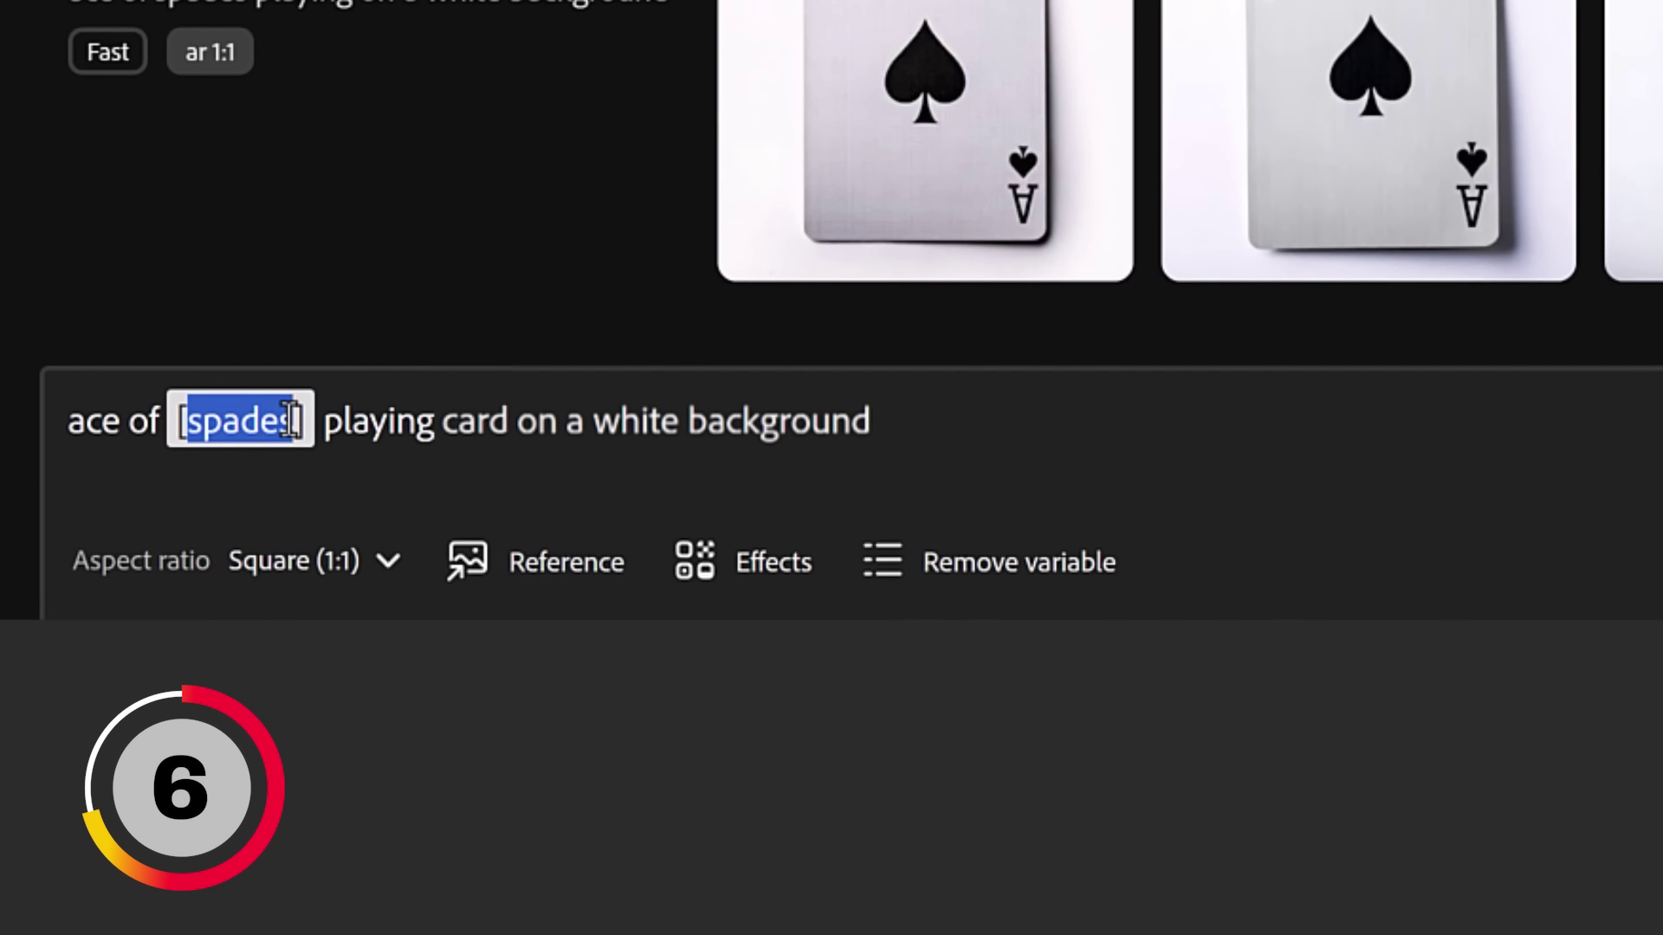
click(249, 508)
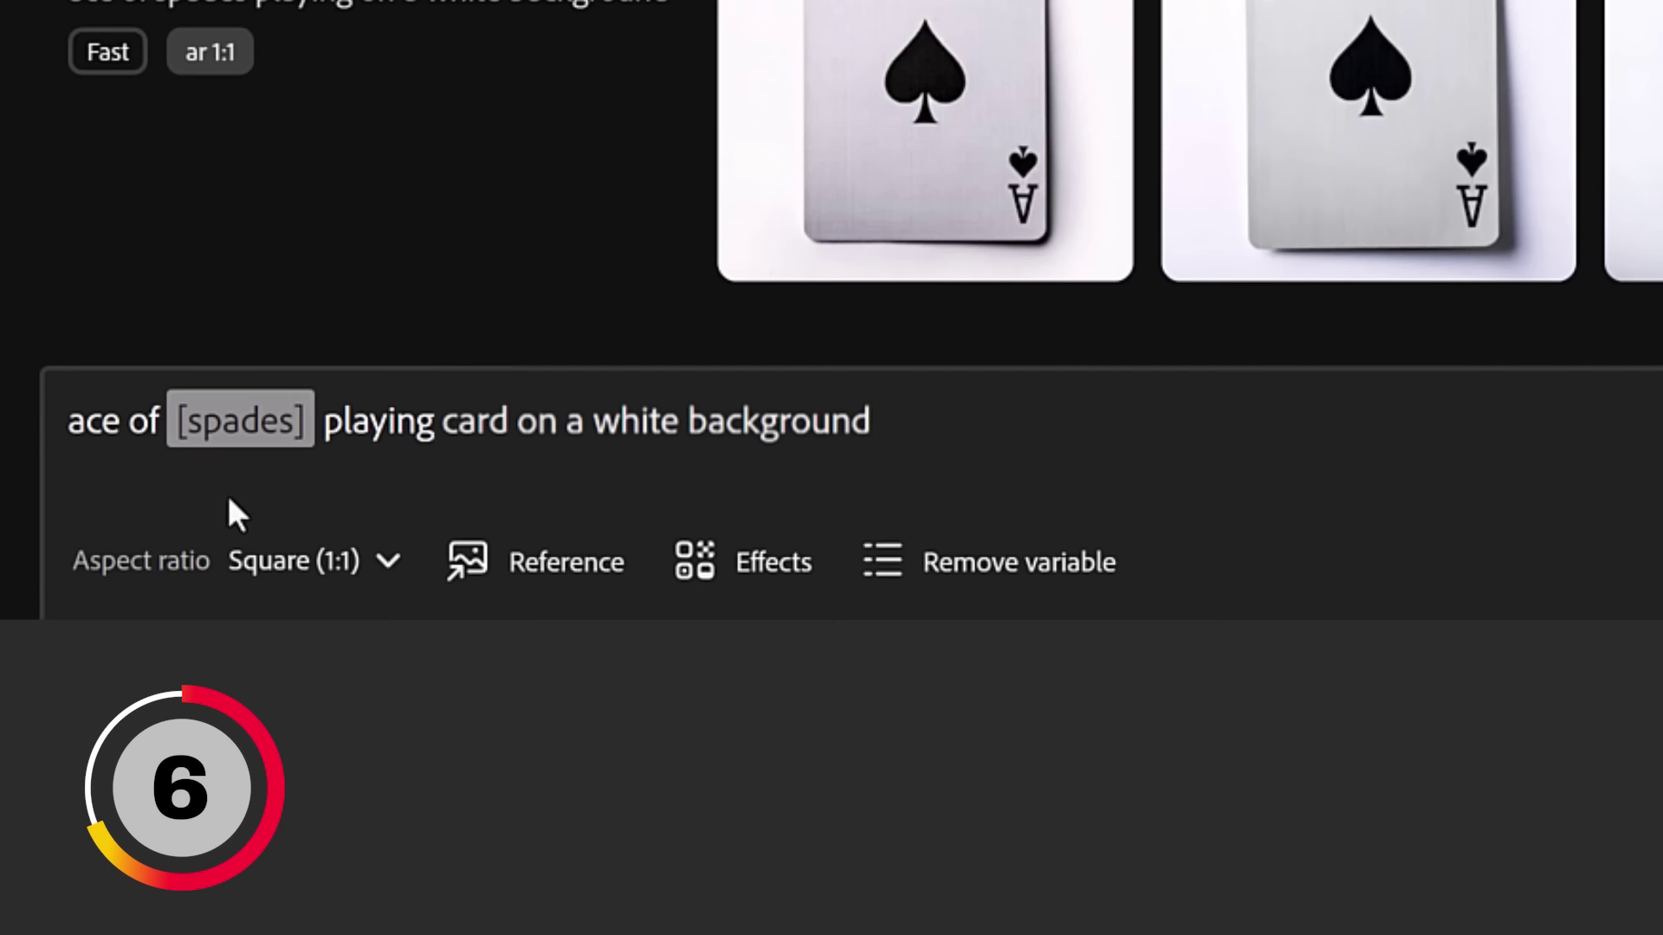
text(, diamonds, clubs)
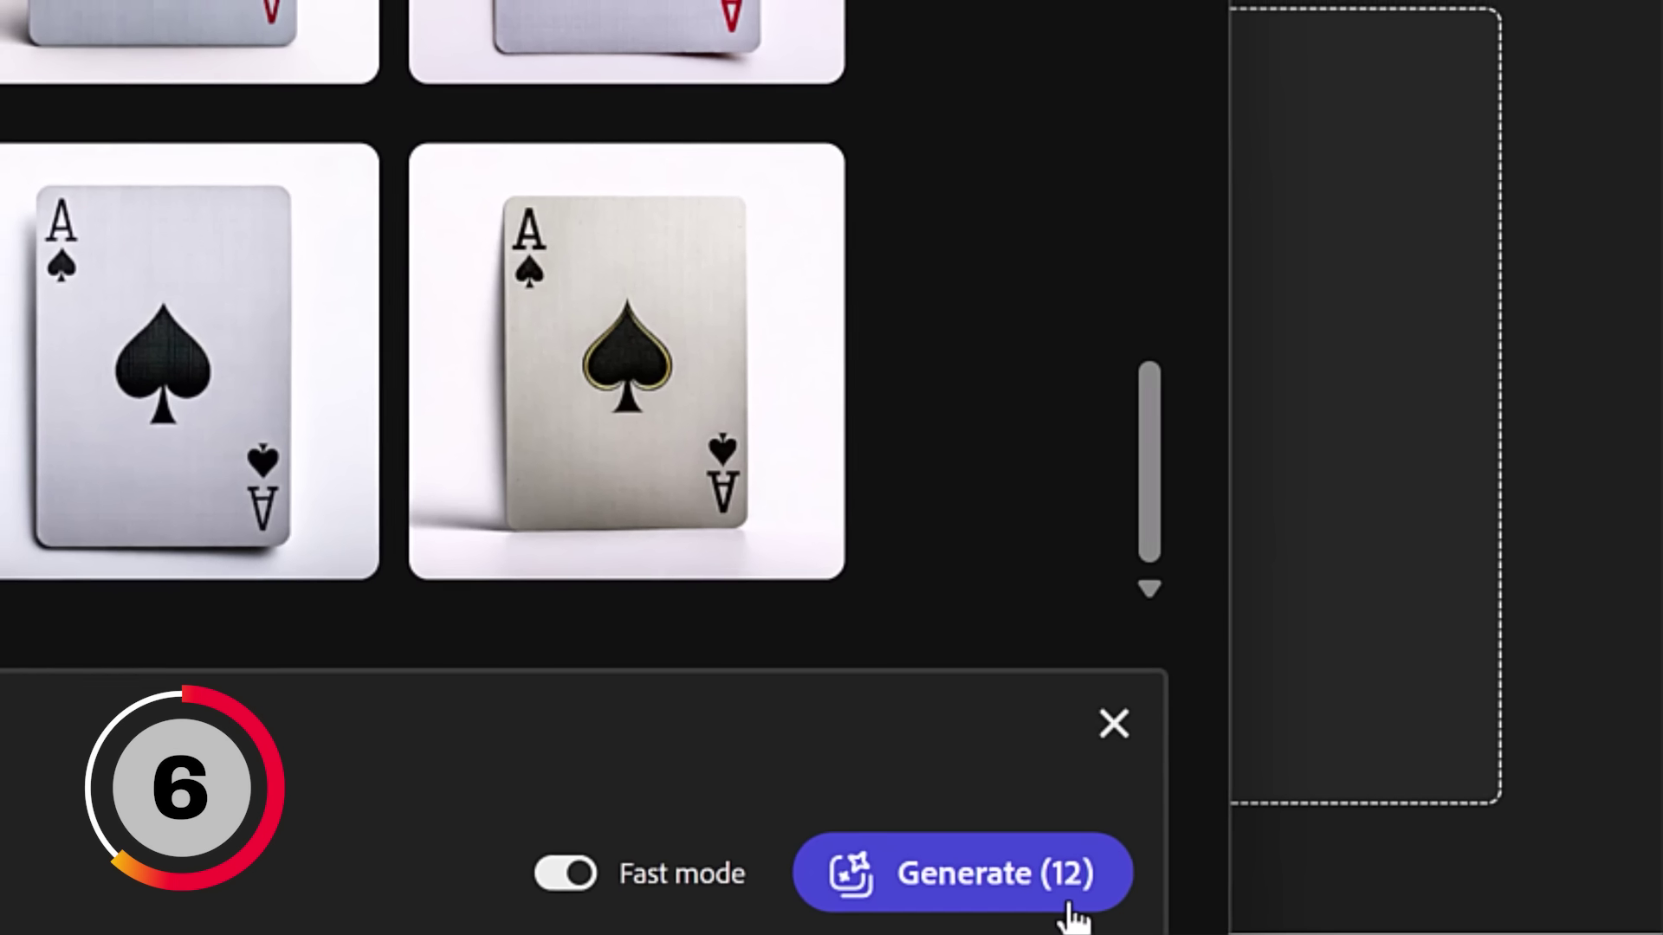
click(1069, 905)
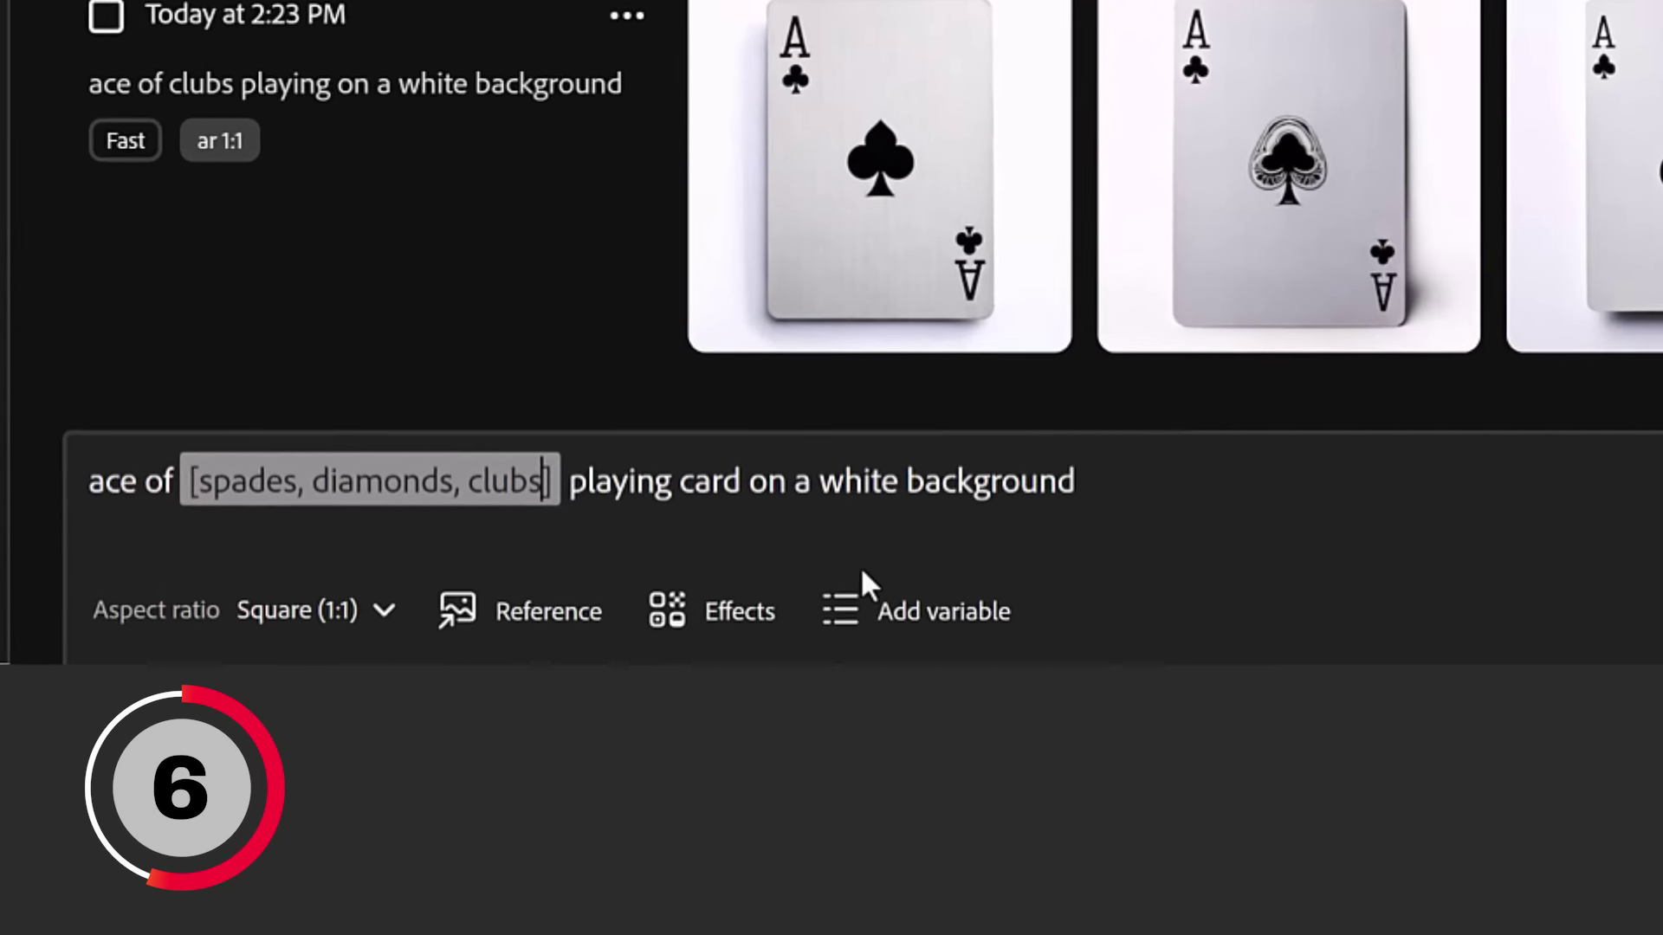
- Append 'in a [ ] style' to the prompt, with the variable listing cartoon, medieval, futuristic
text(in a)
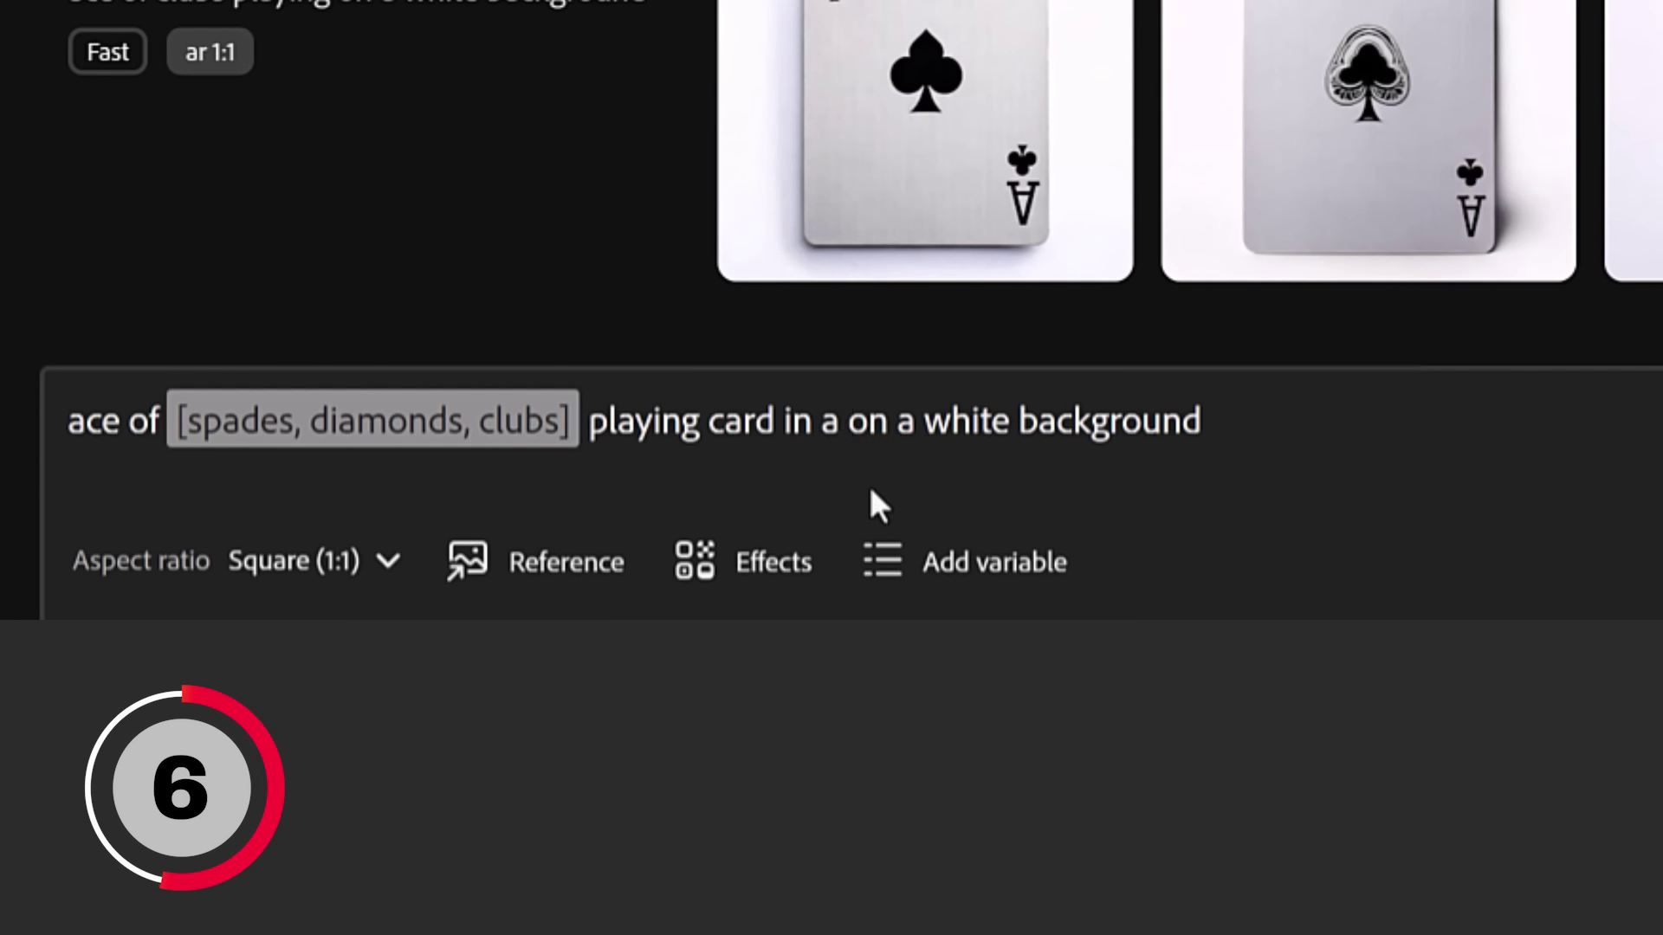
click(902, 565)
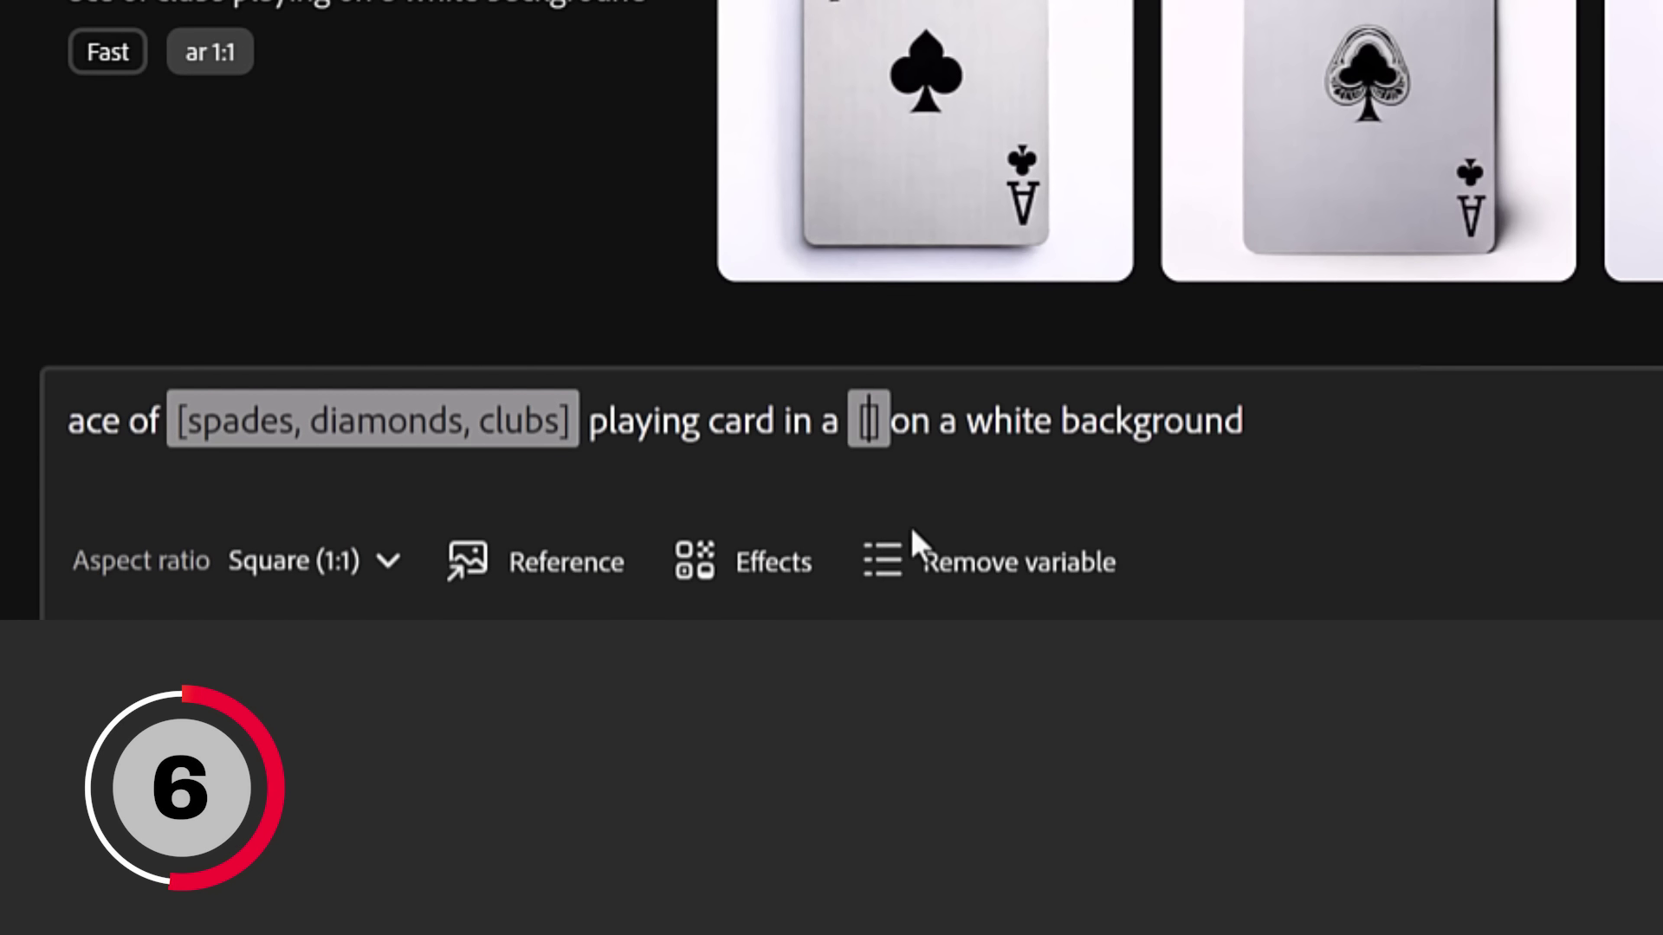
click(897, 430)
text(style)
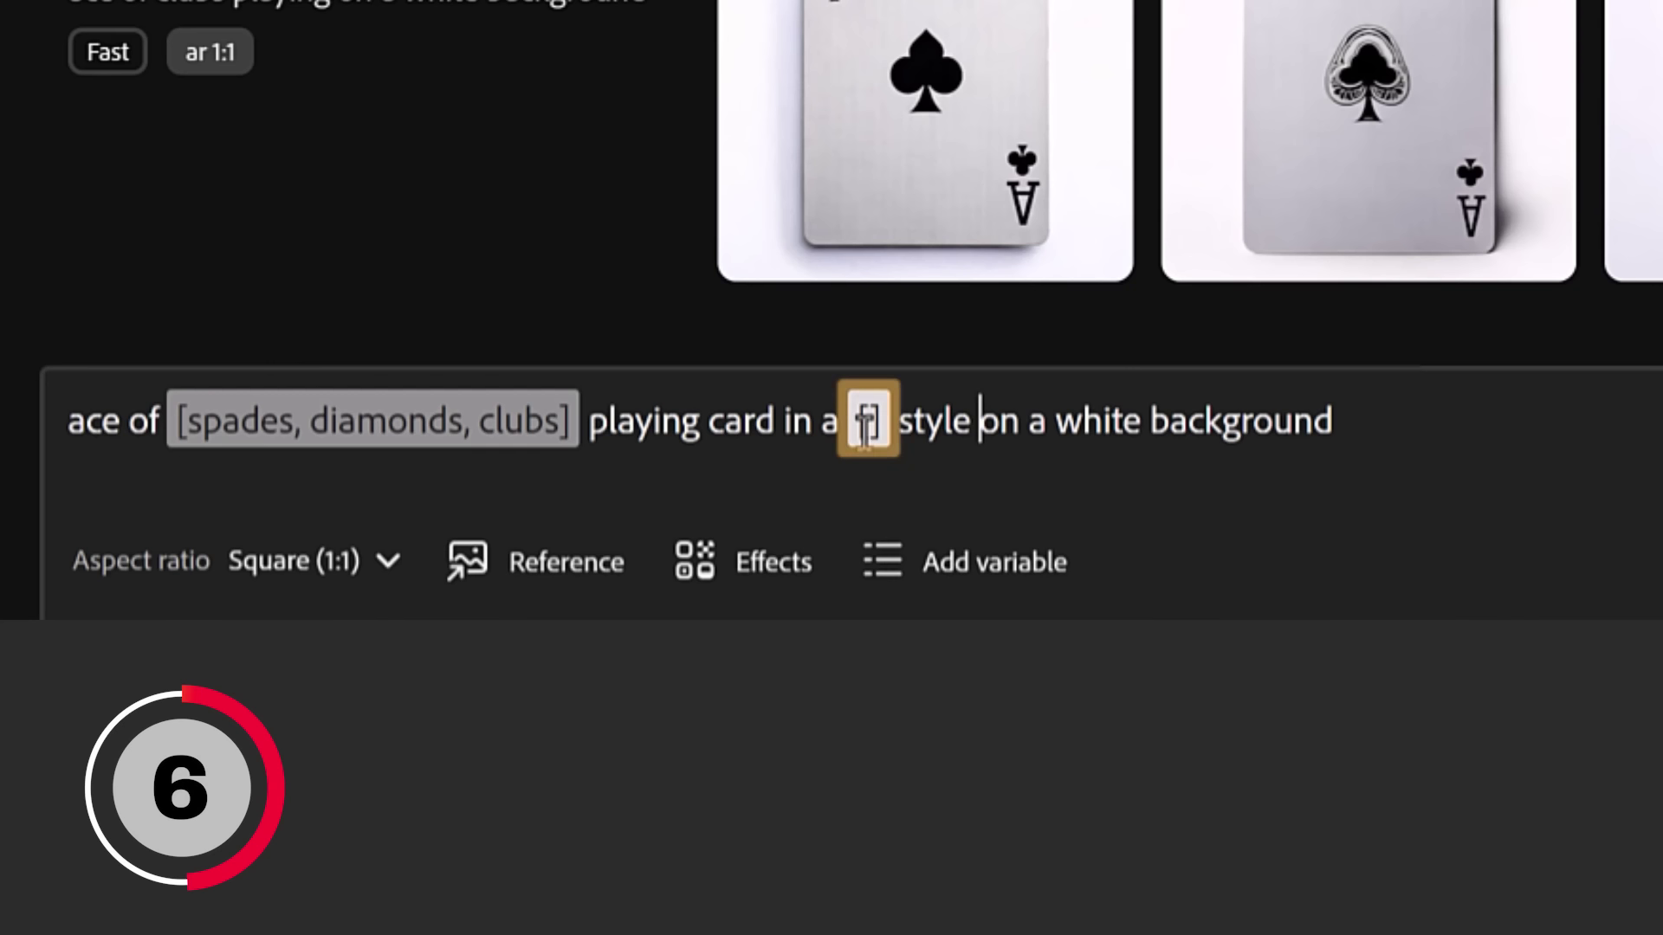
click(873, 426)
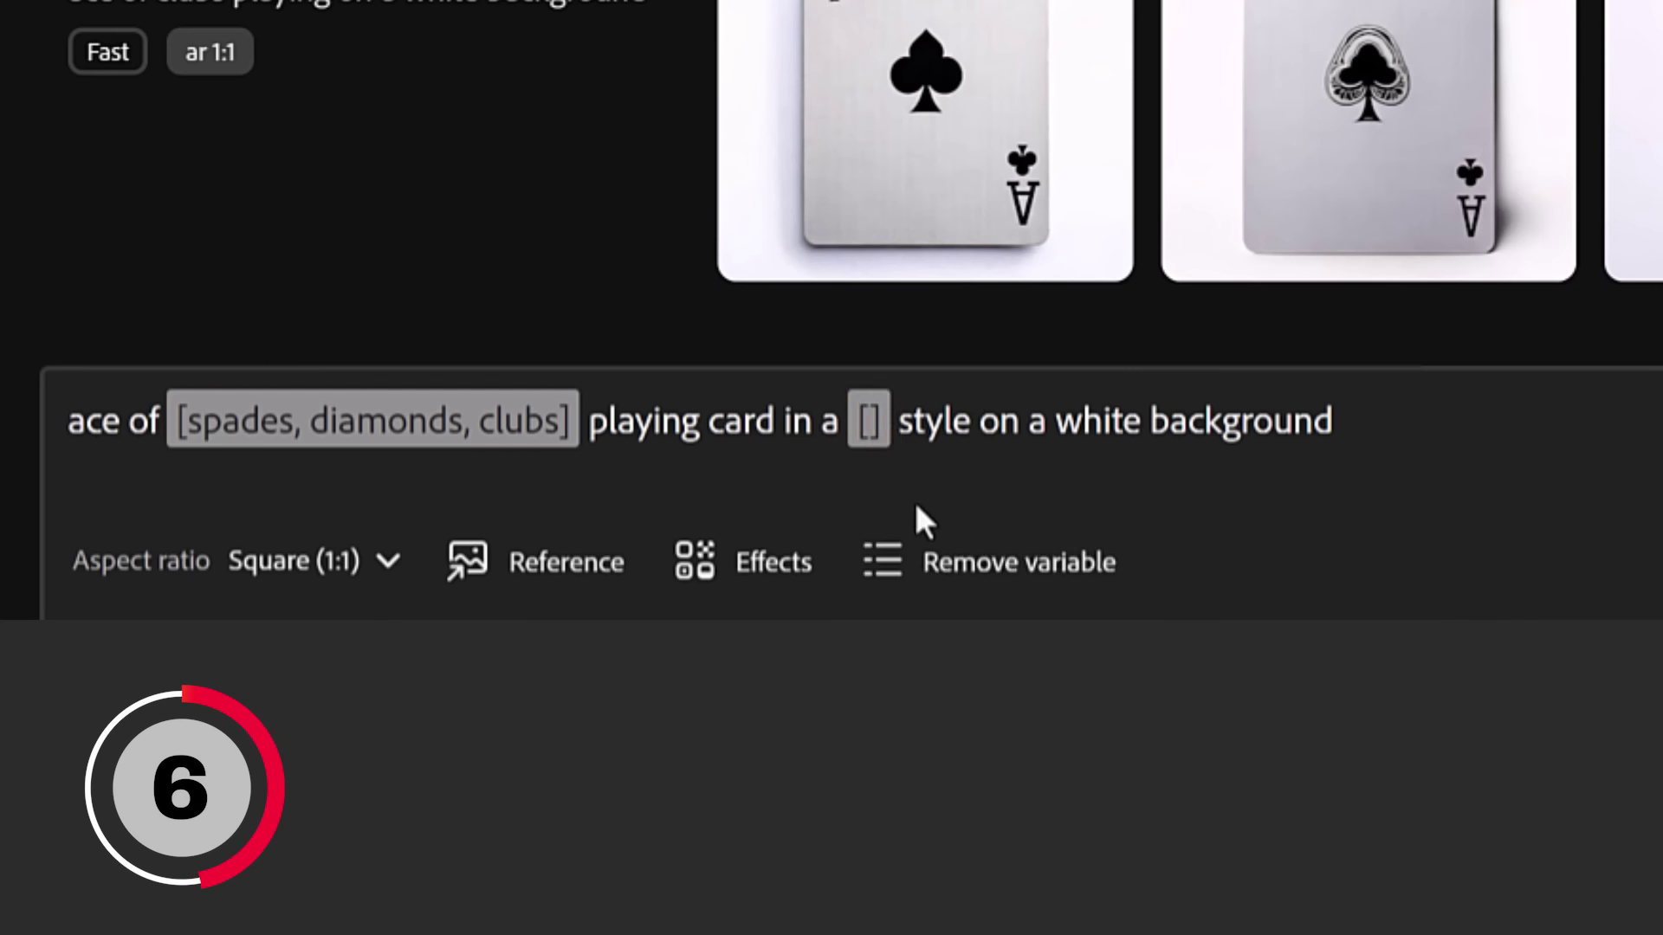
text(cart)
text(oon, medieval,)
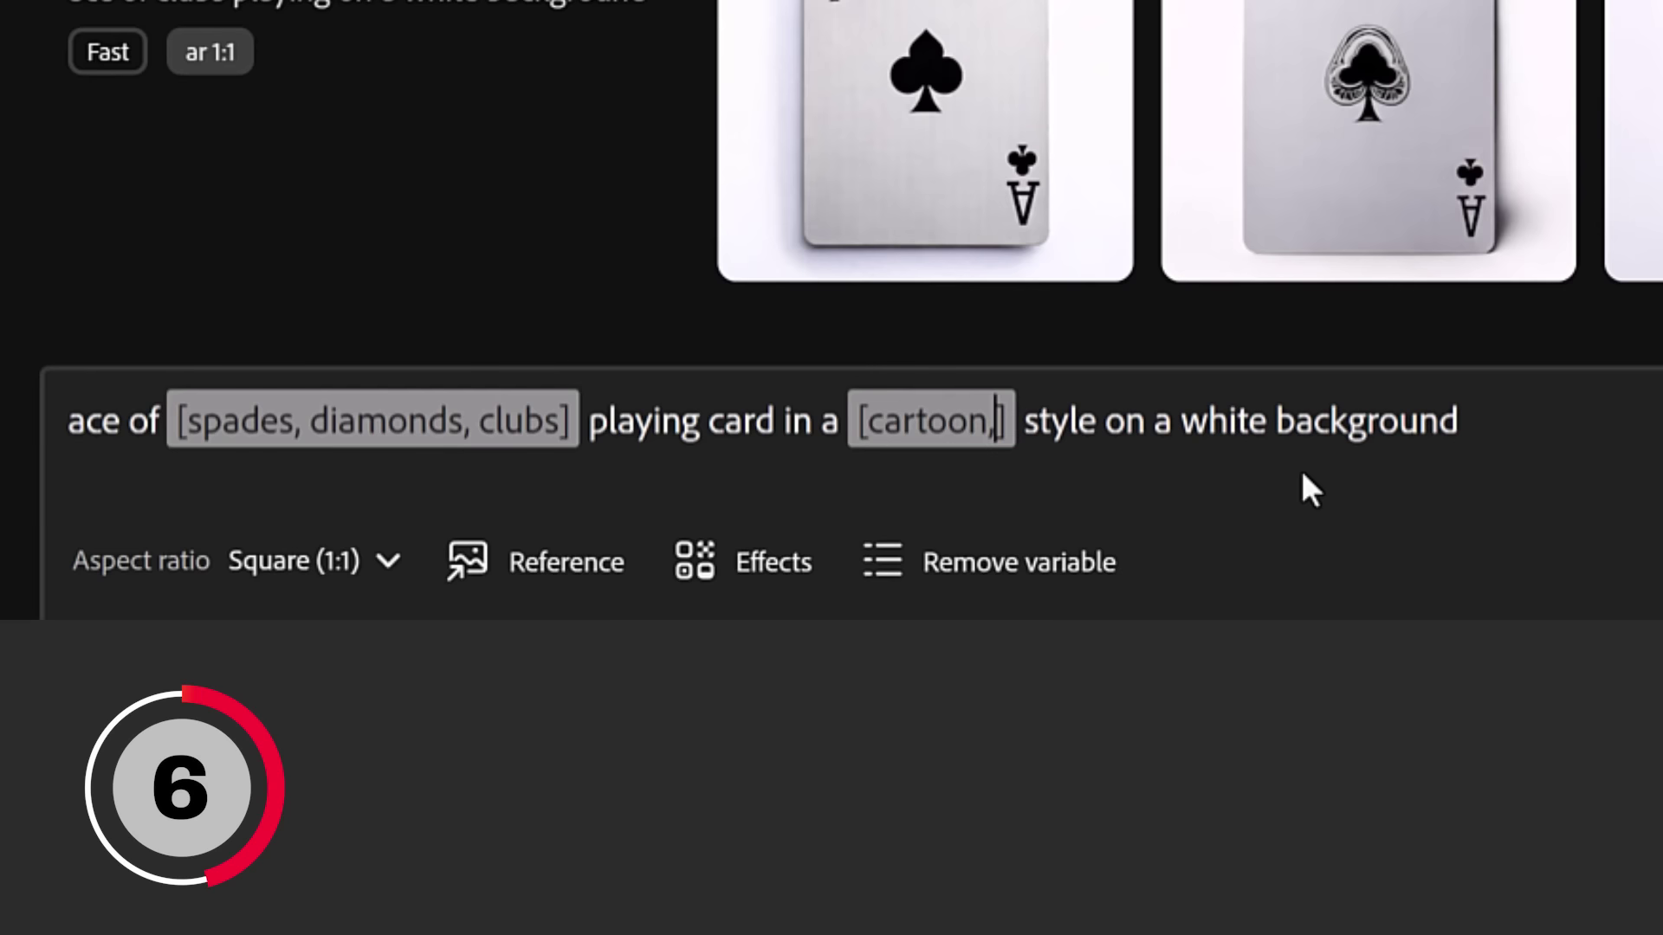
text( futuristic)
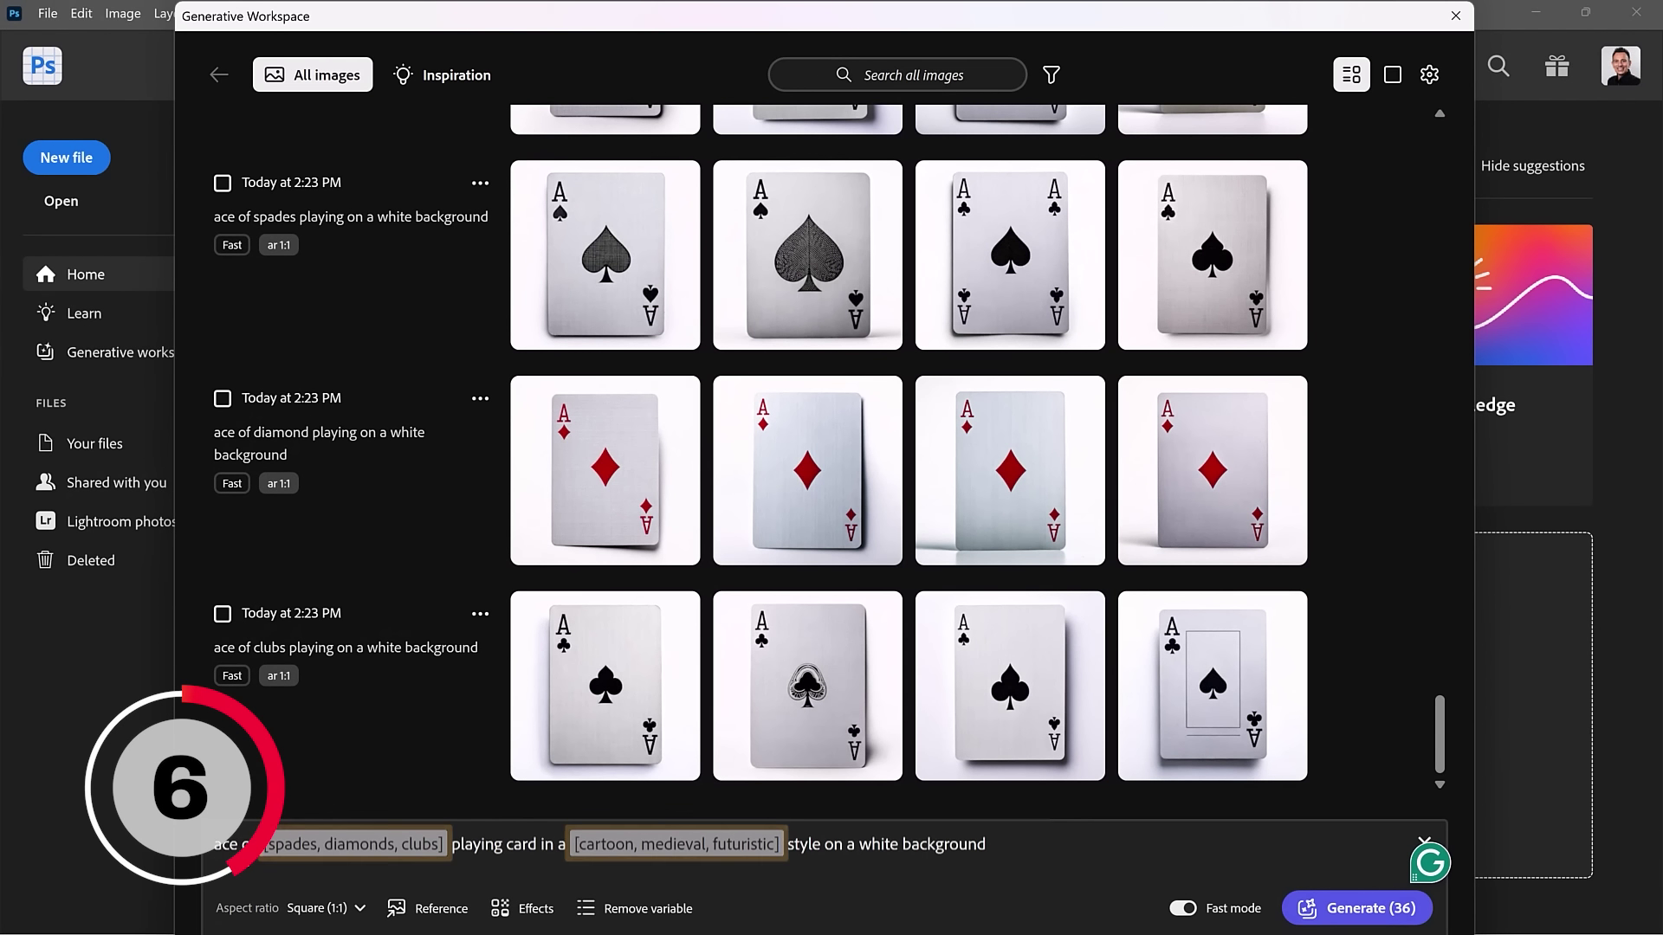
- Generate 36 cards across cartoon, medieval and futuristic styles, then scroll through the new rows
click(1399, 921)
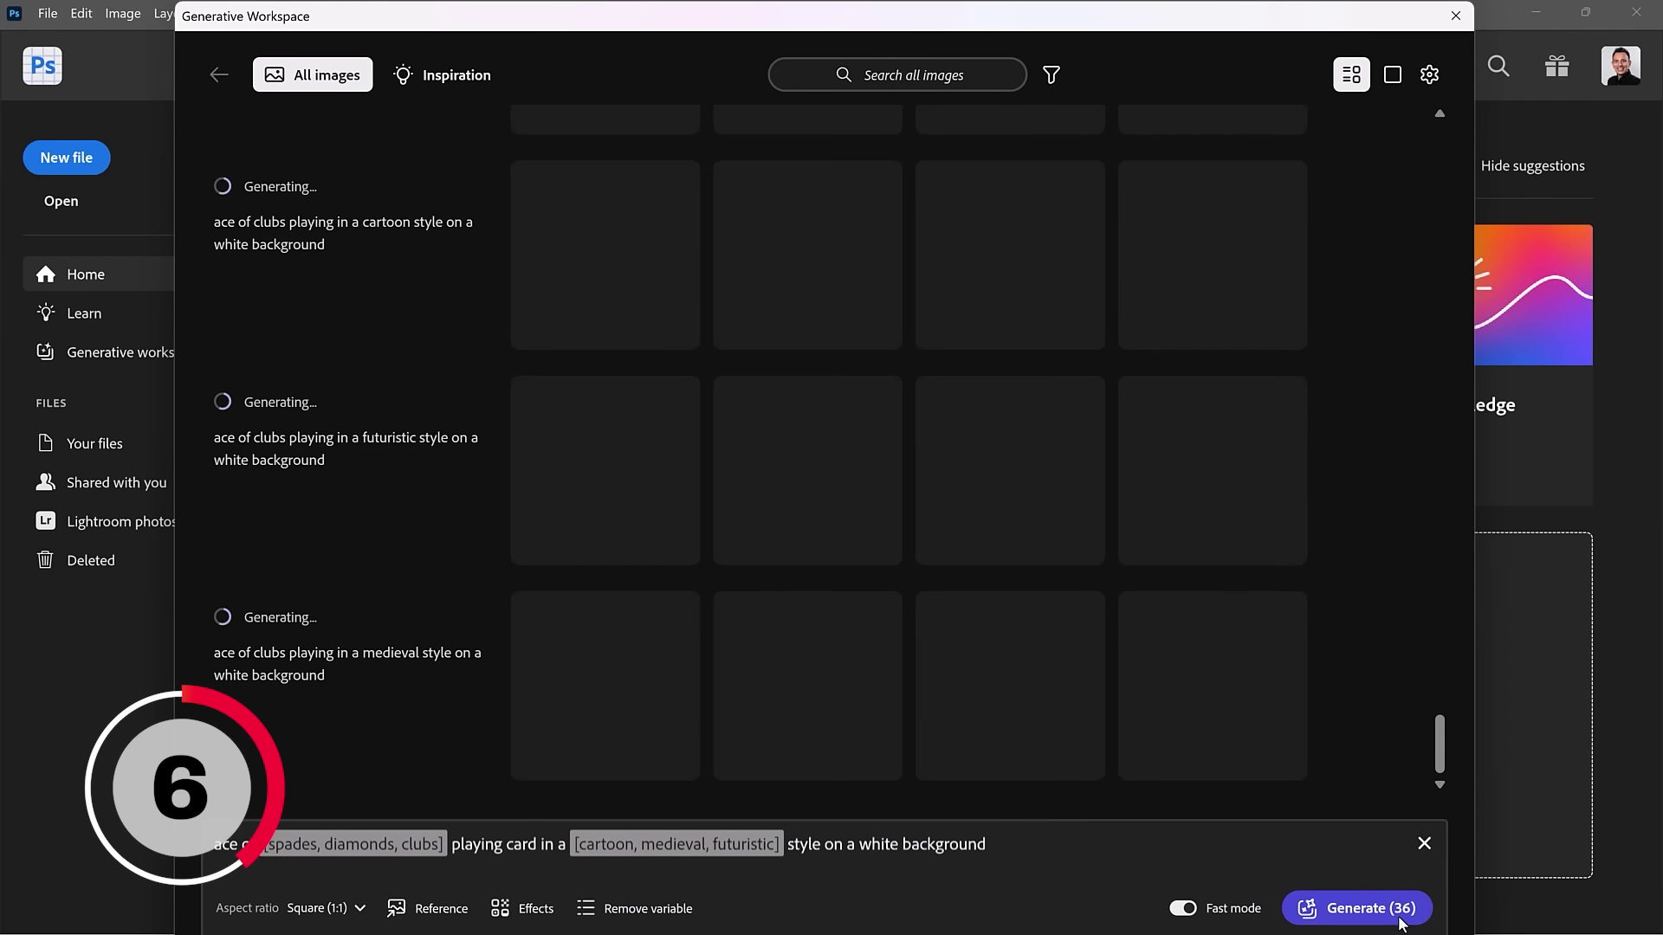
scroll(1435, 726, up, 10)
scroll(1429, 660, down, 6)
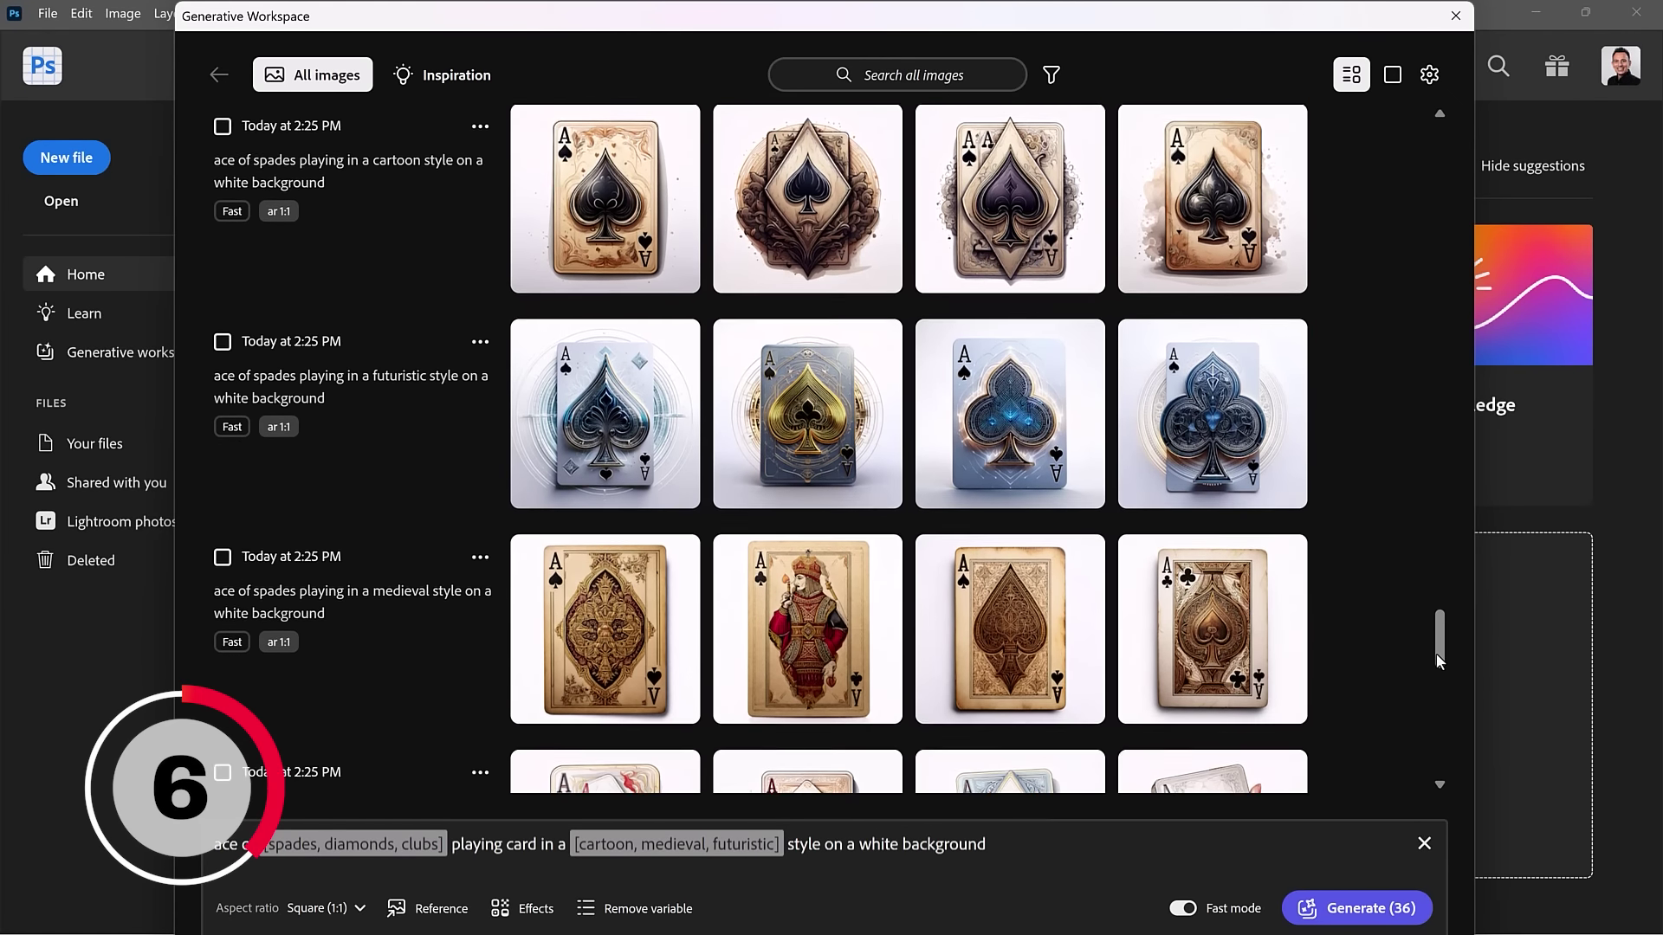
drag(1436, 663, 1446, 767)
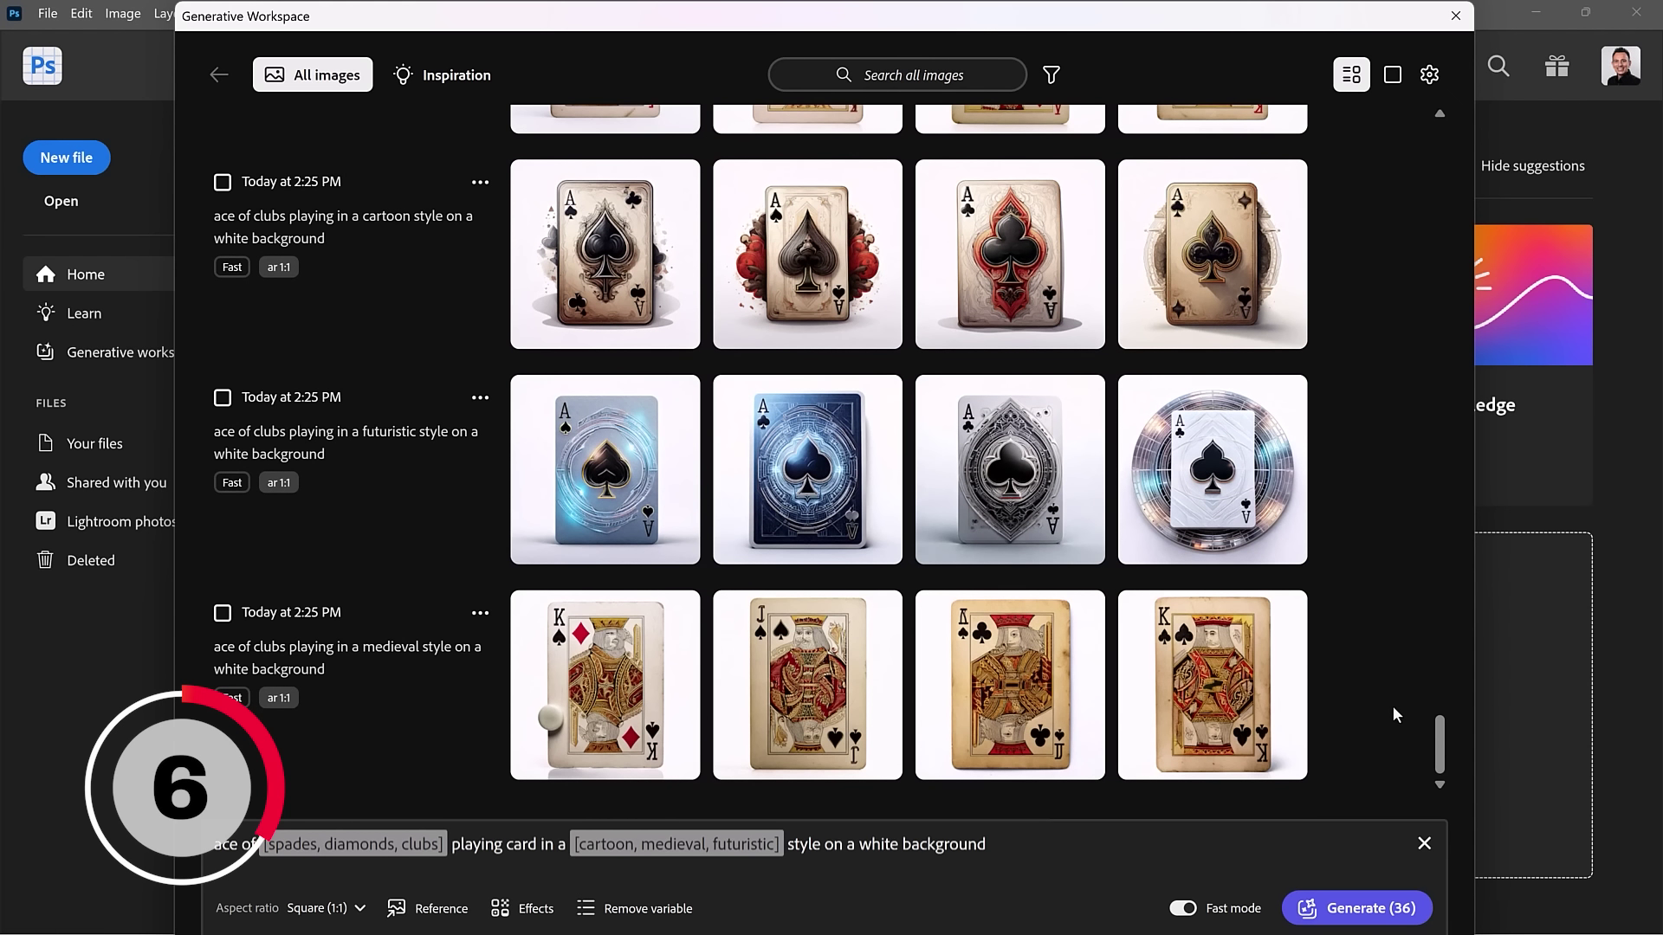
- Open the red cartoon ace of clubs as Untitled-1, then reopen Generative Workspace with Ctrl+Alt+Shift+G
click(1018, 273)
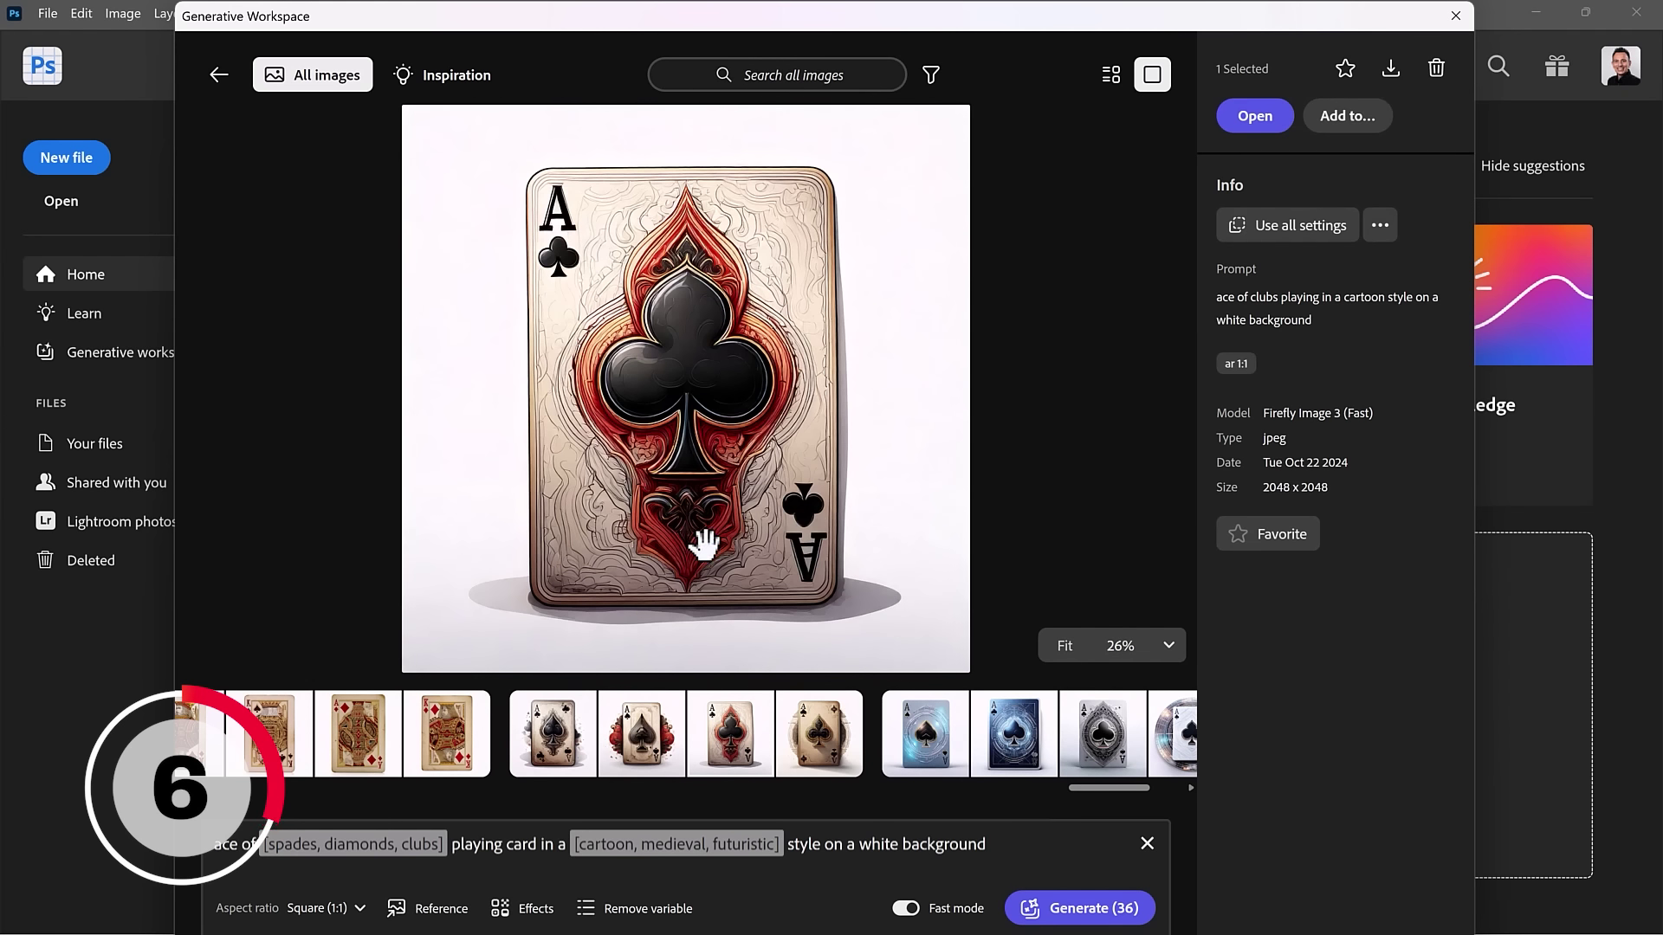
click(1254, 116)
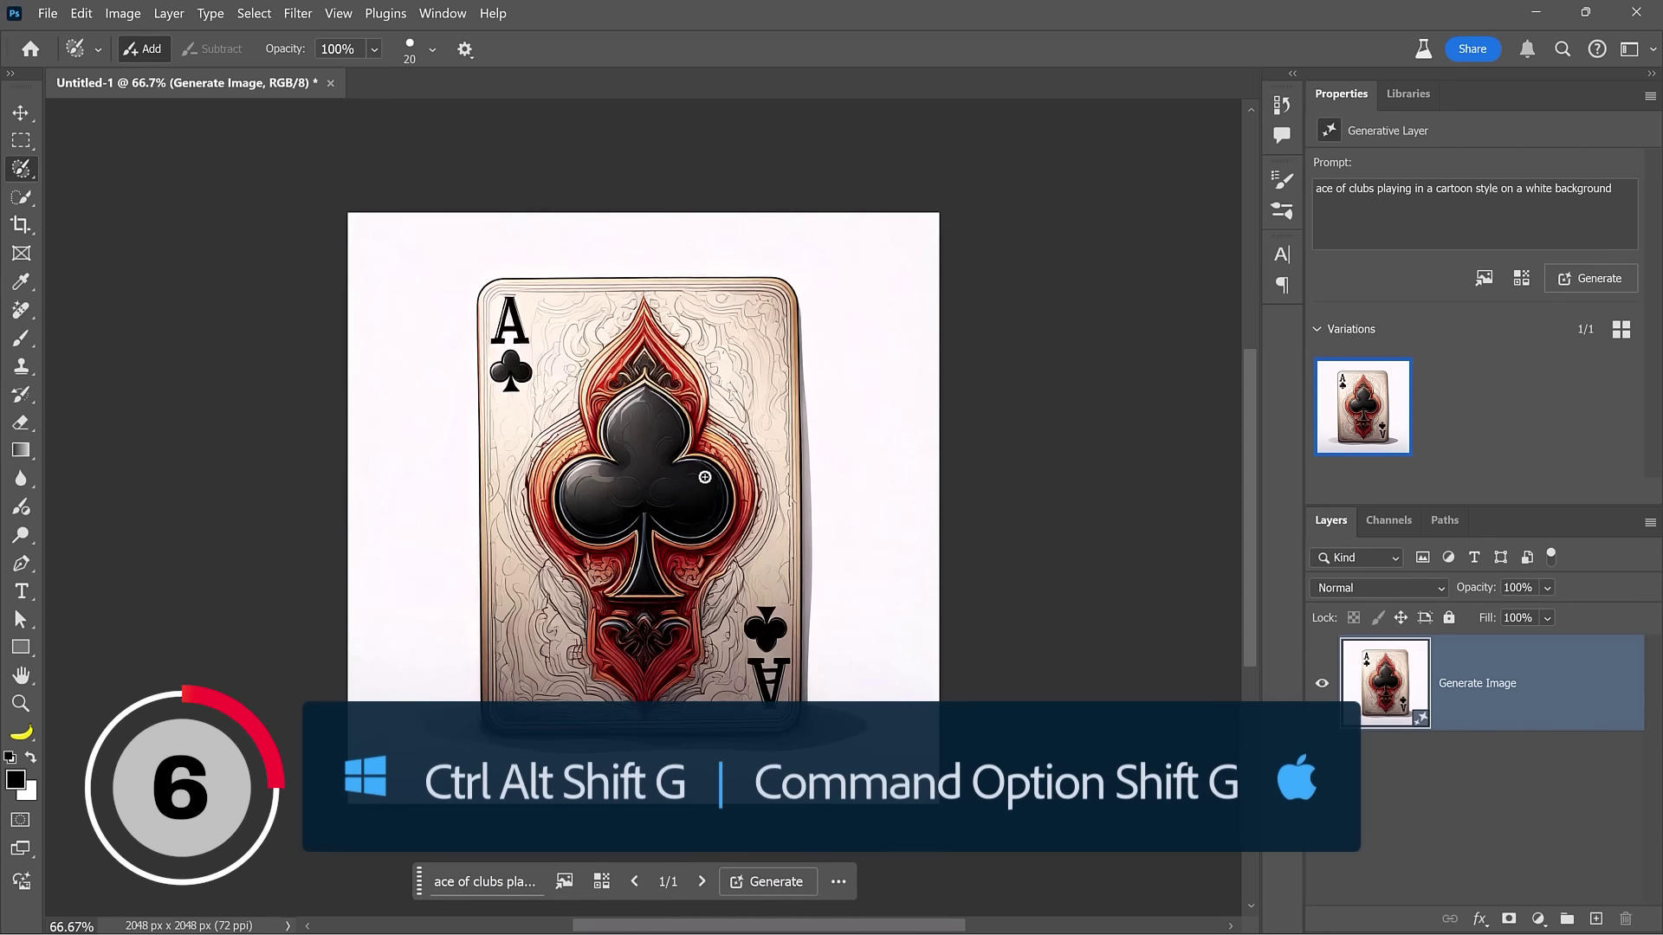
key(ctrl+alt+shift+g)
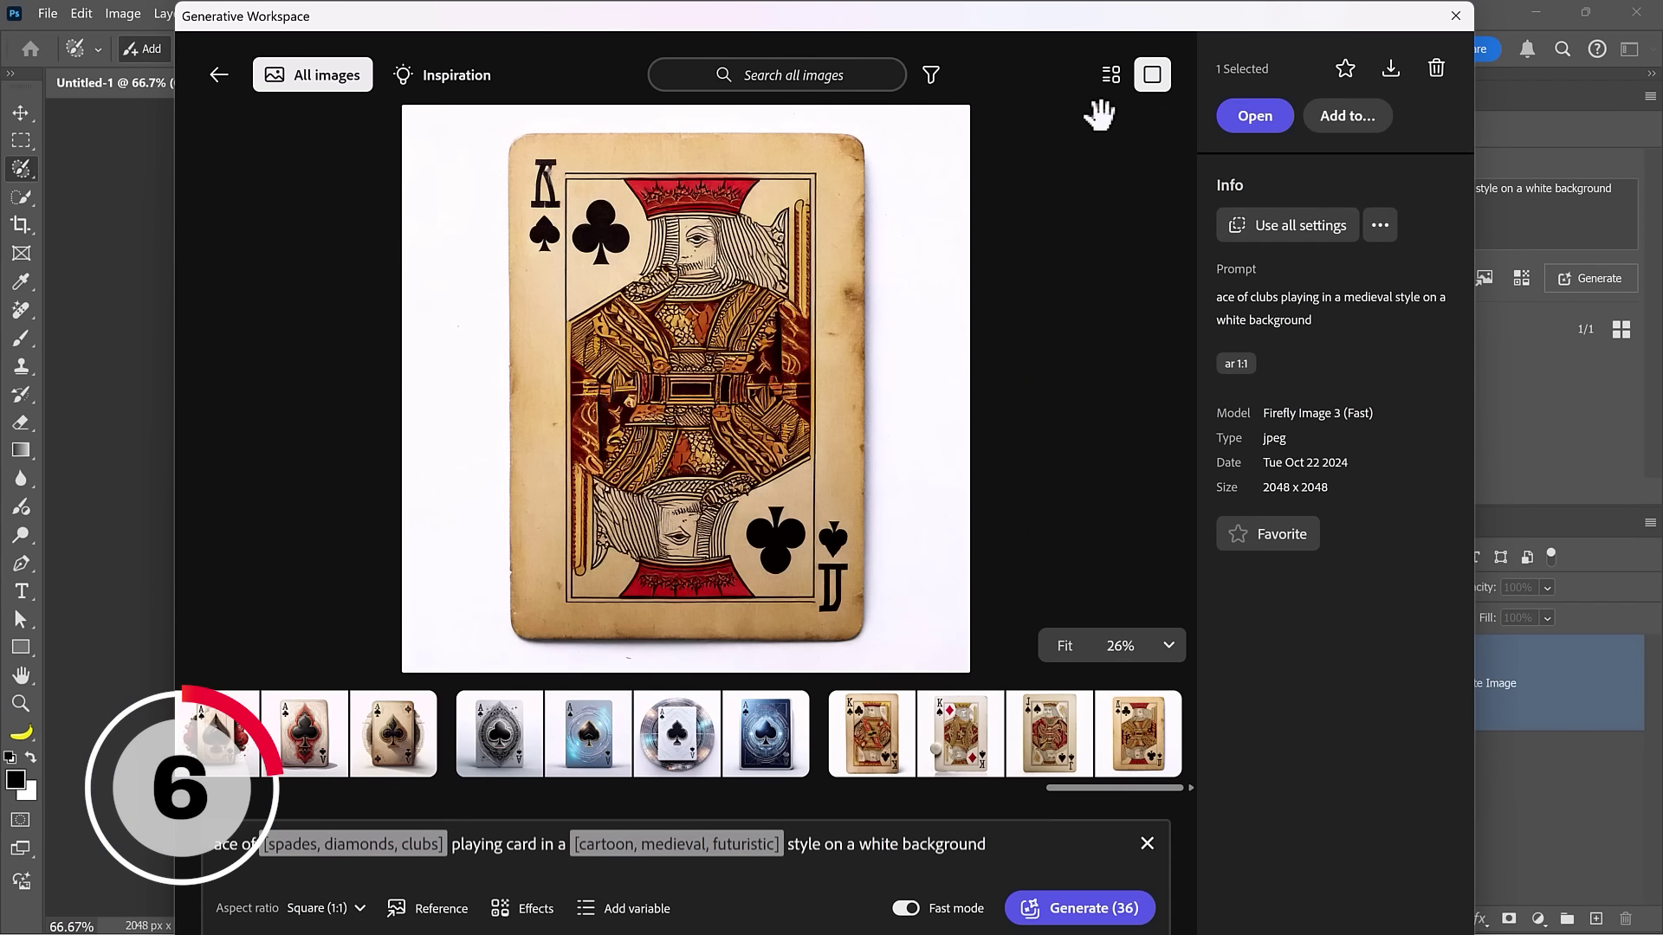
- Return to Timeline View and view the blue futuristic ace card on its own
click(1115, 92)
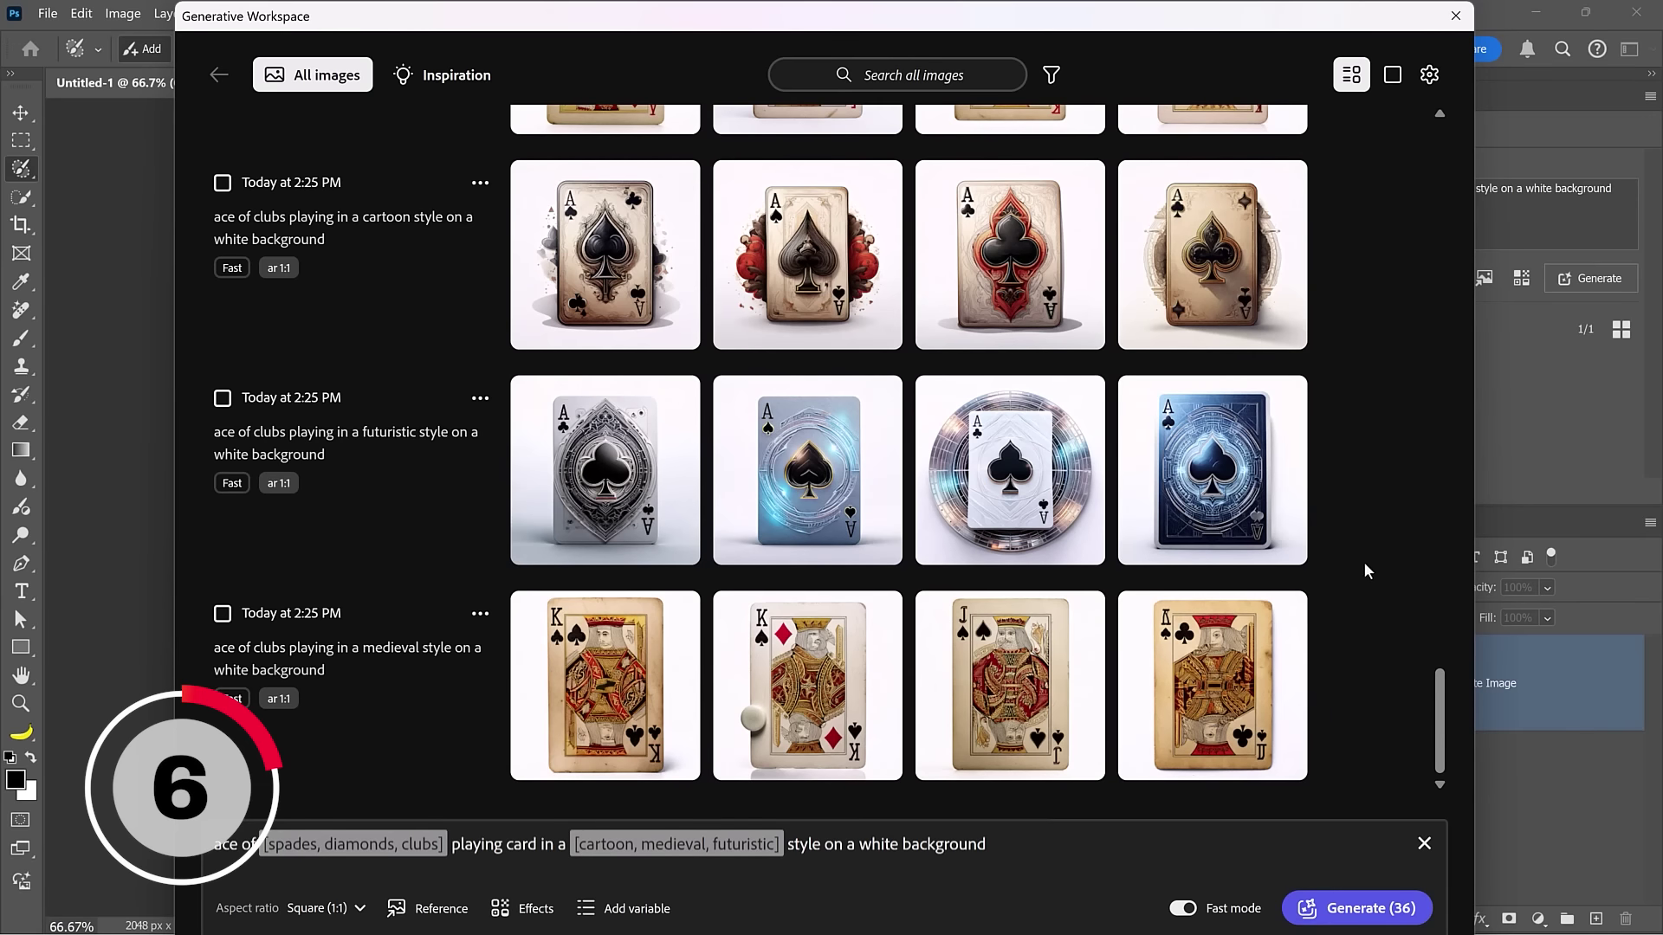
drag(1437, 736, 1388, 720)
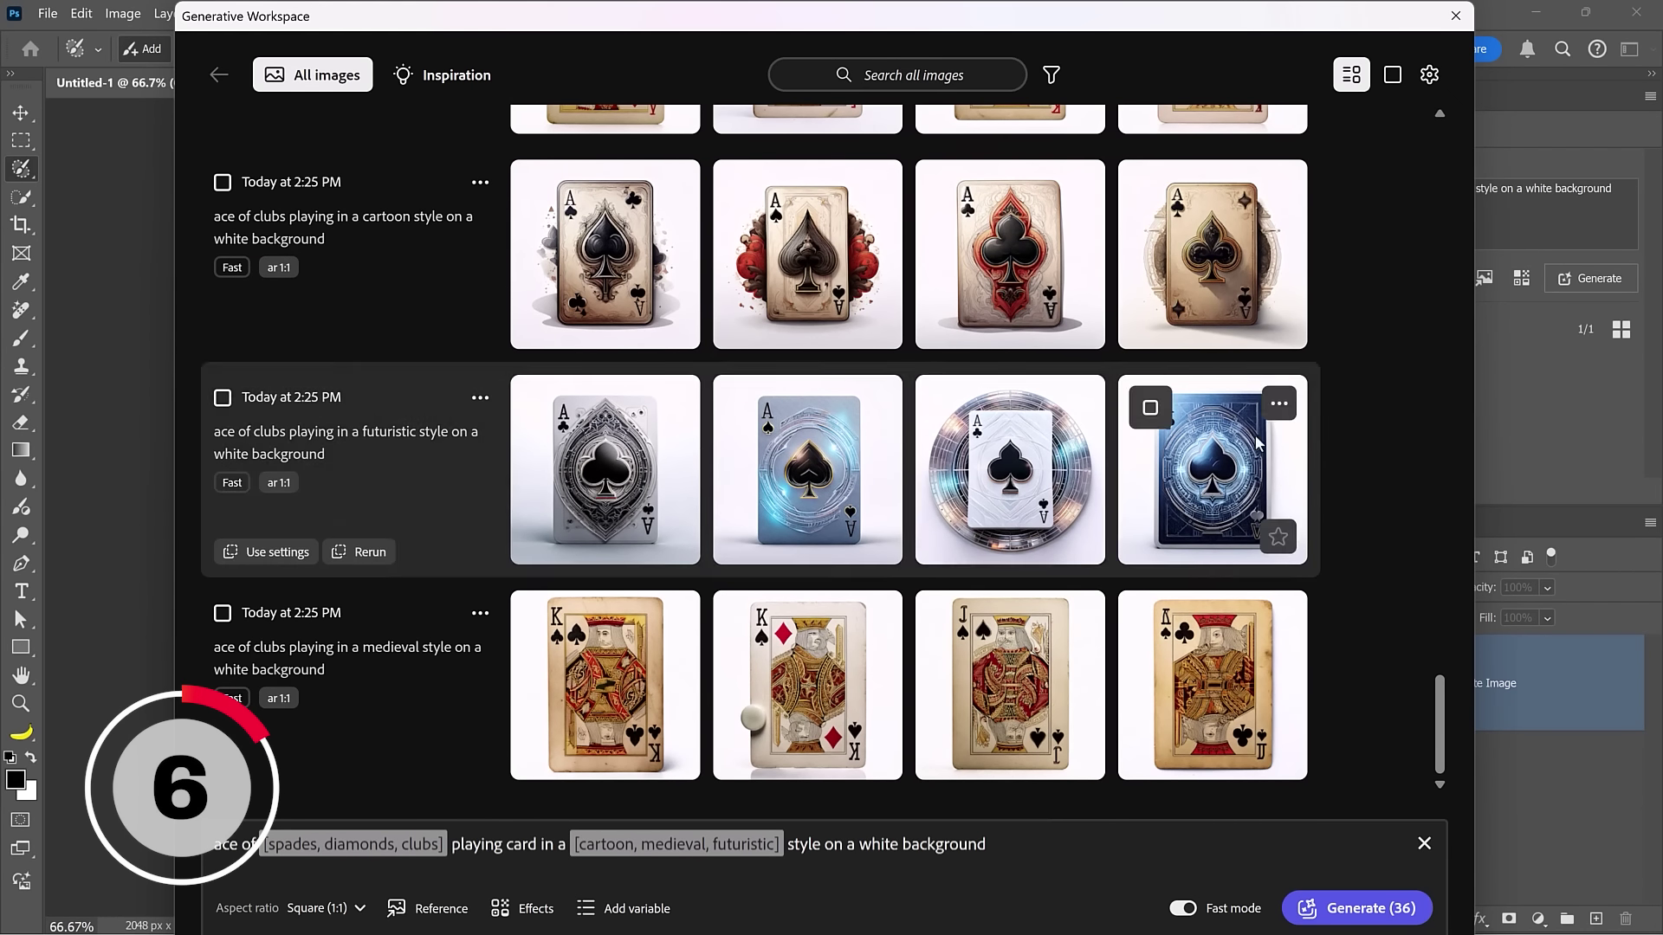
click(780, 490)
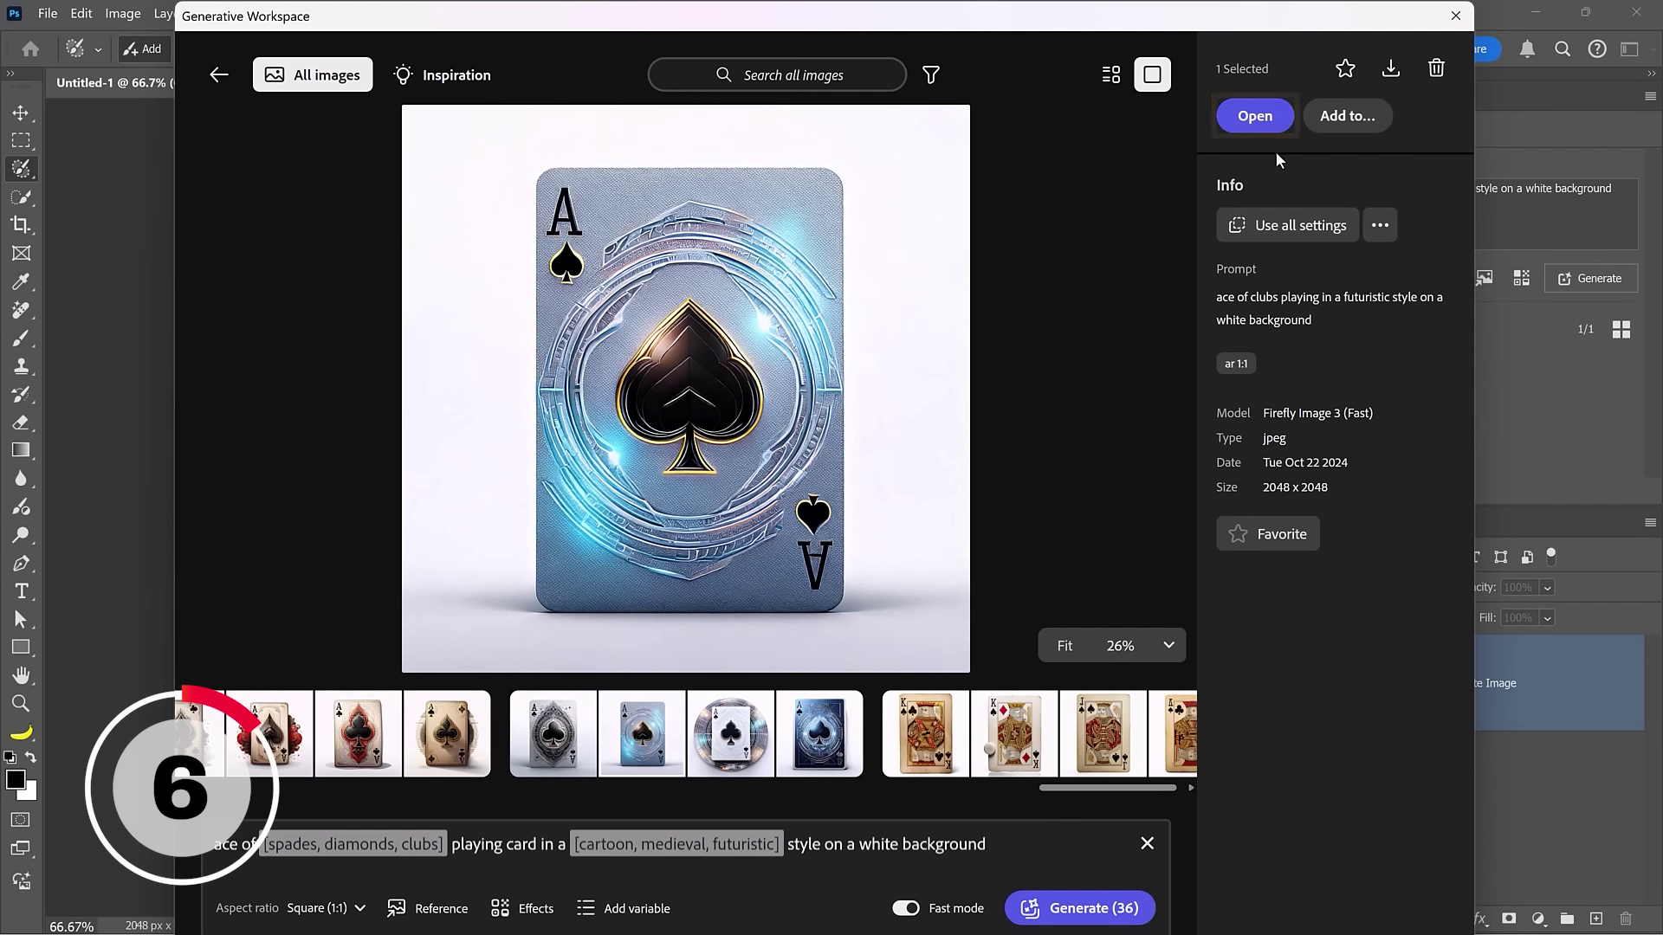
- Set the blue futuristic card's Add images destination to Untitled-1 as separate layers
click(1350, 120)
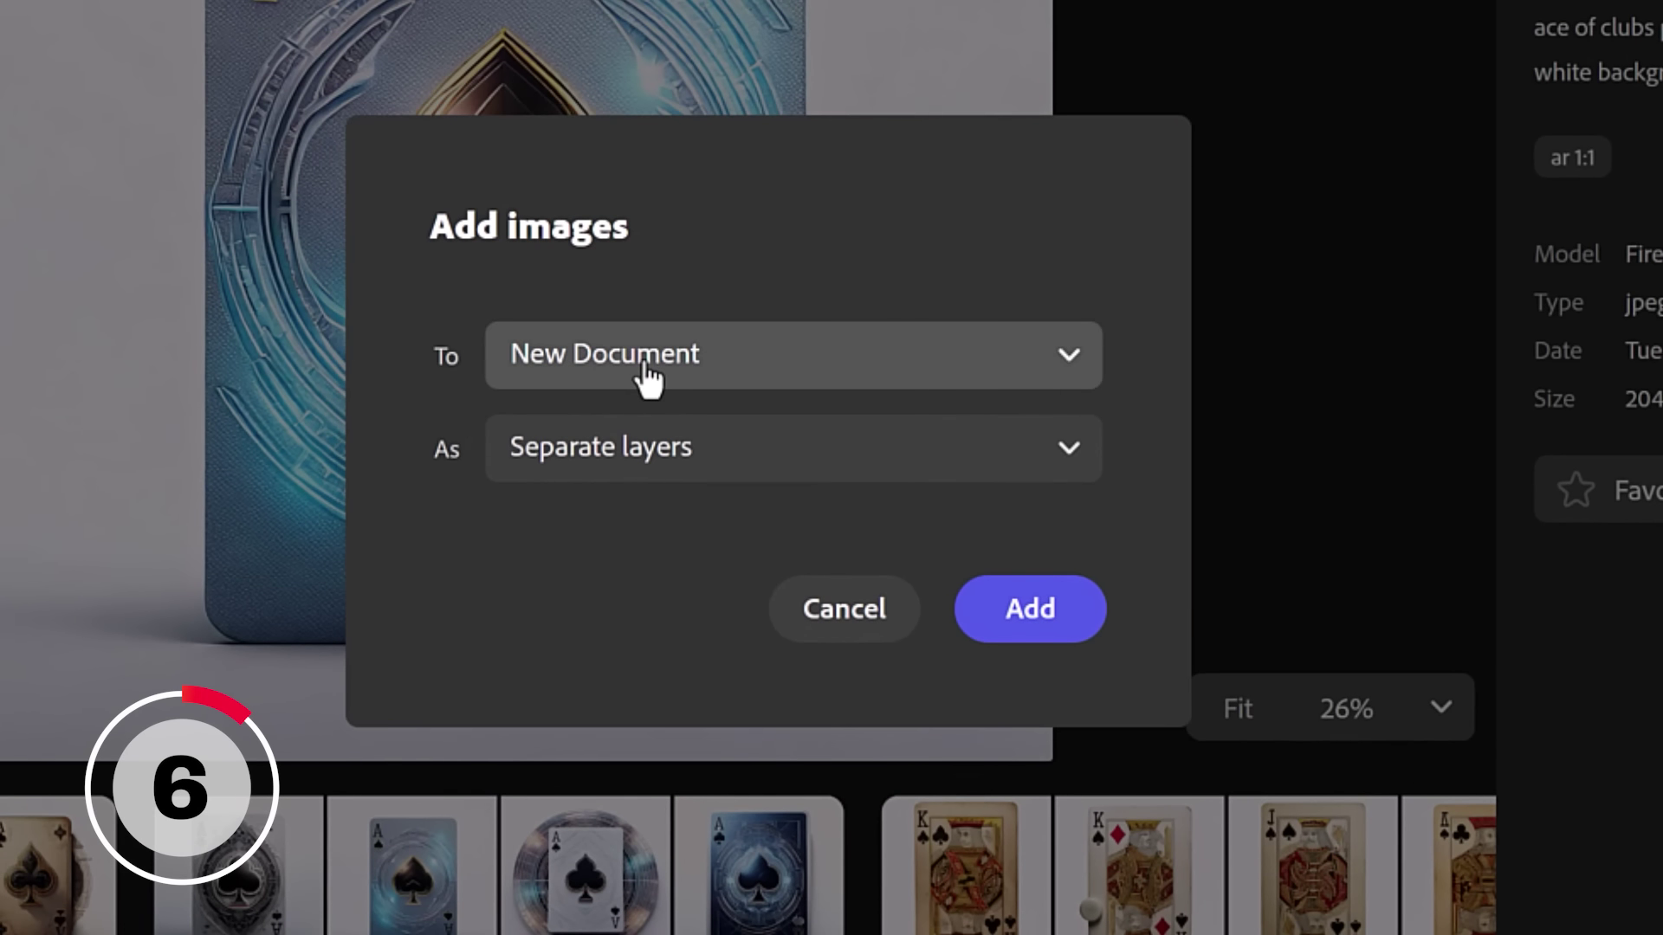
click(645, 364)
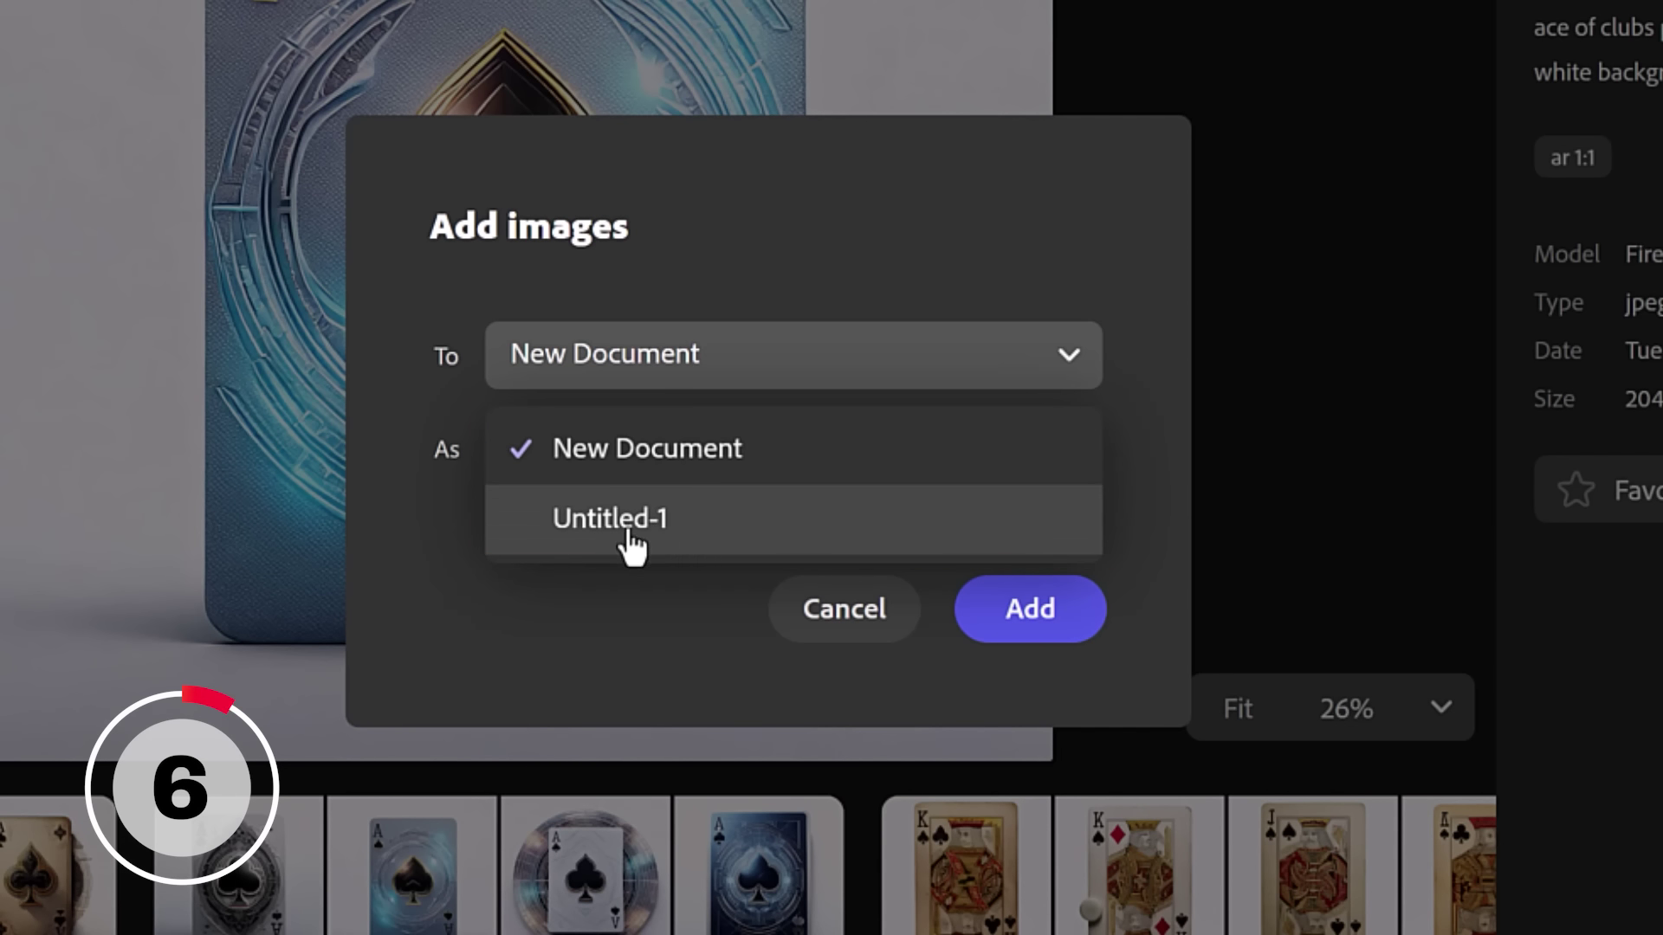
click(691, 538)
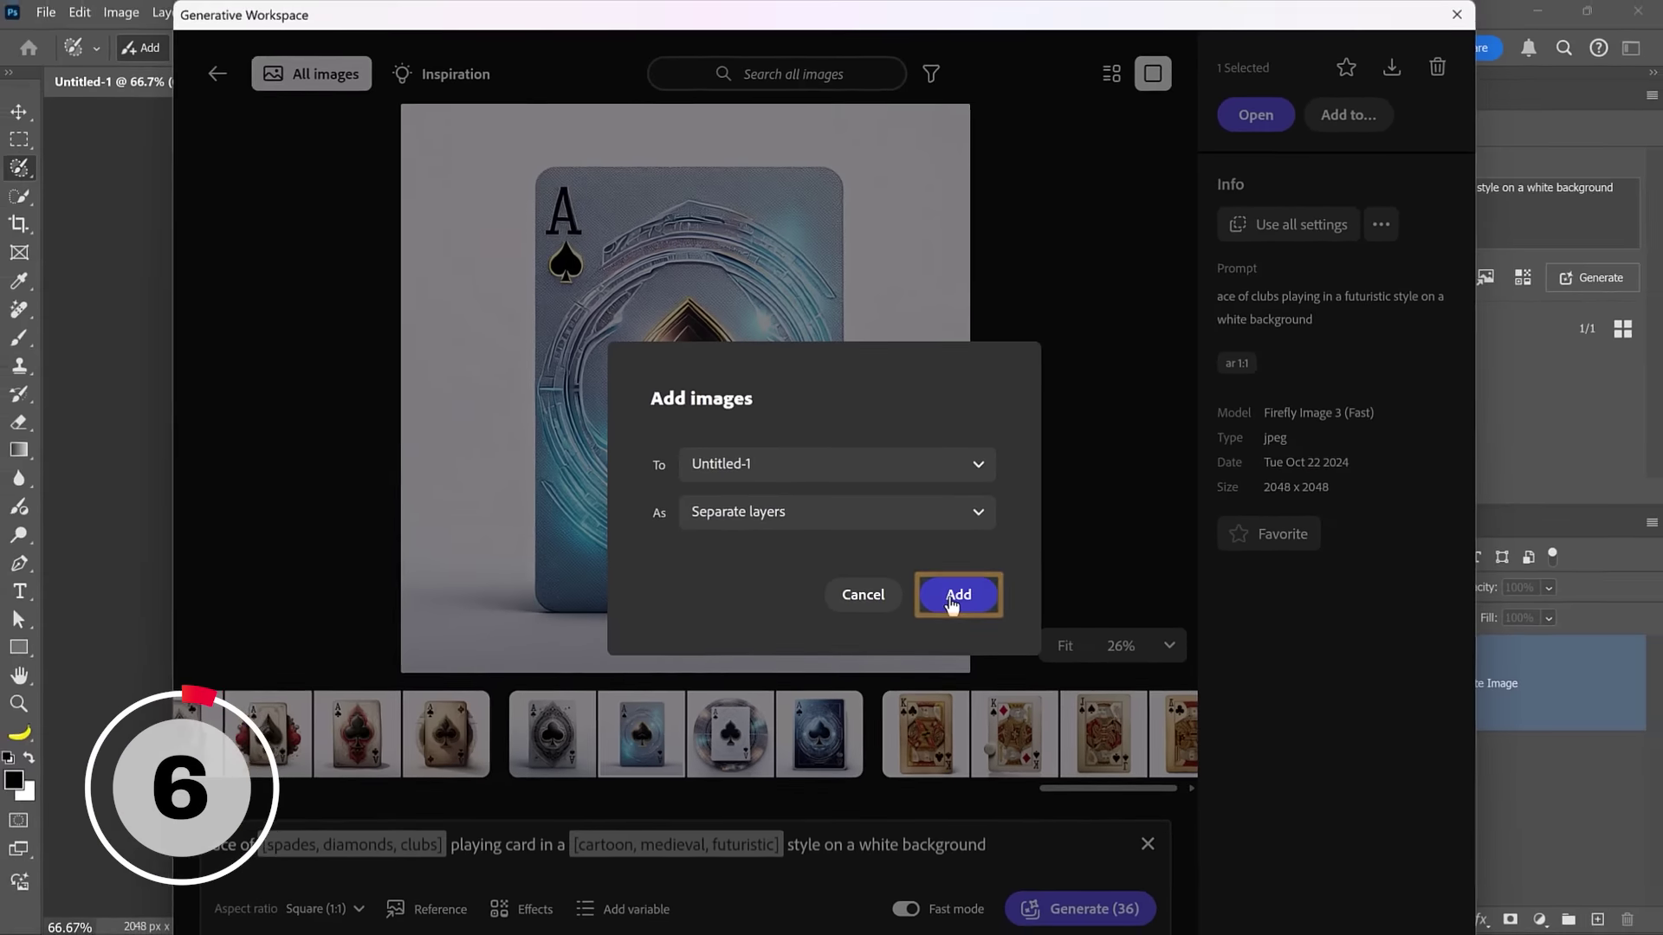
- Add the card as the Generate Image 2 layer and toggle its visibility to compare designs
click(988, 617)
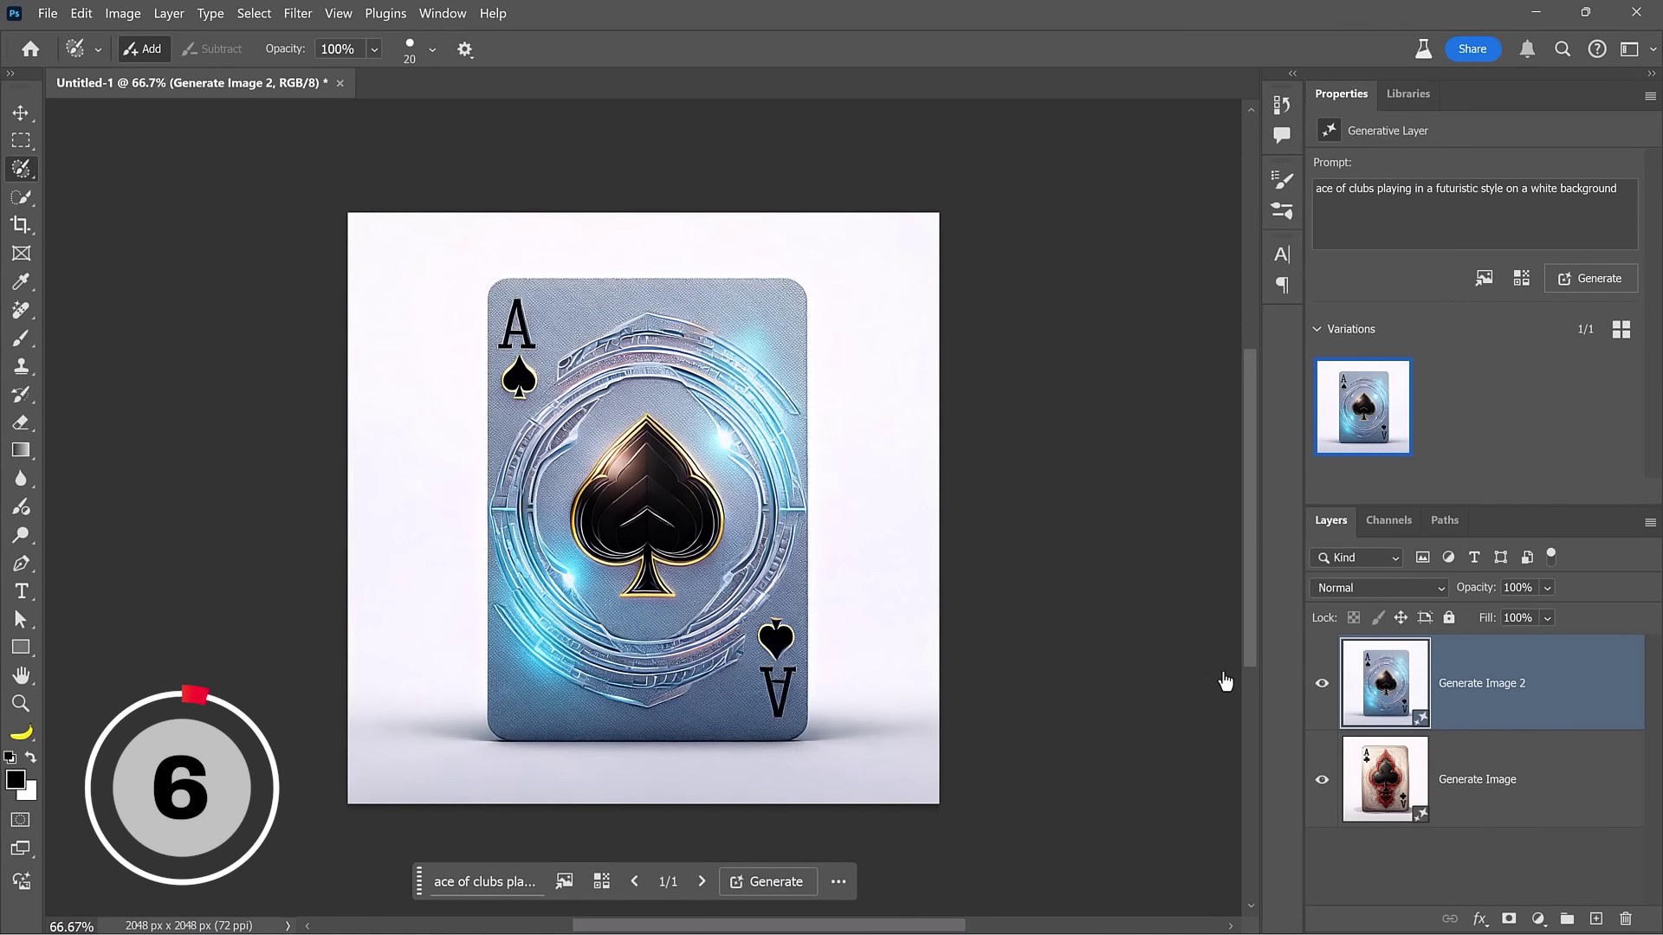
click(1323, 684)
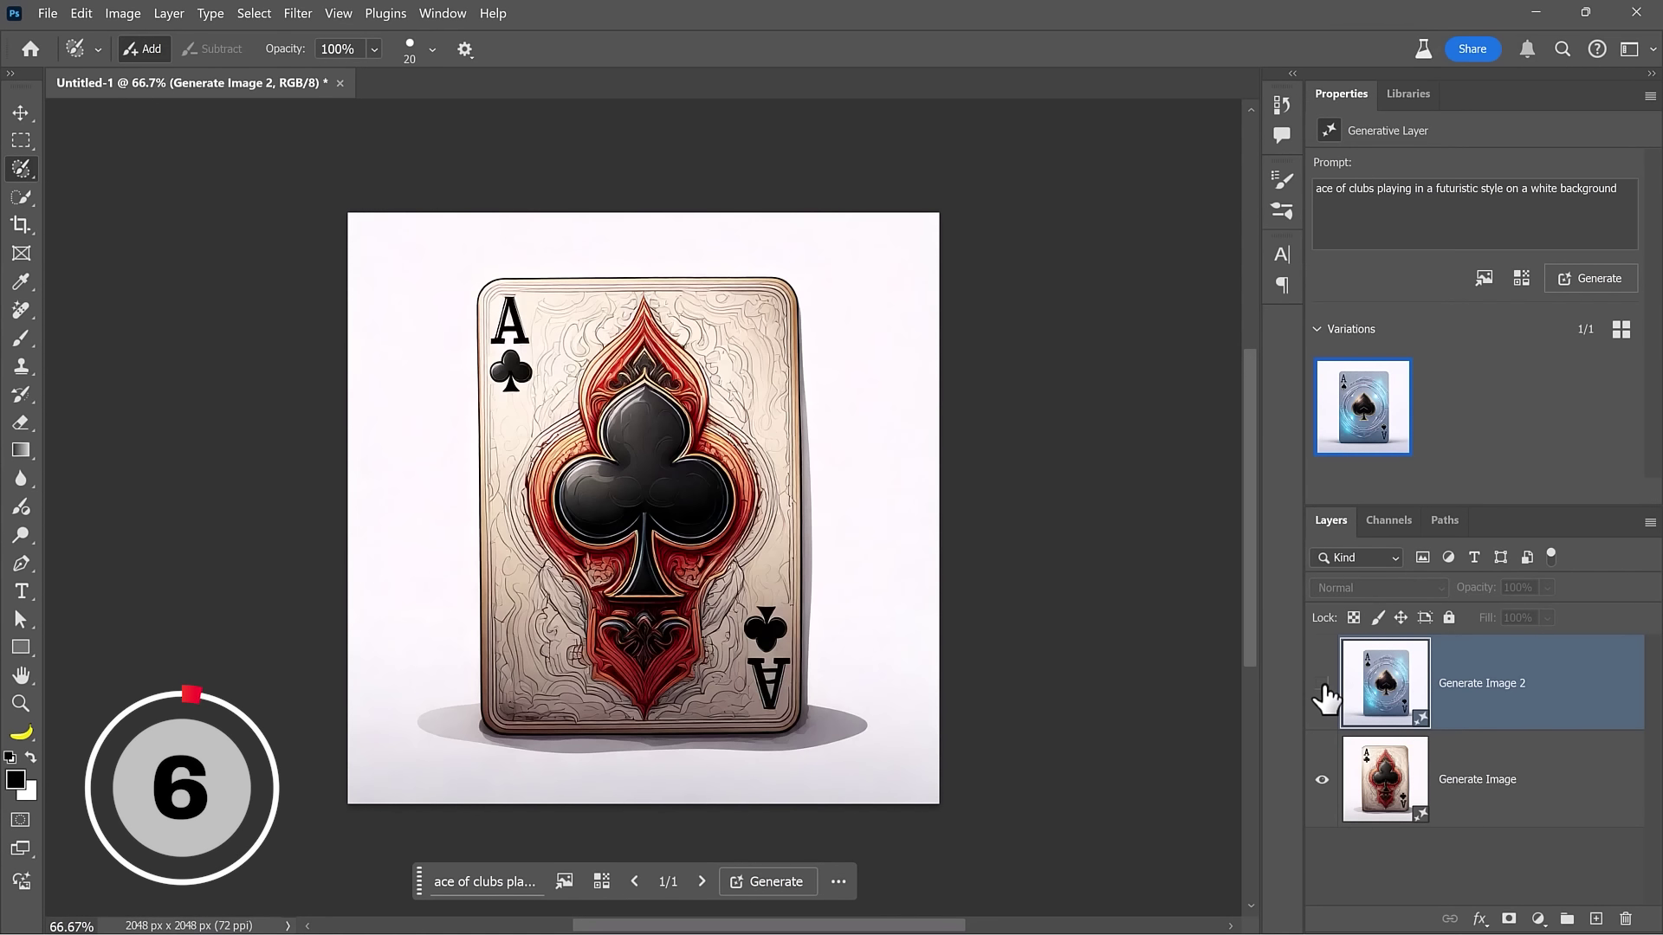
click(1323, 684)
click(1322, 684)
click(1322, 684)
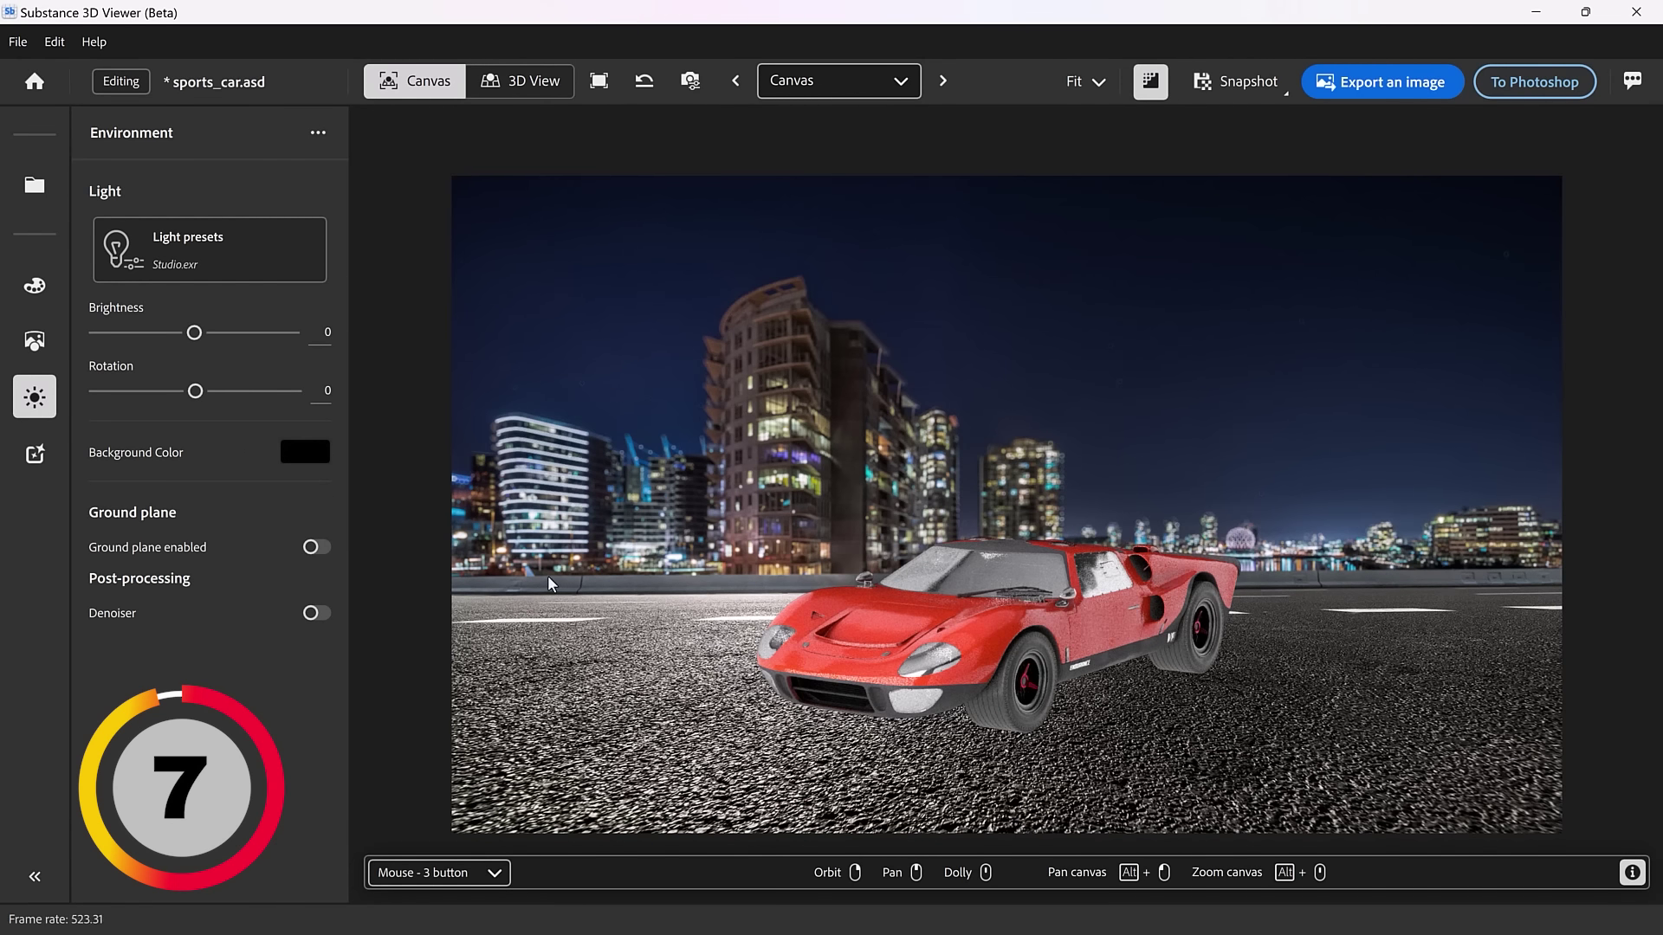
- Enable the ground plane and apply the Exterior light preset to the car scene
click(312, 547)
click(194, 262)
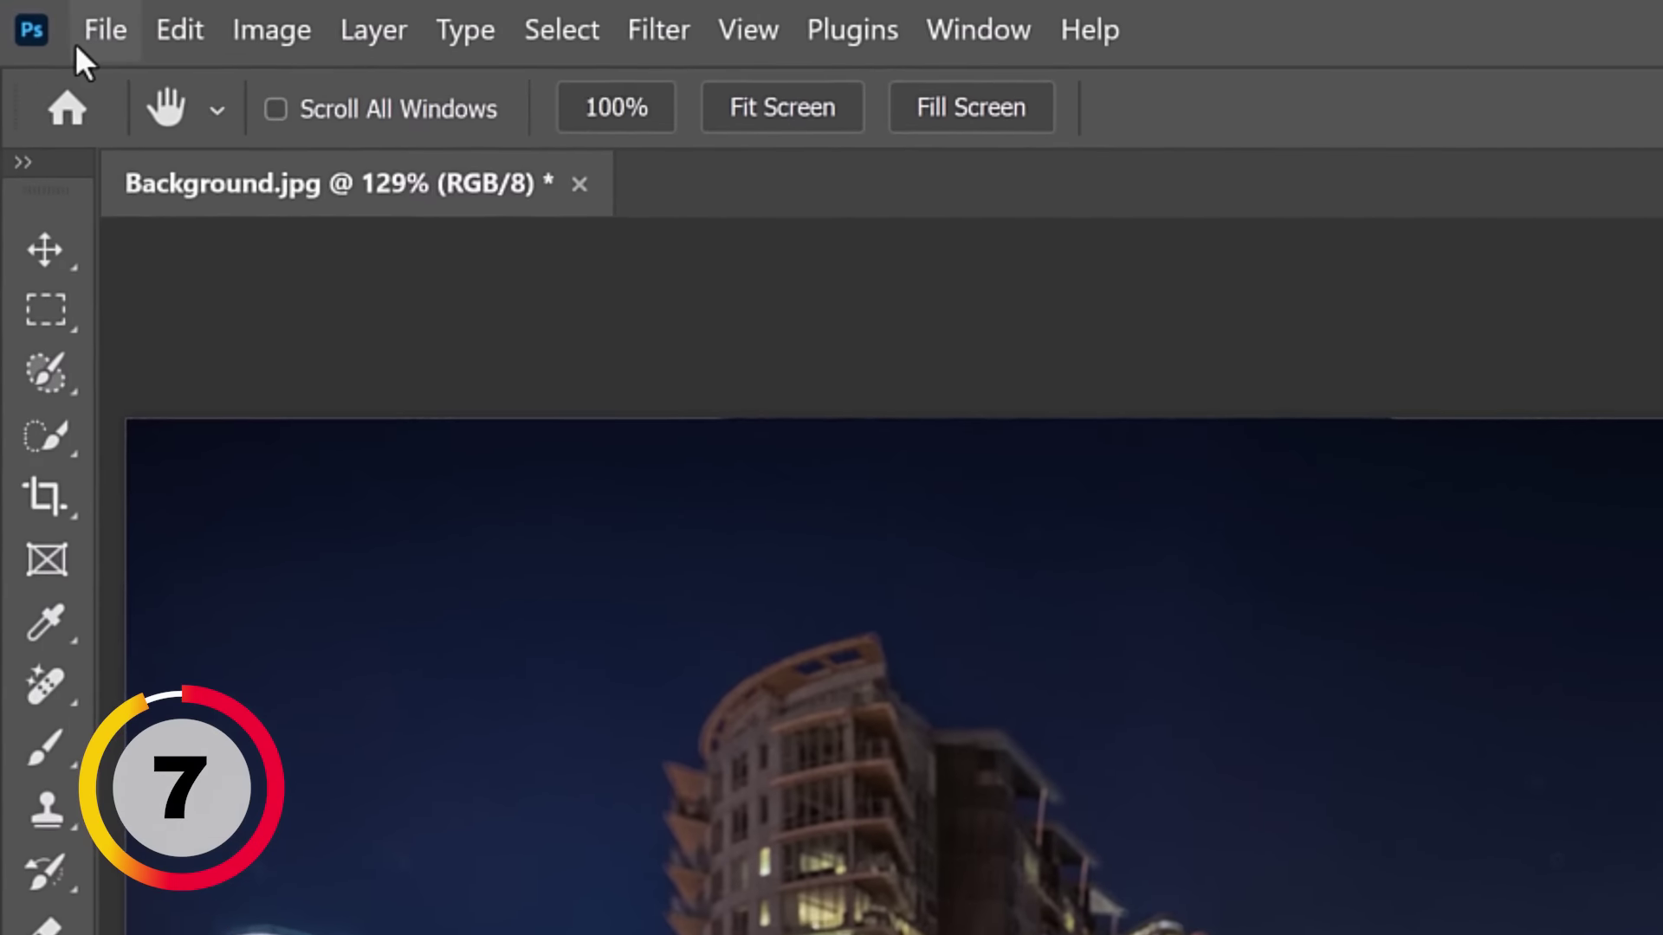
- Pick sports_car.obj from the car folder through File > Place Embedded
click(45, 13)
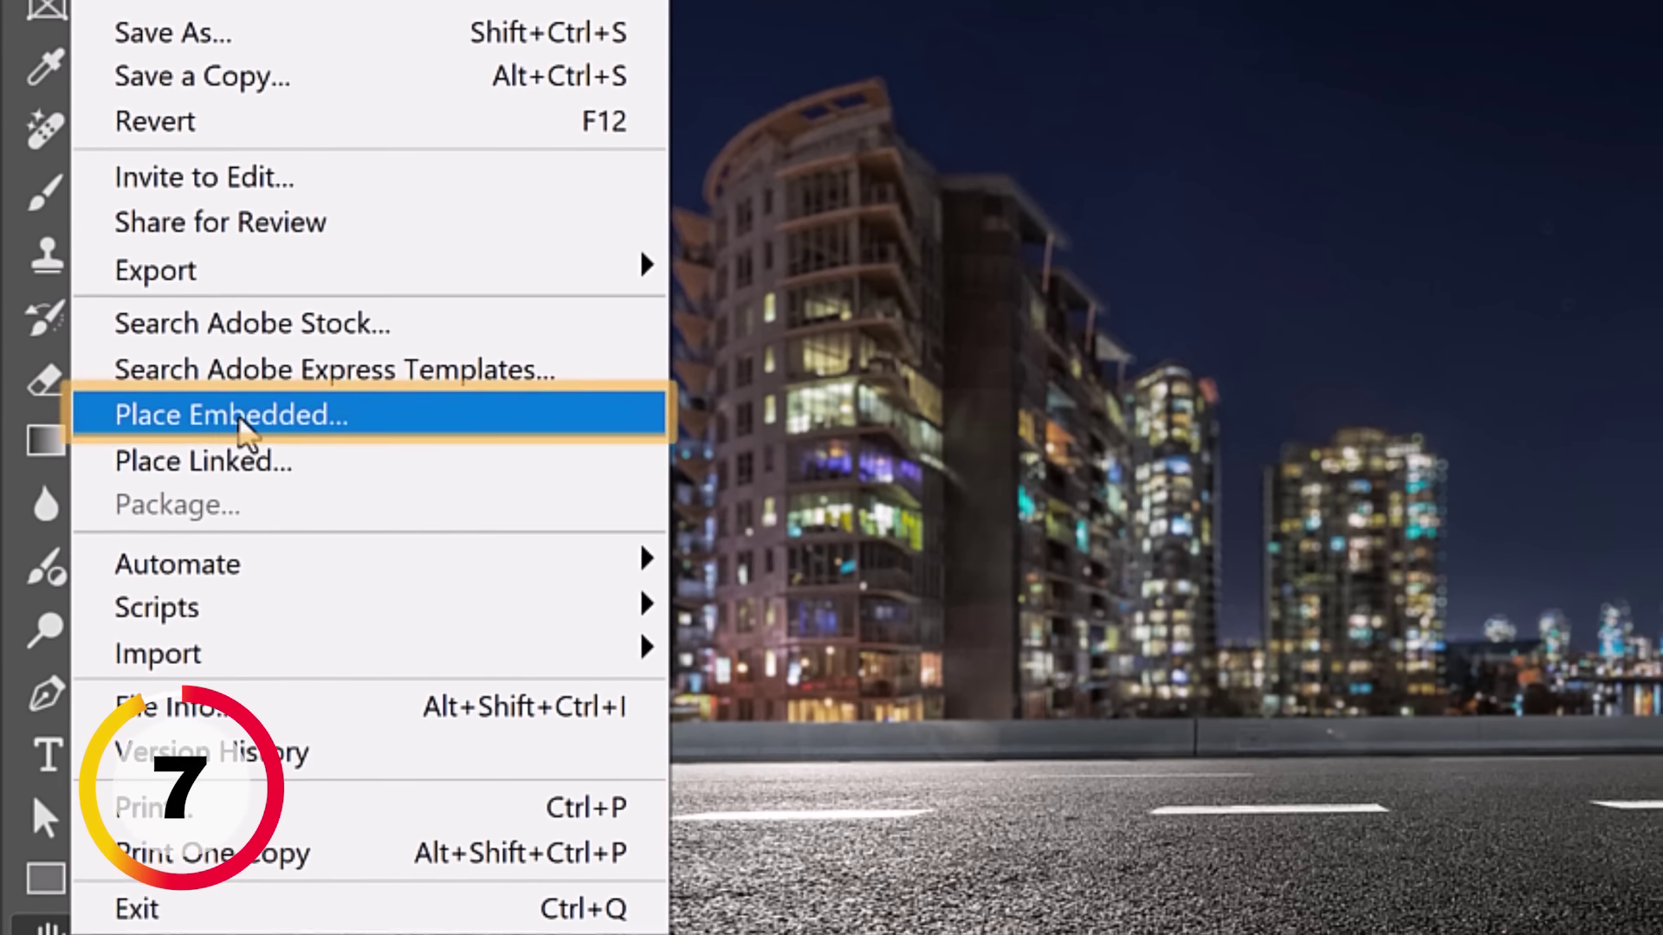
click(247, 917)
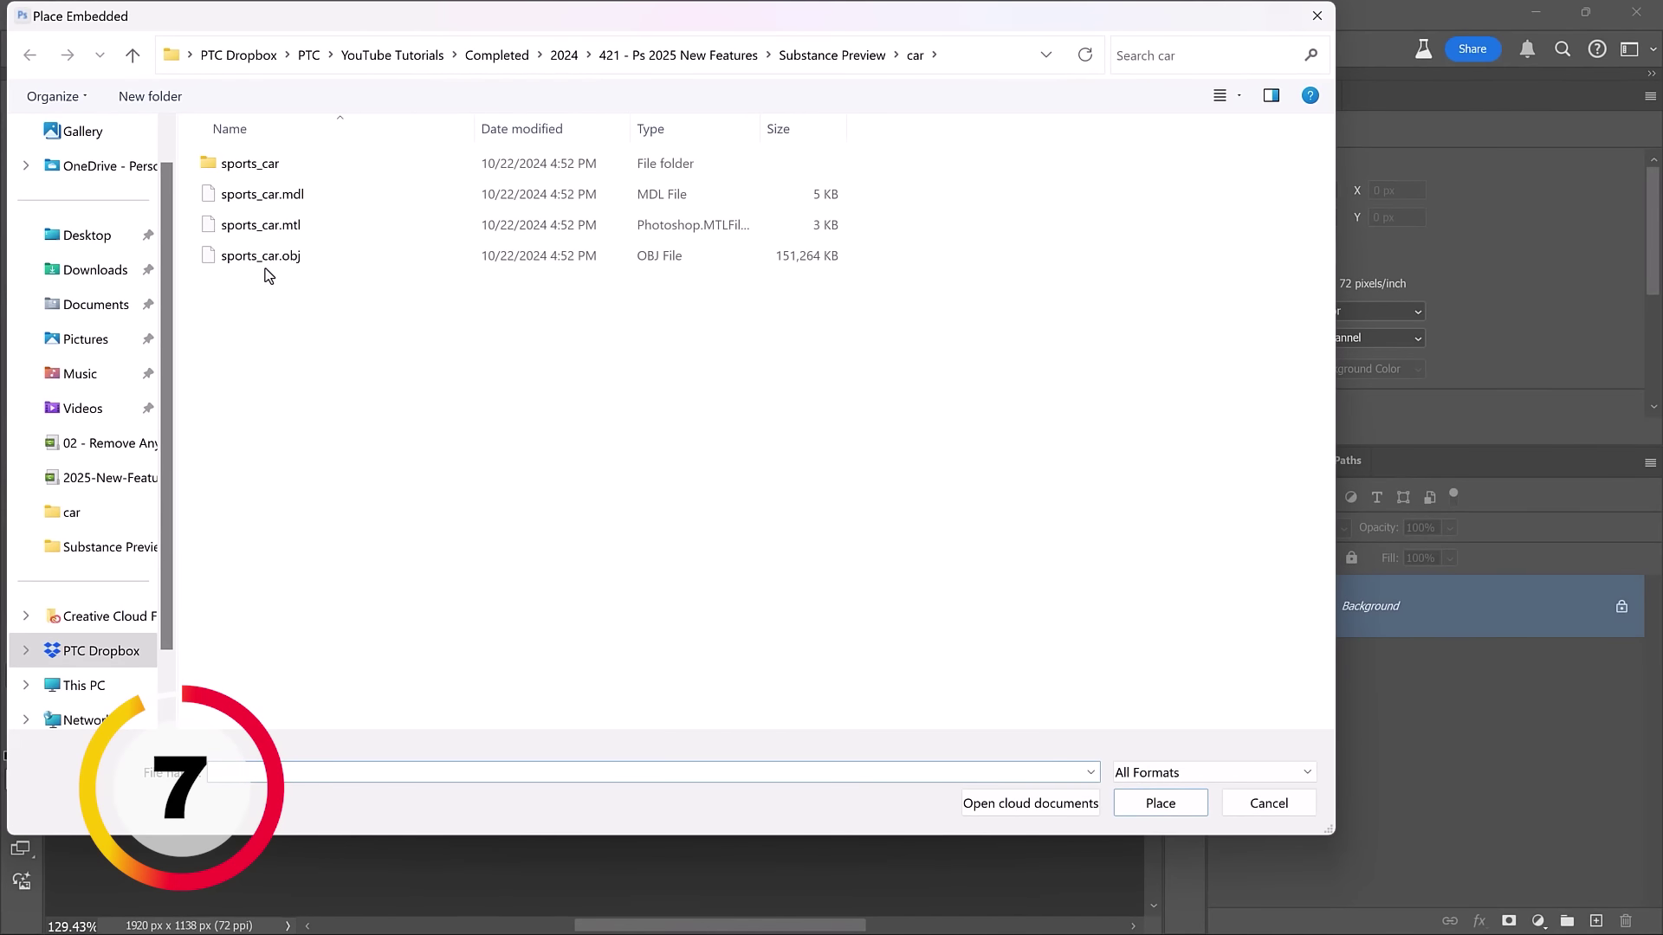
click(261, 263)
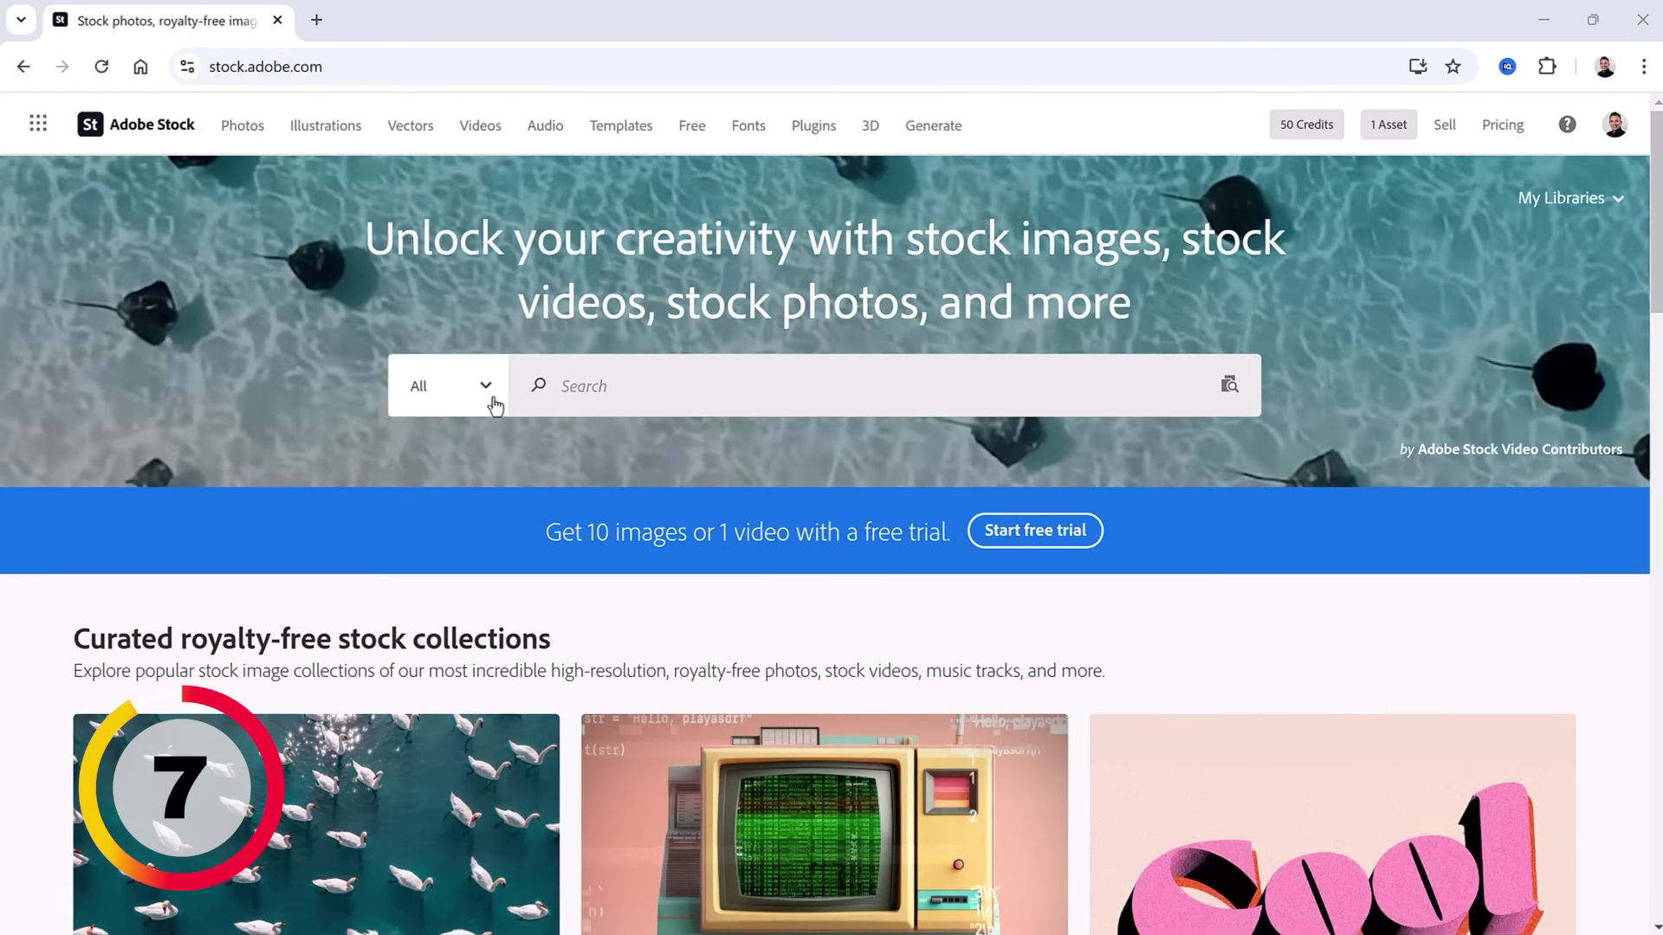
- Search Adobe Stock for free 'car' assets filtered to 3D and scroll the nine results
click(487, 388)
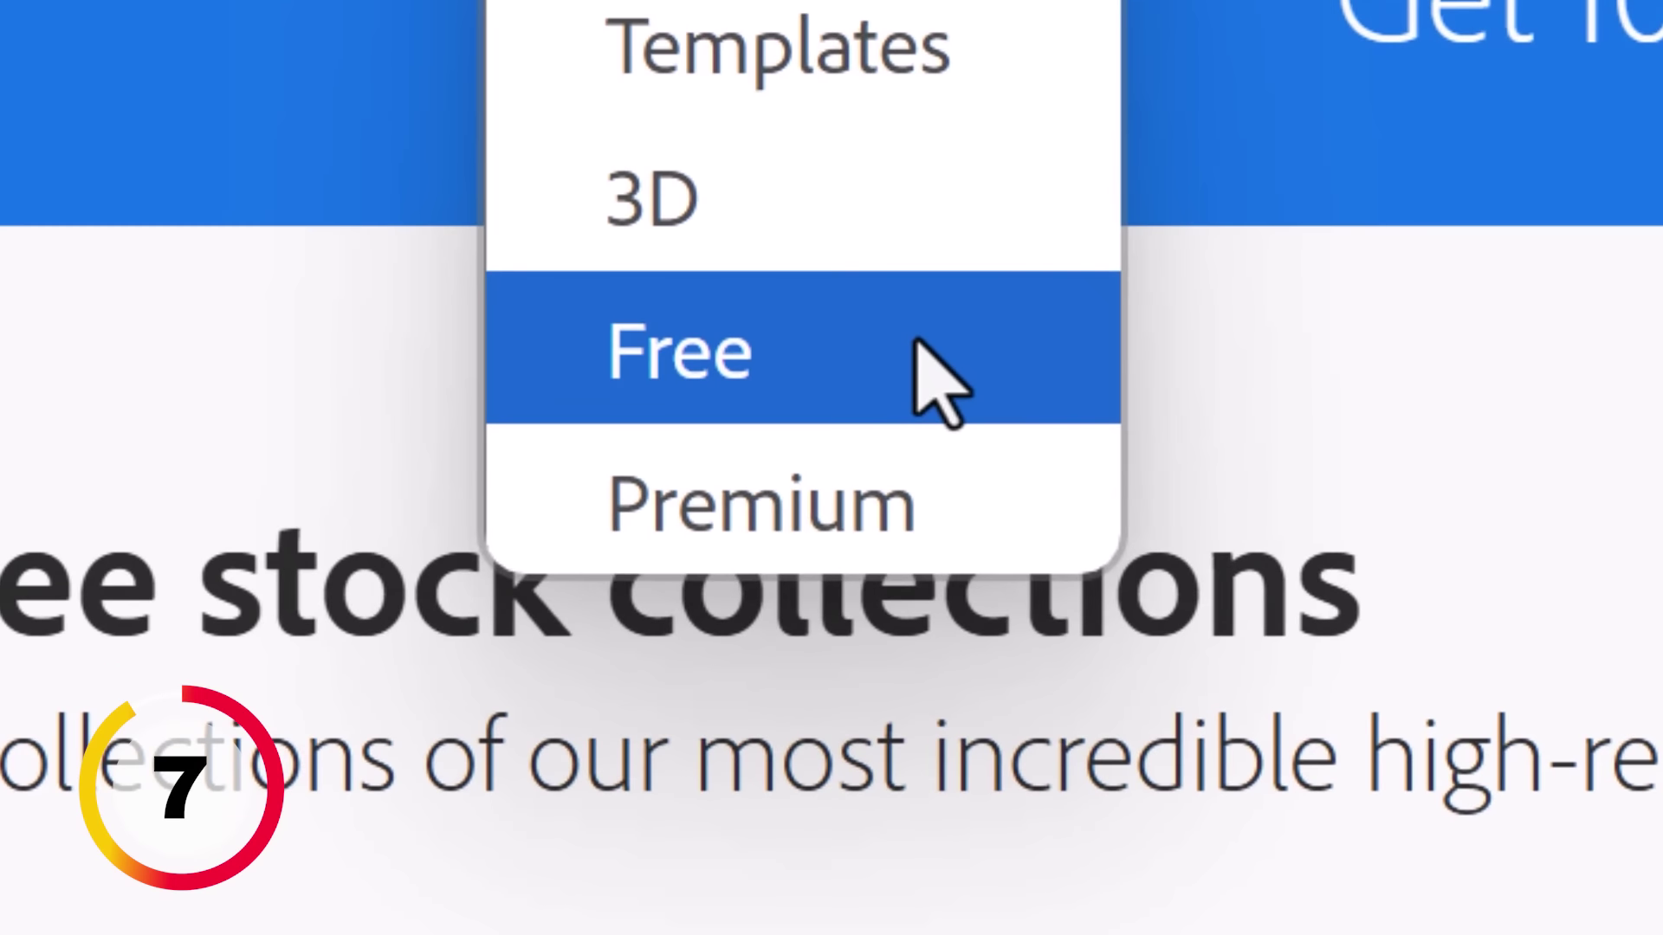
click(715, 596)
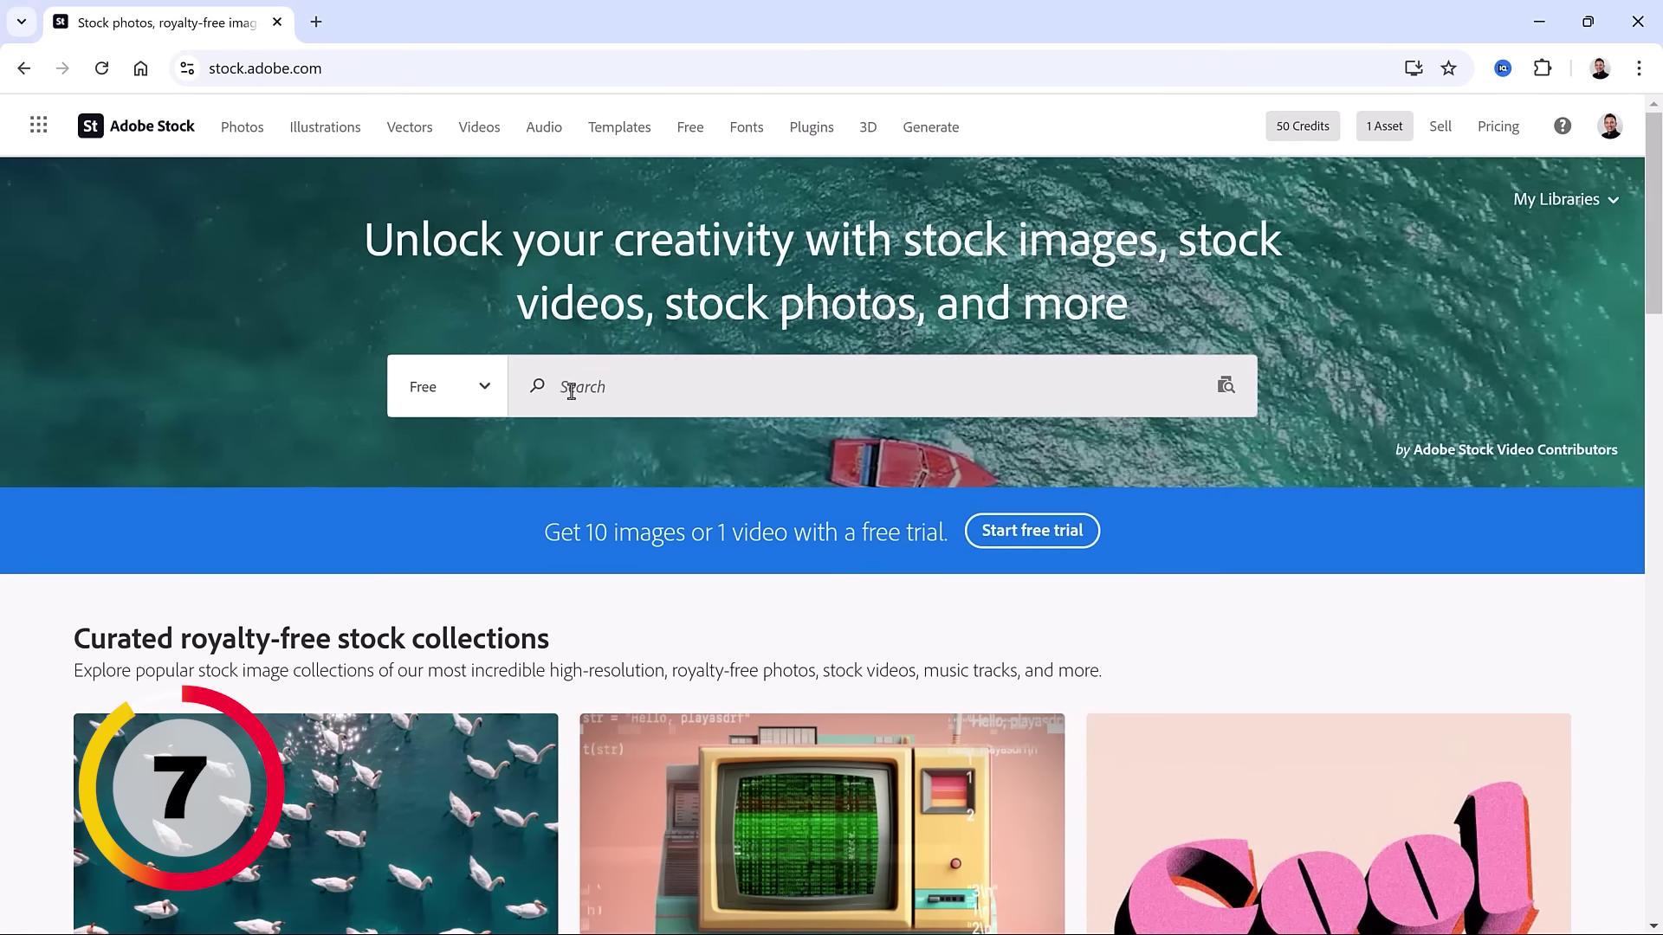
click(568, 386)
text(car)
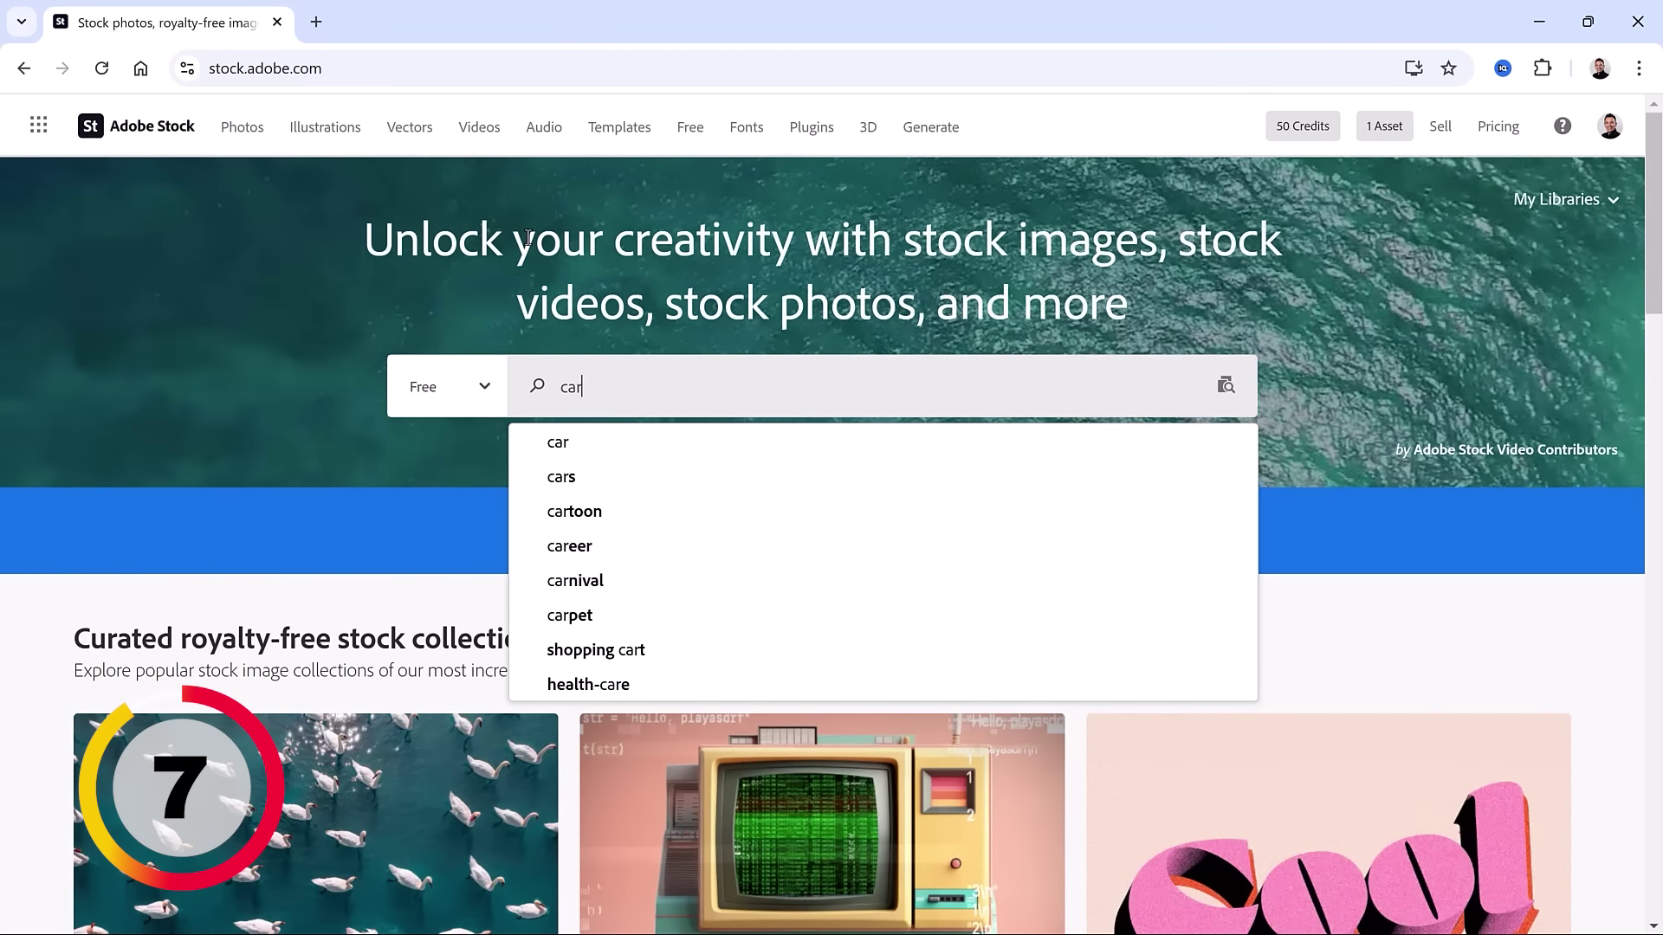
key(Return)
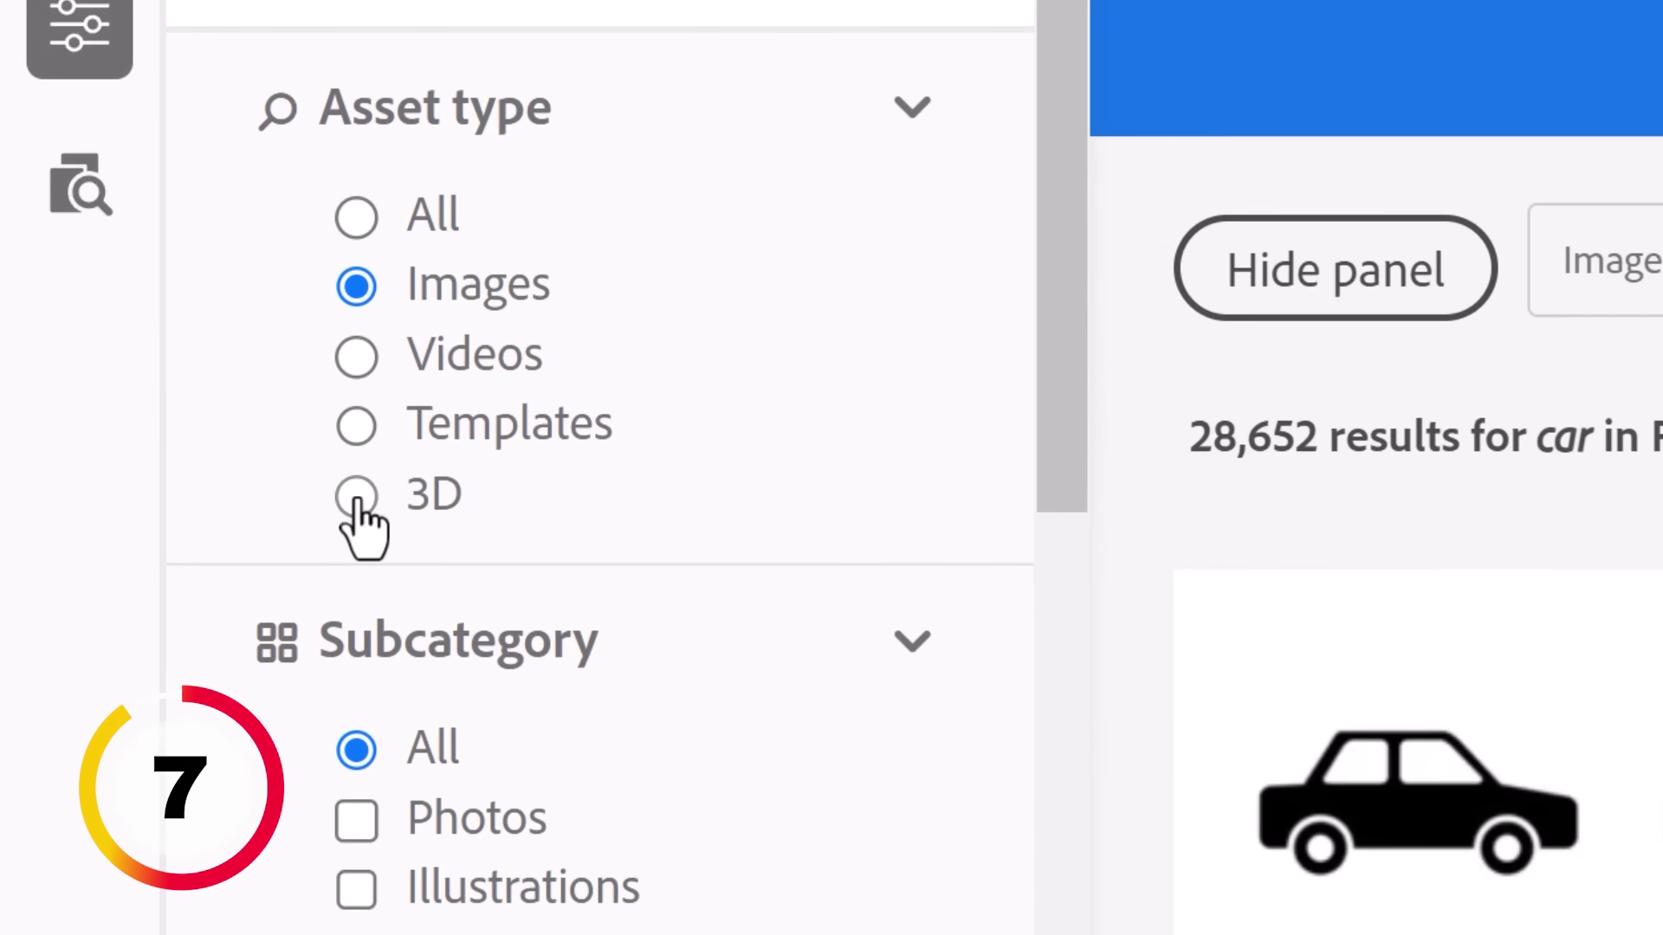
click(206, 451)
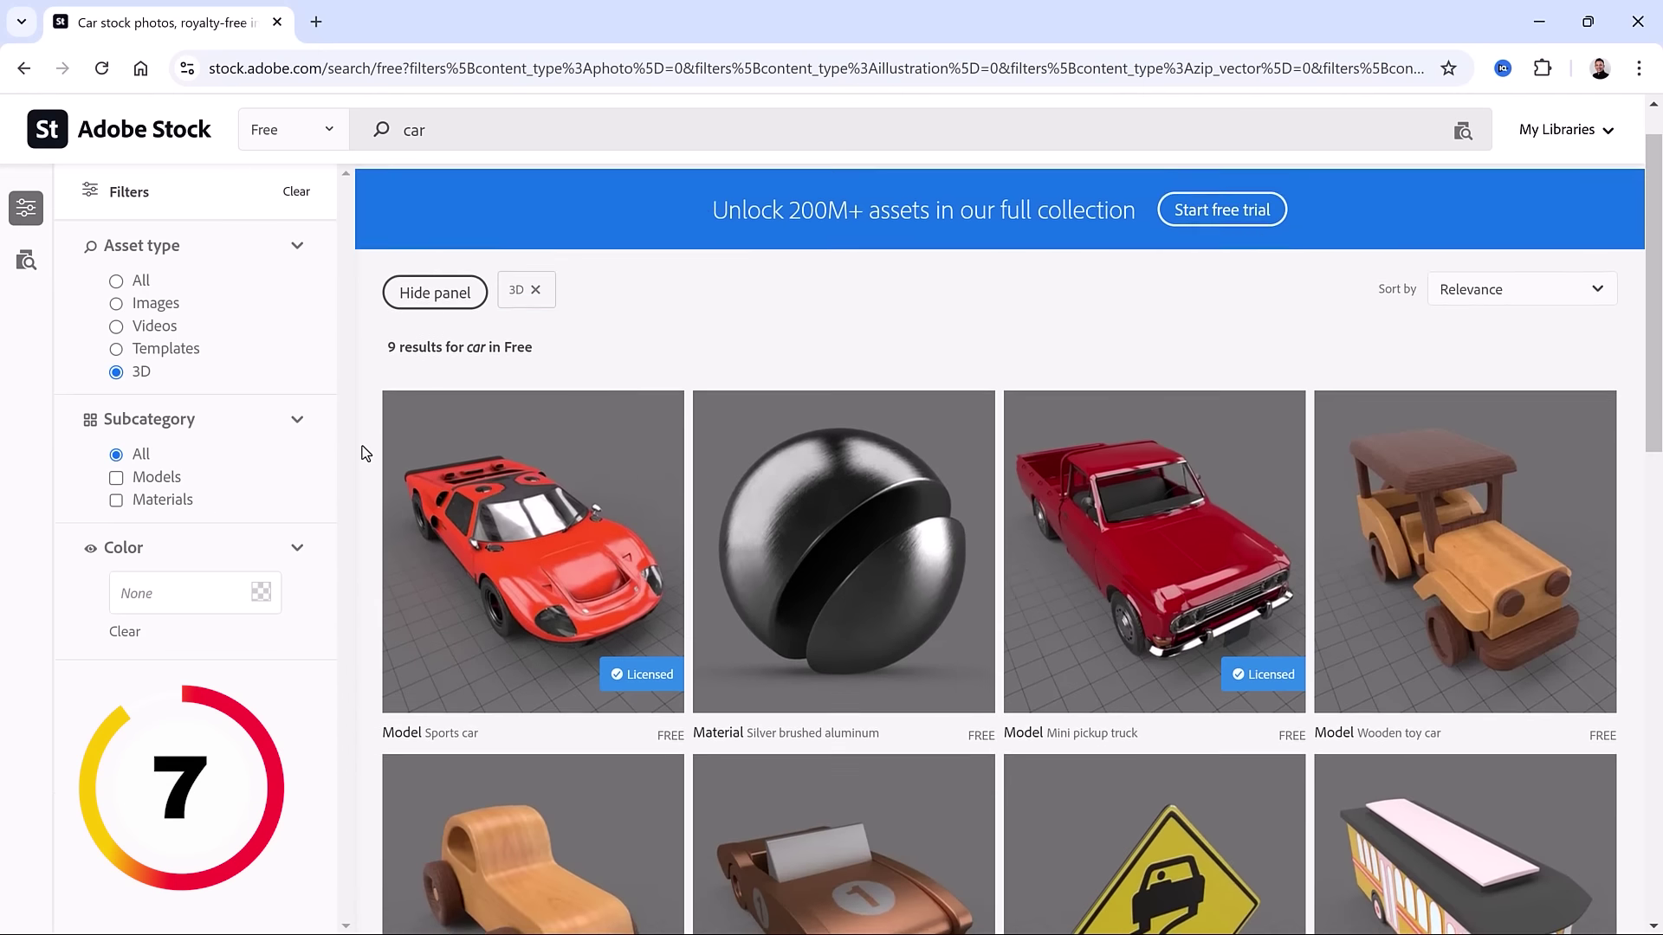
scroll(676, 605, down, 2)
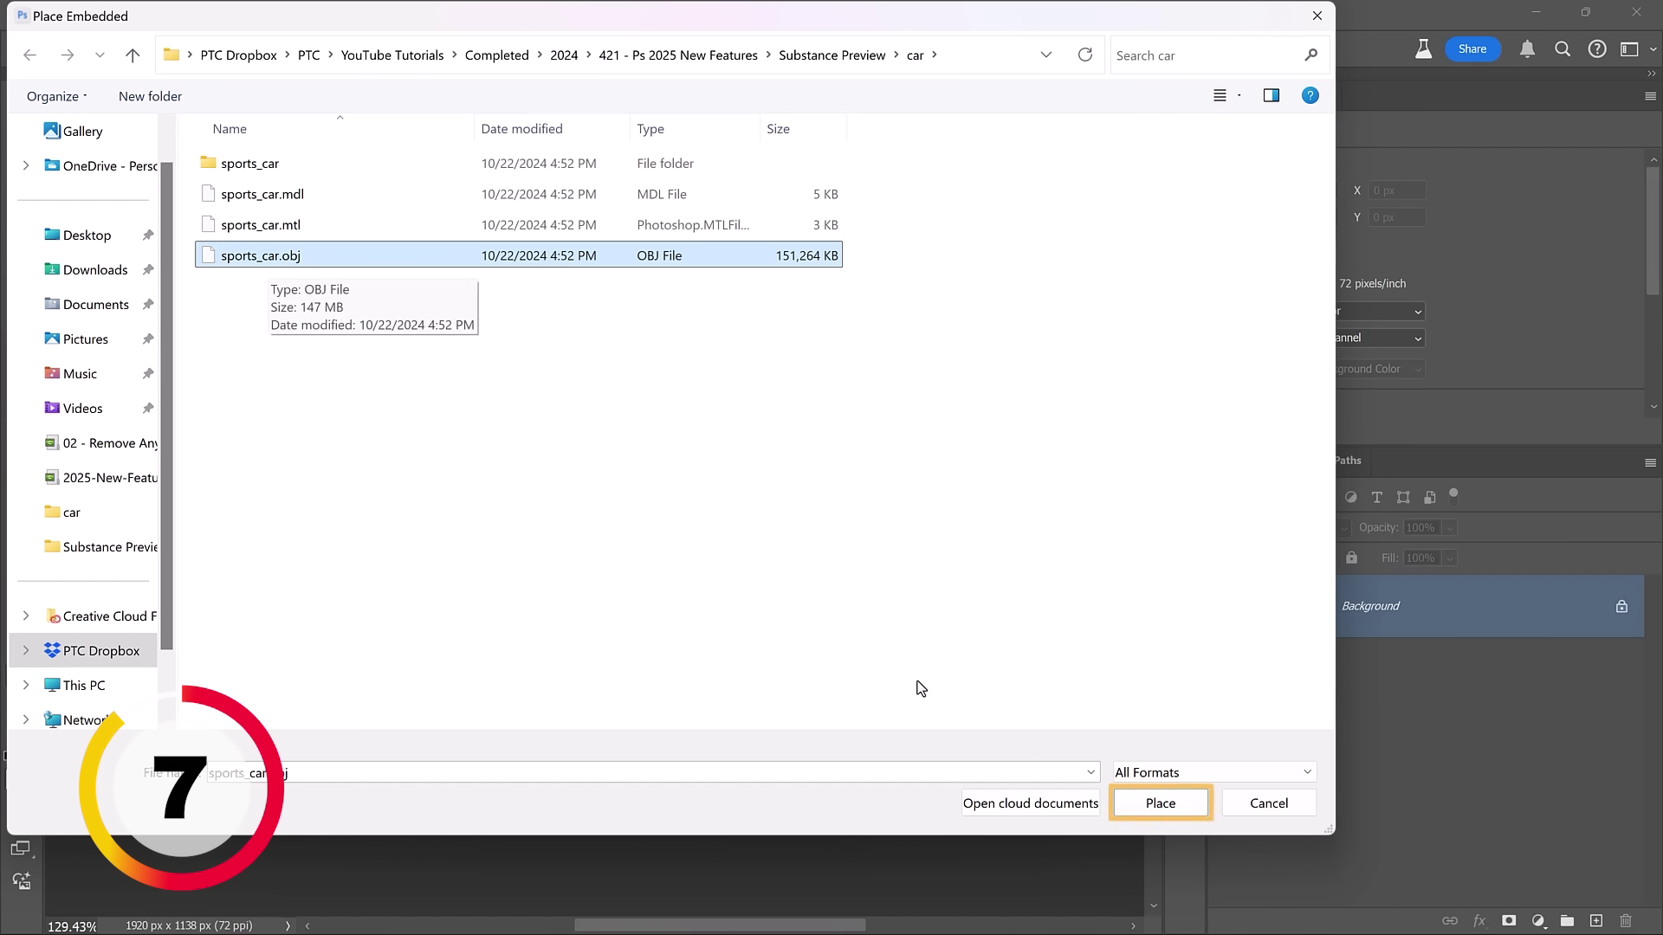
- Place the red sports car over the night street as an embedded smart object and commit it
click(1159, 798)
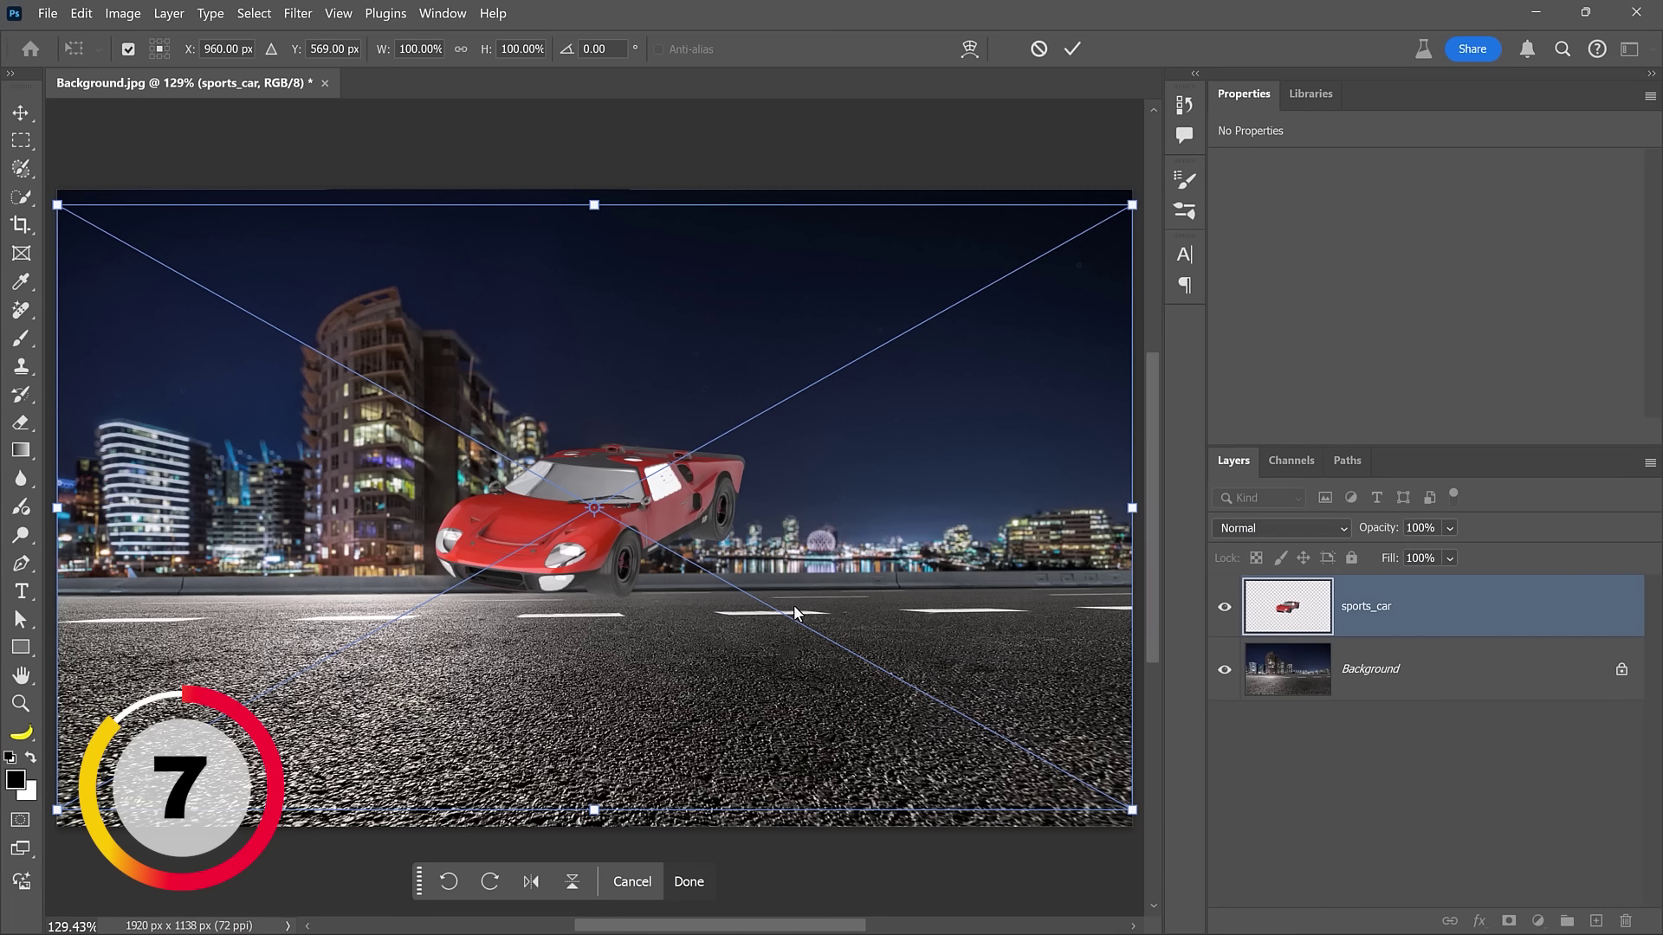
key(Return)
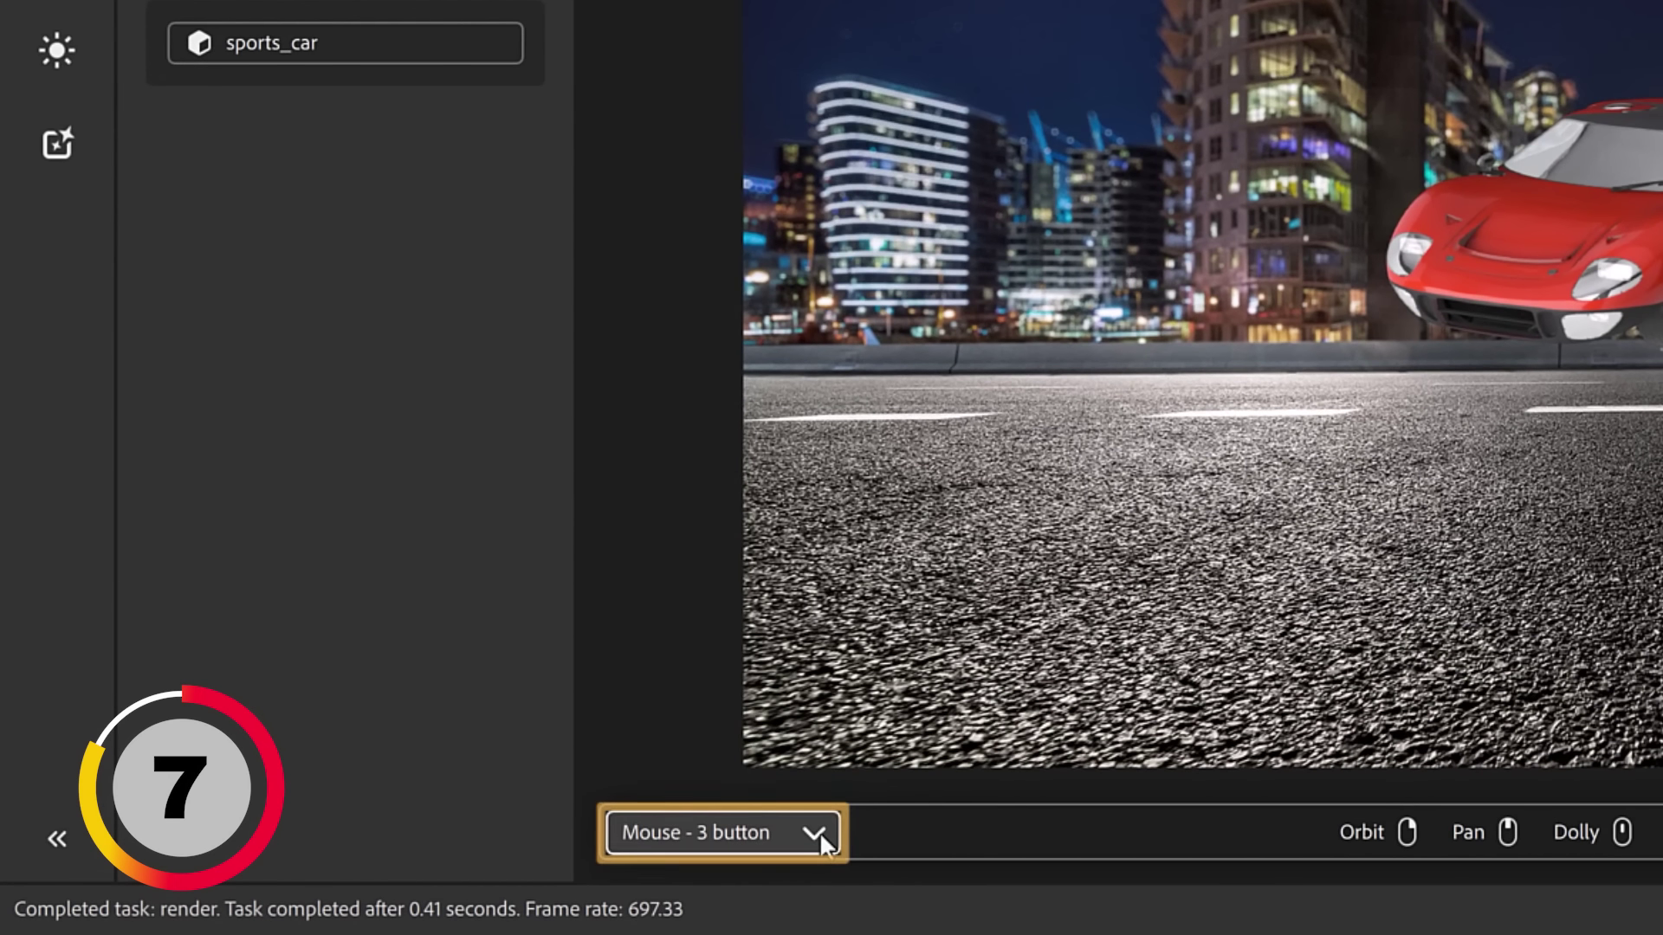
- Review the navigation schemes and keep Mouse - 3 button selected
click(819, 831)
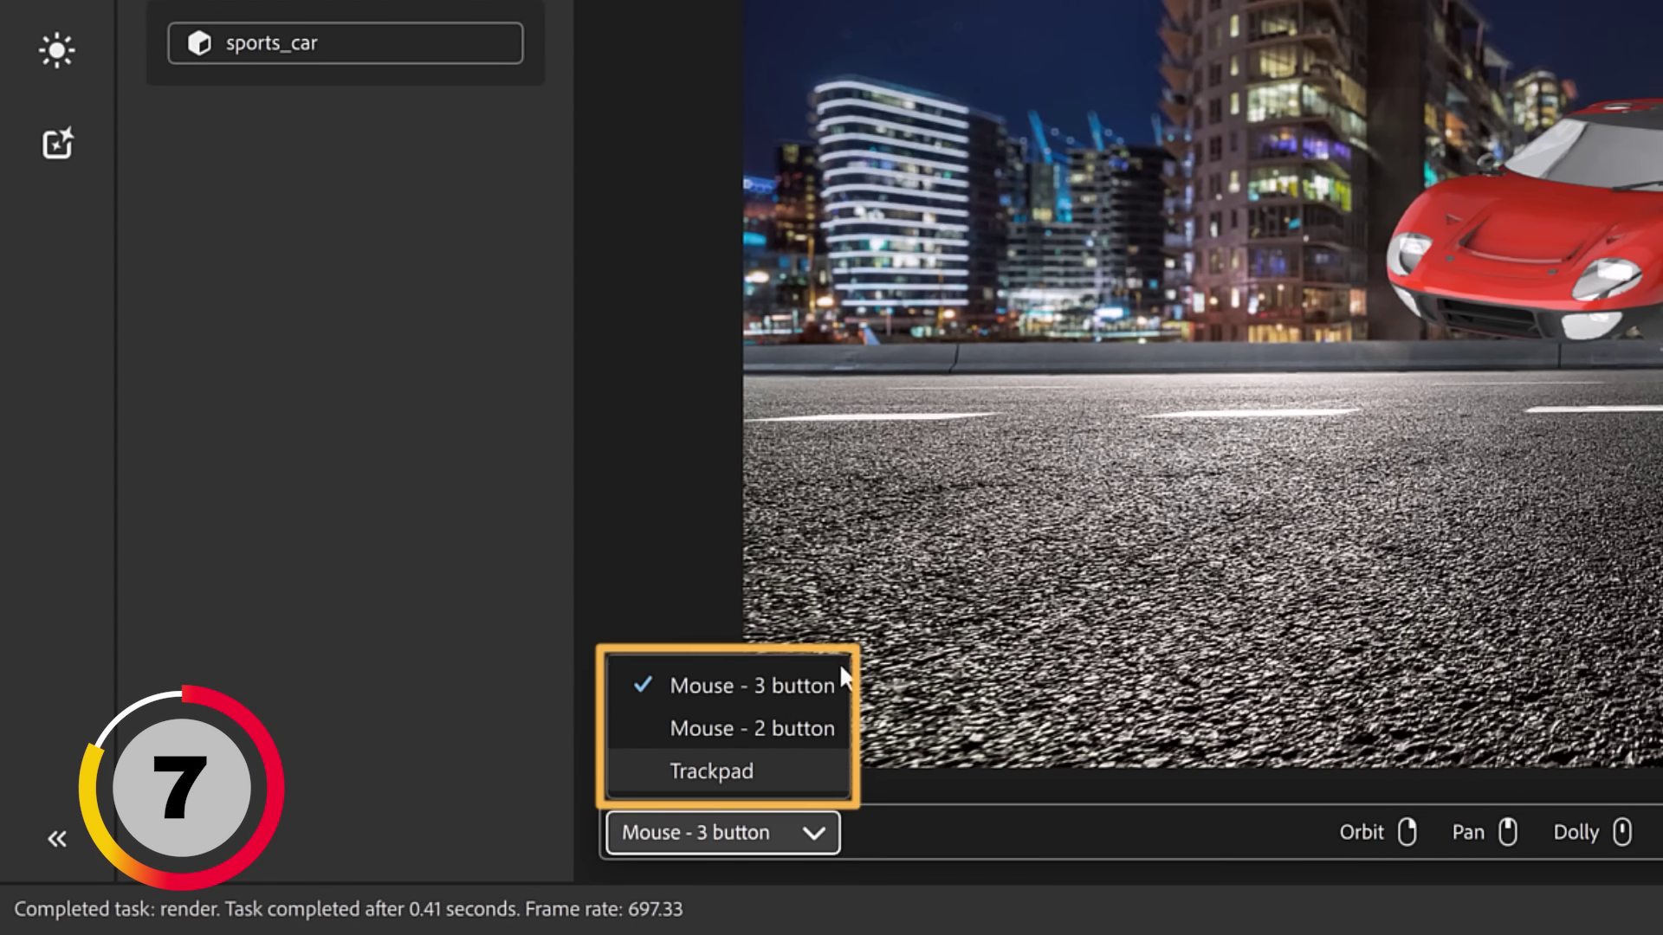
click(833, 842)
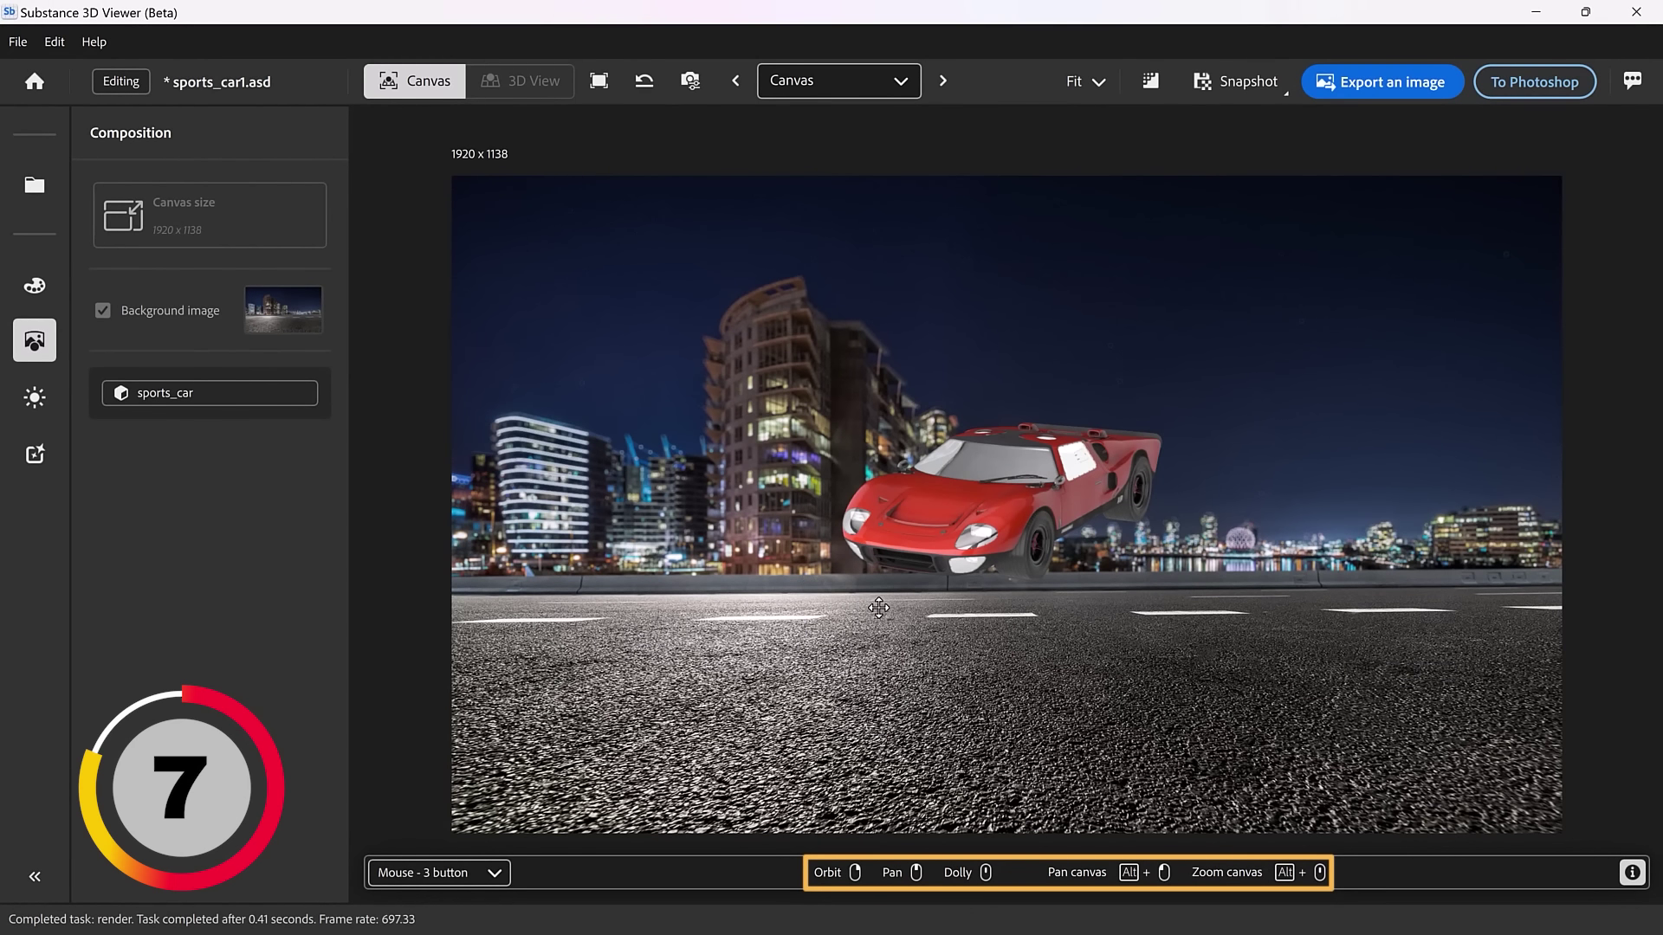
- Rotate the car to a front three-quarter pose and bring it larger onto the road
mouse_move(878, 608)
mouse_down()
mouse_move(929, 492)
mouse_move(915, 612)
mouse_move(889, 631)
mouse_up()
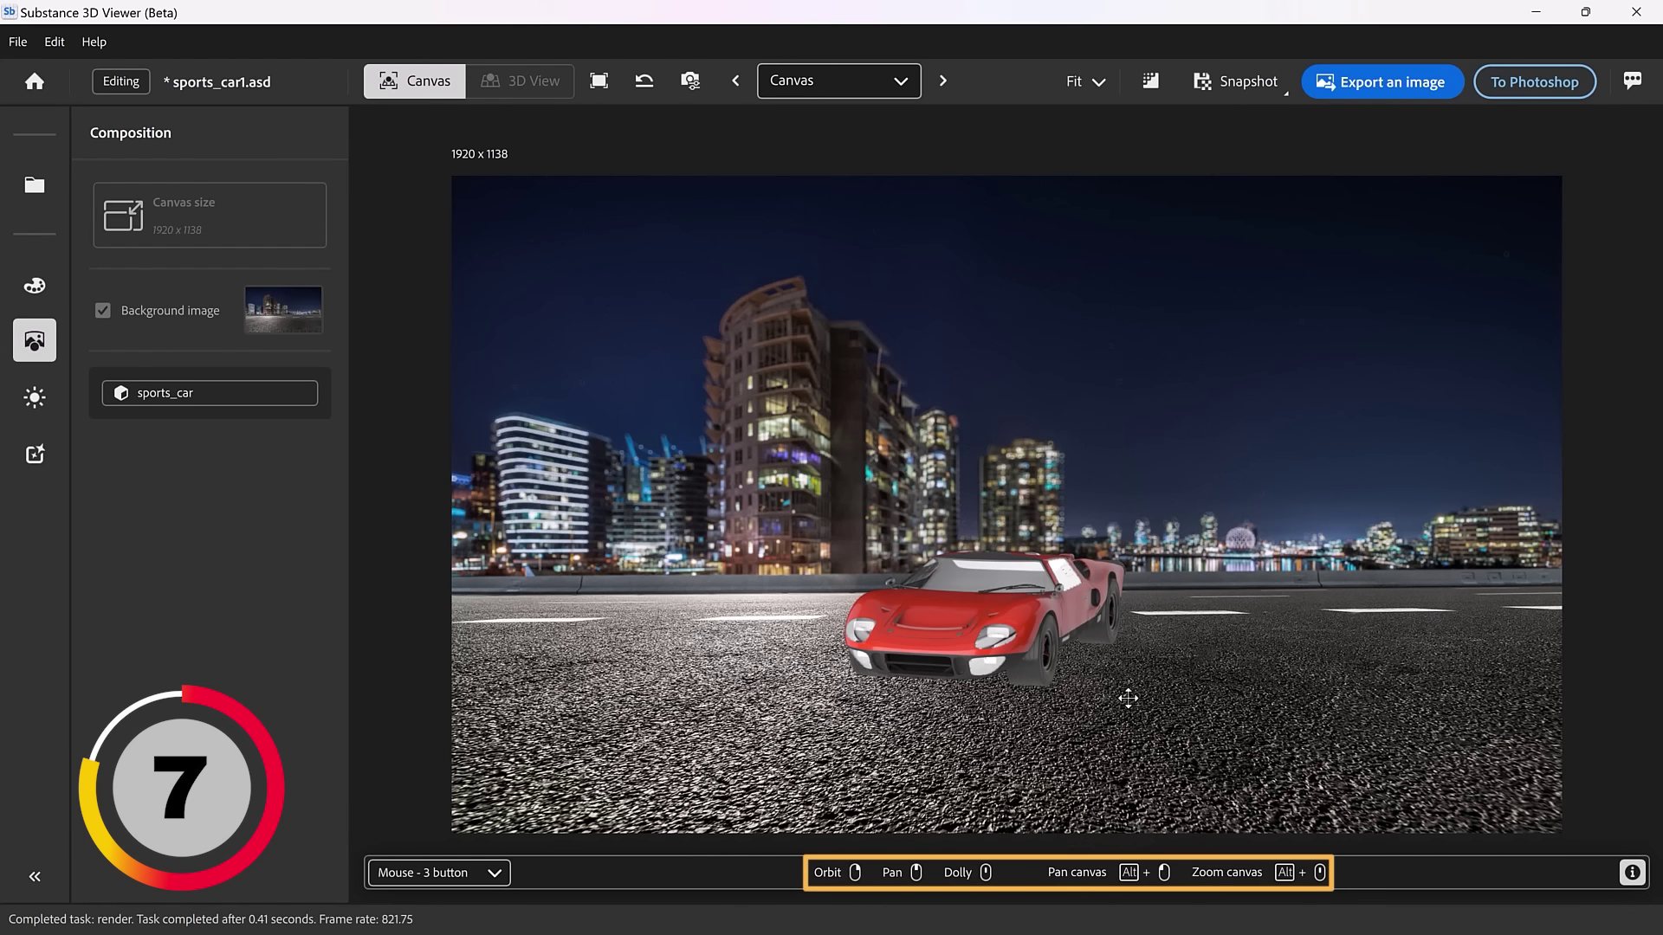
drag(1005, 656, 942, 654)
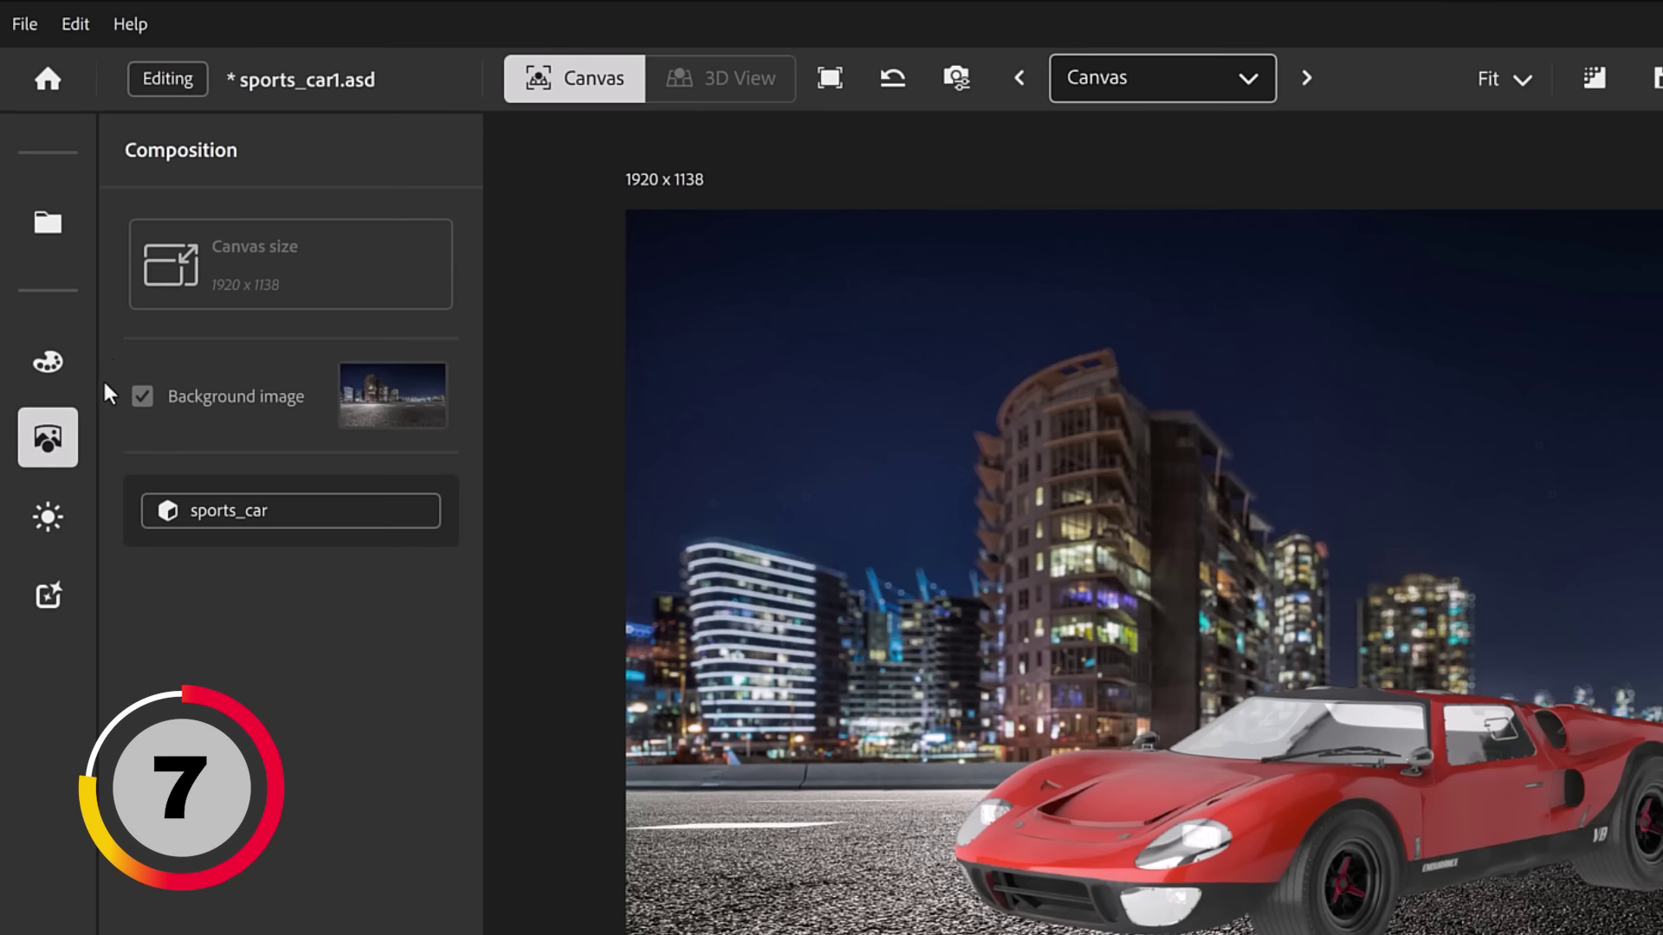
- Enable Ground plane, Ray tracing and Reflections so the car shadows and reflects on the road
click(70, 517)
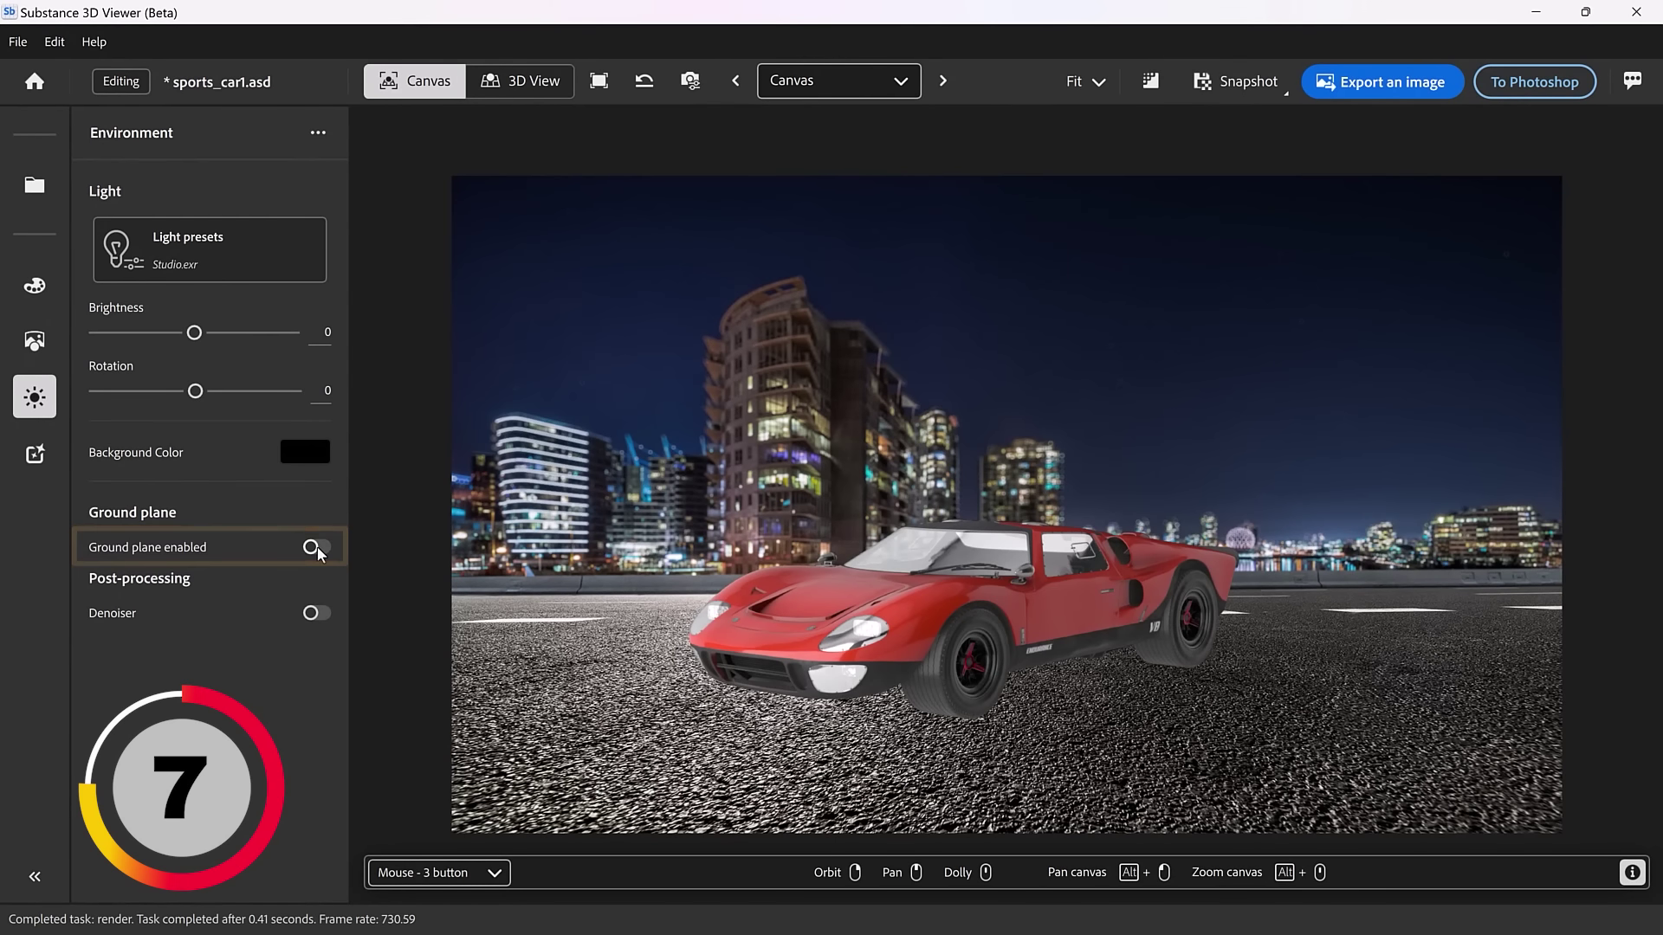
click(317, 547)
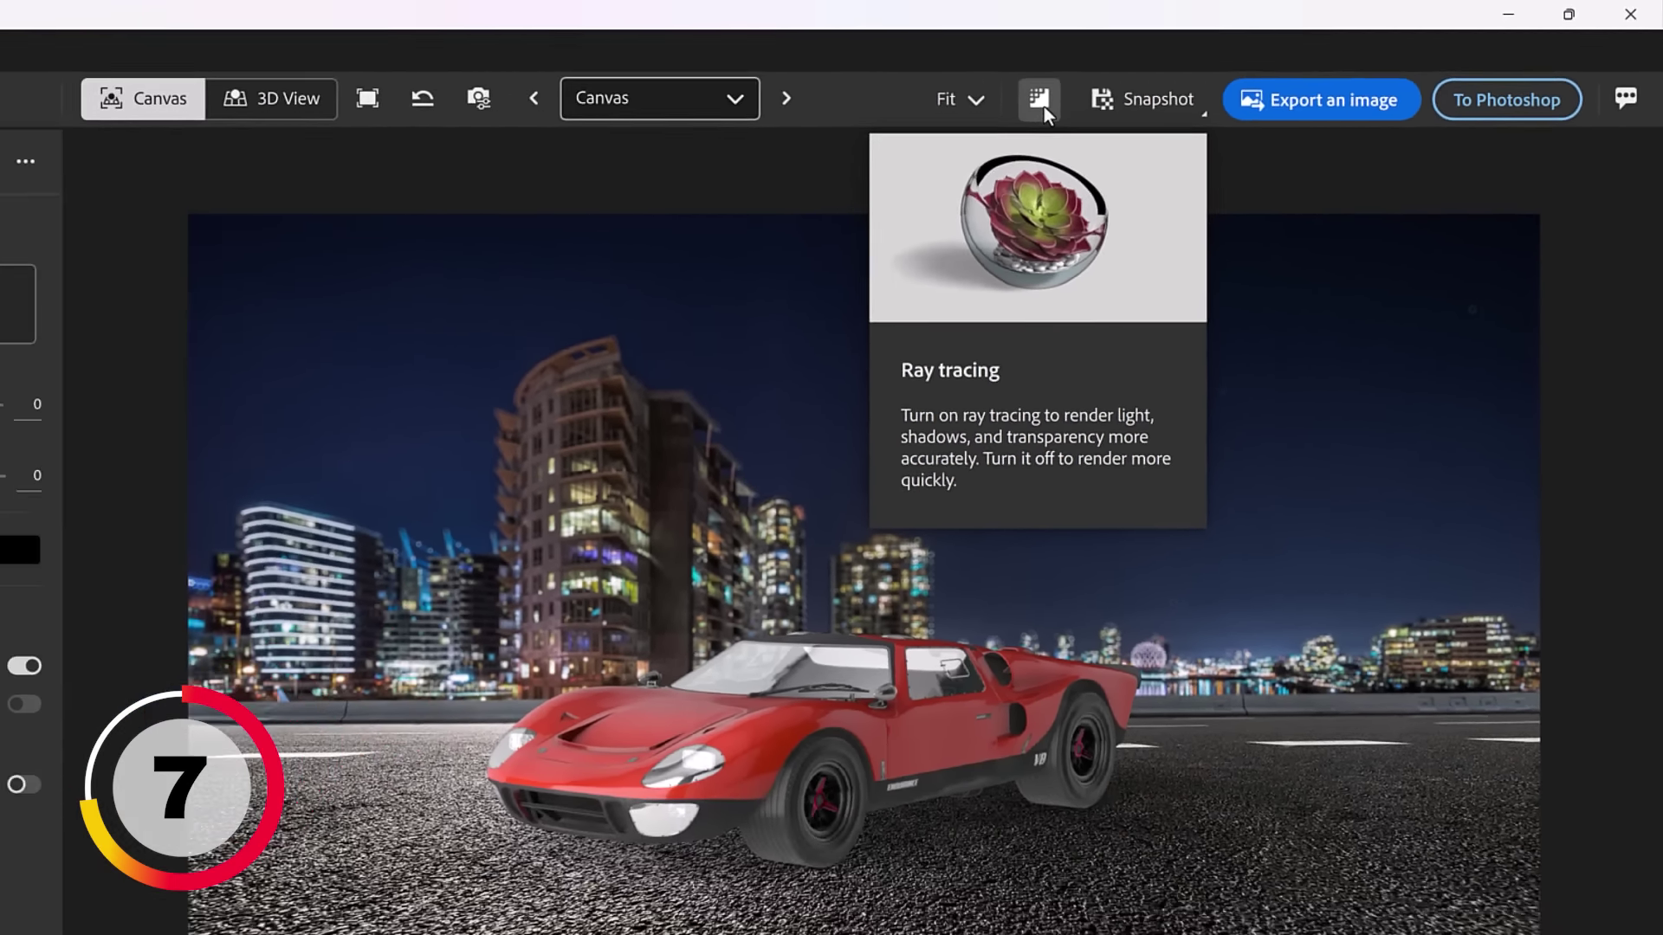
click(1041, 102)
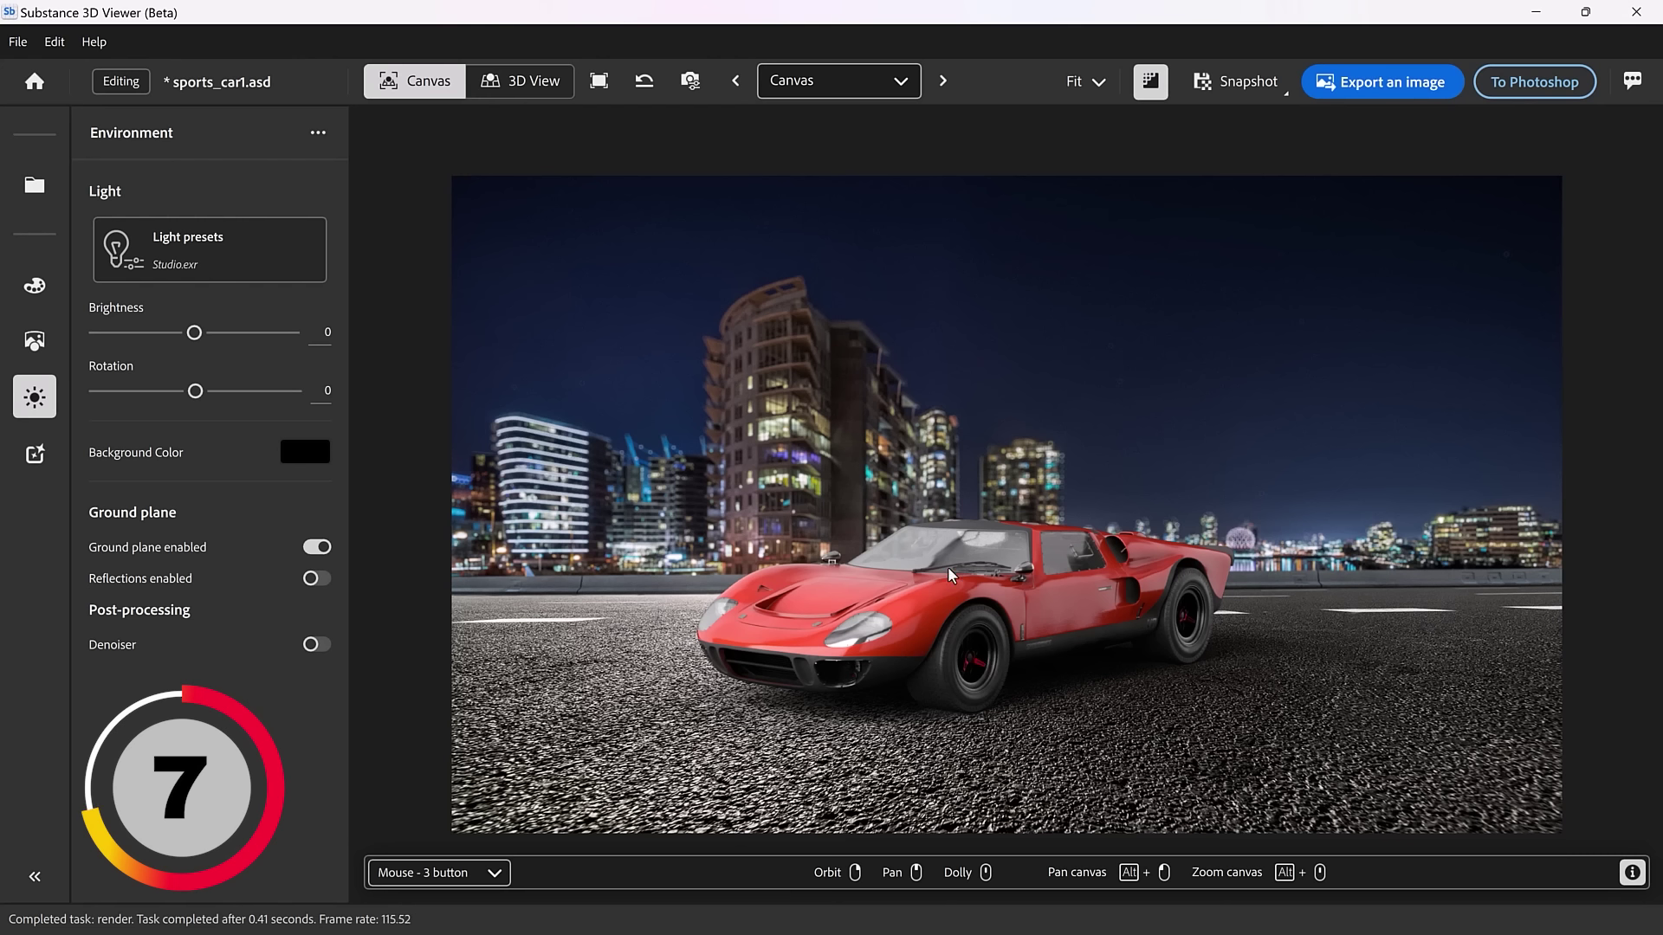
click(313, 579)
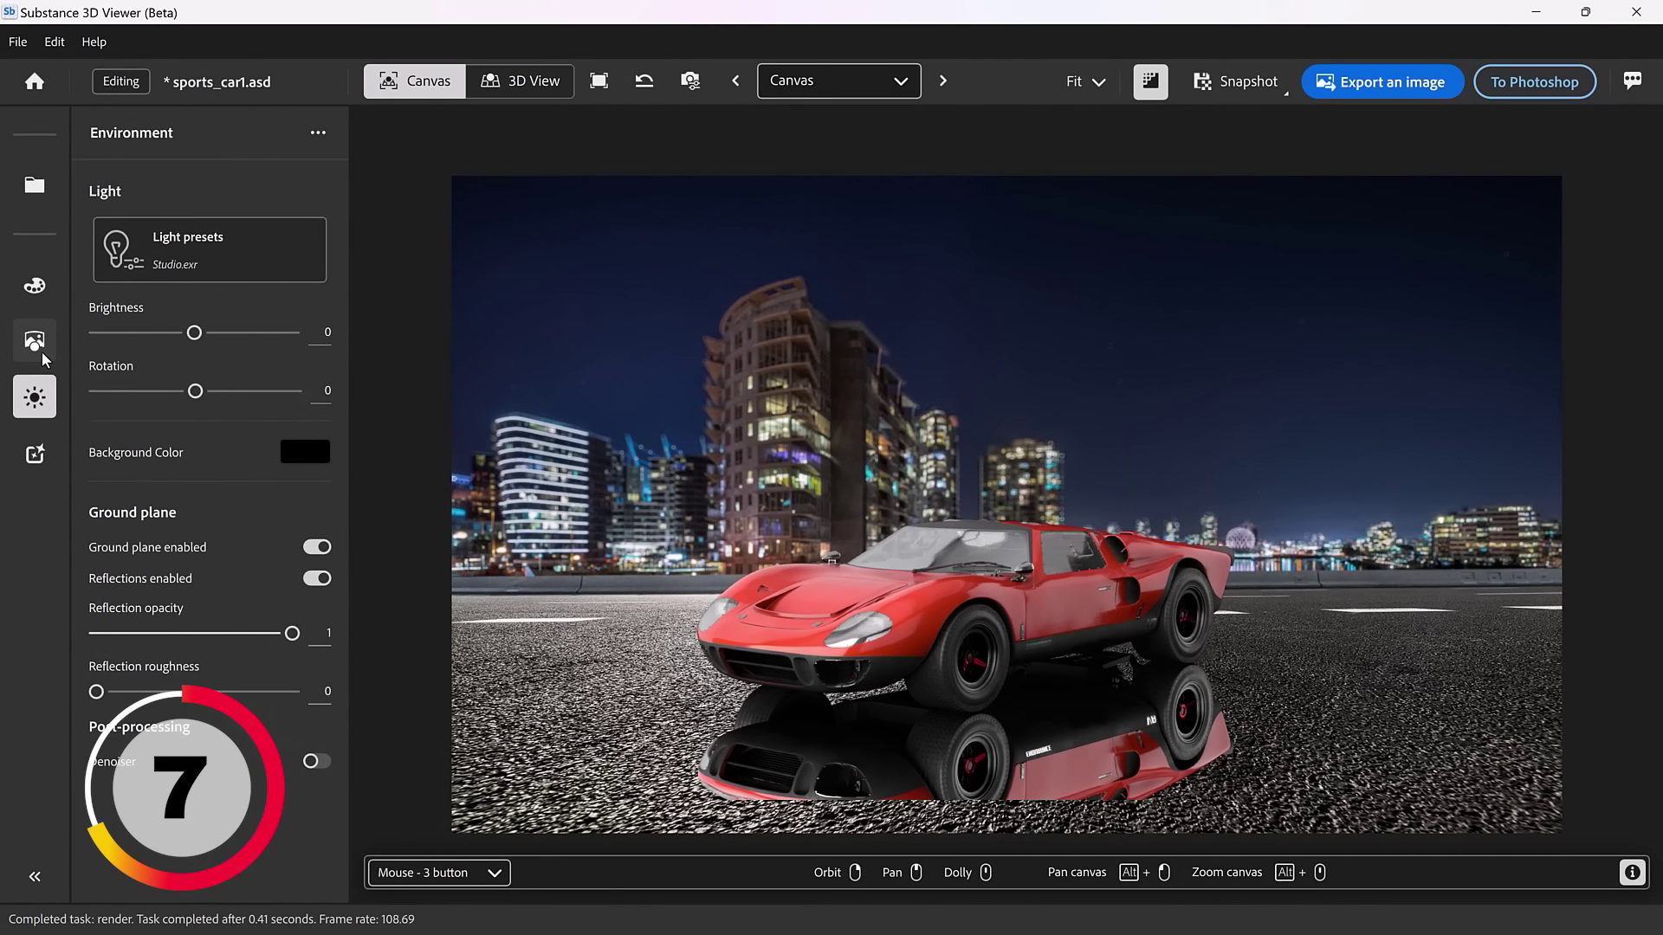
- Enlarge the car's frame in the Composition panel and drag the car higher on the road
click(81, 343)
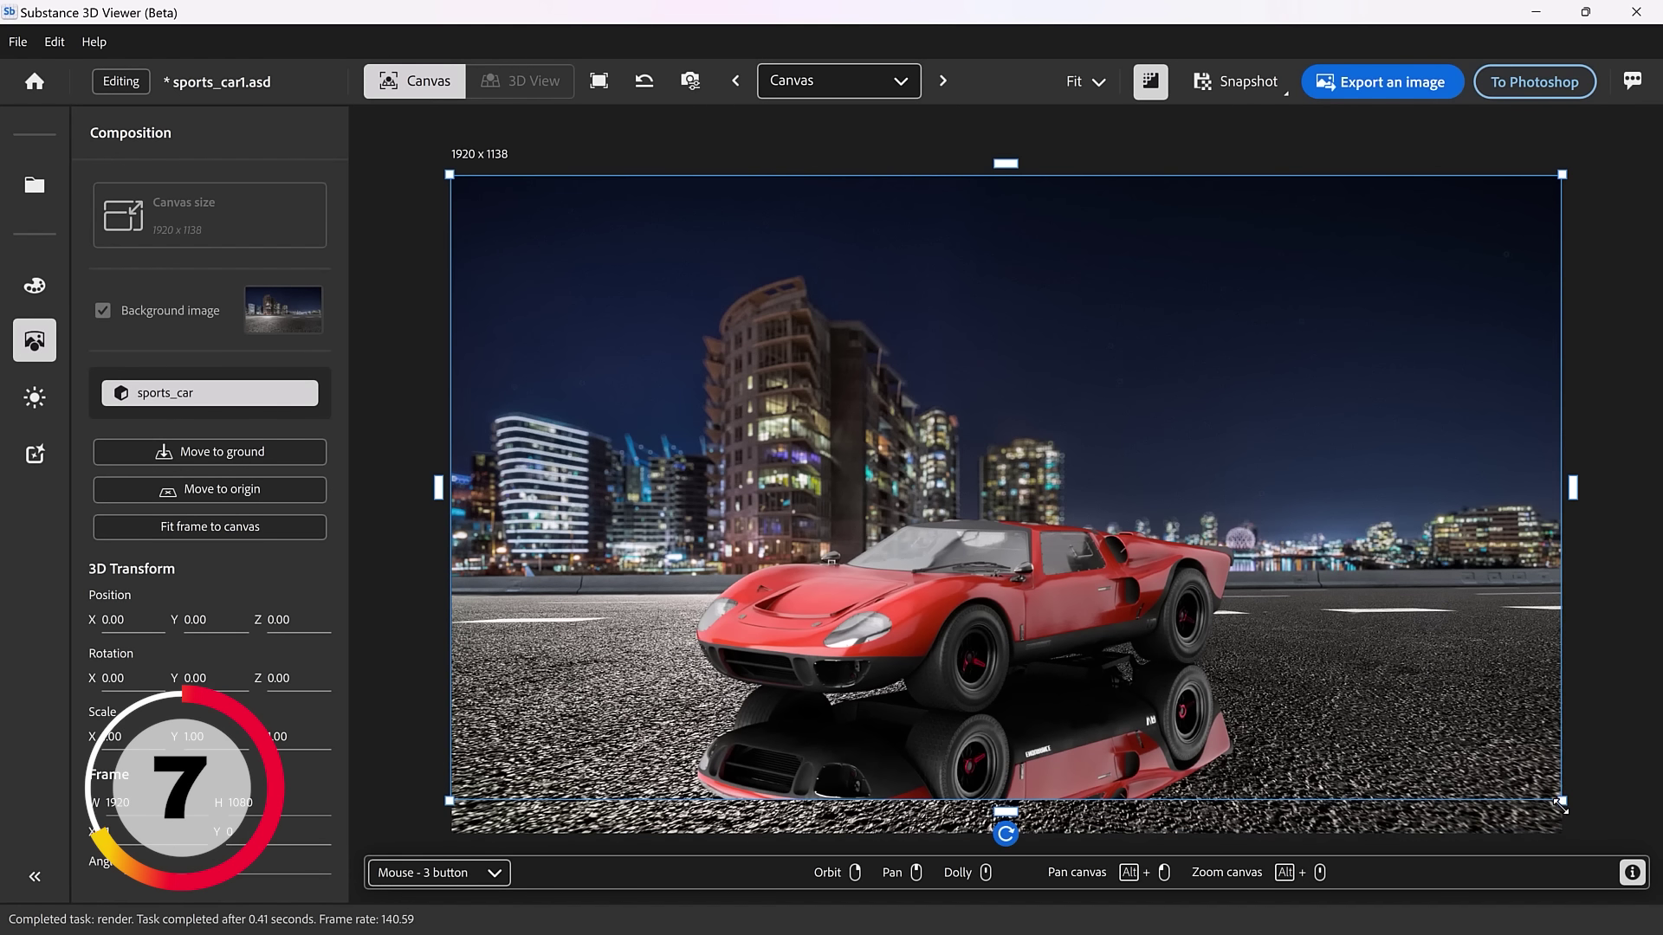
drag(1559, 804, 1611, 844)
click(1609, 842)
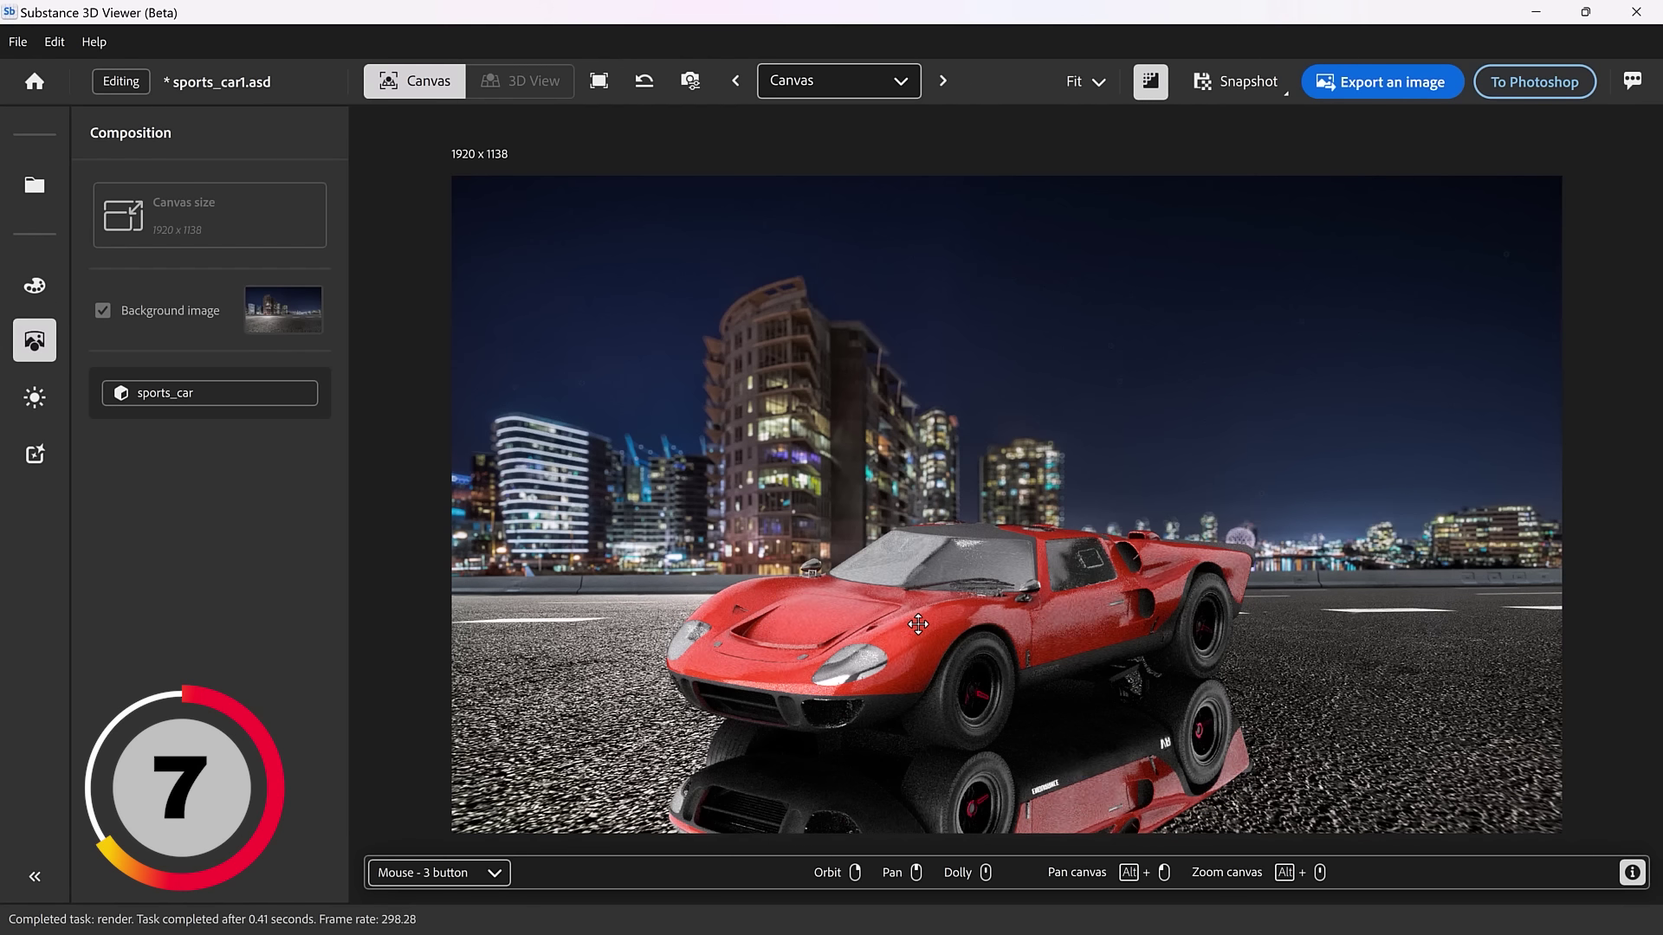
drag(914, 619, 972, 642)
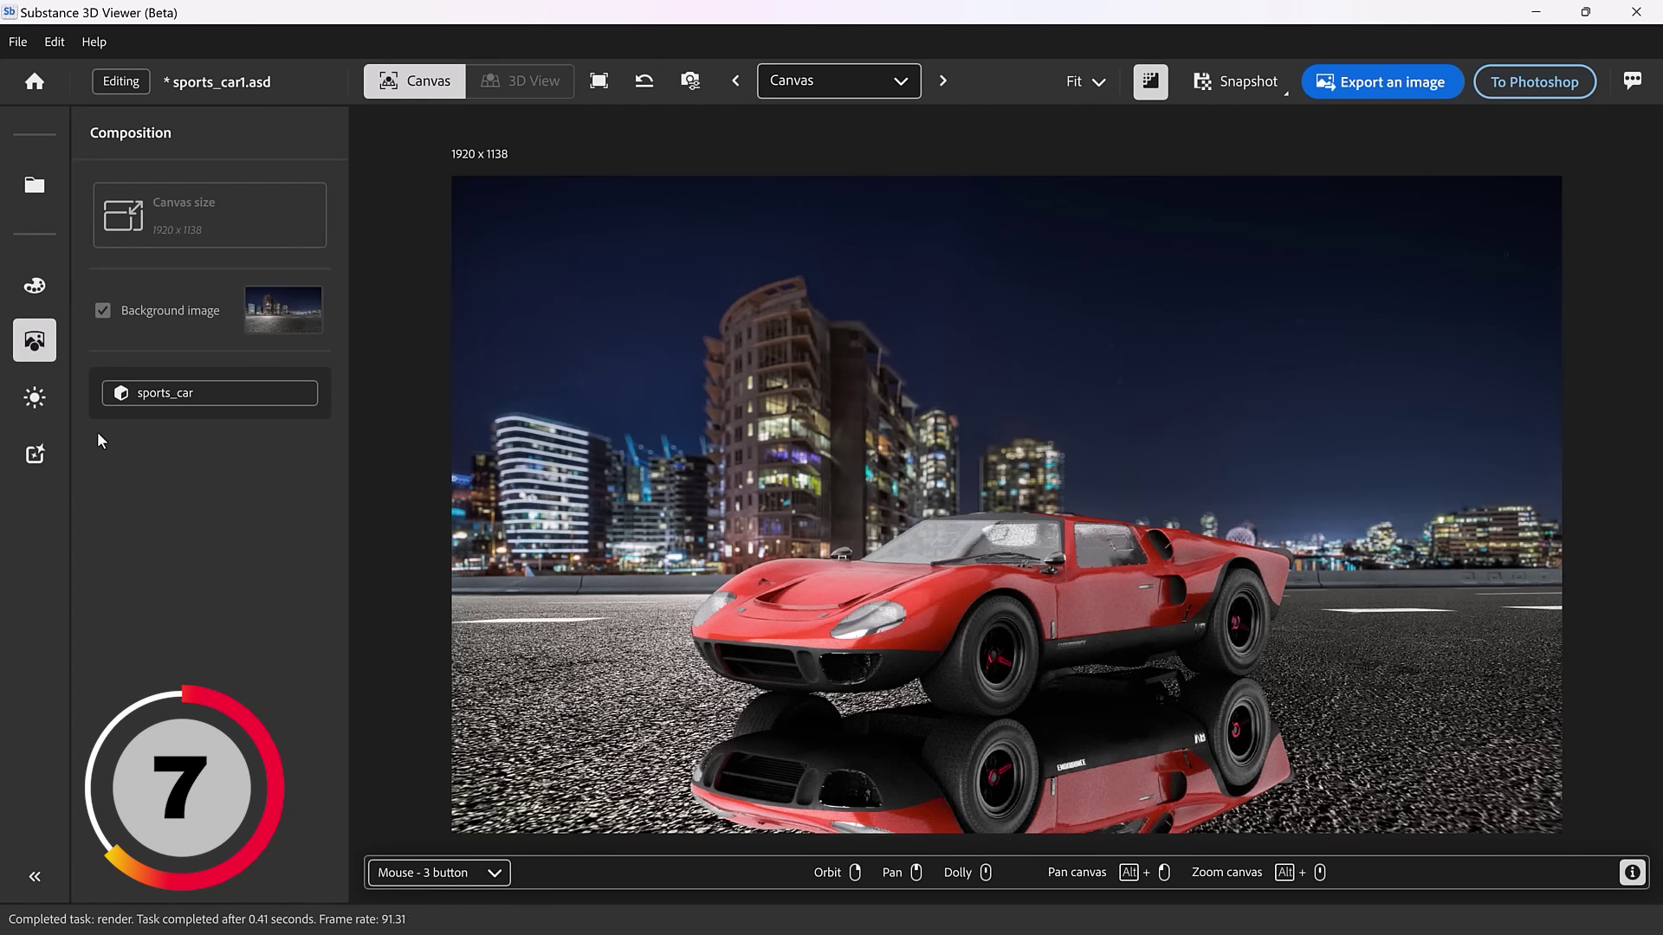
- Set reflection opacity to 0.18 and the light to brightness 0.83, rotation +128
click(34, 398)
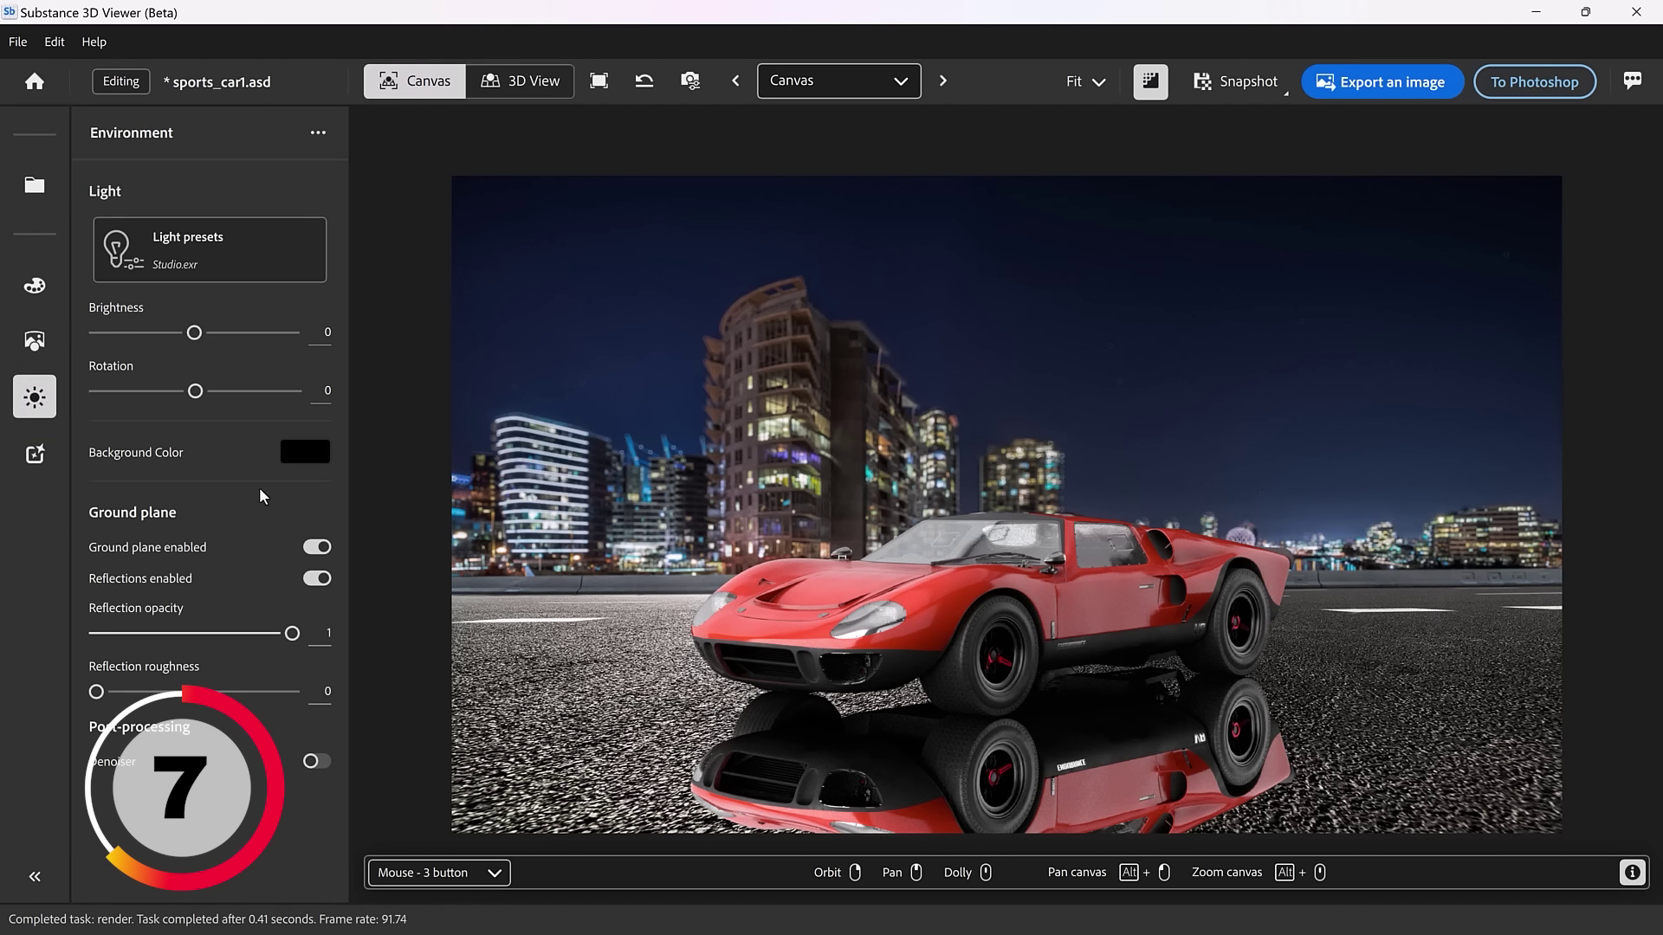
drag(291, 638, 133, 638)
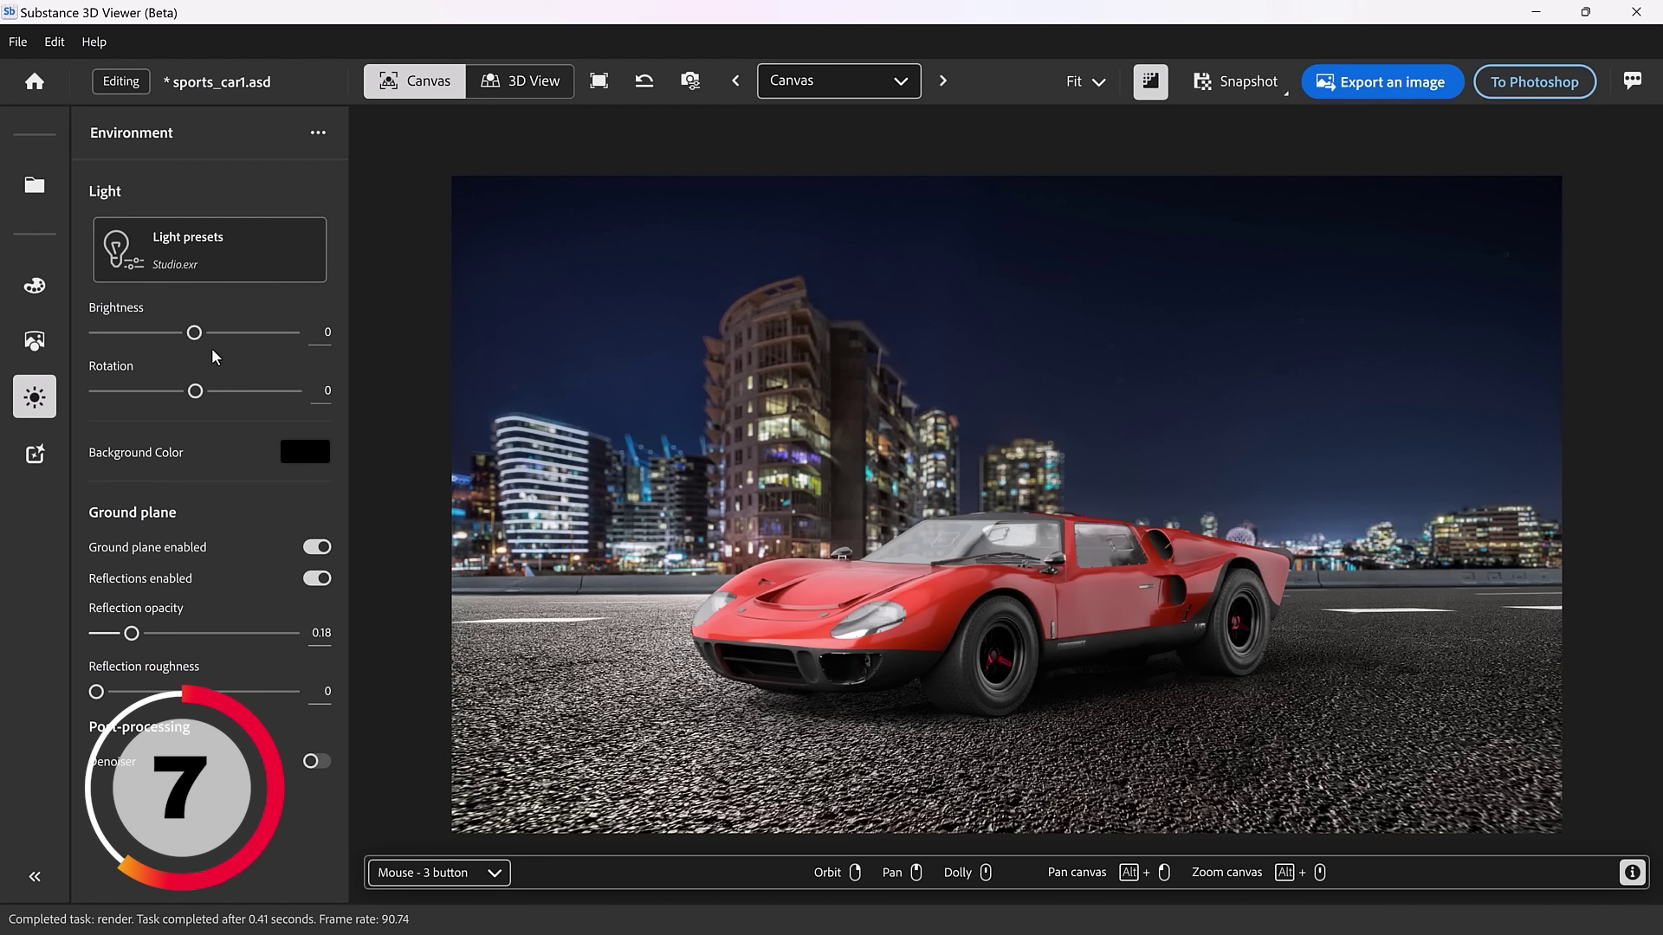
drag(195, 334, 226, 406)
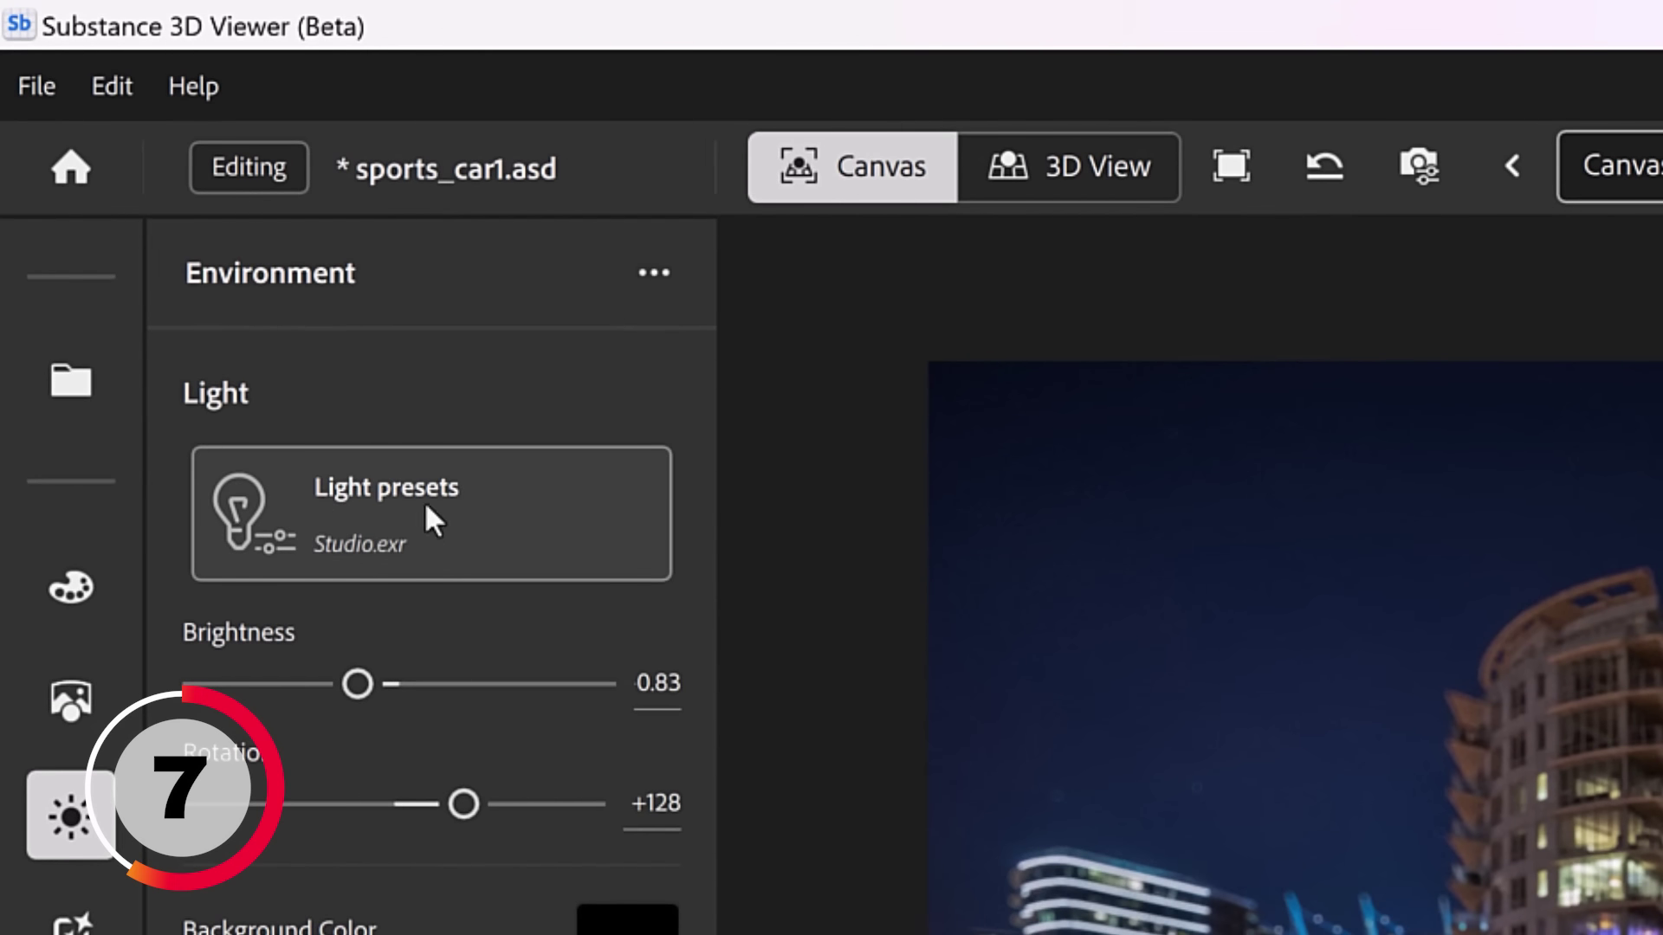
- Try the Exterior and Atelier light presets on the car
click(397, 546)
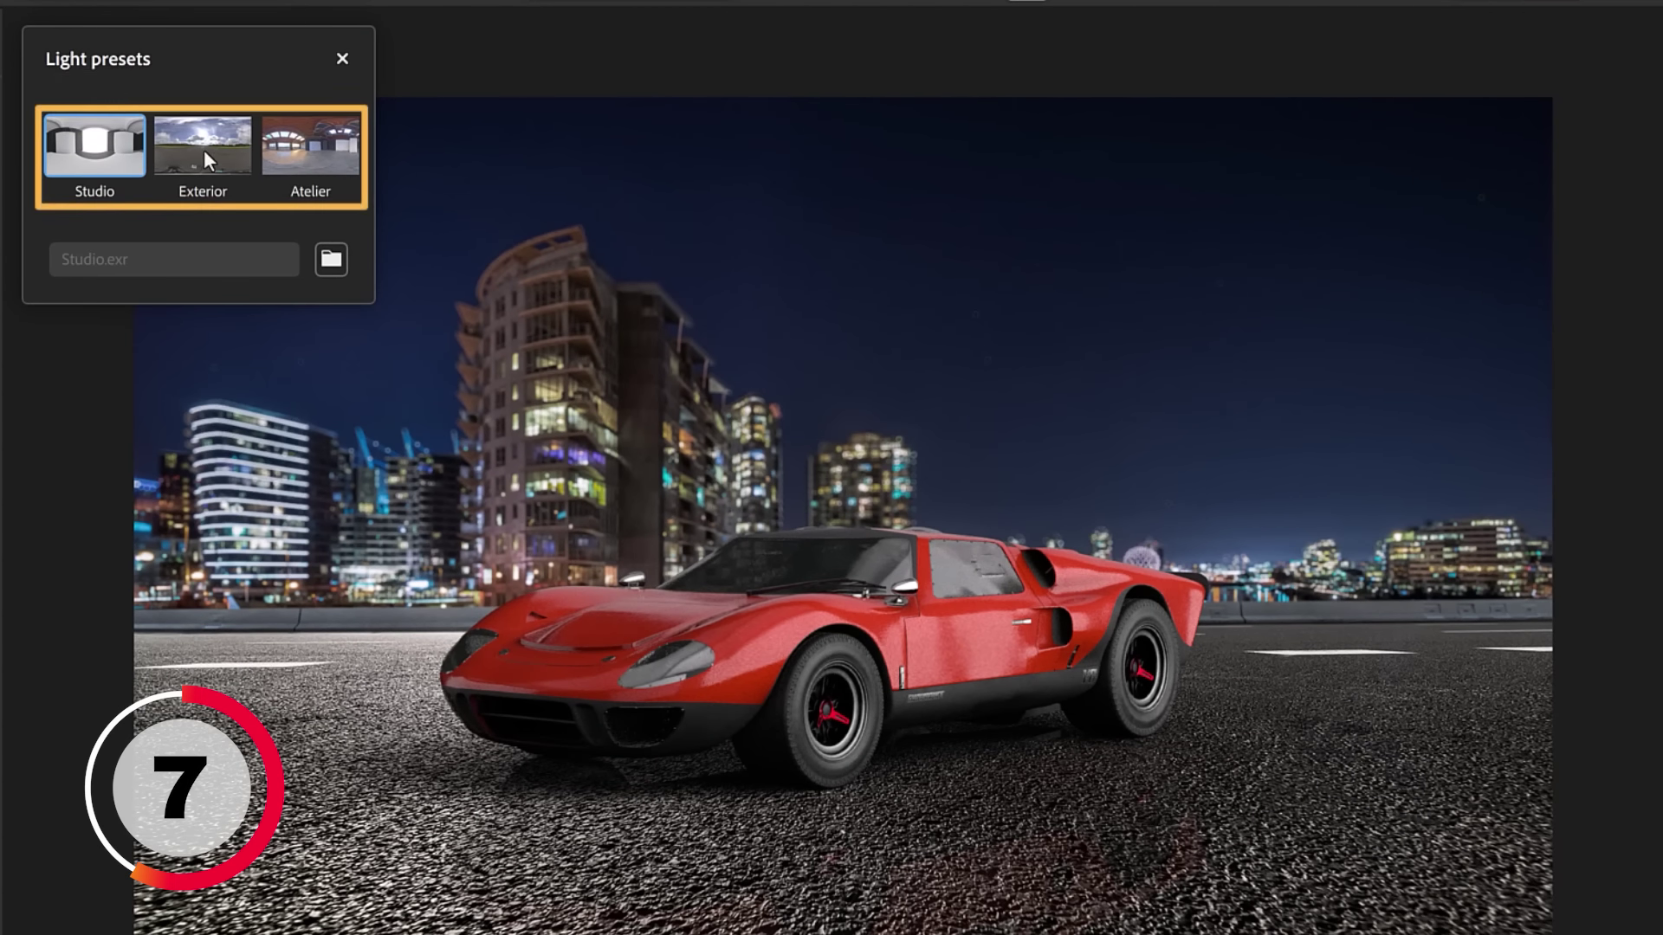
click(234, 159)
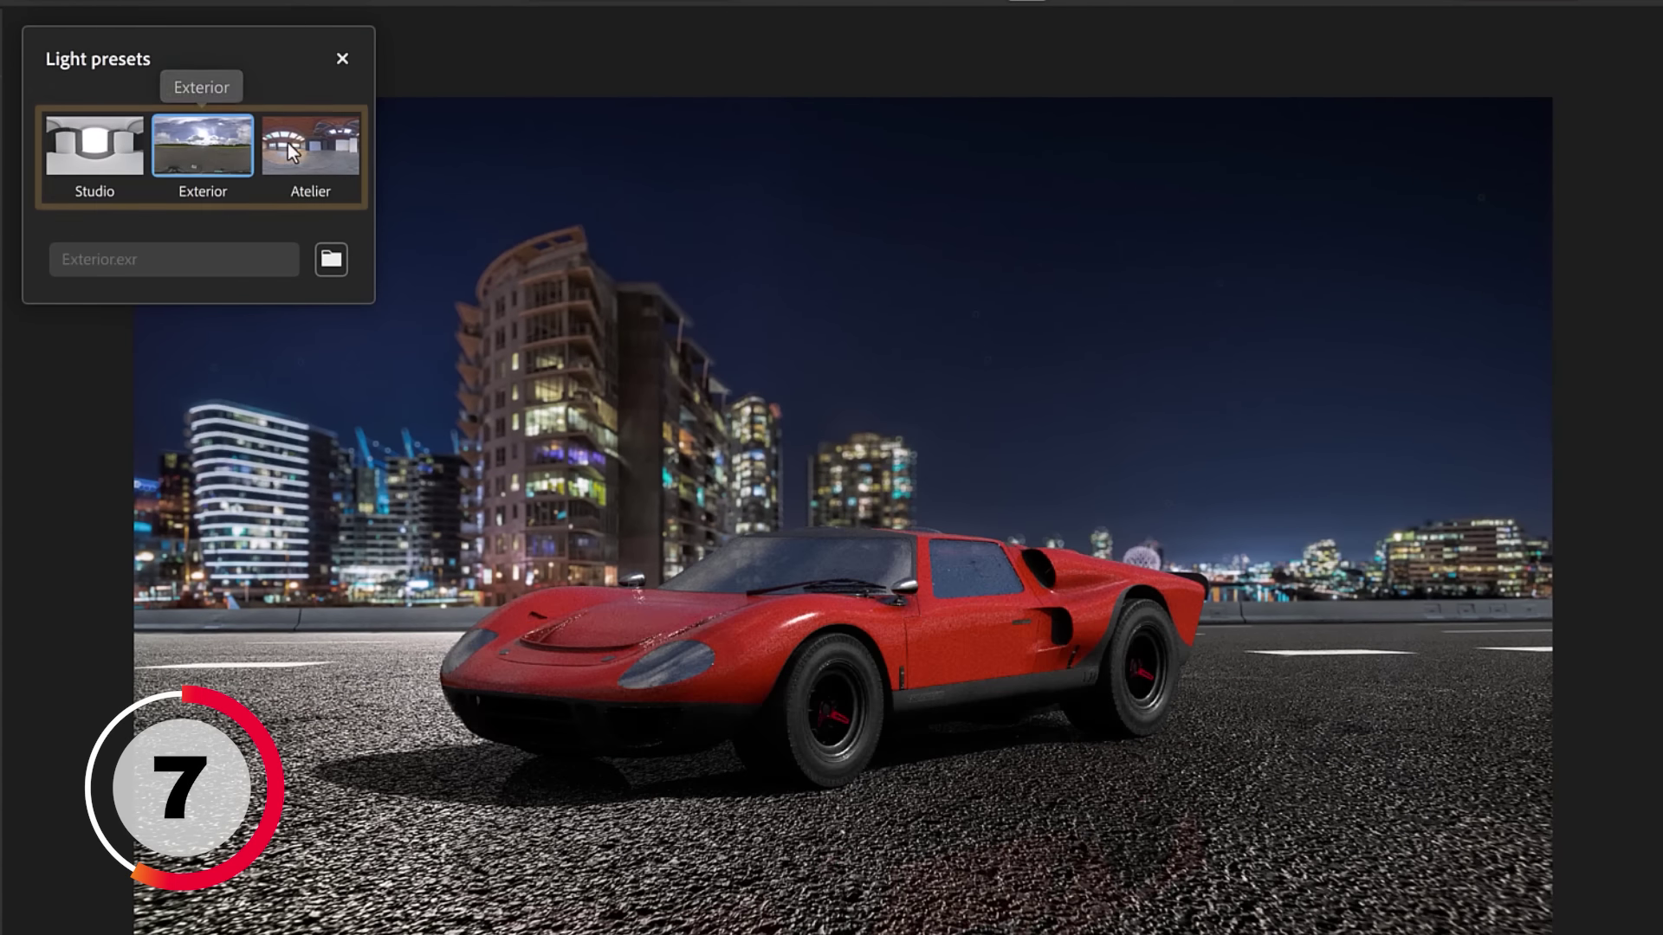
click(325, 151)
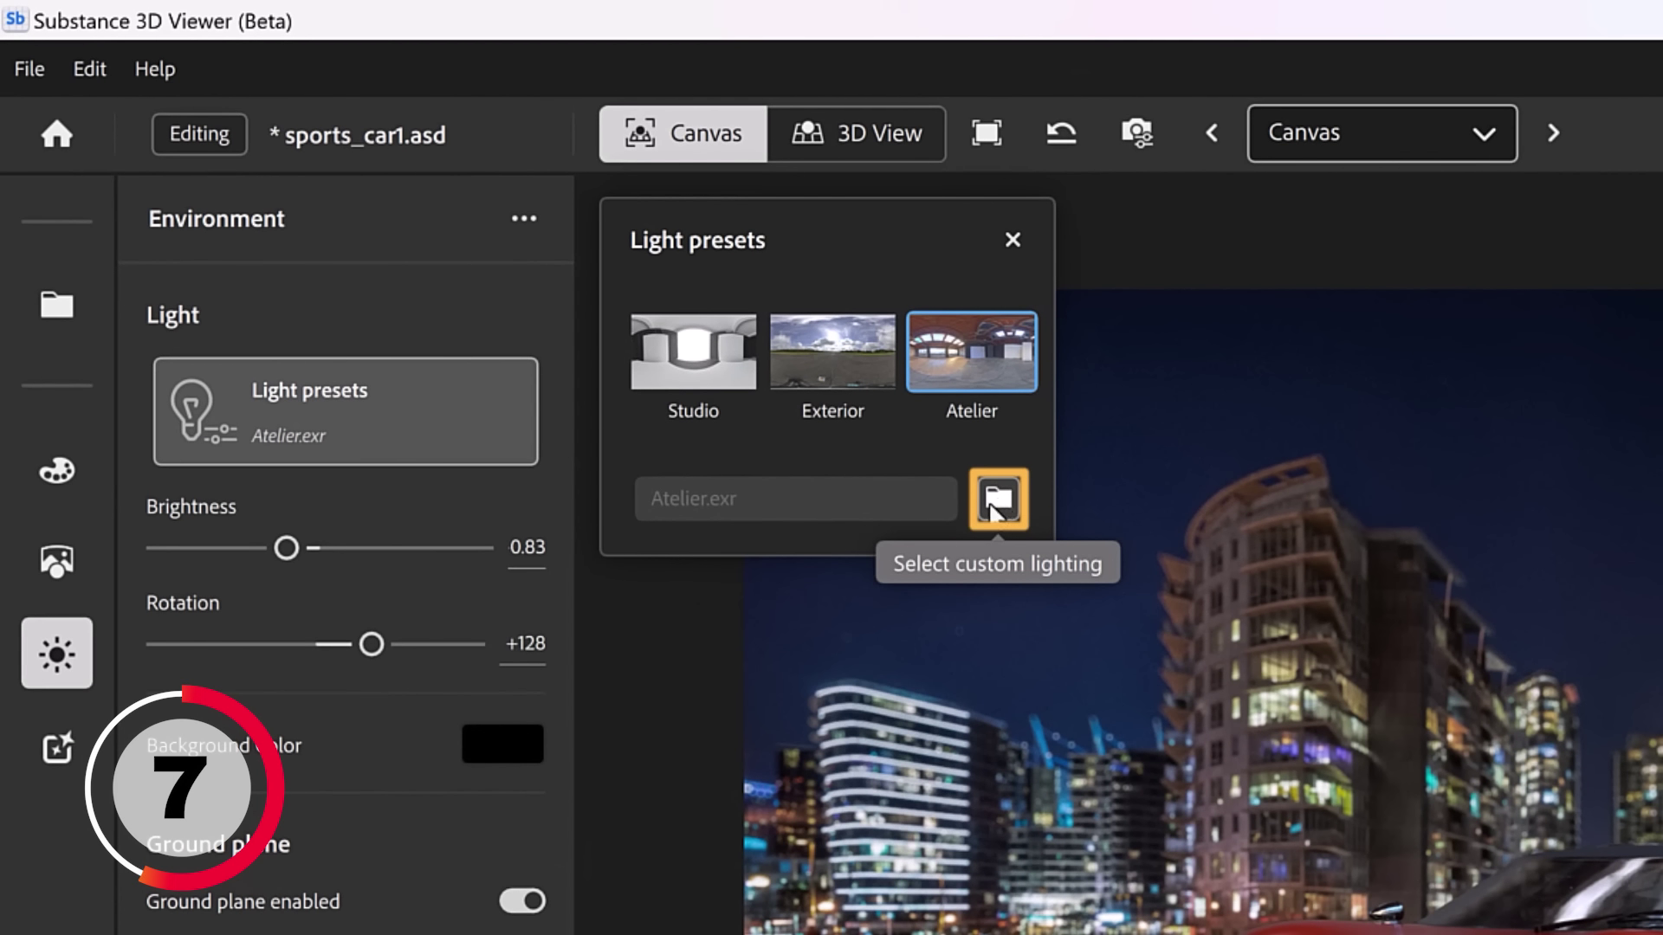
- Browse for custom lighting with All files shown and select the Background image
click(1005, 511)
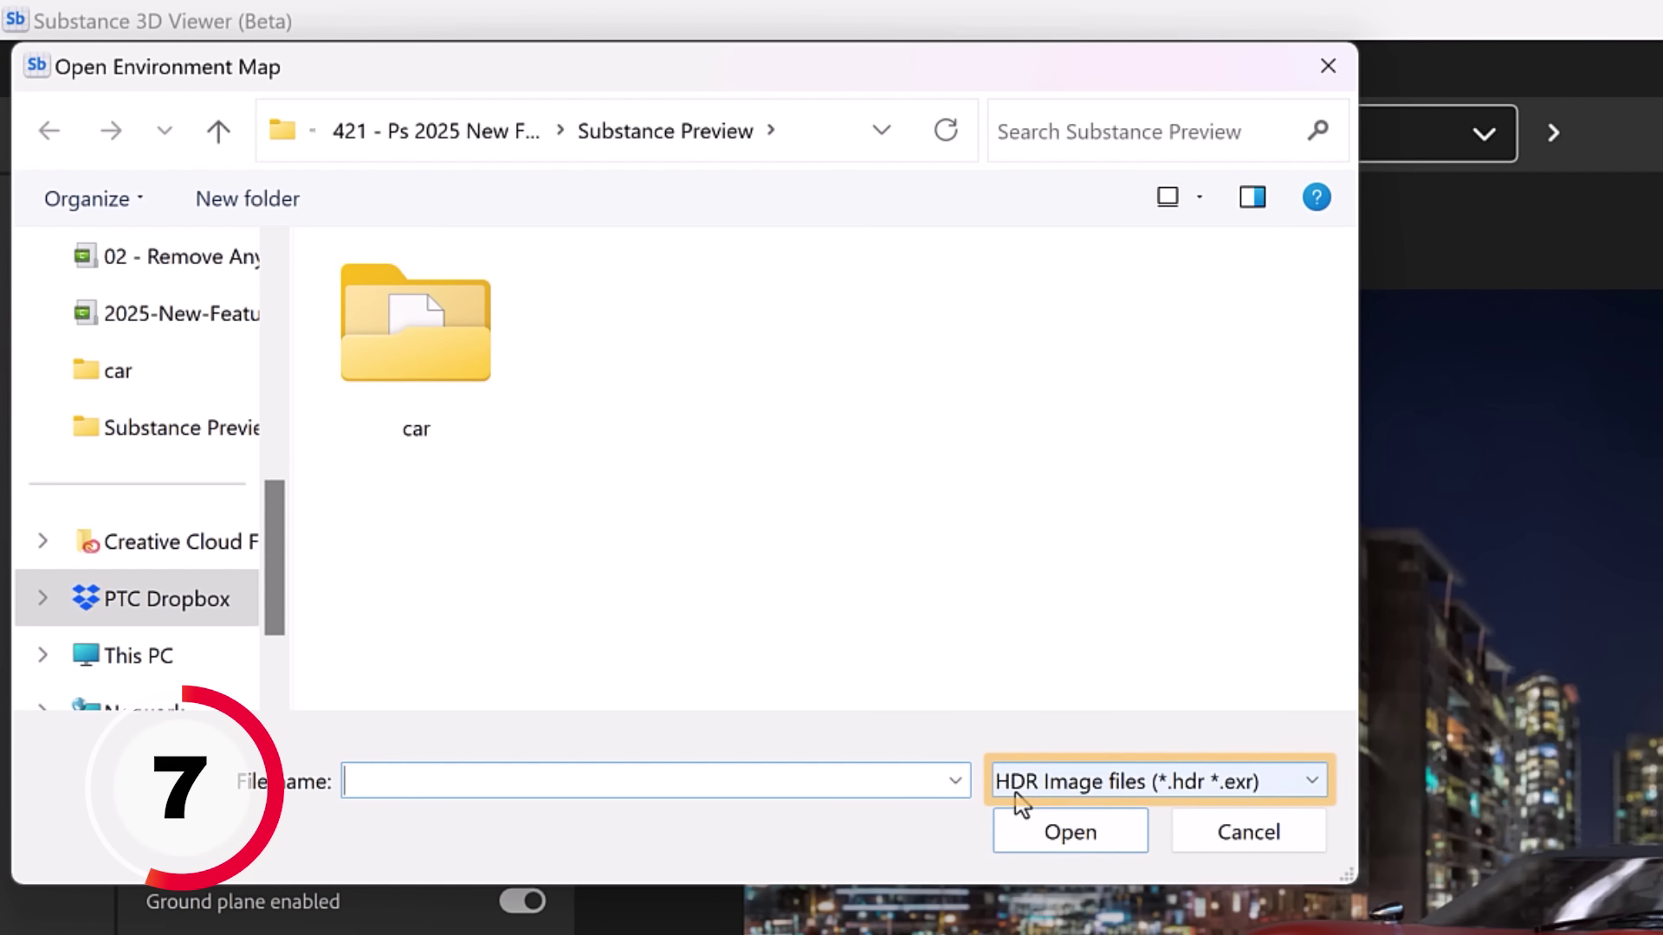
click(1091, 784)
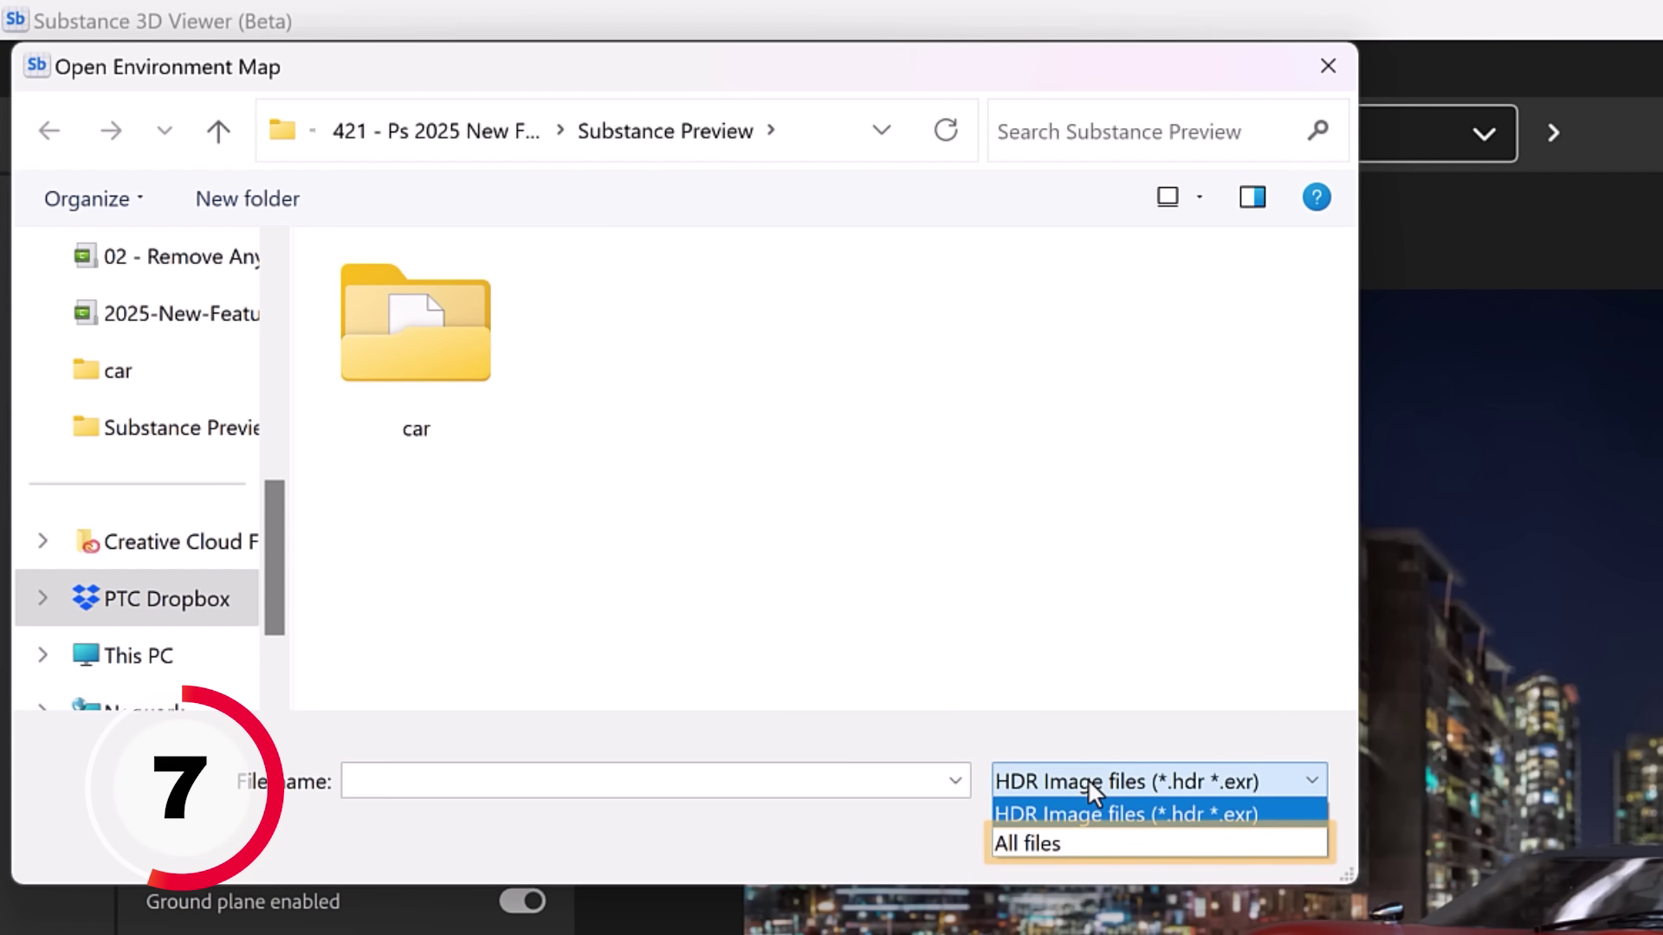
click(1093, 847)
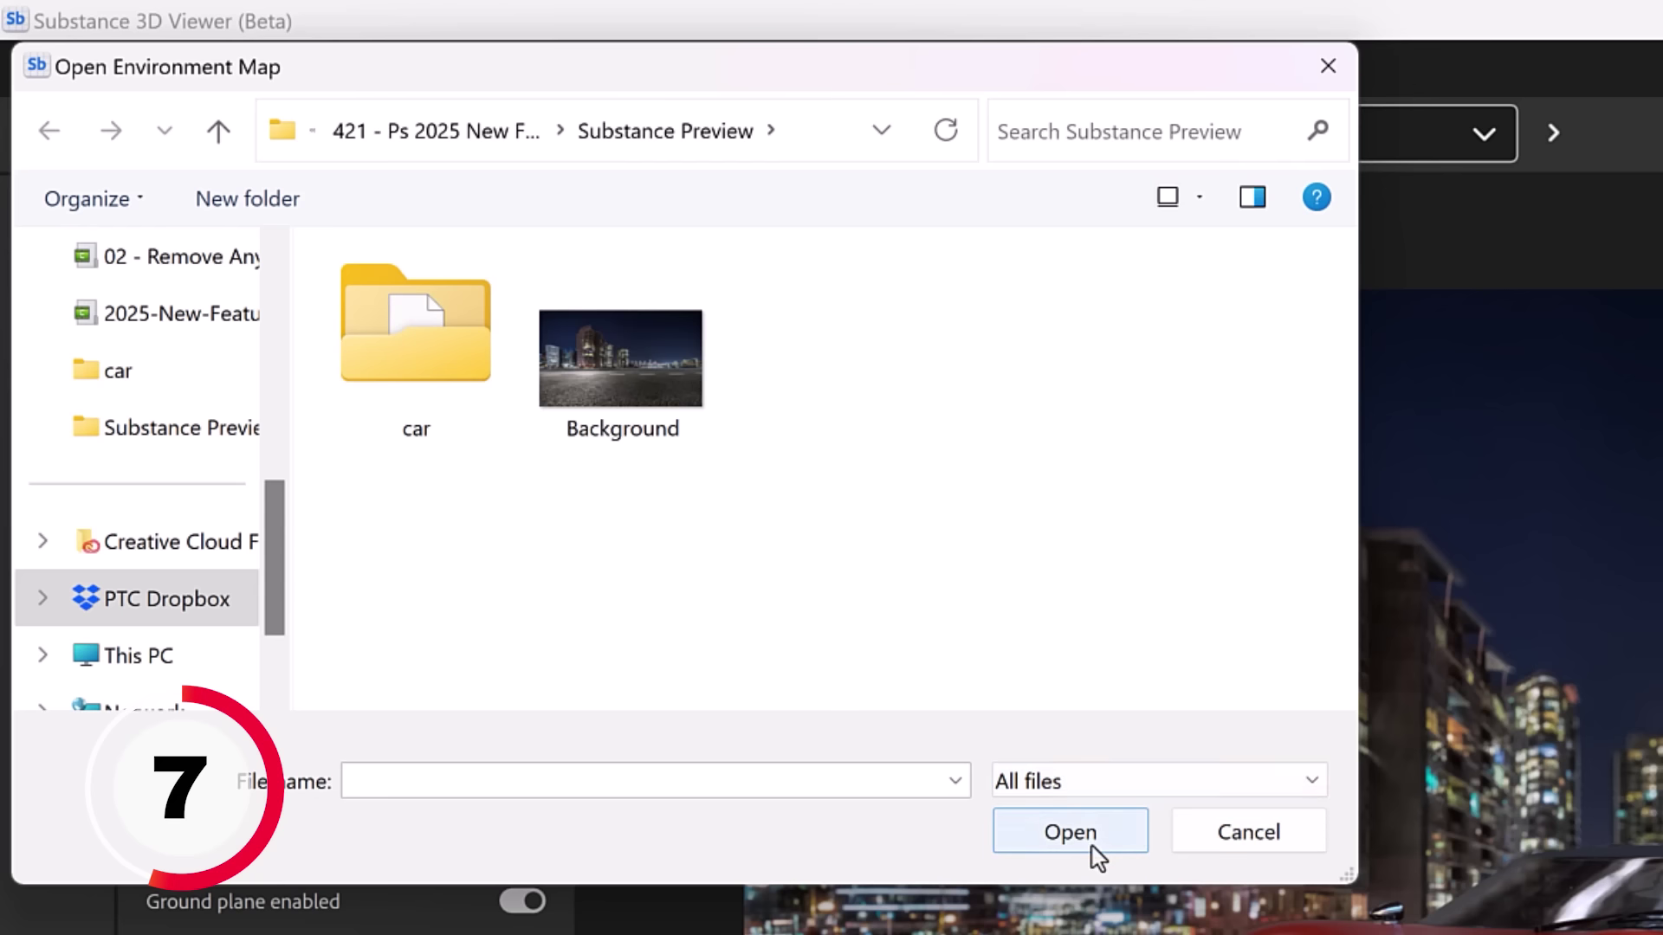
click(648, 413)
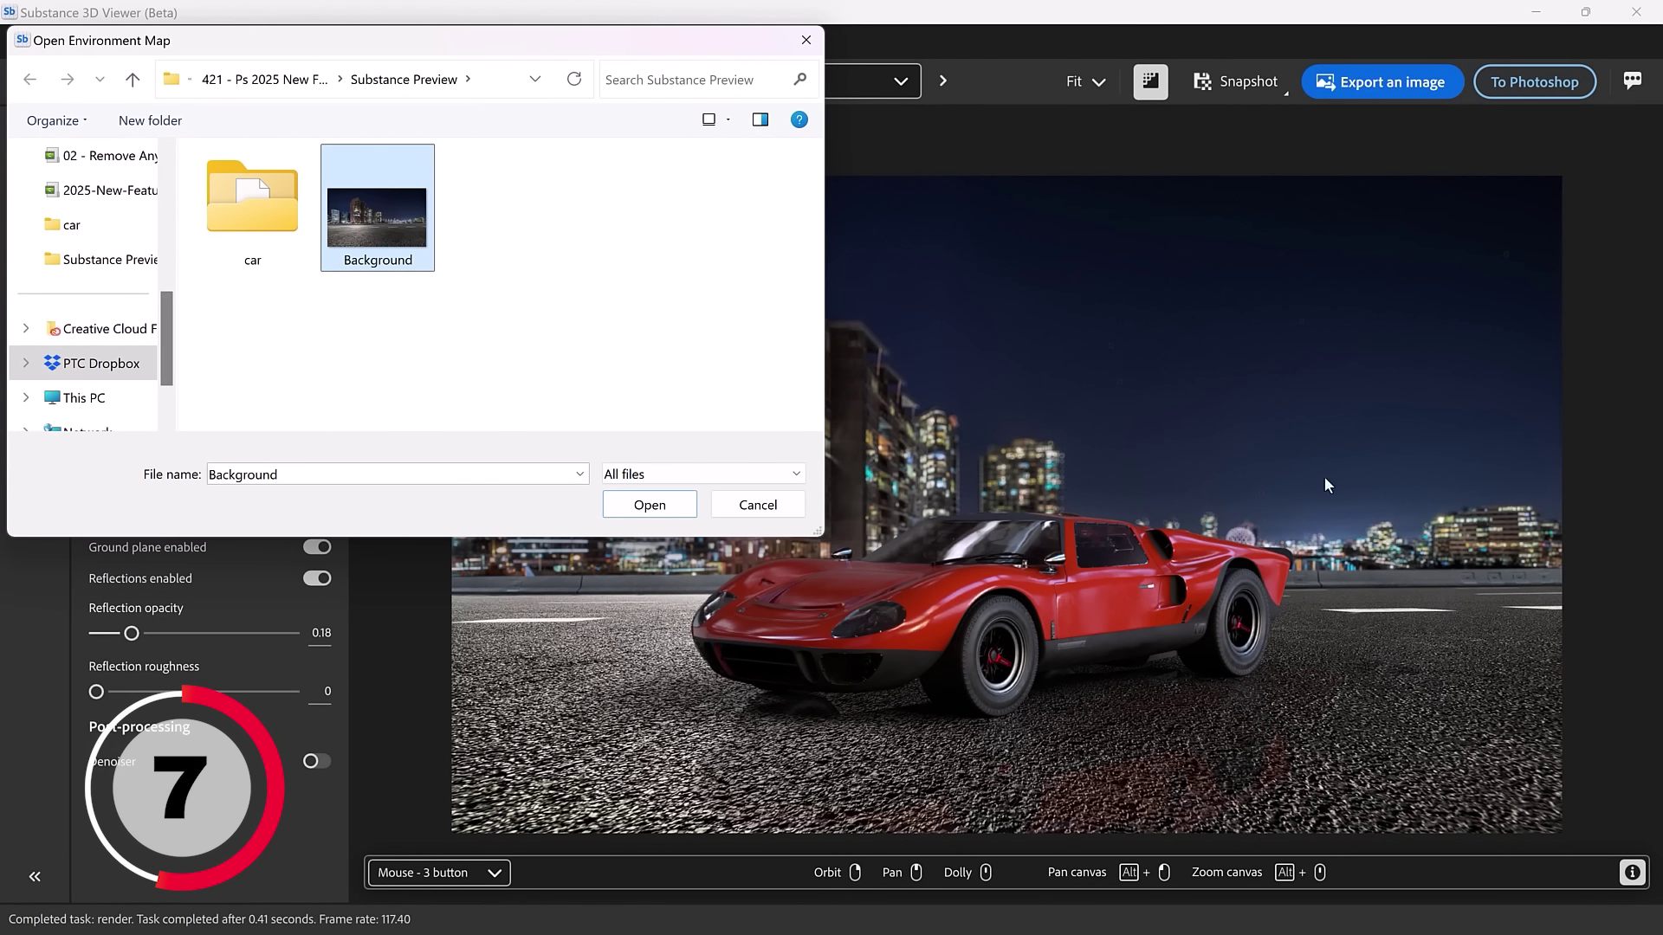
- Load Background.png as the environment light at brightness +2.63 and rotation -104
click(656, 513)
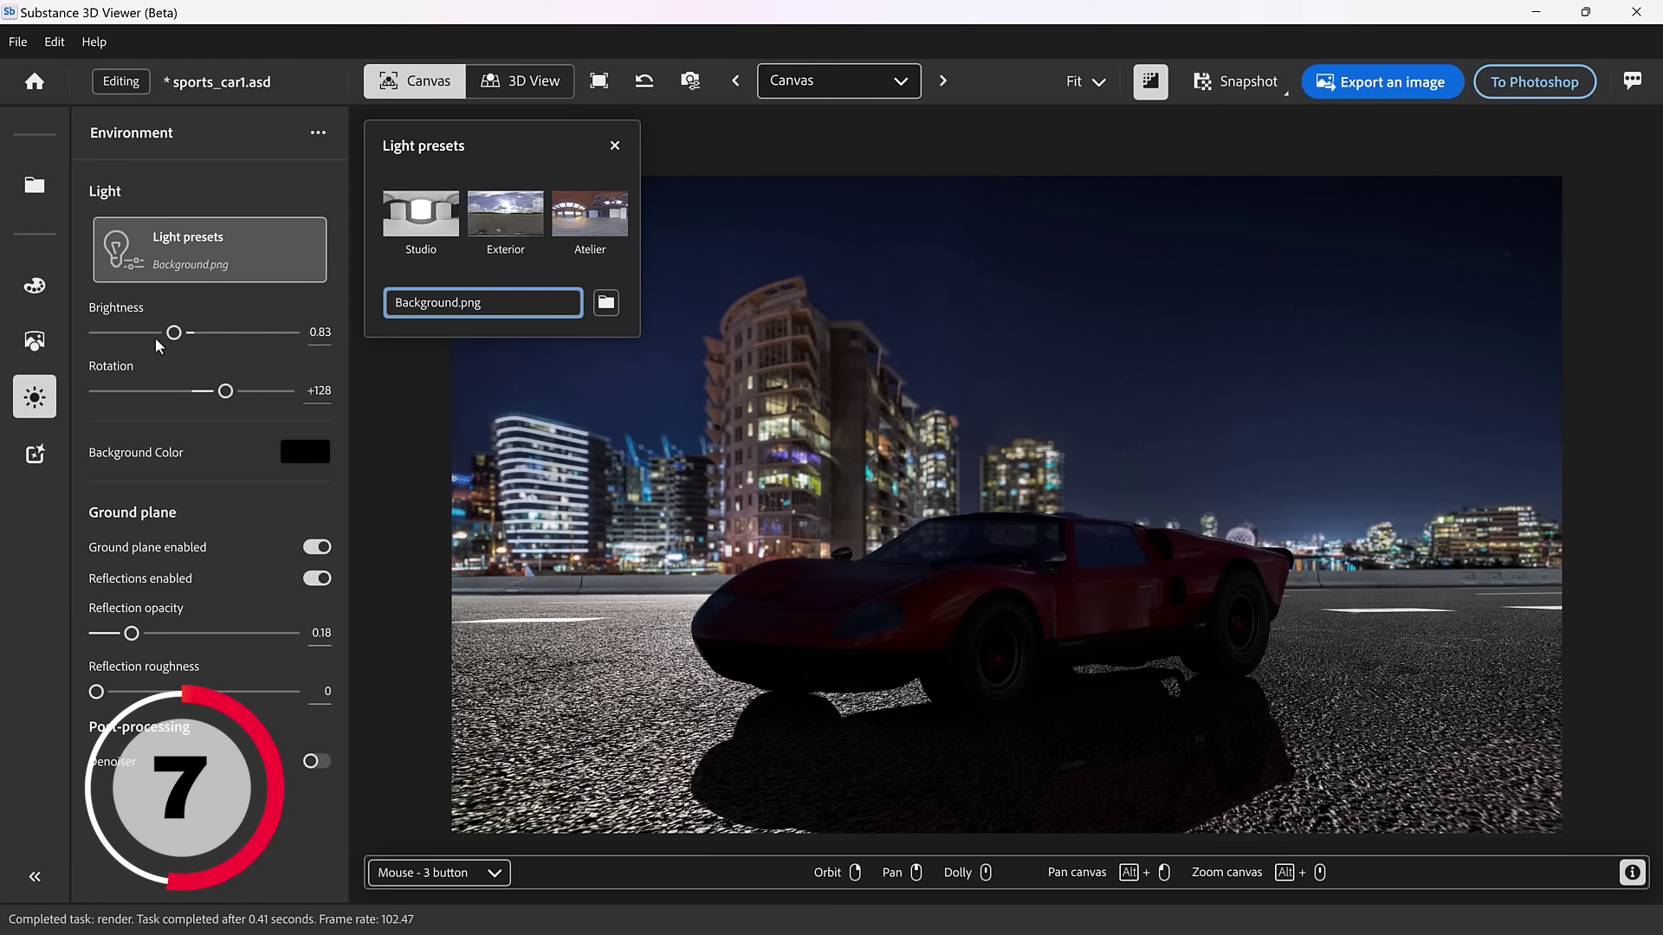
drag(173, 334, 171, 394)
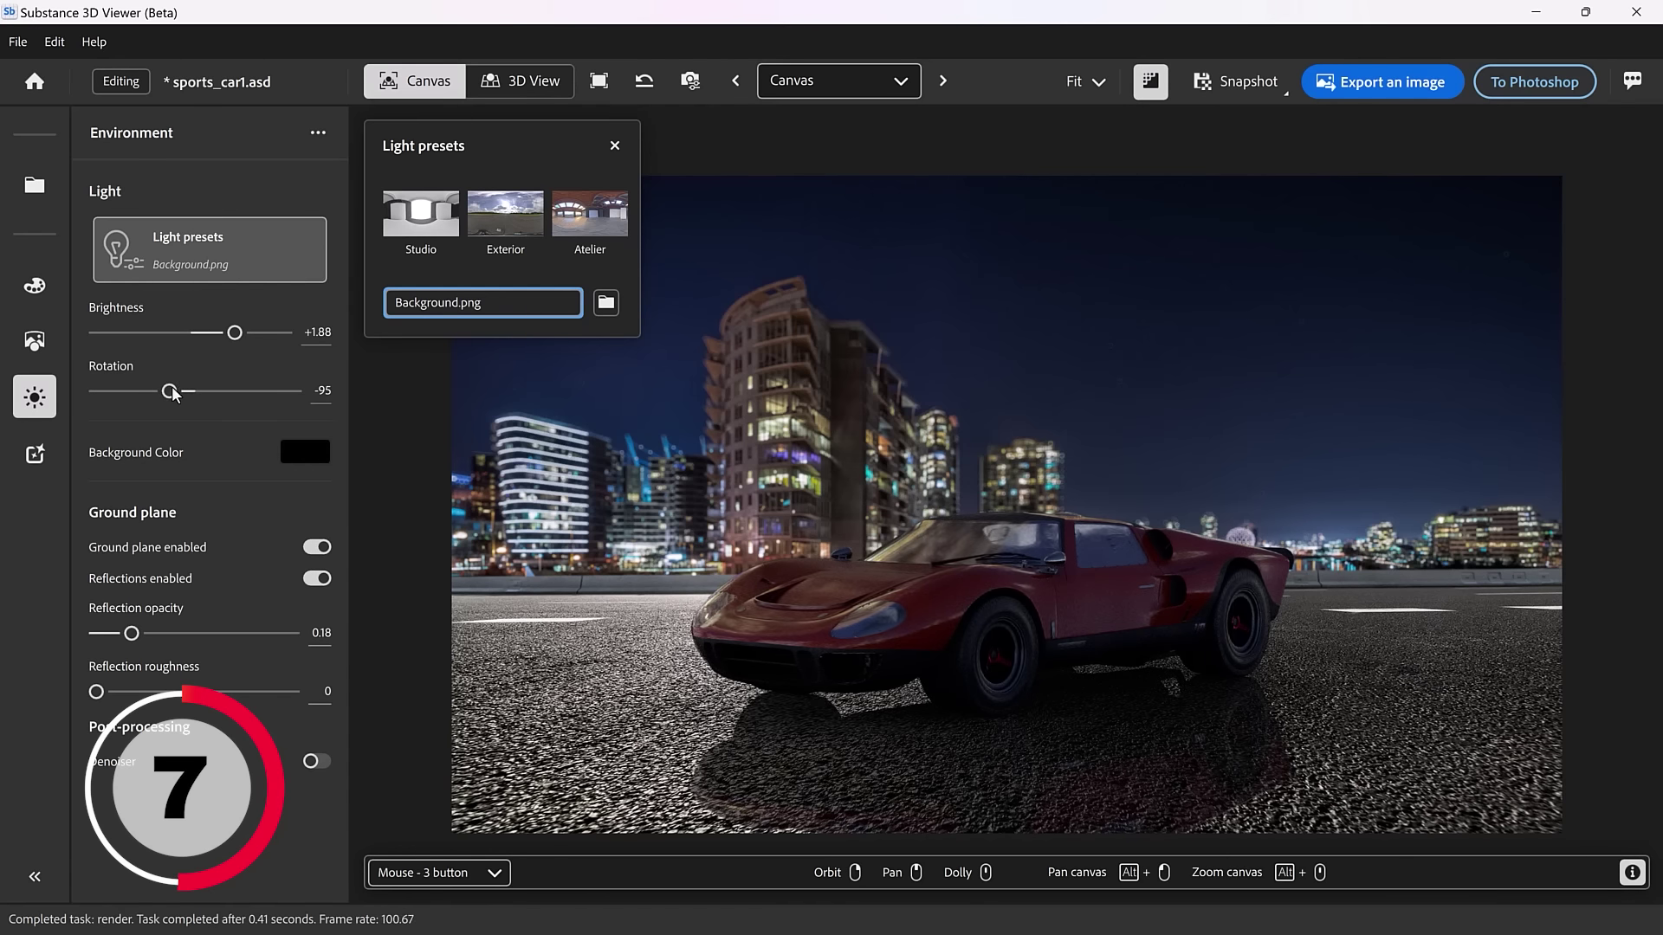
drag(173, 394, 169, 397)
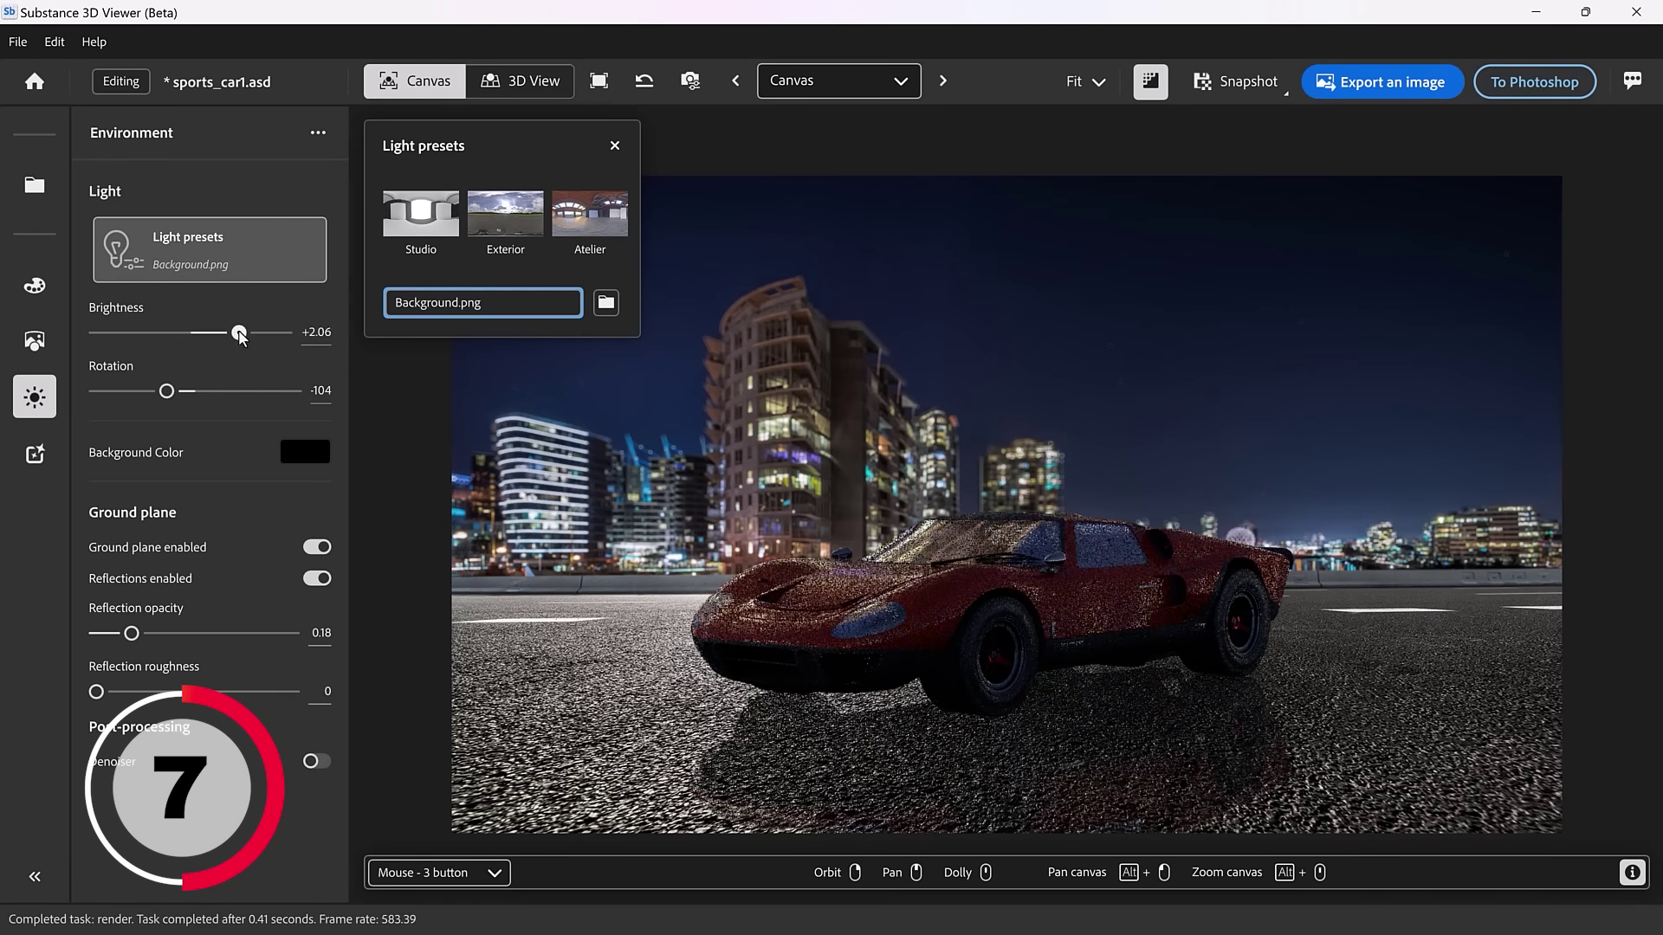
drag(236, 337, 252, 333)
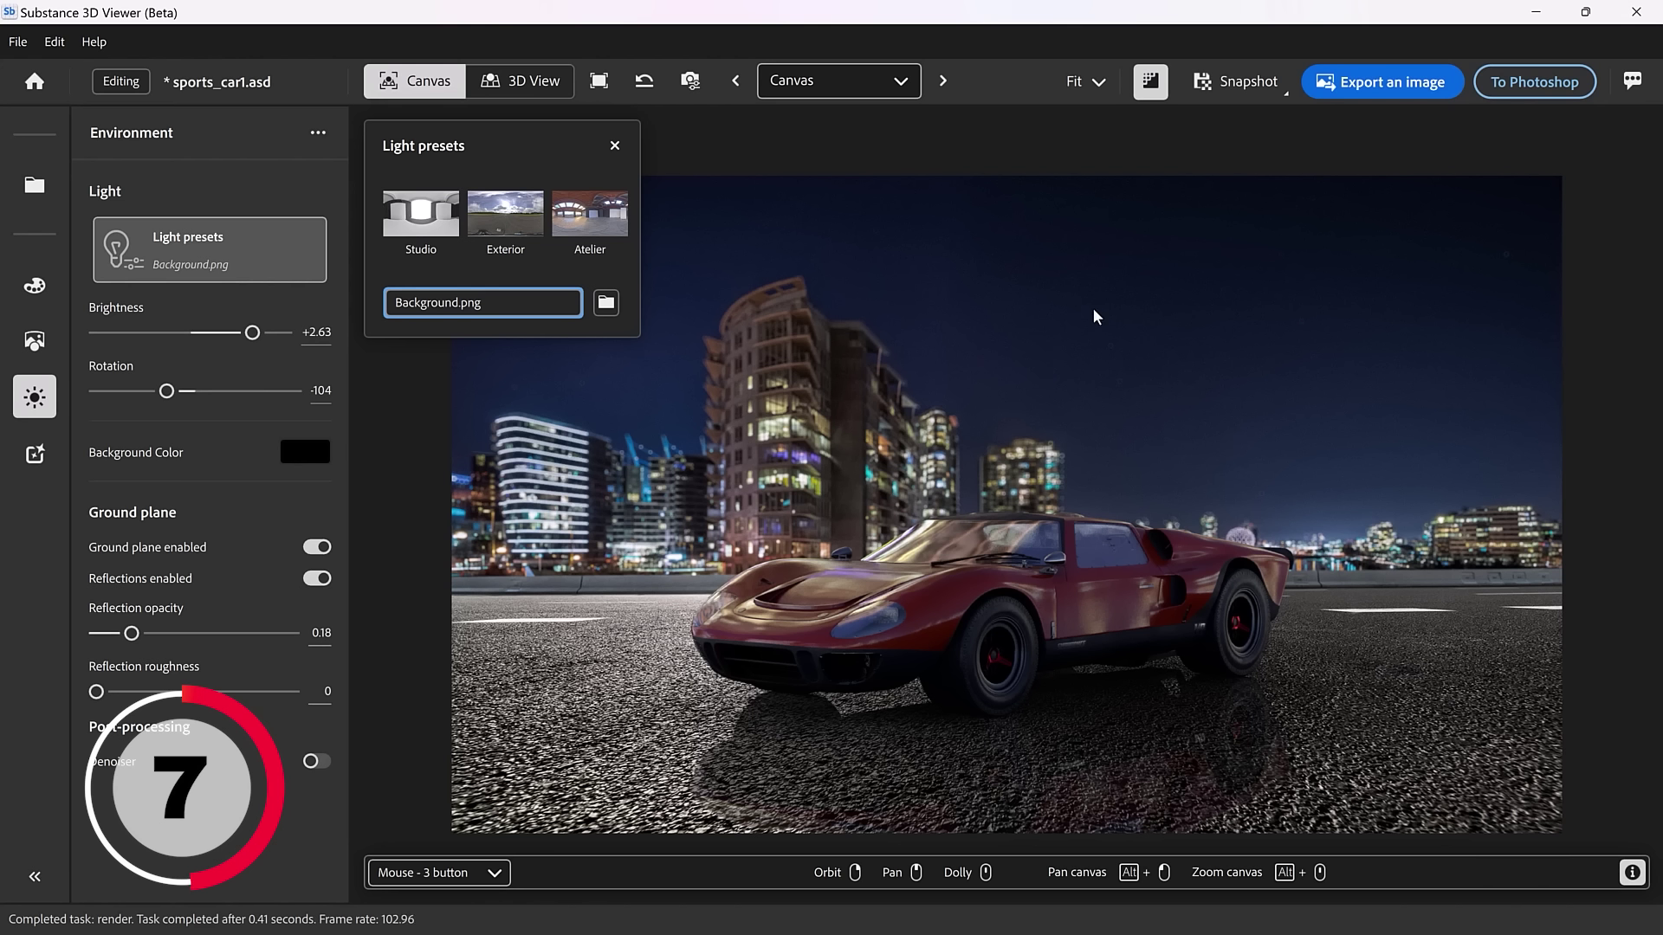
- Send the render to Photoshop and add a Curves adjustment clipped to sports_car
click(1535, 86)
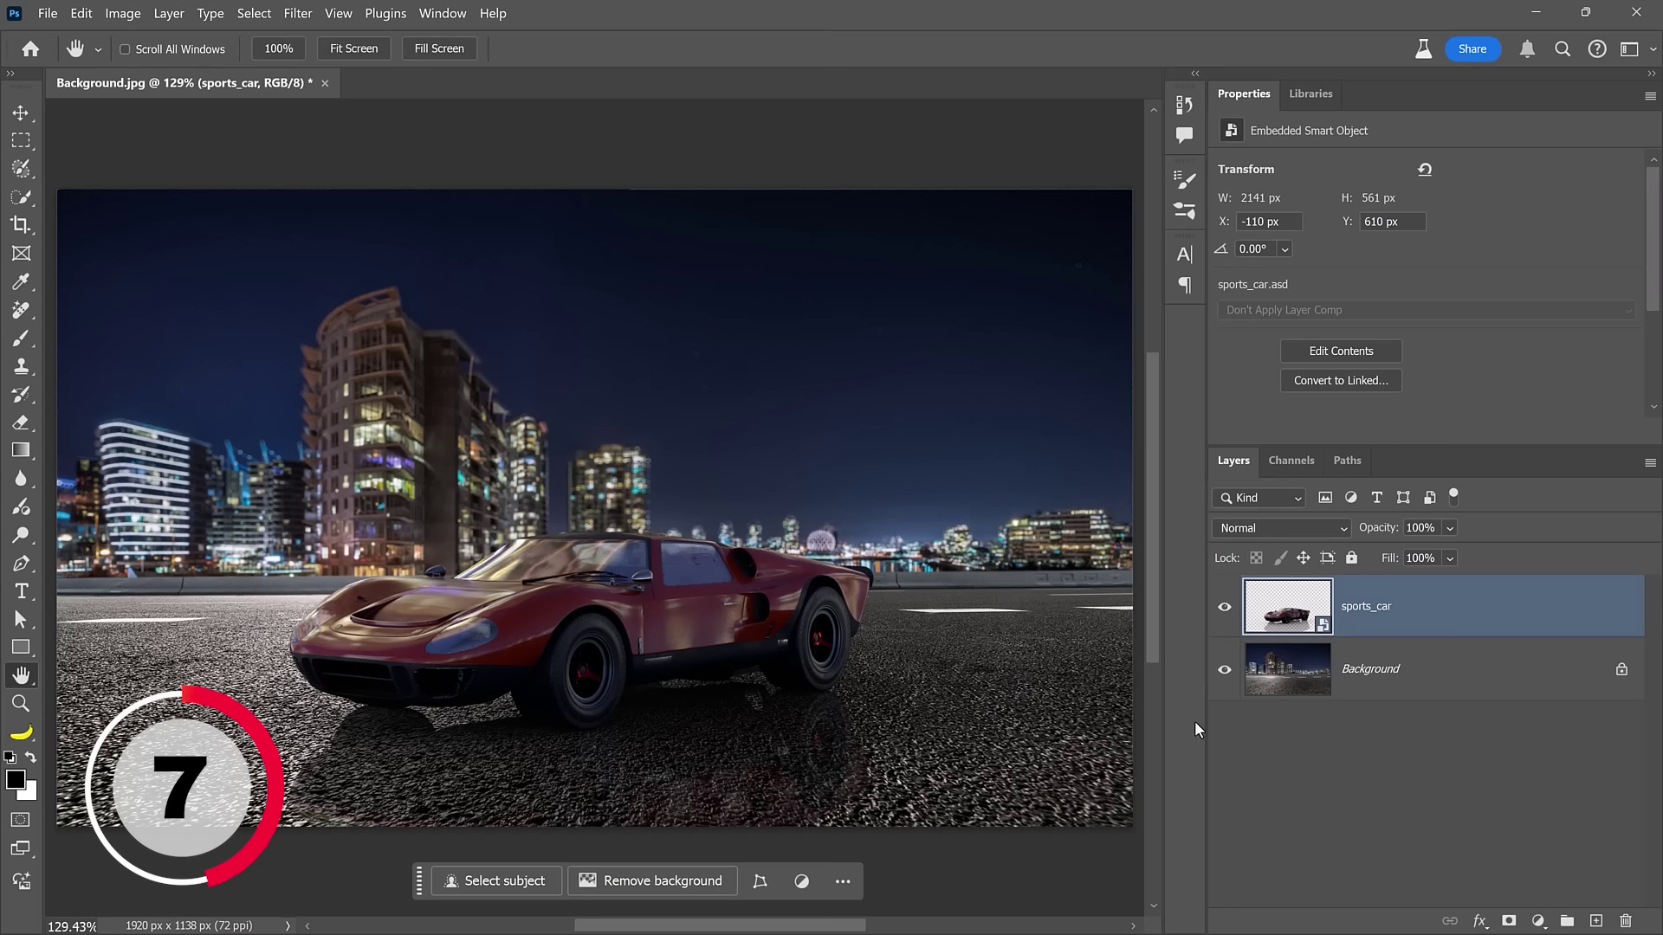
click(1538, 920)
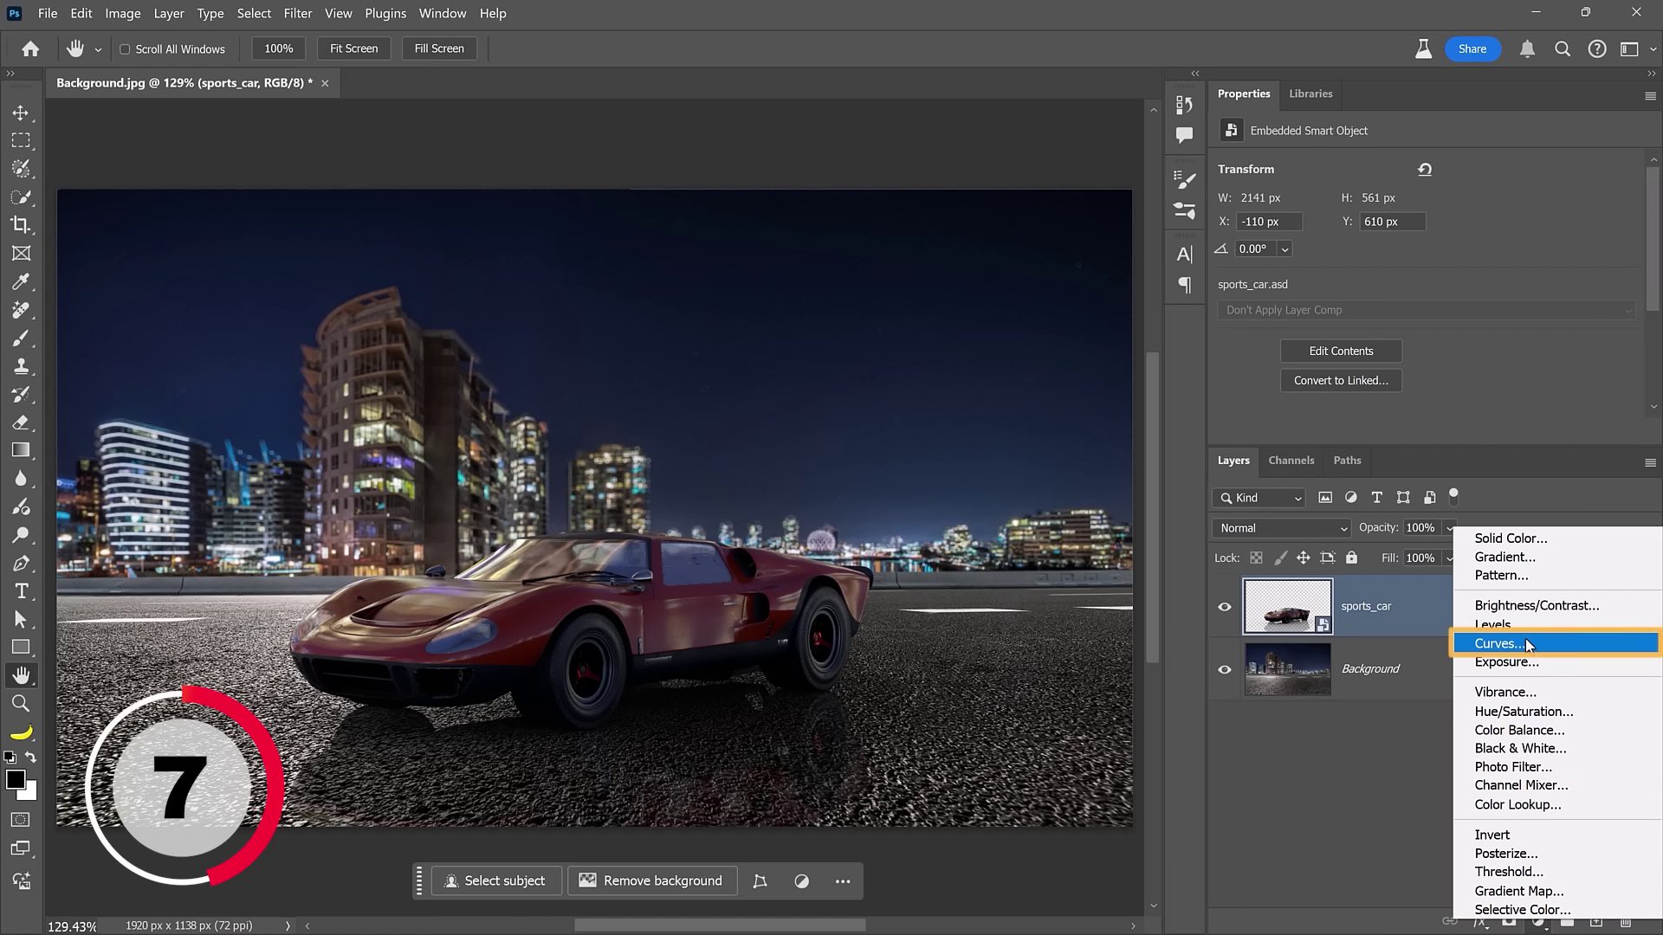
click(1499, 643)
click(1499, 432)
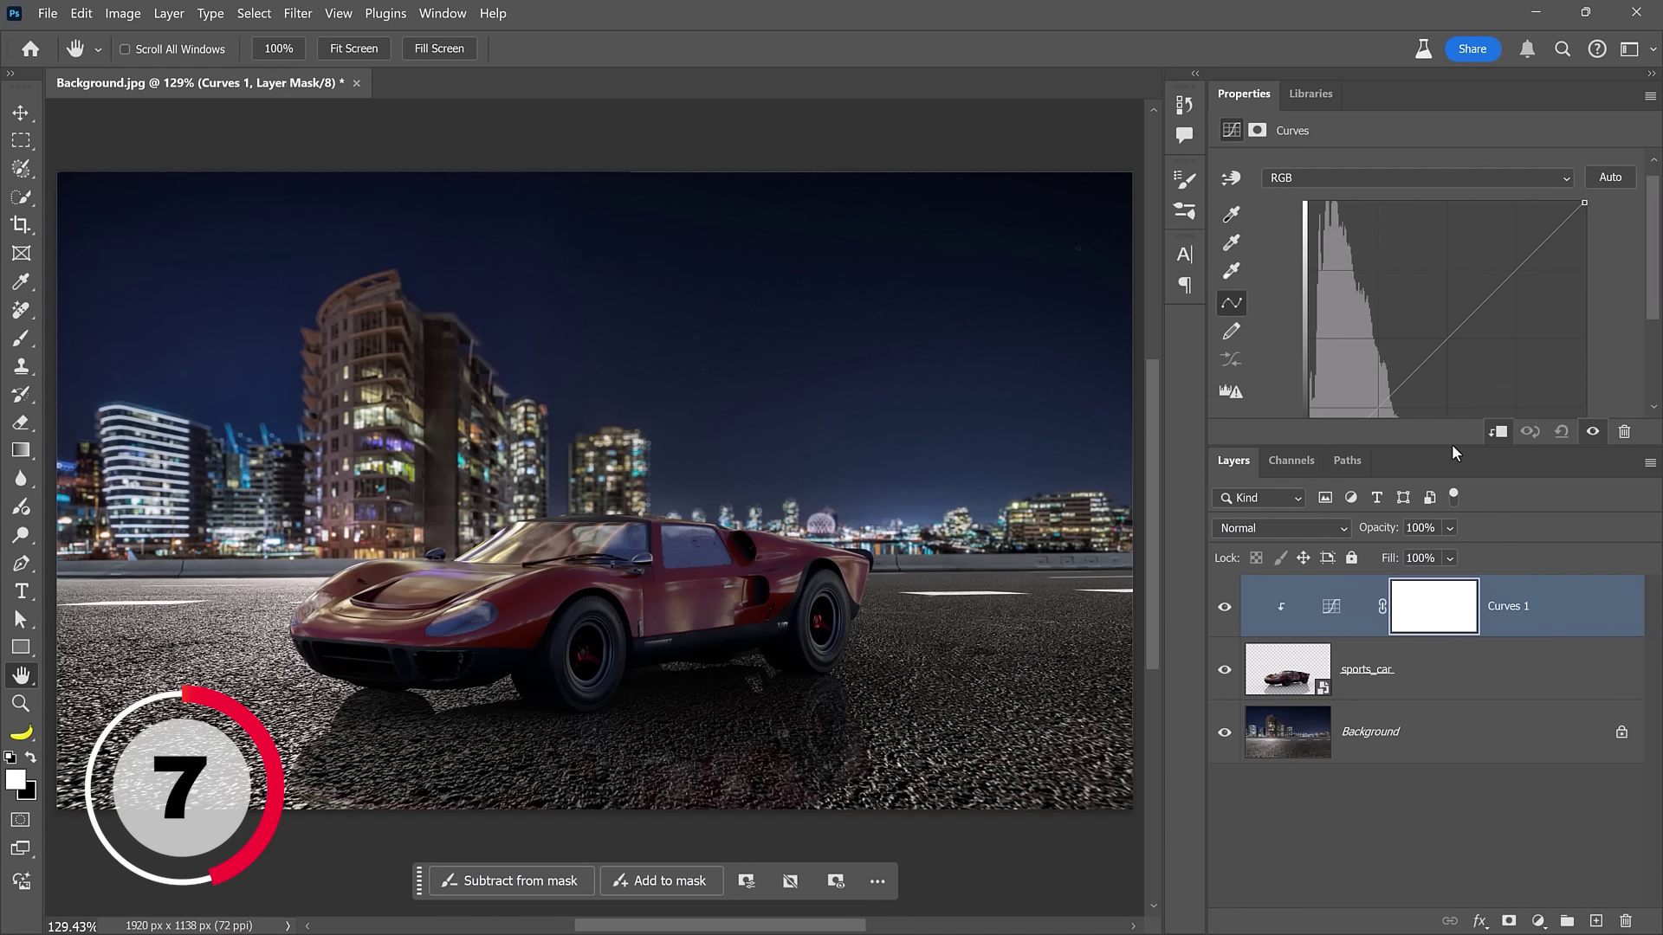
- Lift the curve to brighten the car, then hide Curves 1 for comparison
scroll(1417, 396, down, 1)
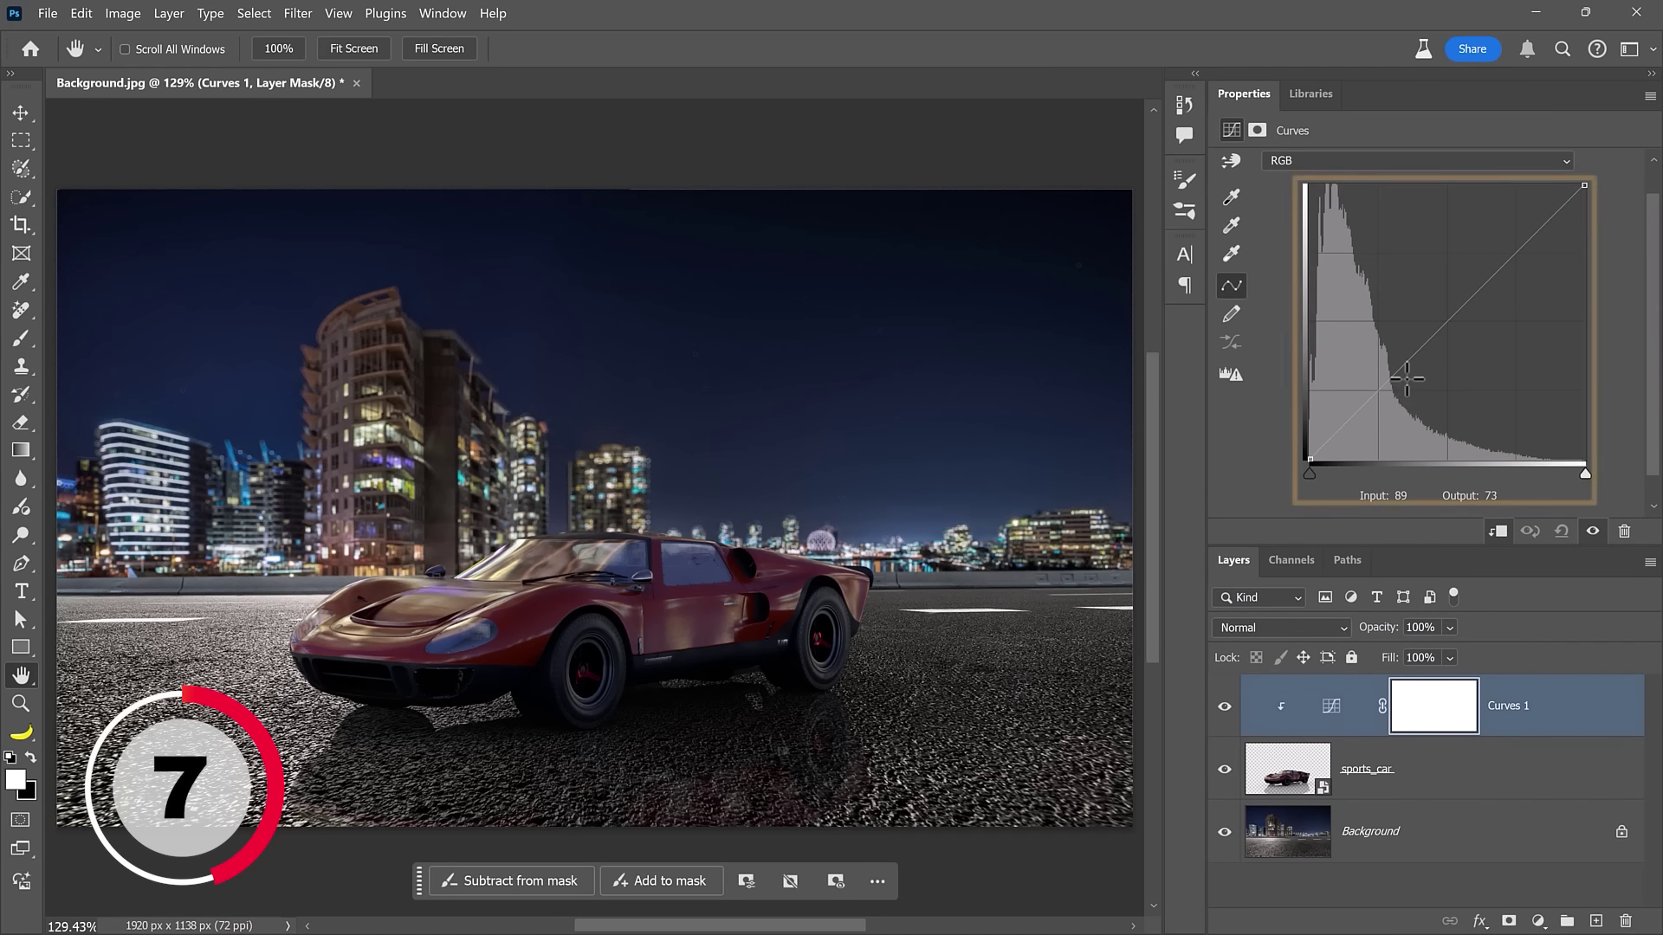
drag(1404, 372, 1406, 381)
click(1451, 311)
drag(1452, 311, 1445, 304)
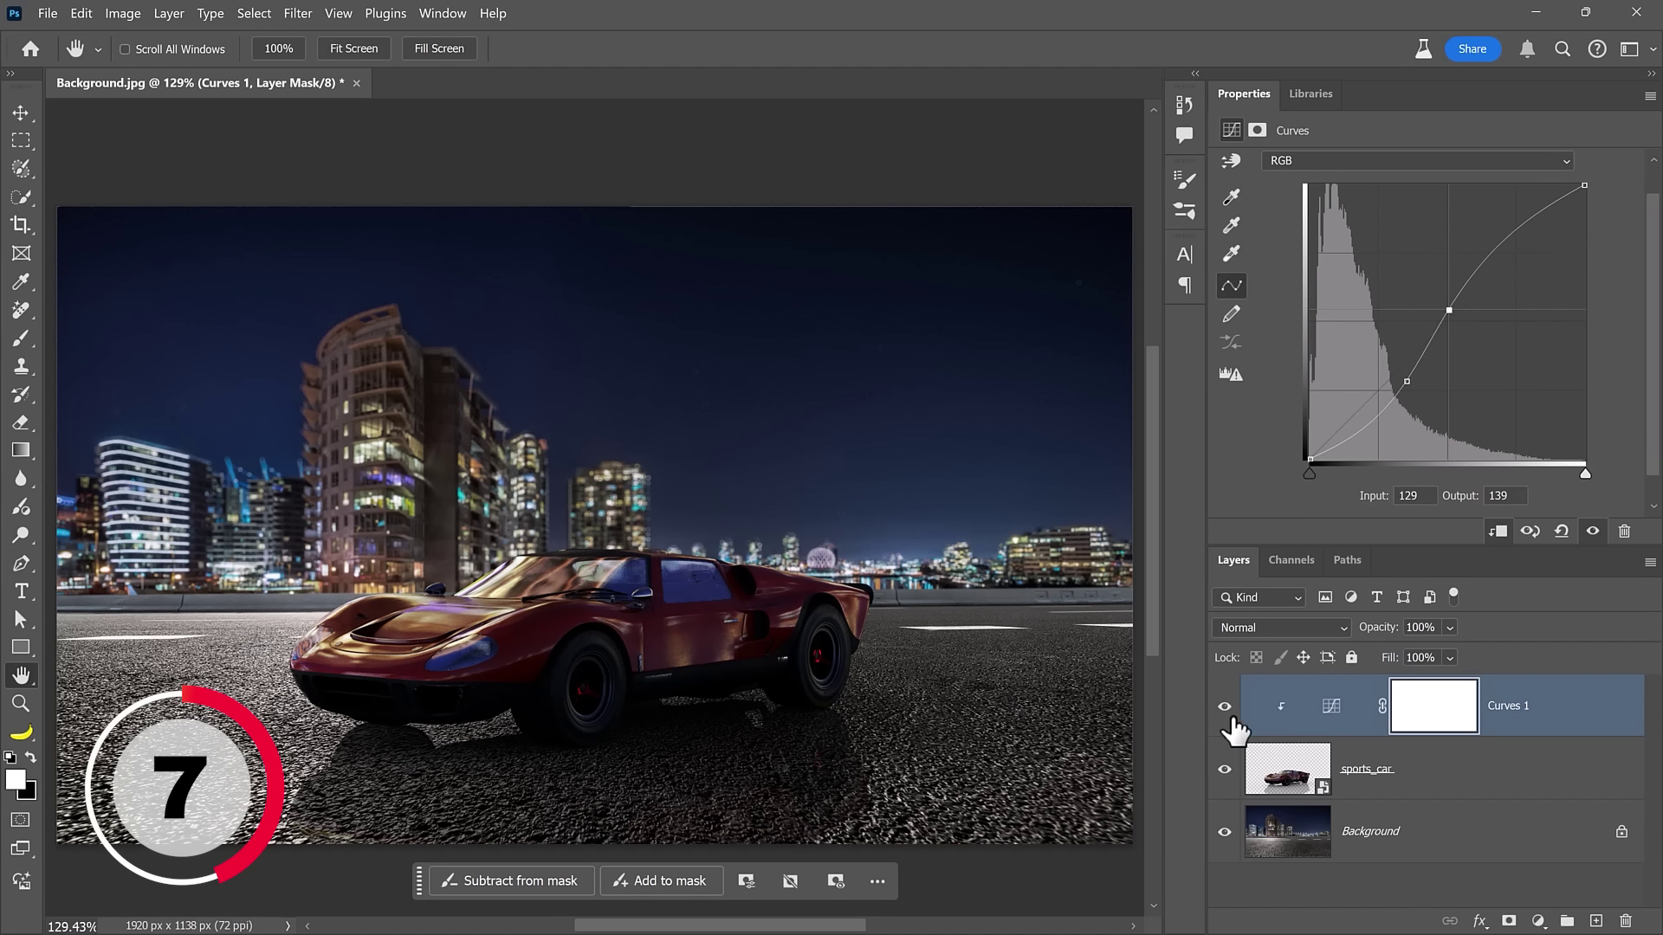
click(1226, 708)
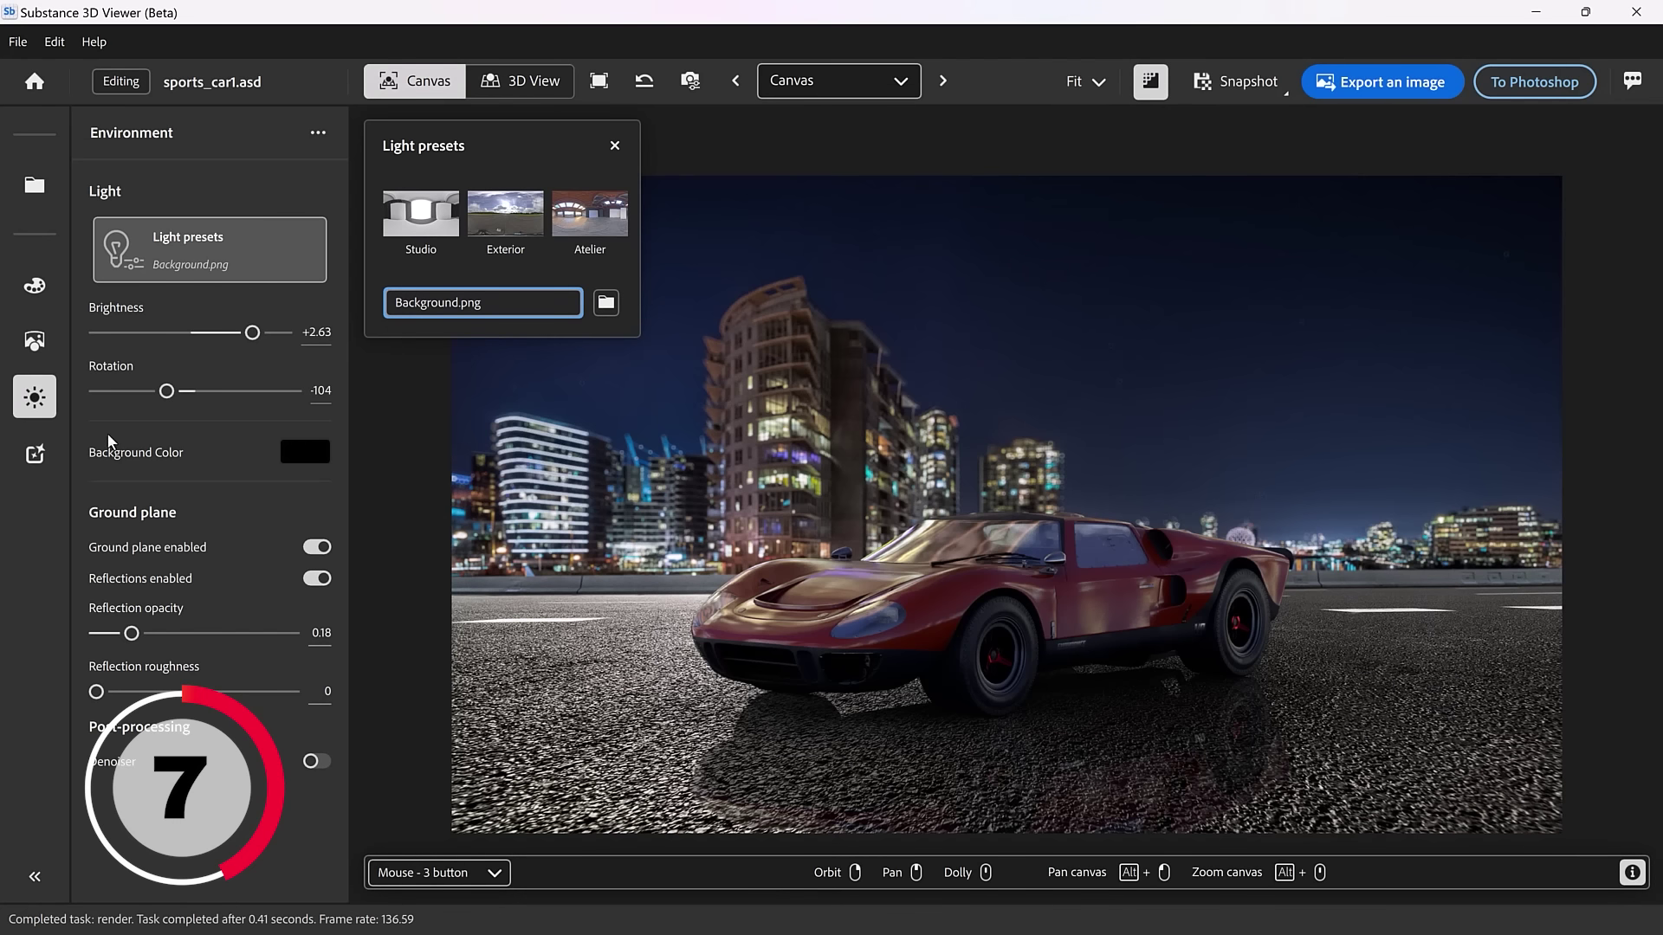
- Replace body_front_Mat's base colour texture with solid blue #0019f8
click(35, 285)
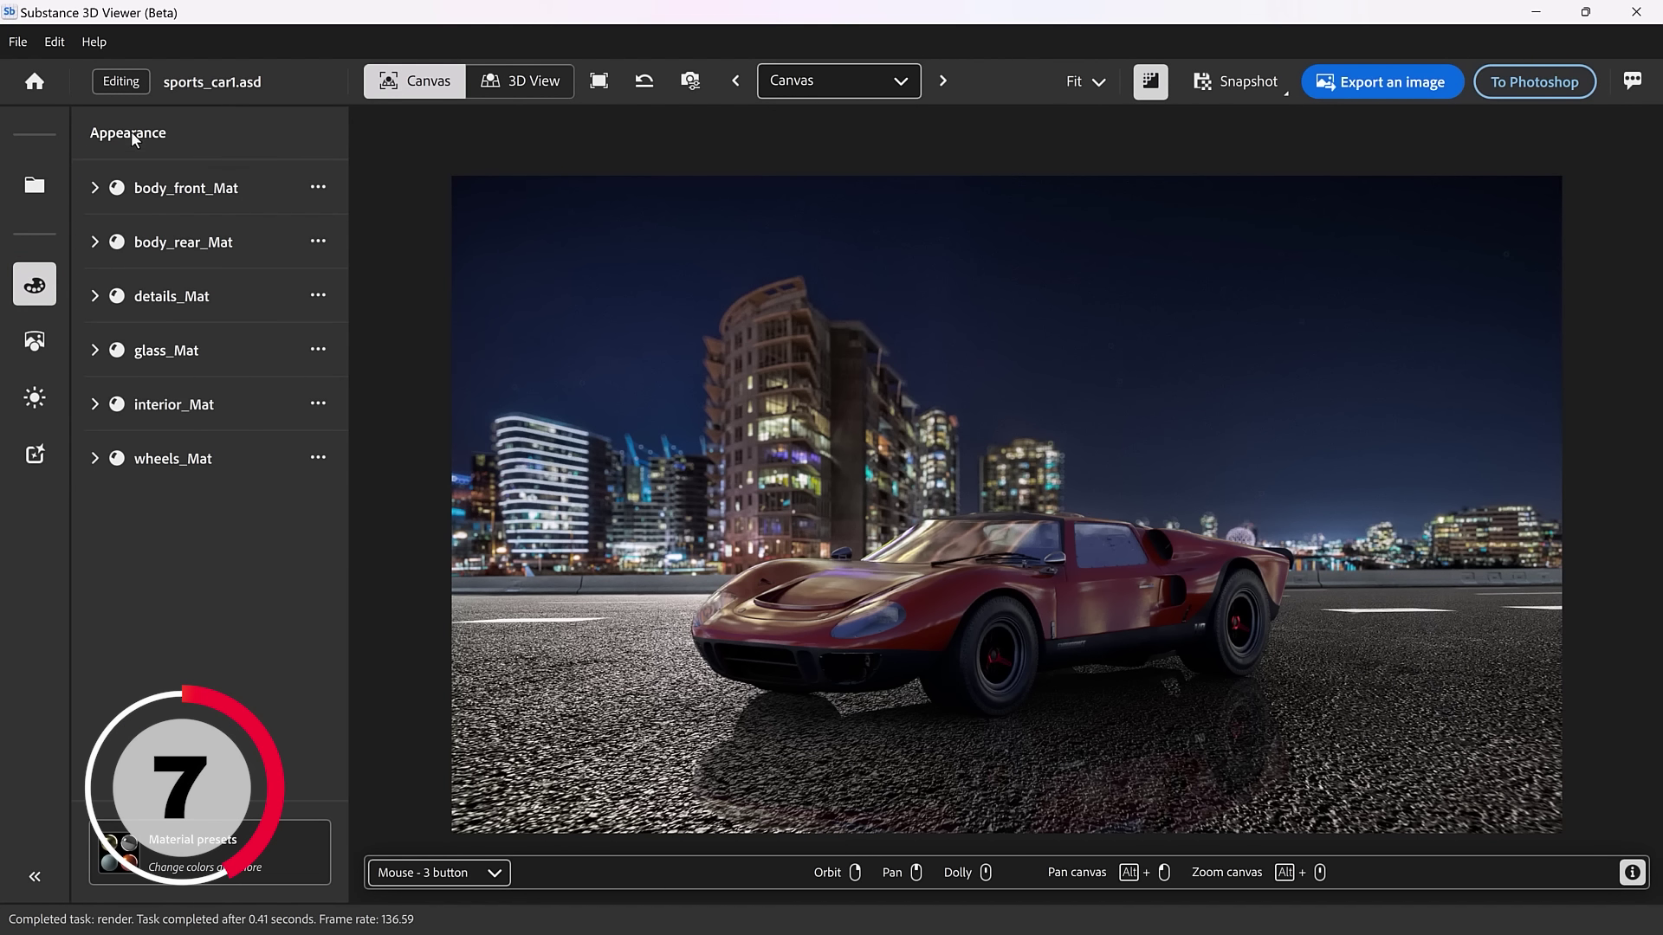
click(968, 595)
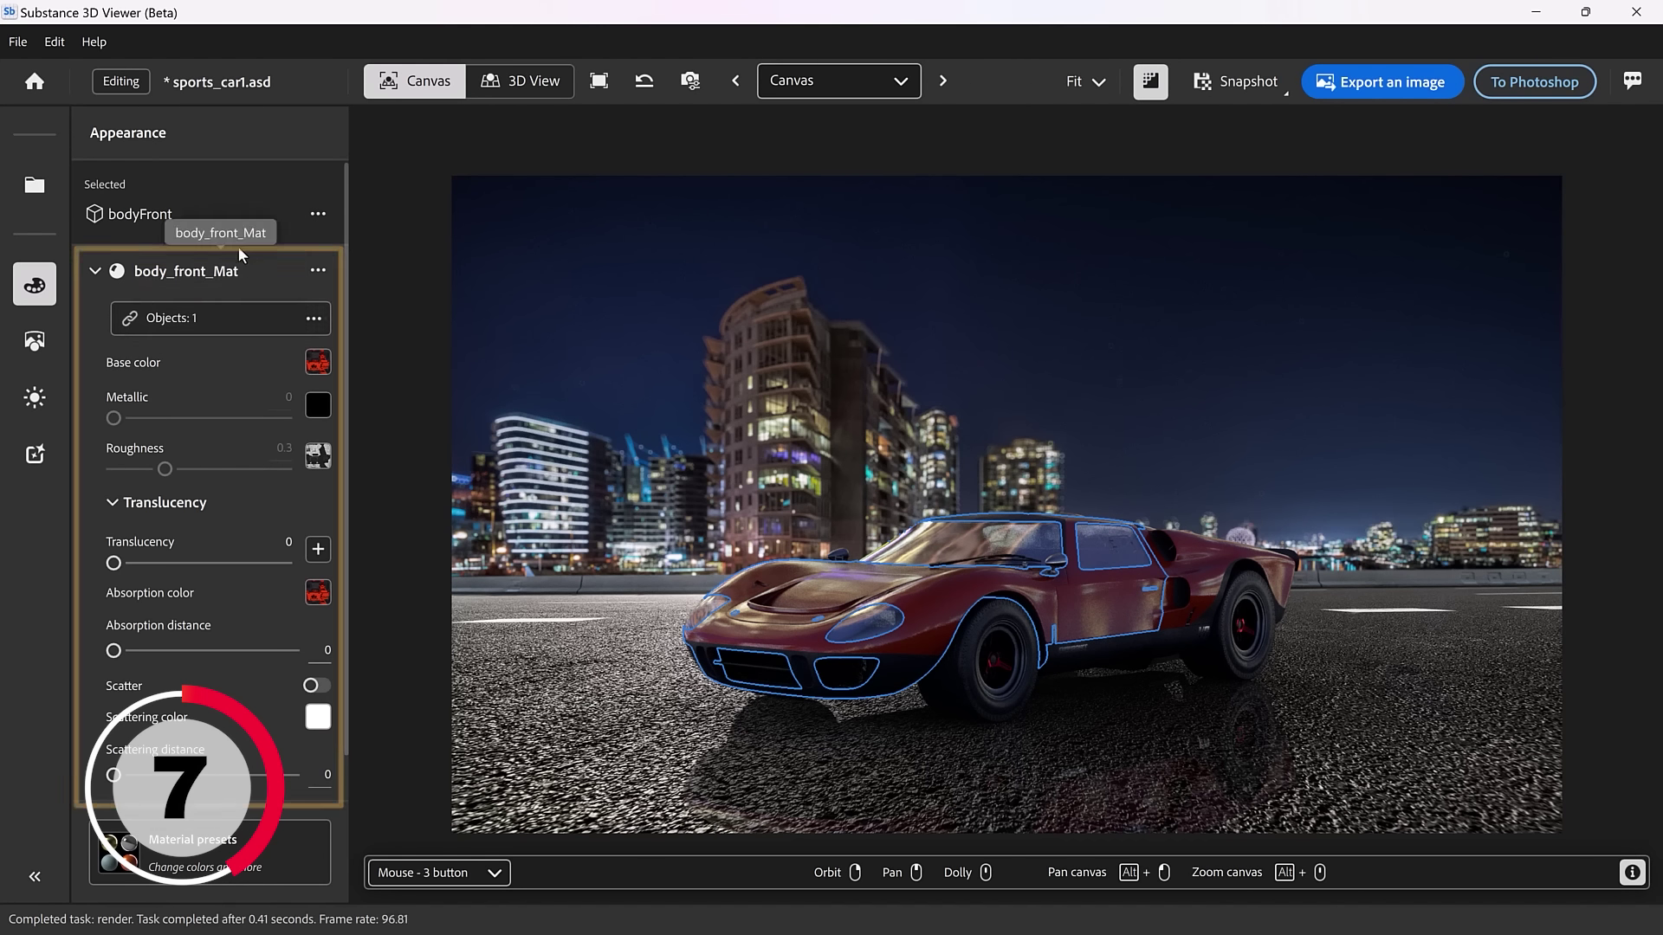
scroll(295, 350, down, 1)
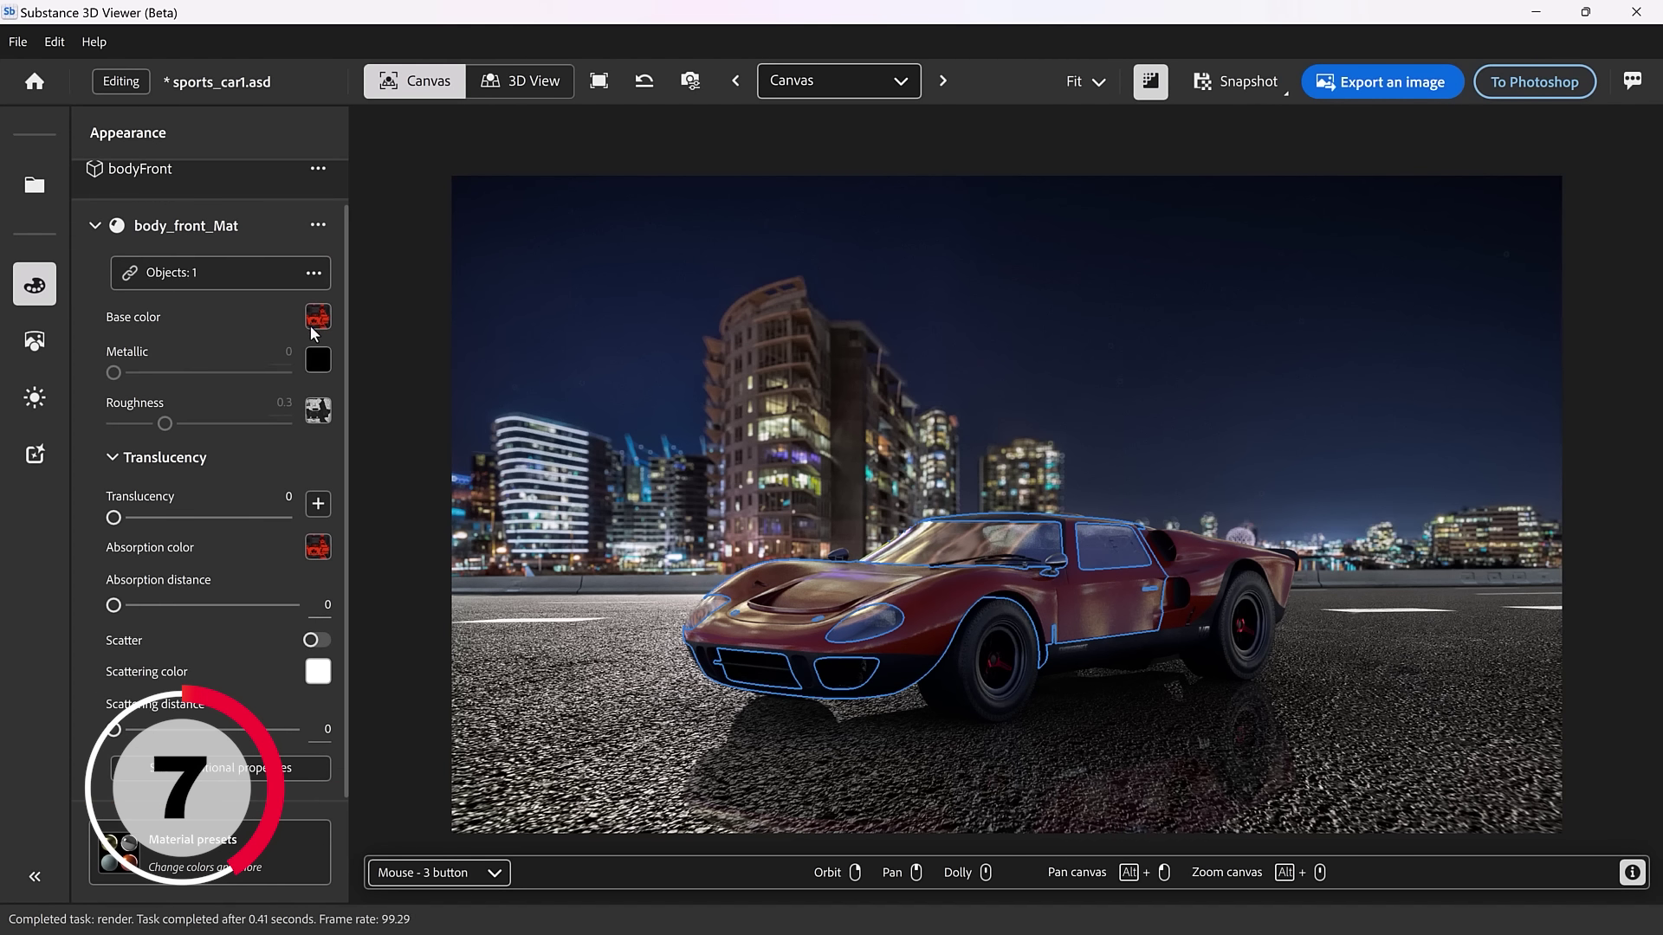
click(316, 317)
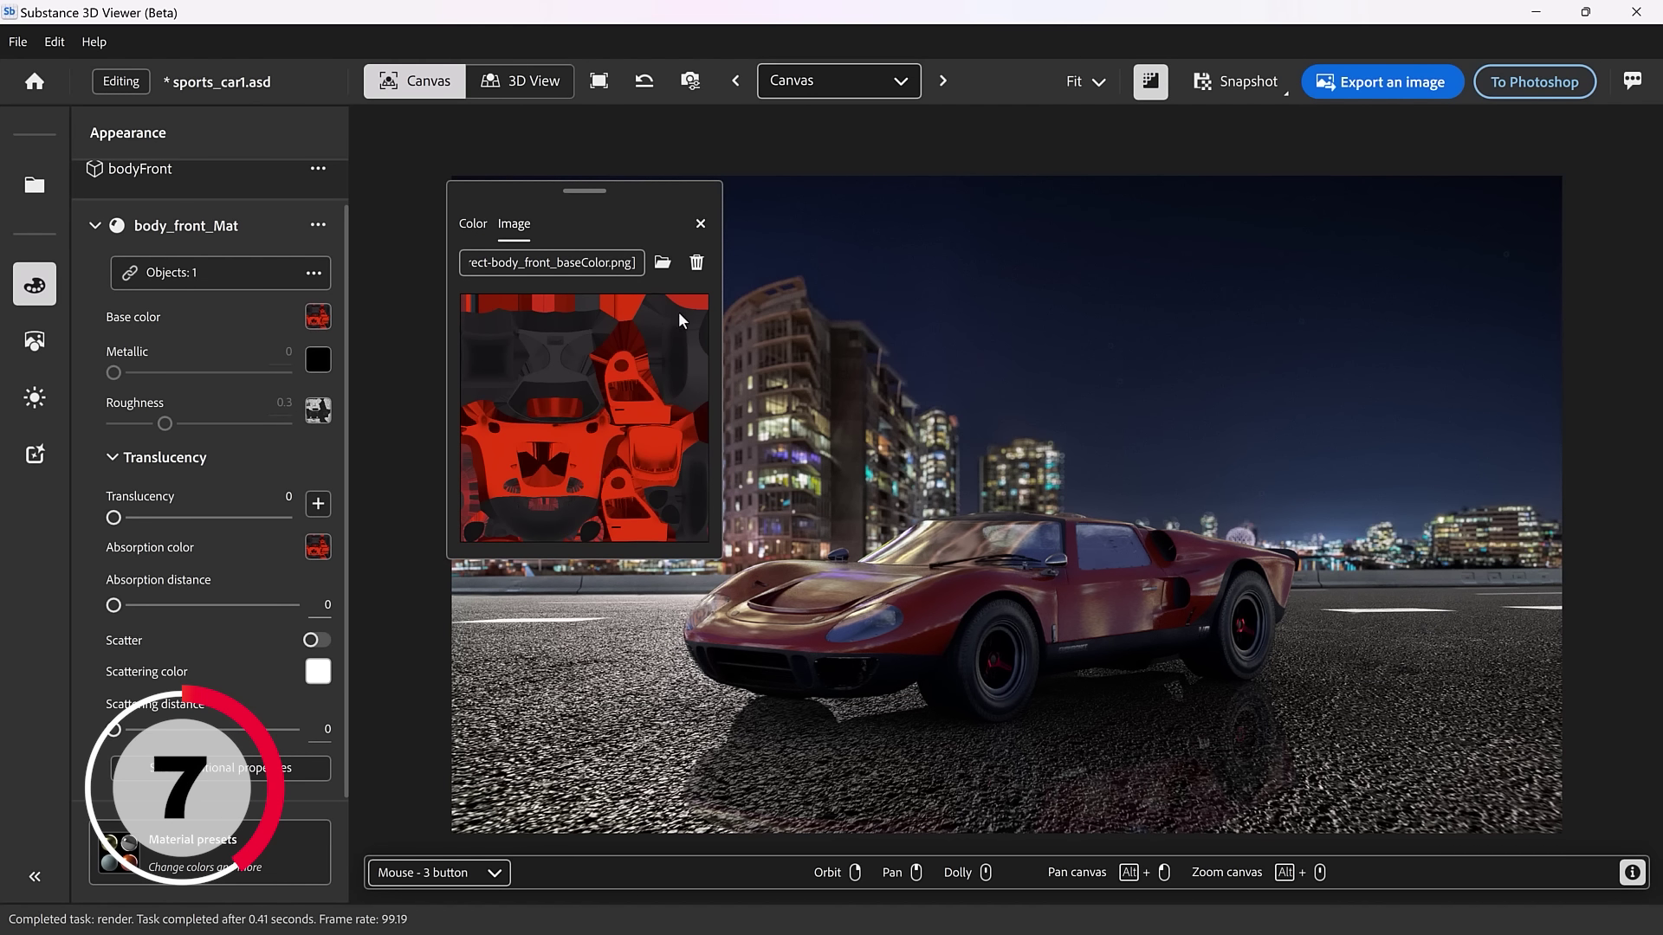
click(697, 265)
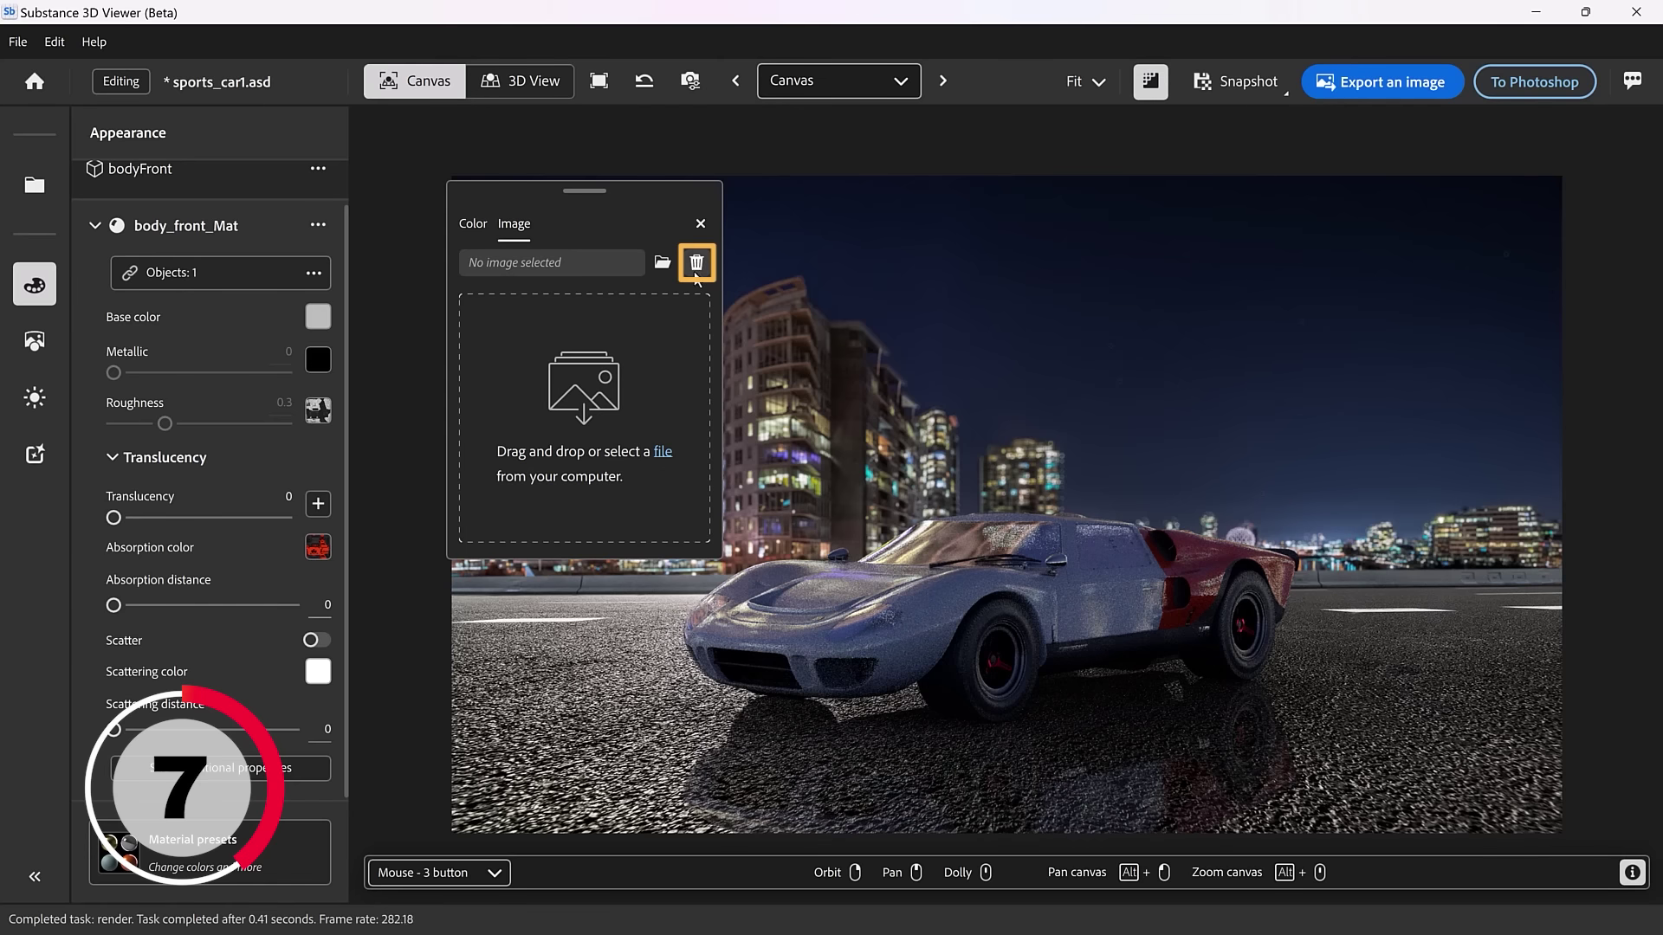
click(473, 227)
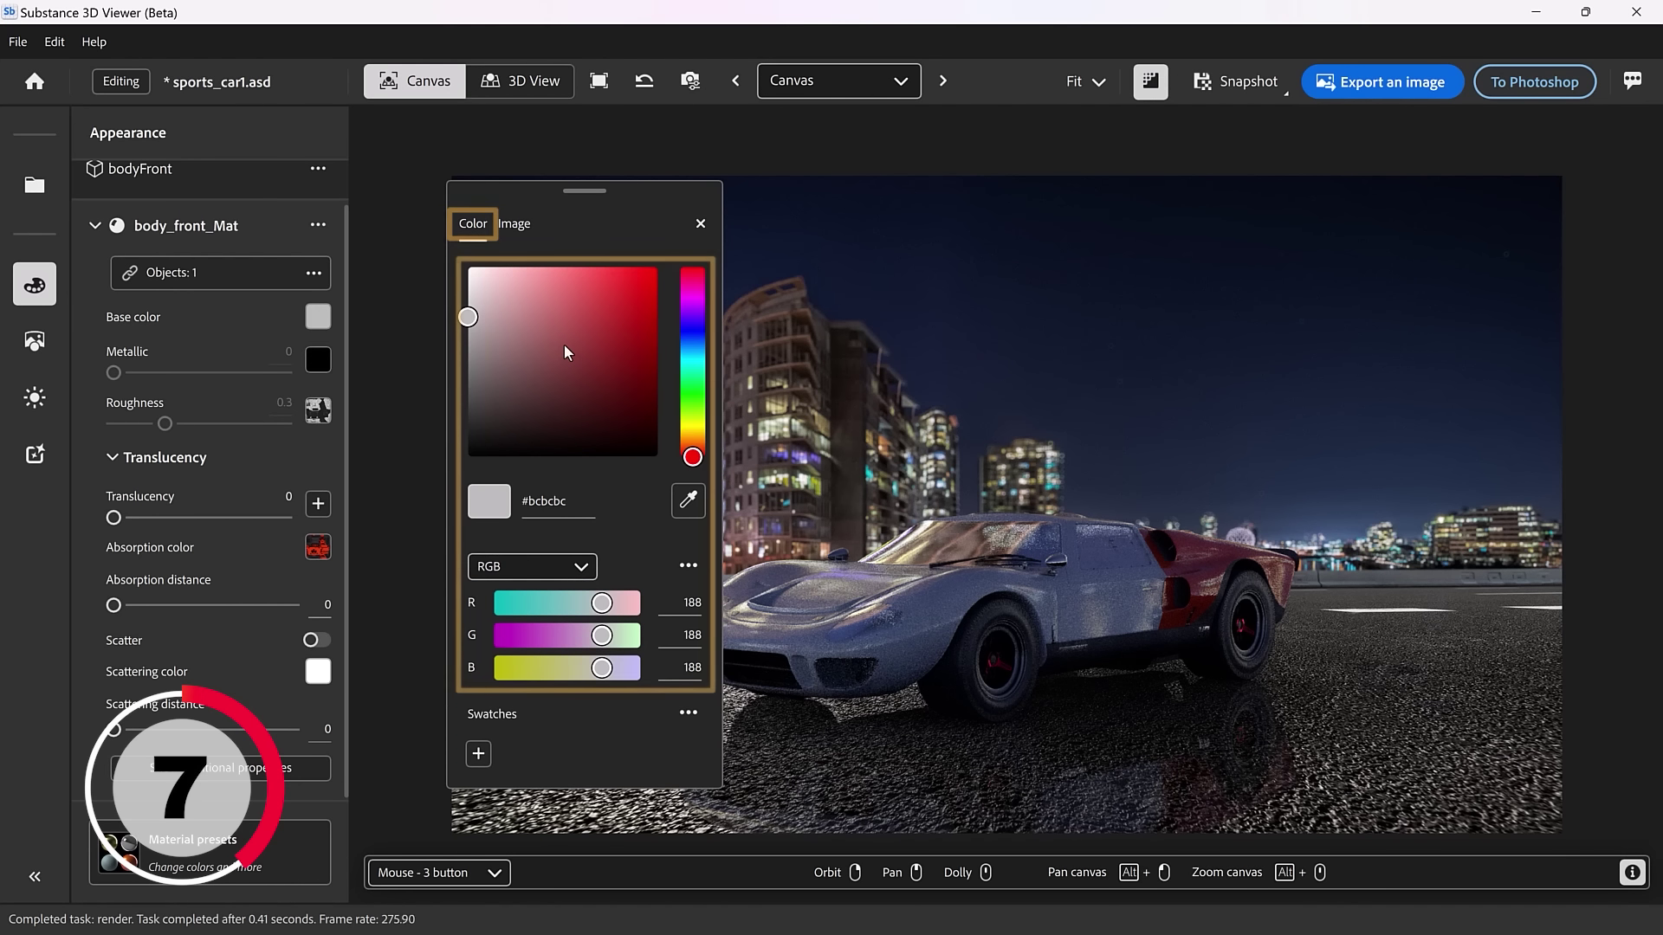
drag(564, 345, 658, 273)
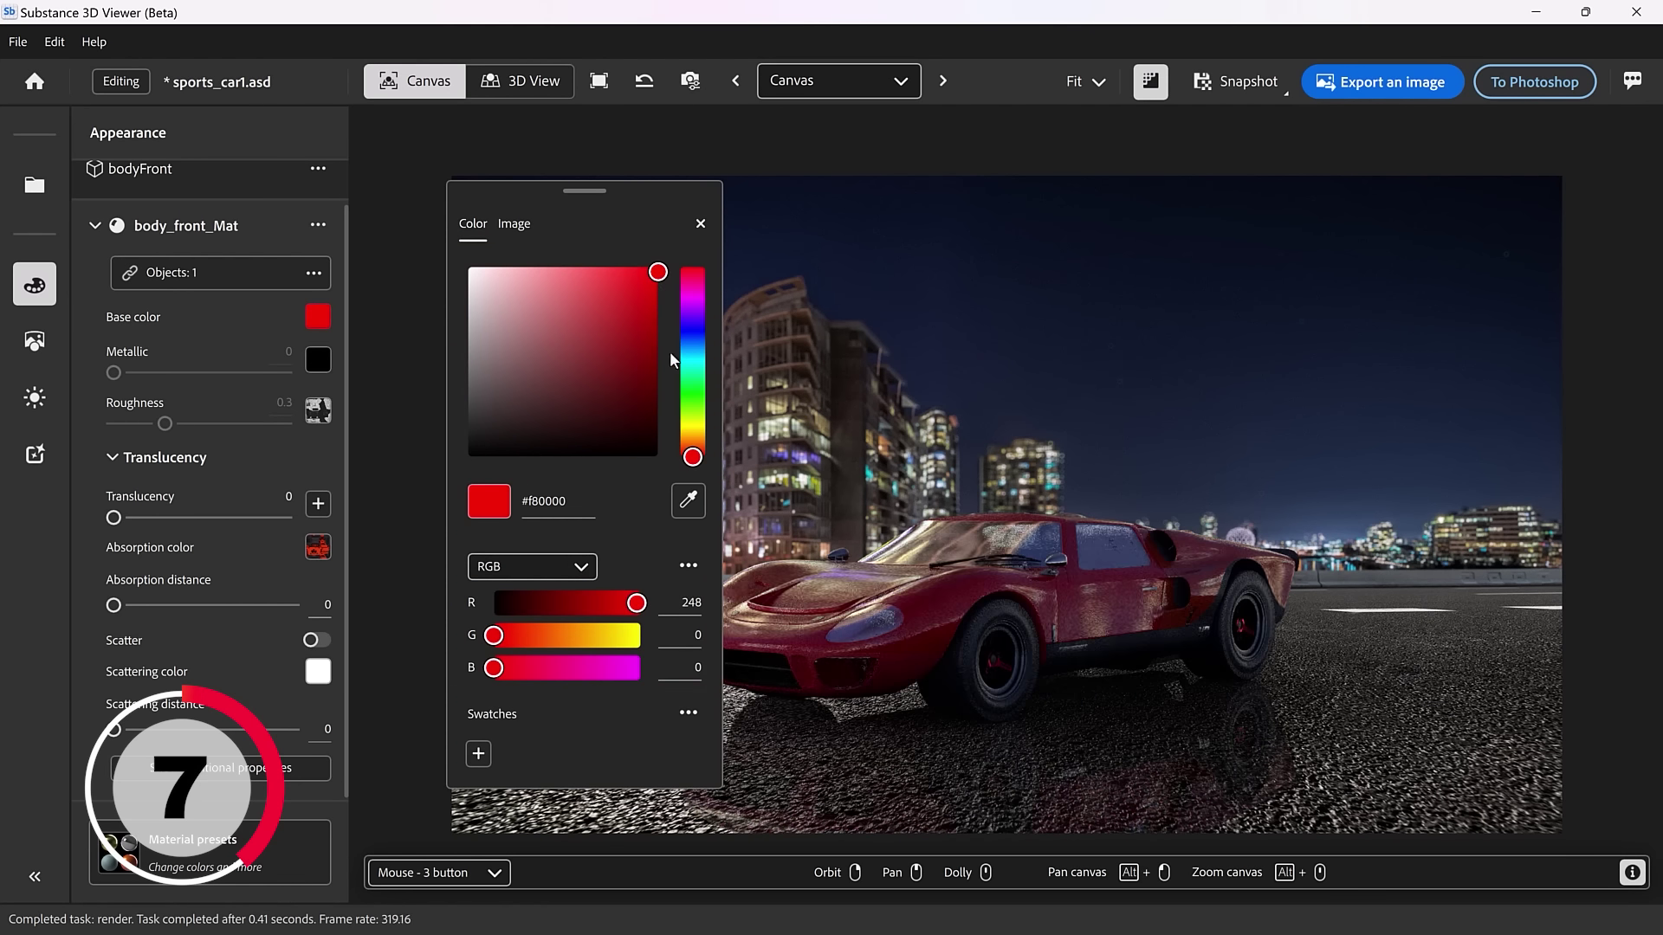
click(692, 334)
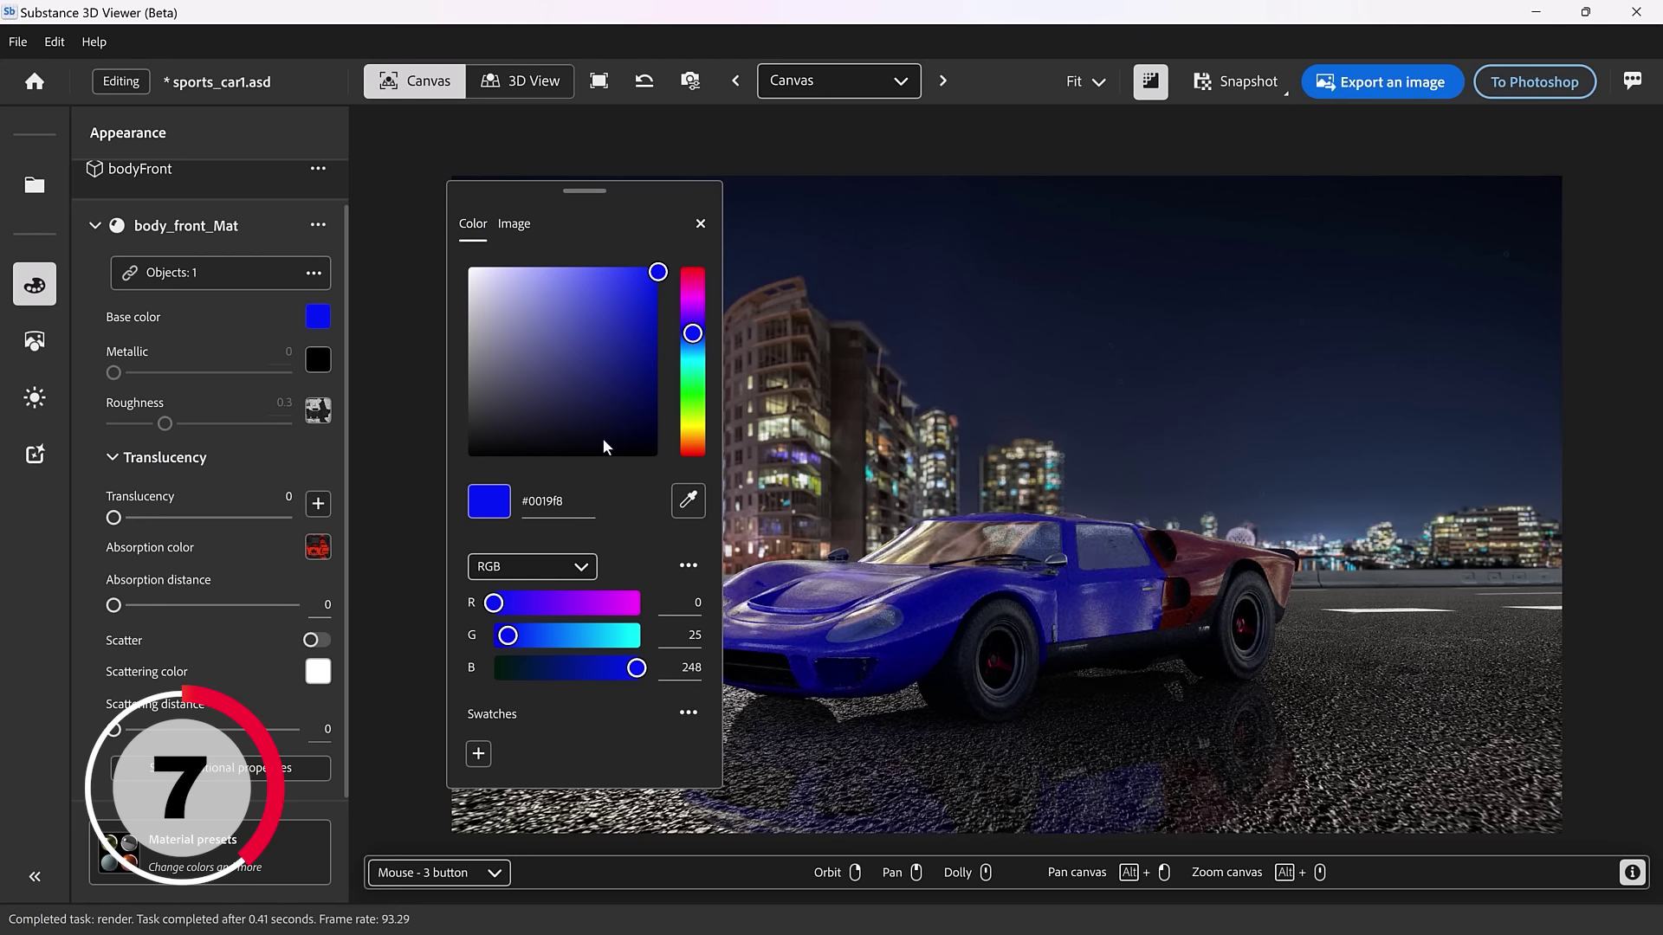
click(329, 376)
mouse_move(138, 352)
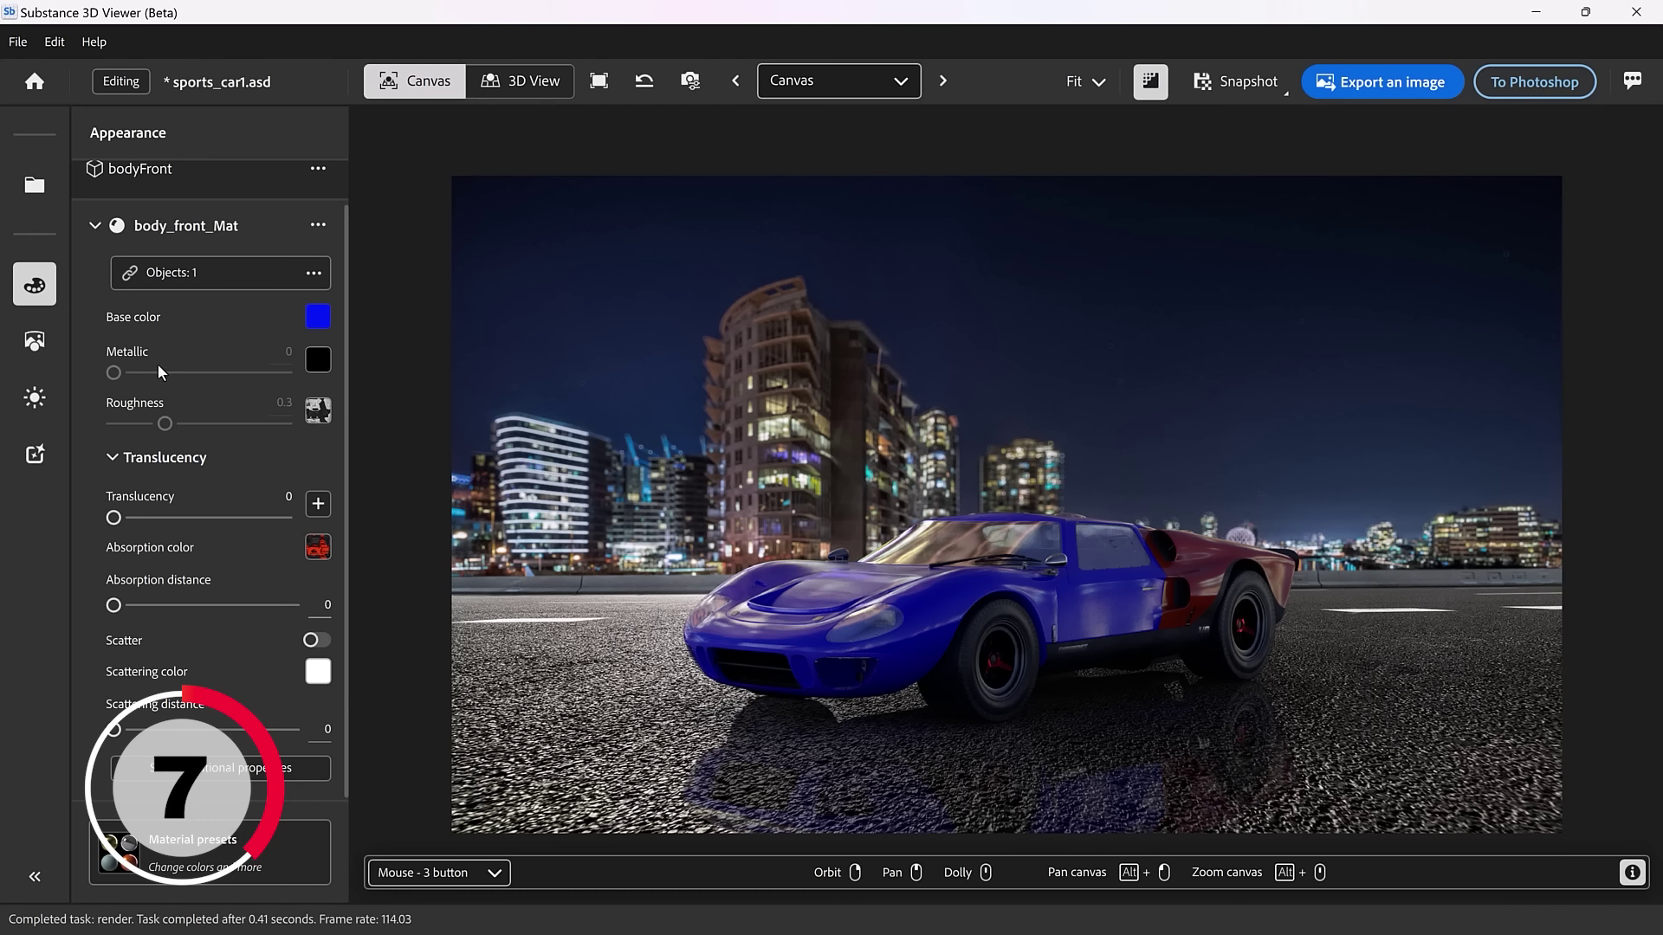
- Delete the front body's metallic map and set metallic to 0.68, then undo all changes
click(318, 359)
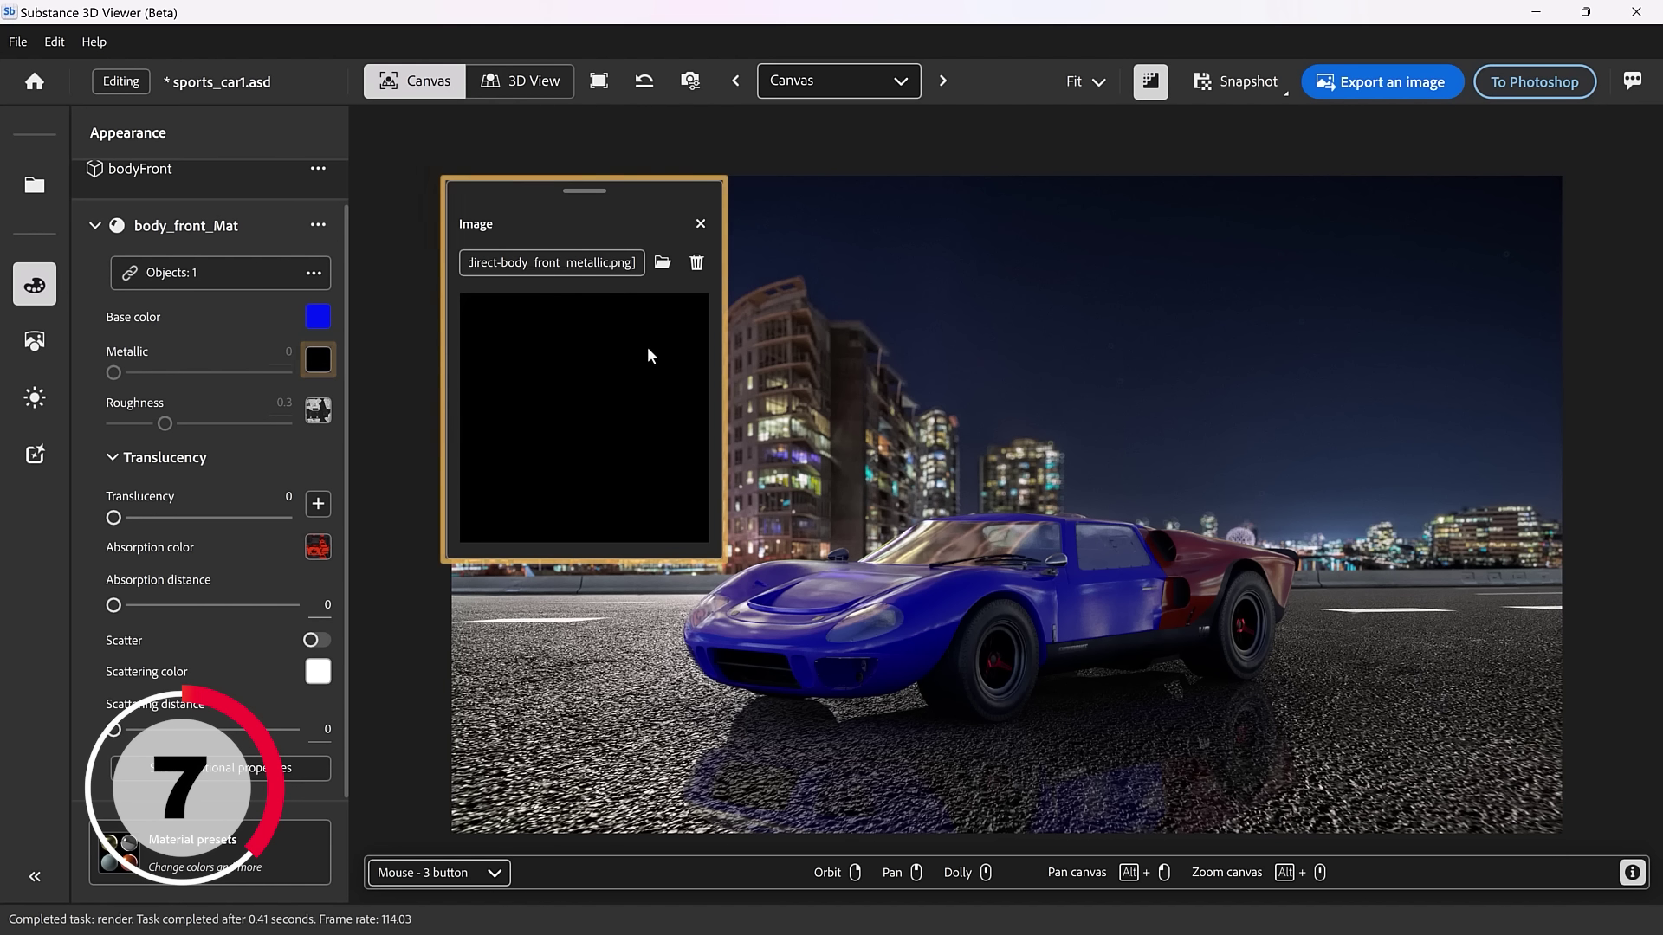
click(696, 263)
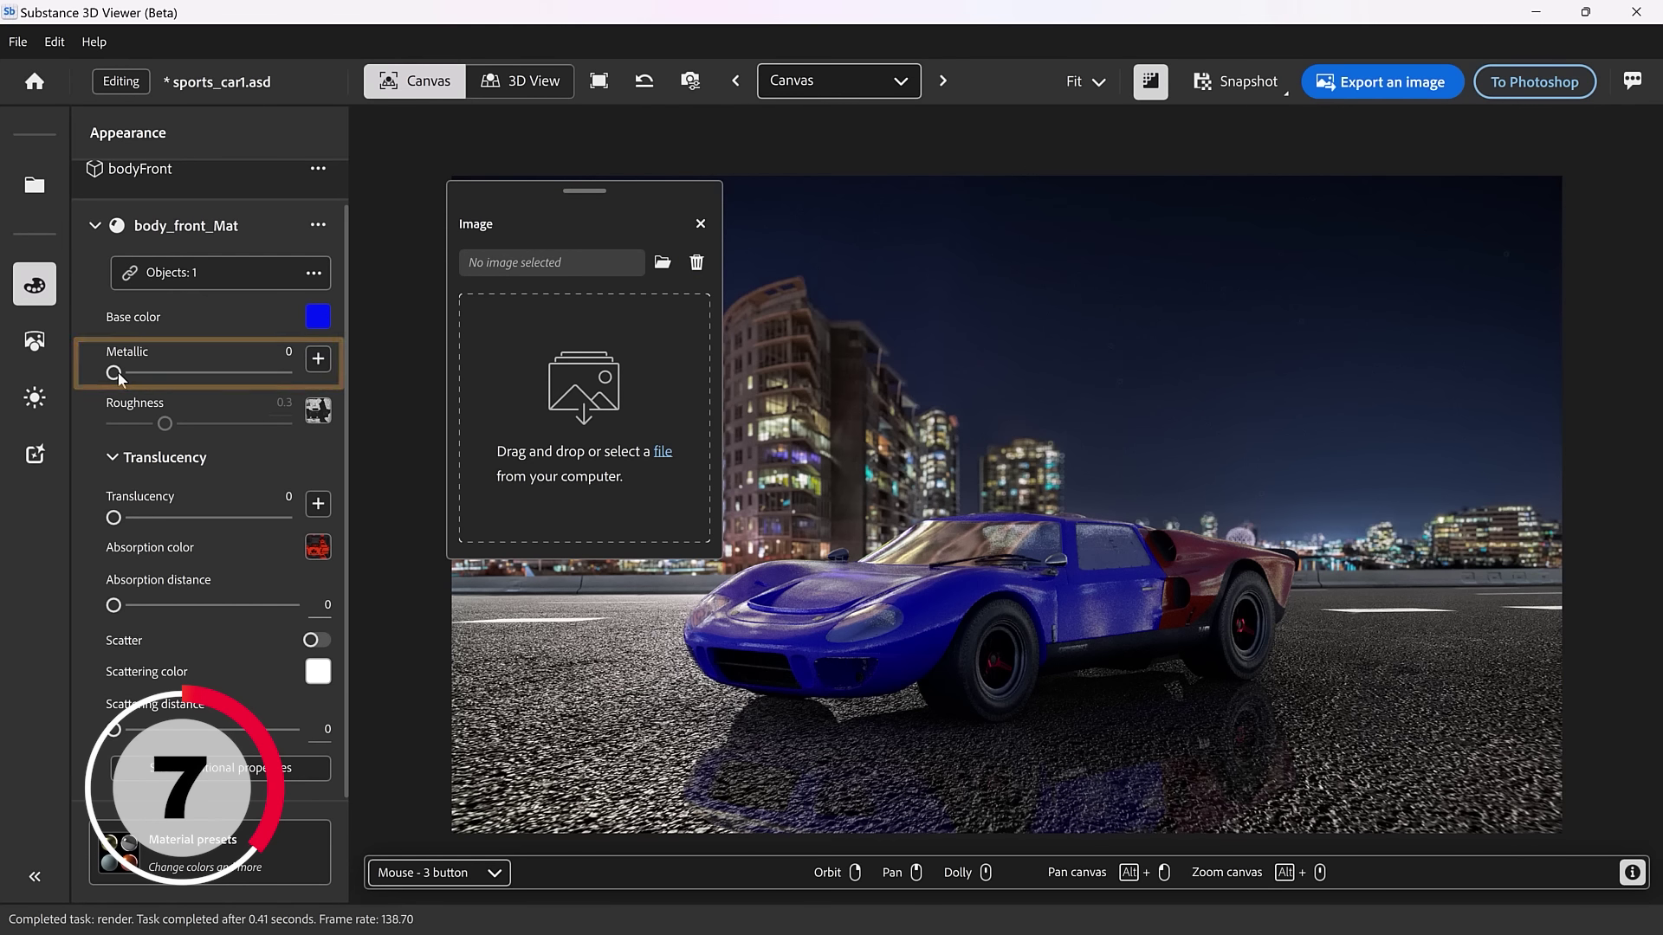
drag(116, 373, 231, 383)
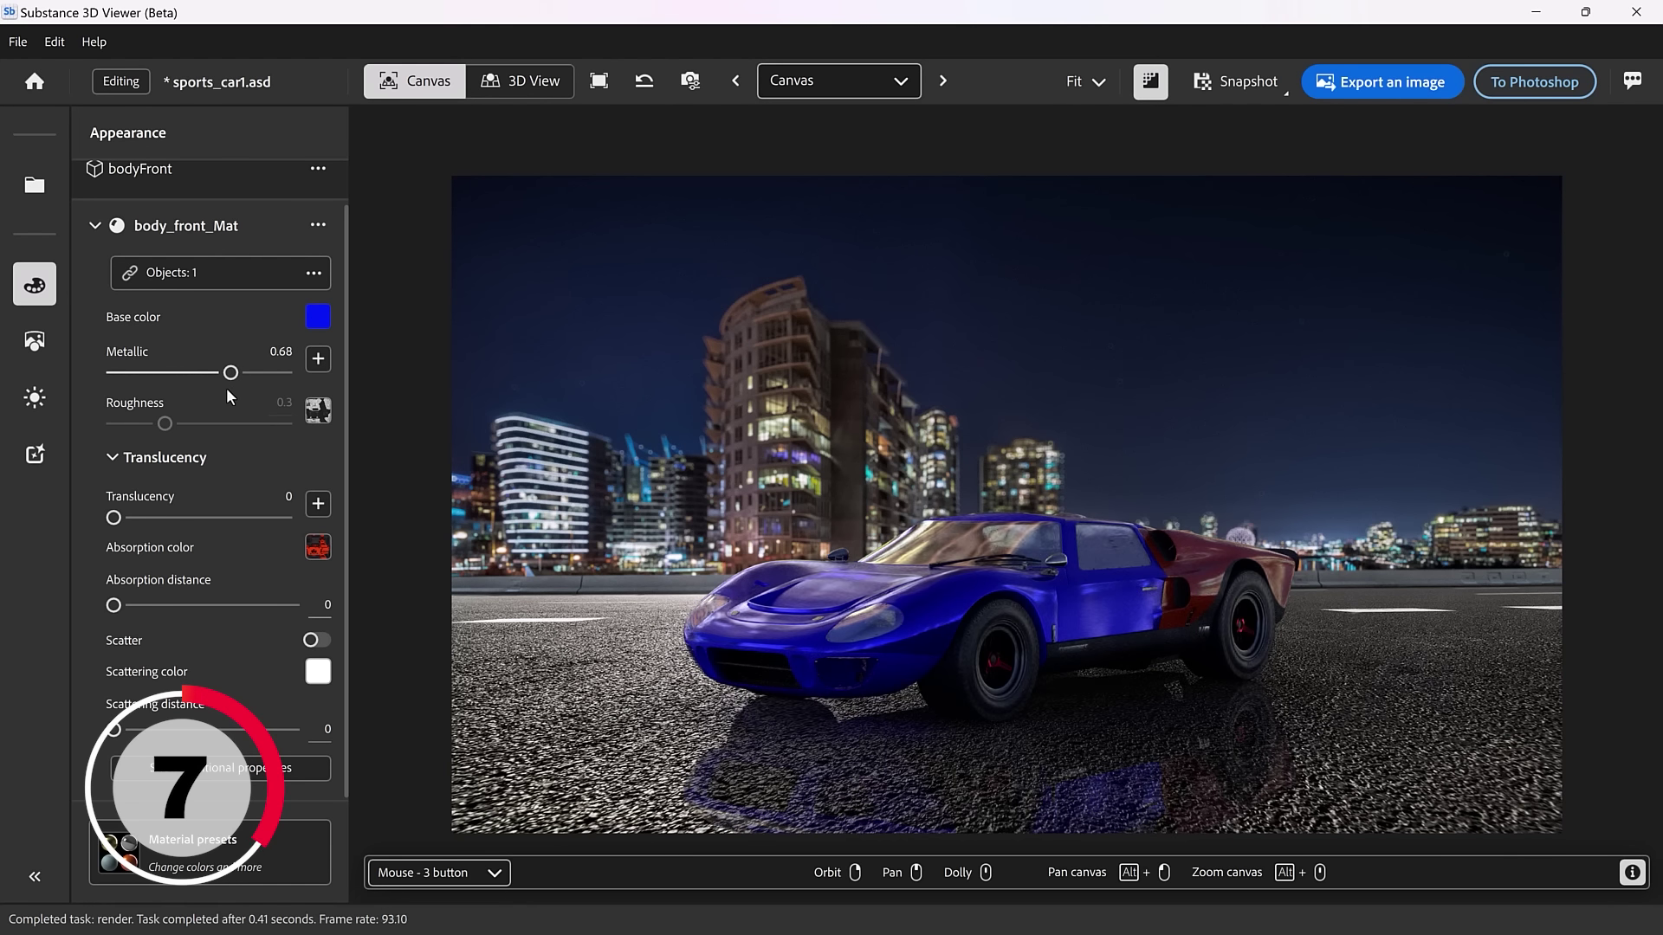
key(ctrl+z)
key(ctrl+z)
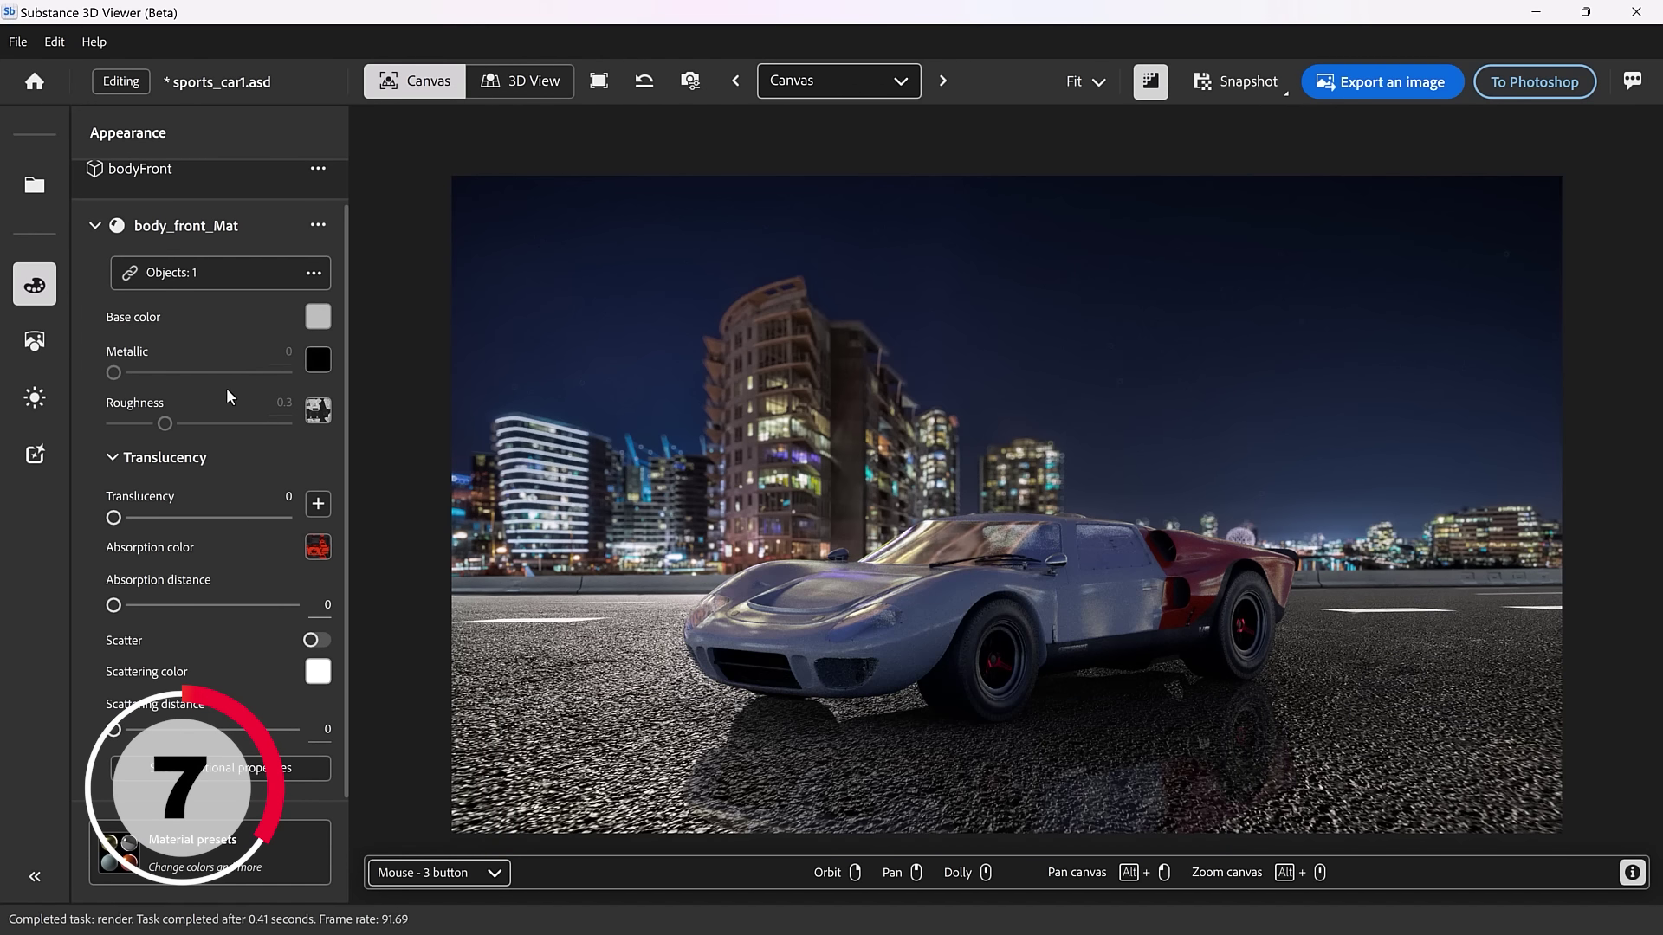
key(ctrl+z)
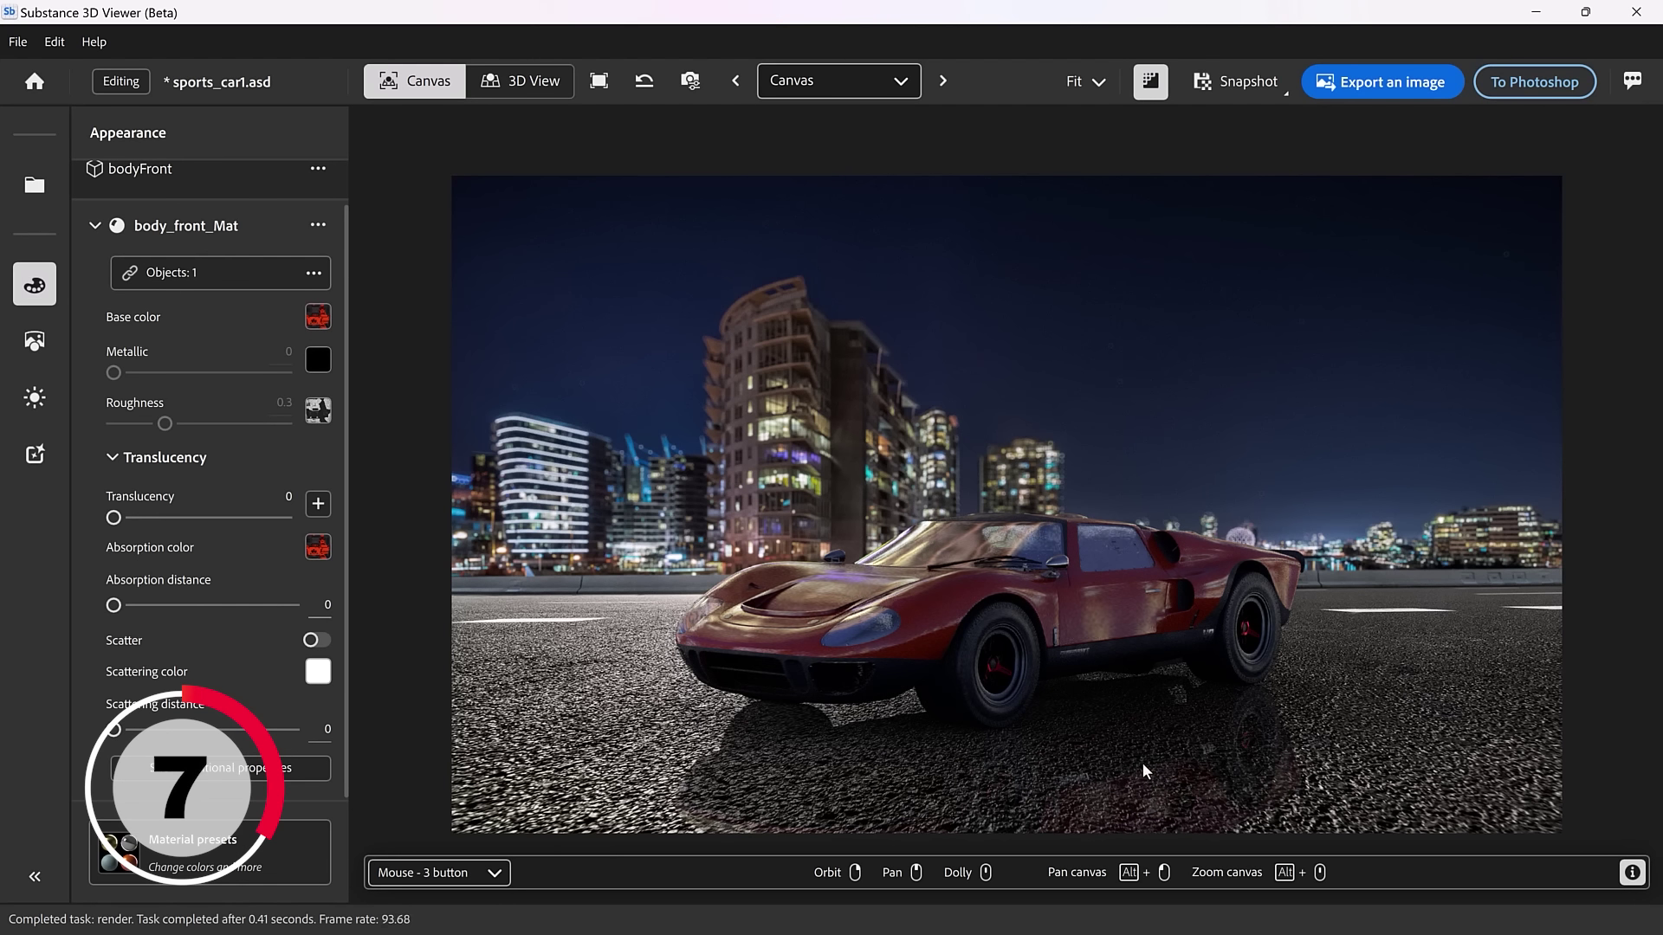
- Apply the Titanium metal preset to the car's front body
click(208, 873)
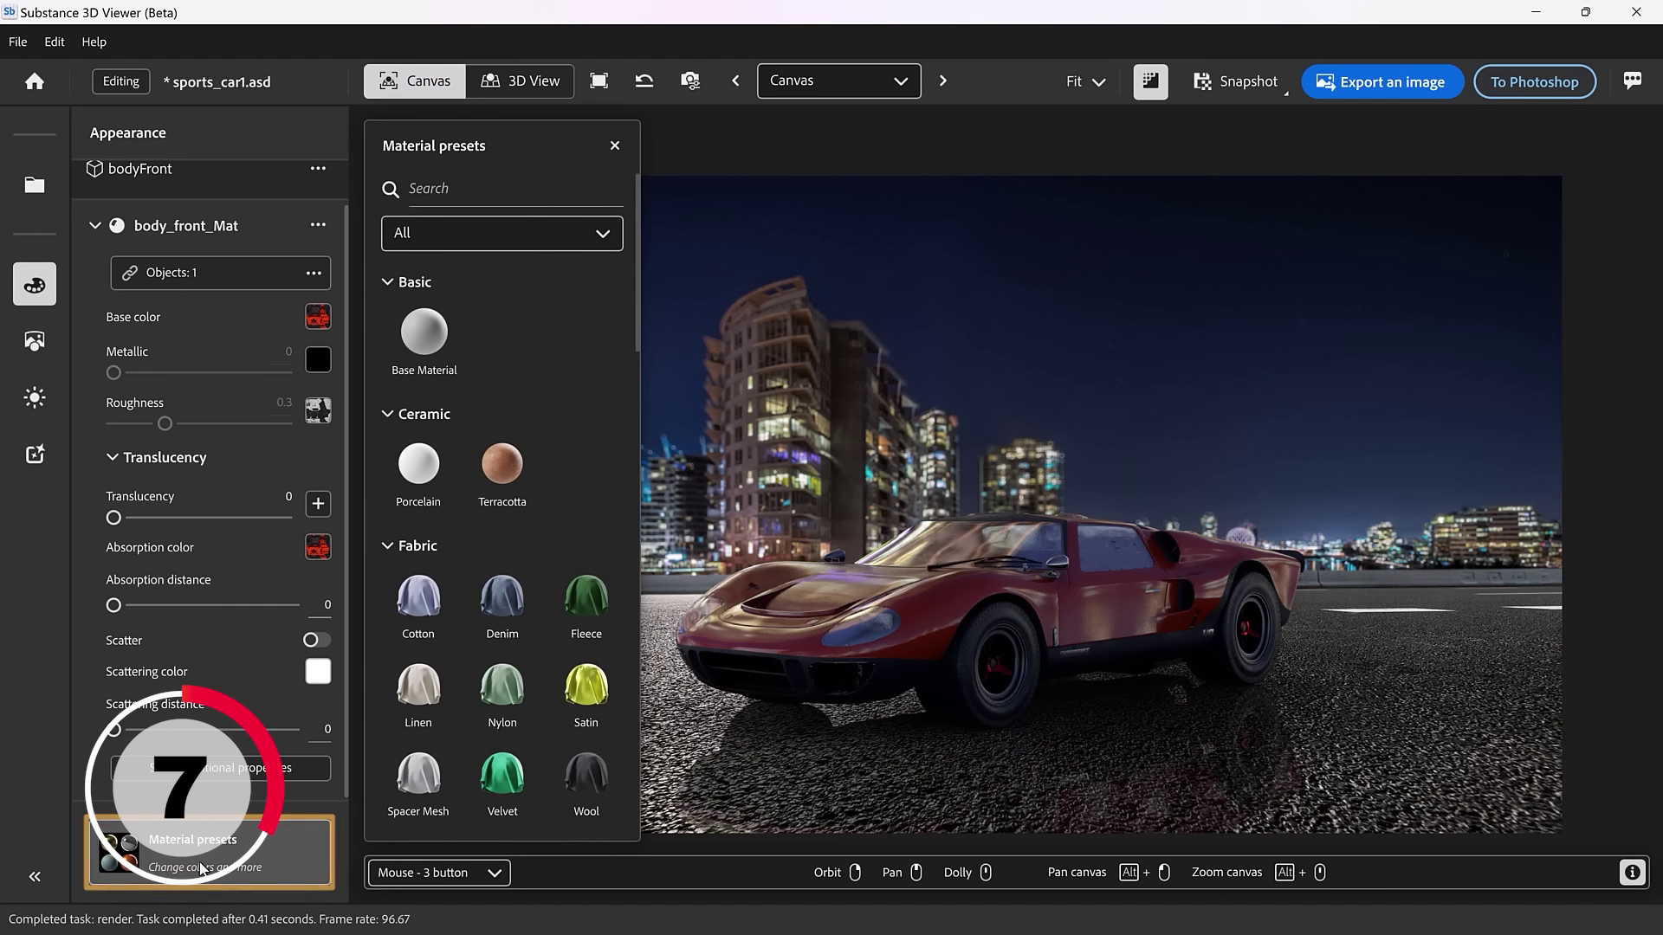
scroll(450, 725, down, 3)
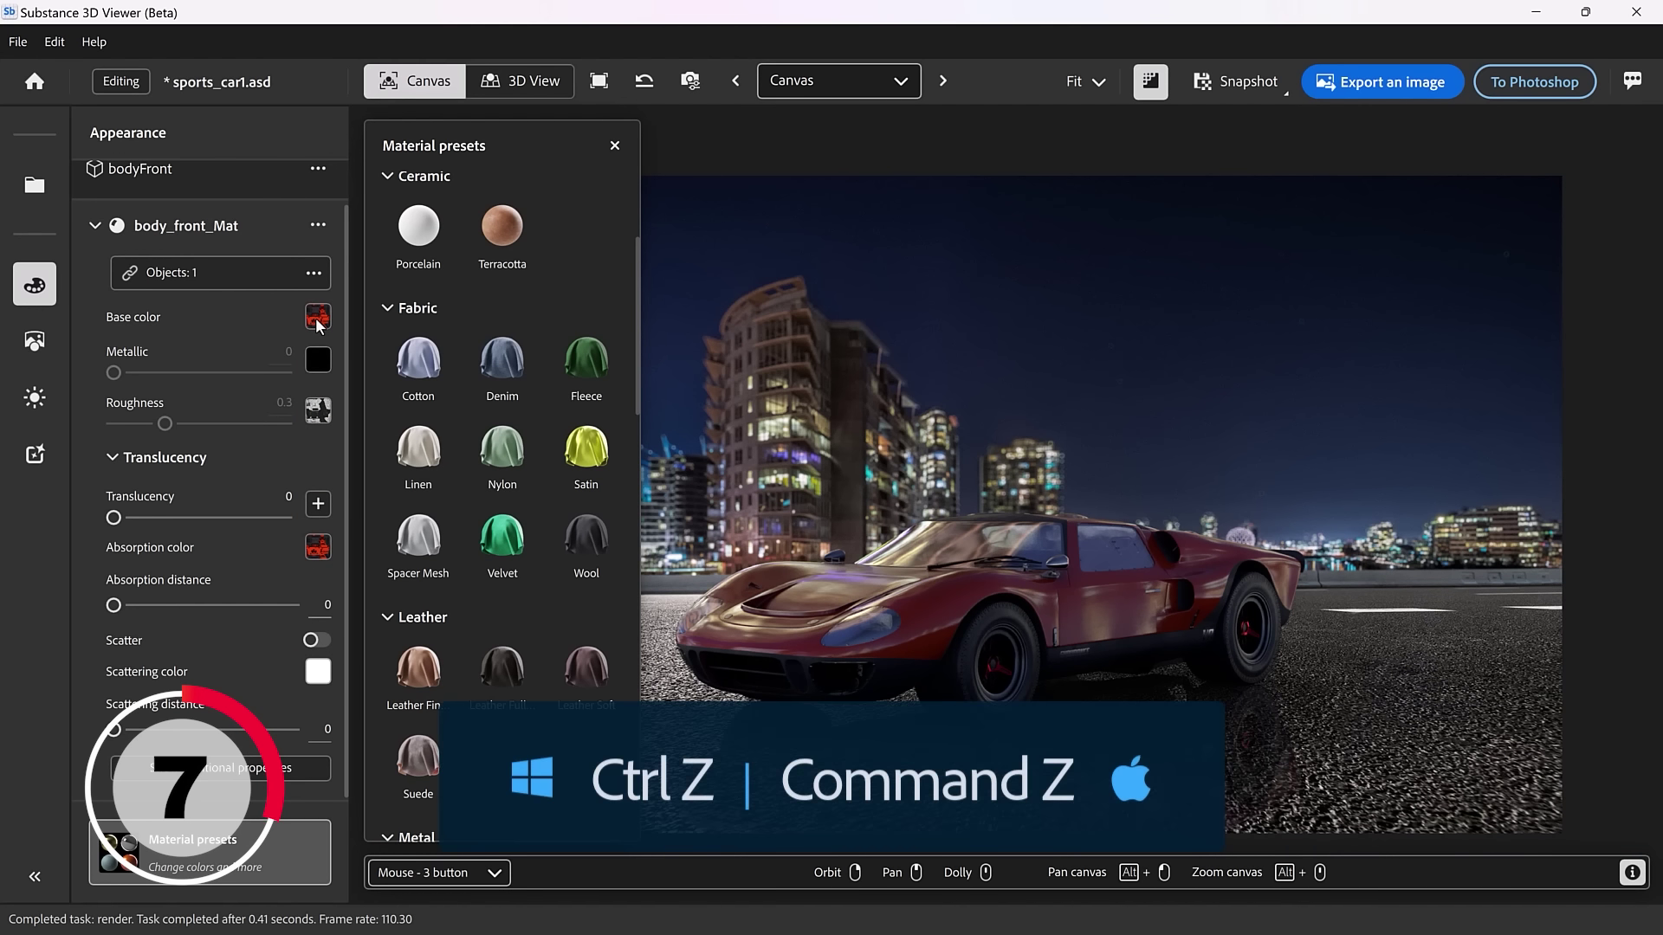
click(942, 450)
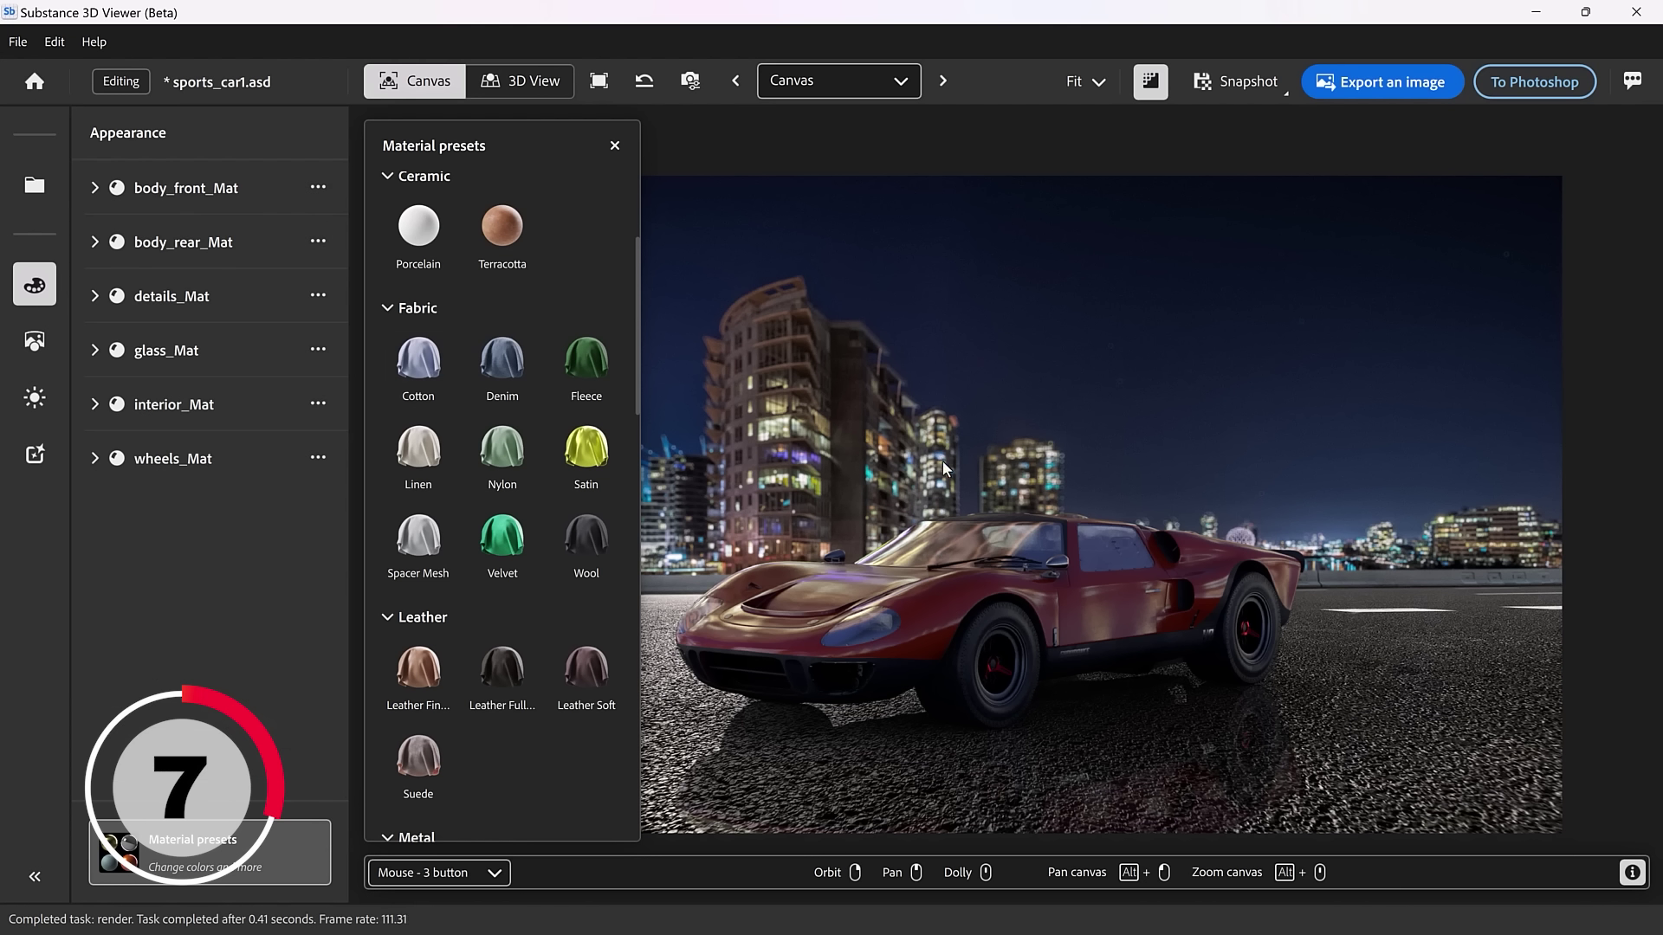
click(968, 590)
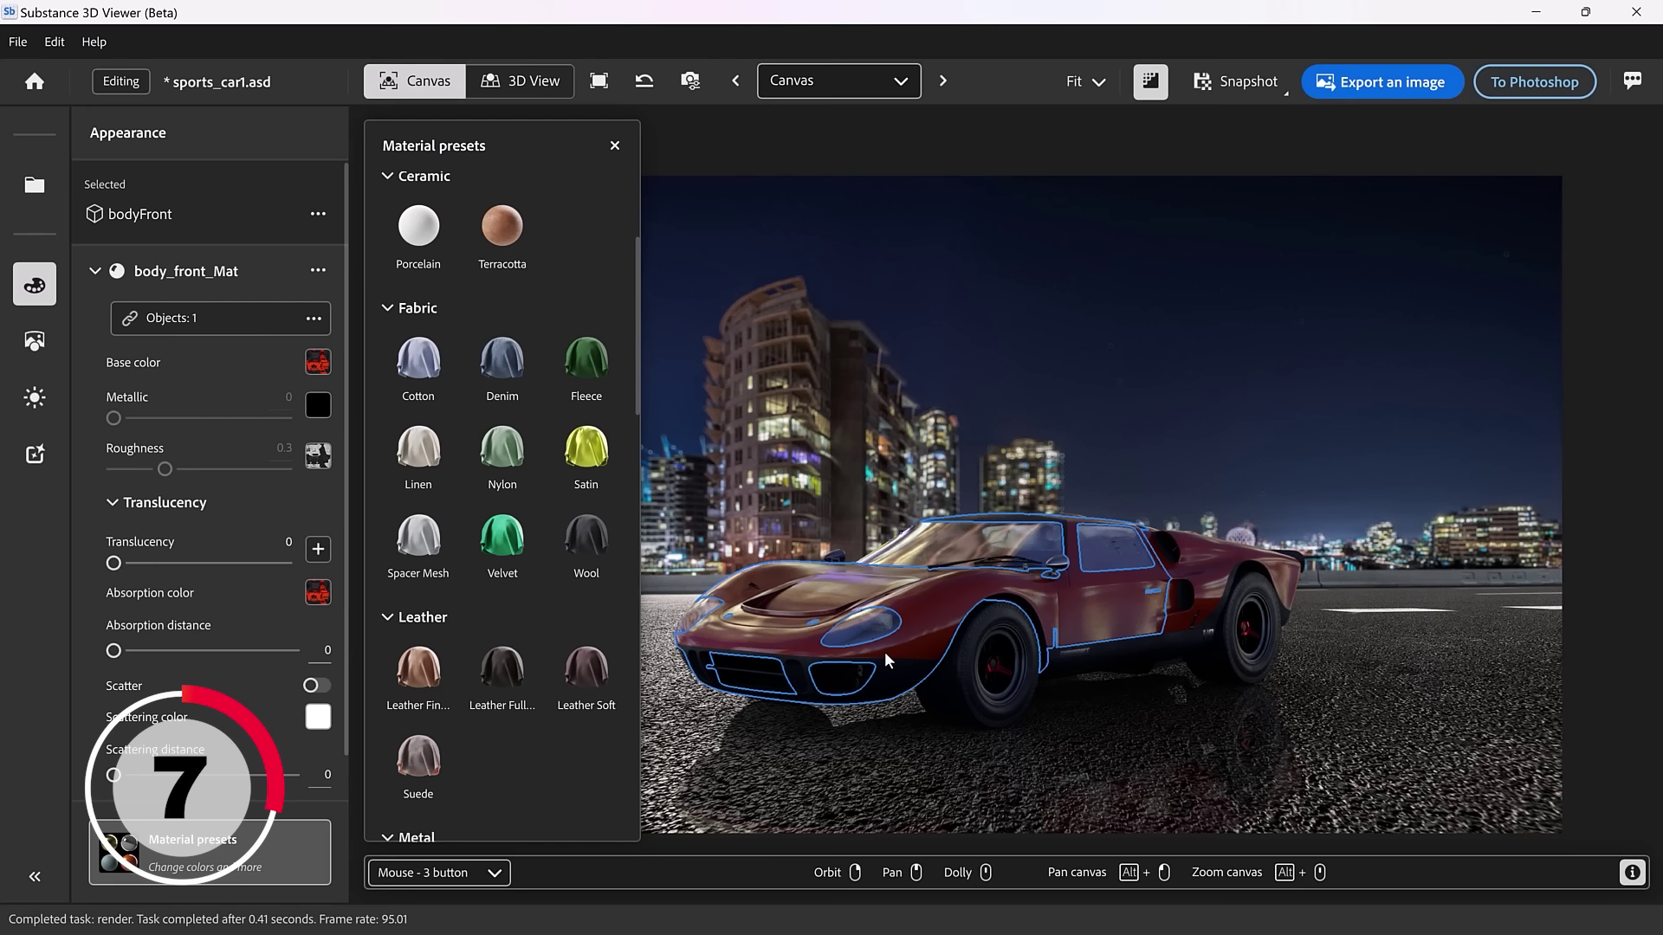
scroll(518, 642, down, 6)
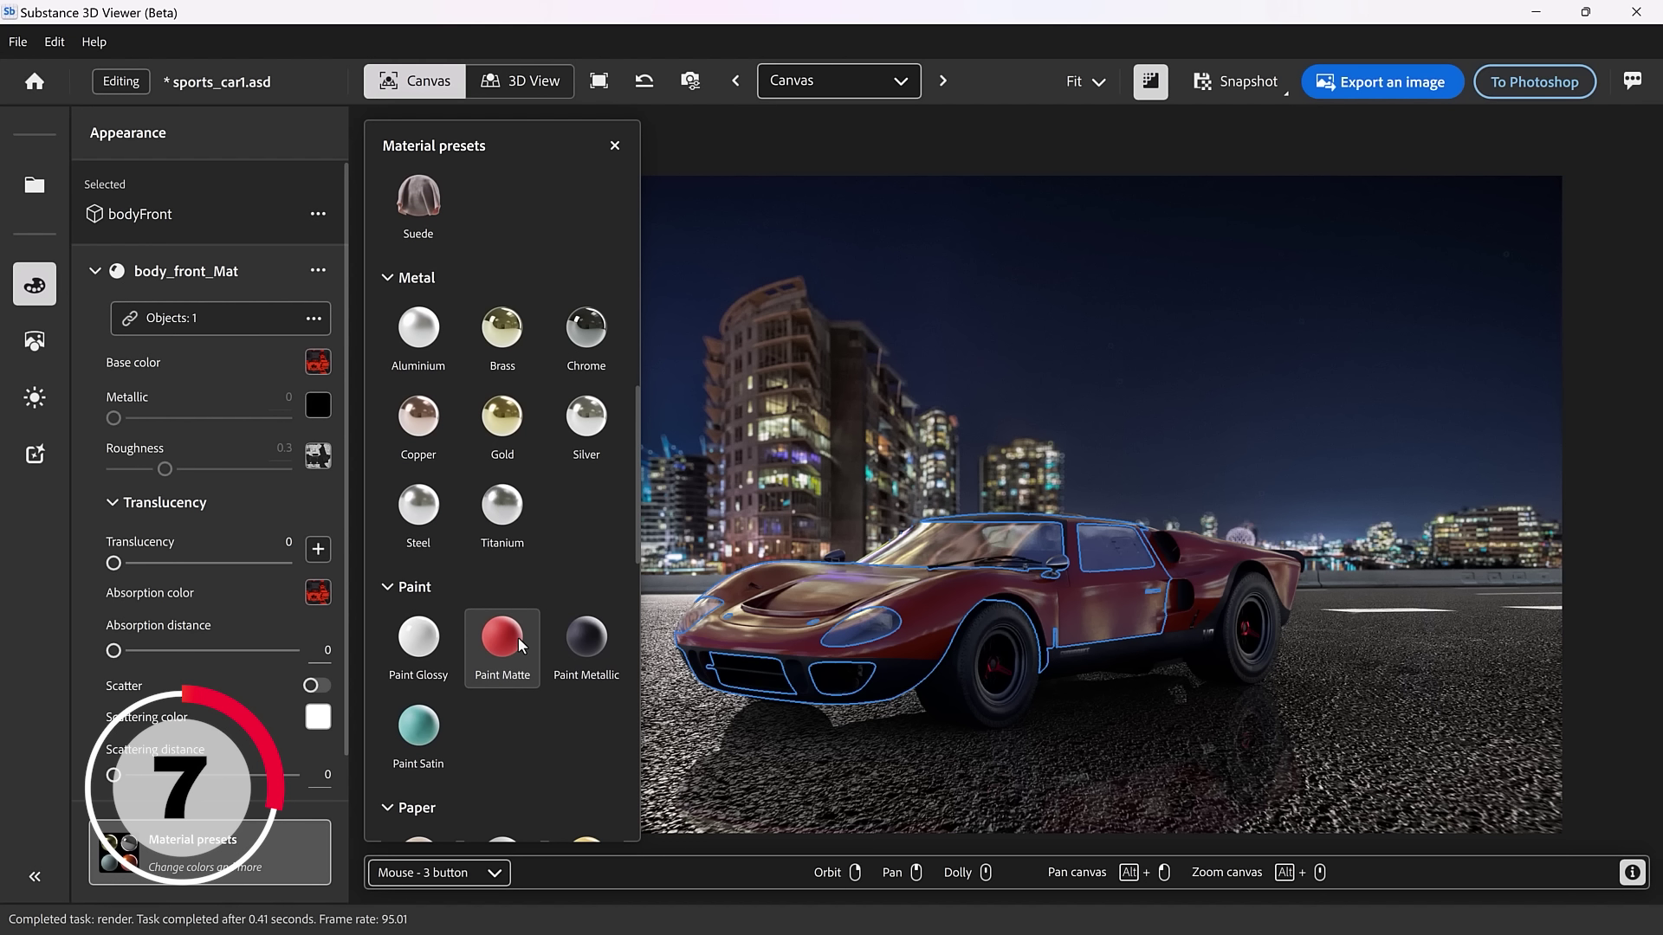
click(498, 511)
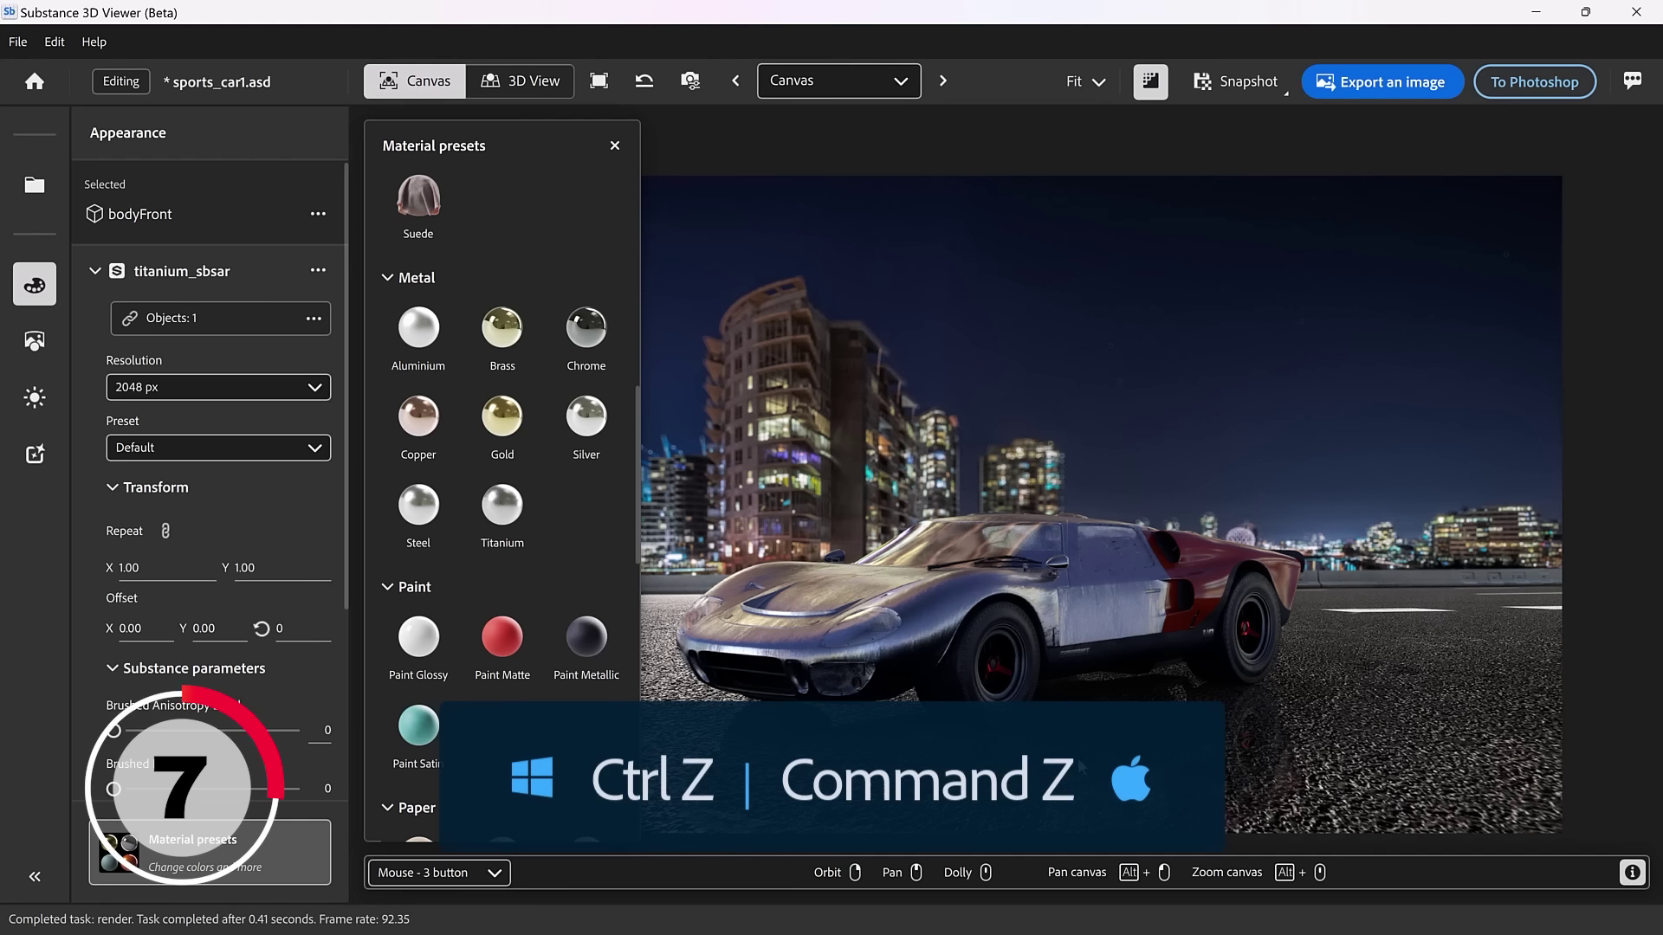
- Undo, then reapply Titanium to the front body and select the rear body
key(ctrl+z)
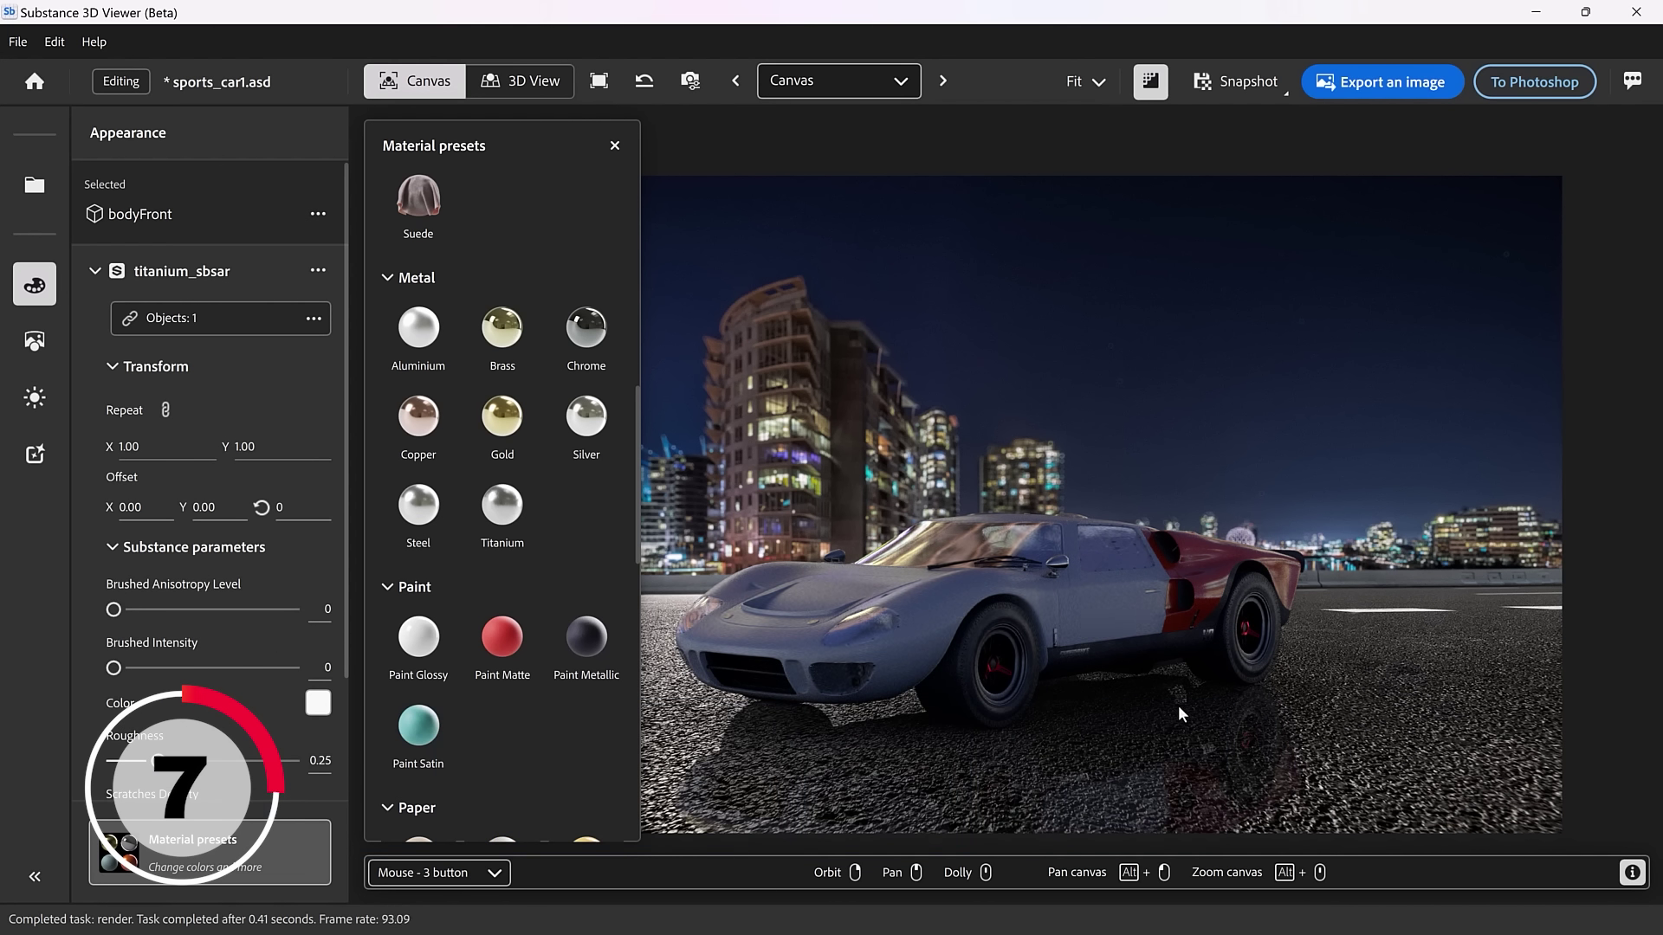
click(1186, 487)
click(1125, 590)
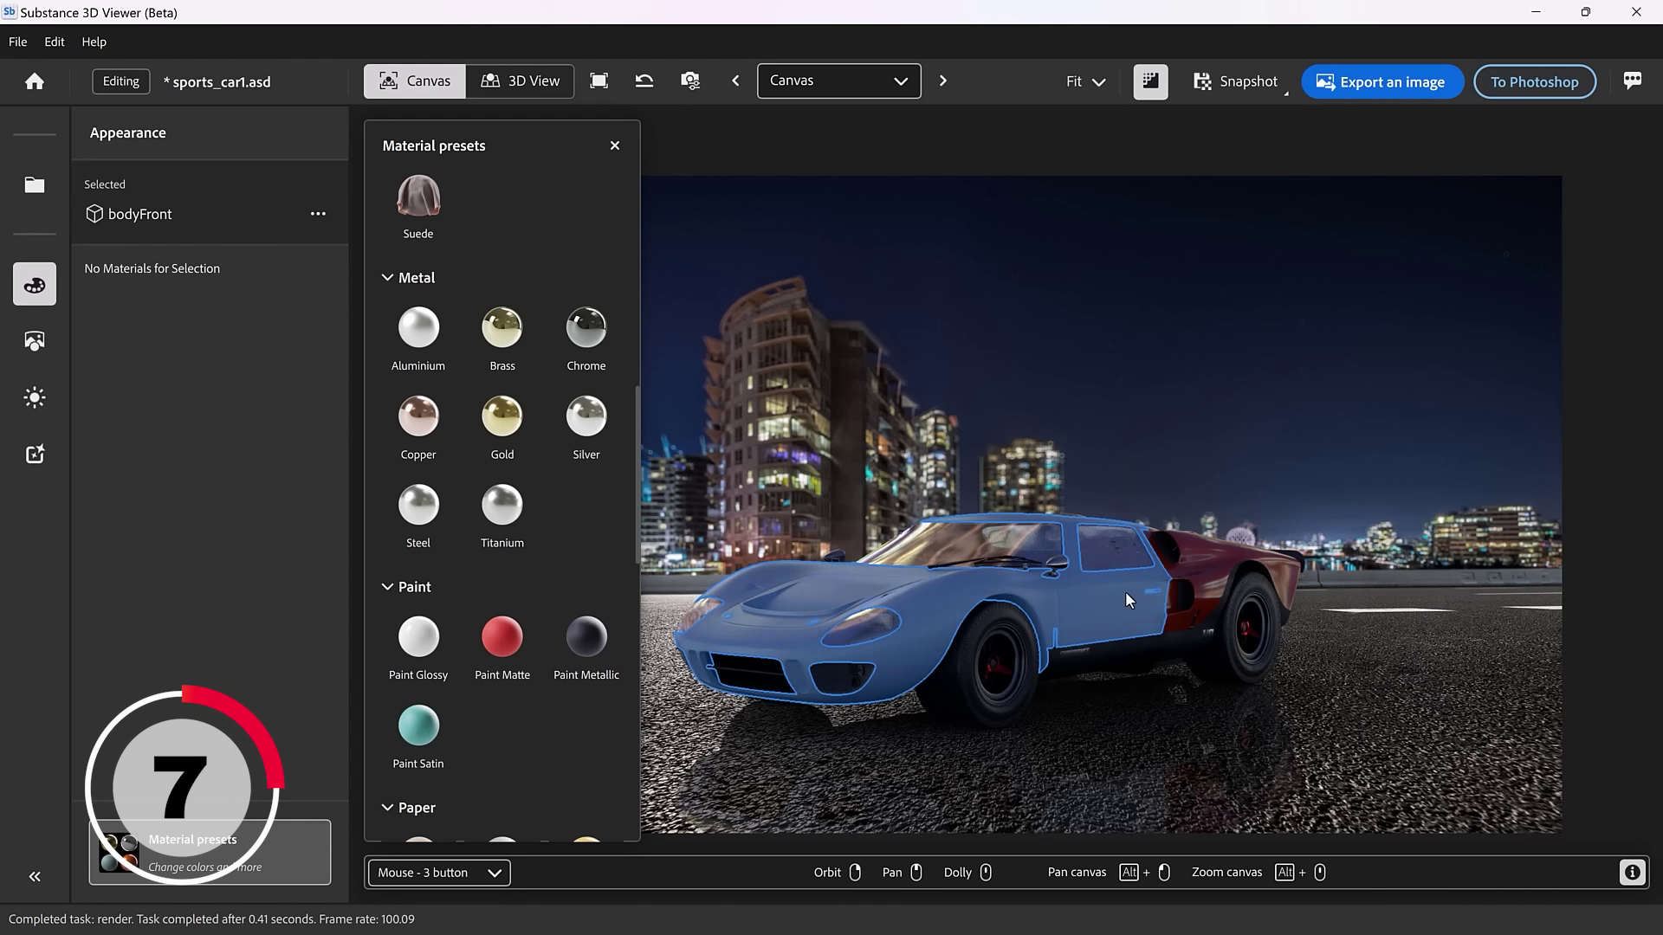
click(497, 511)
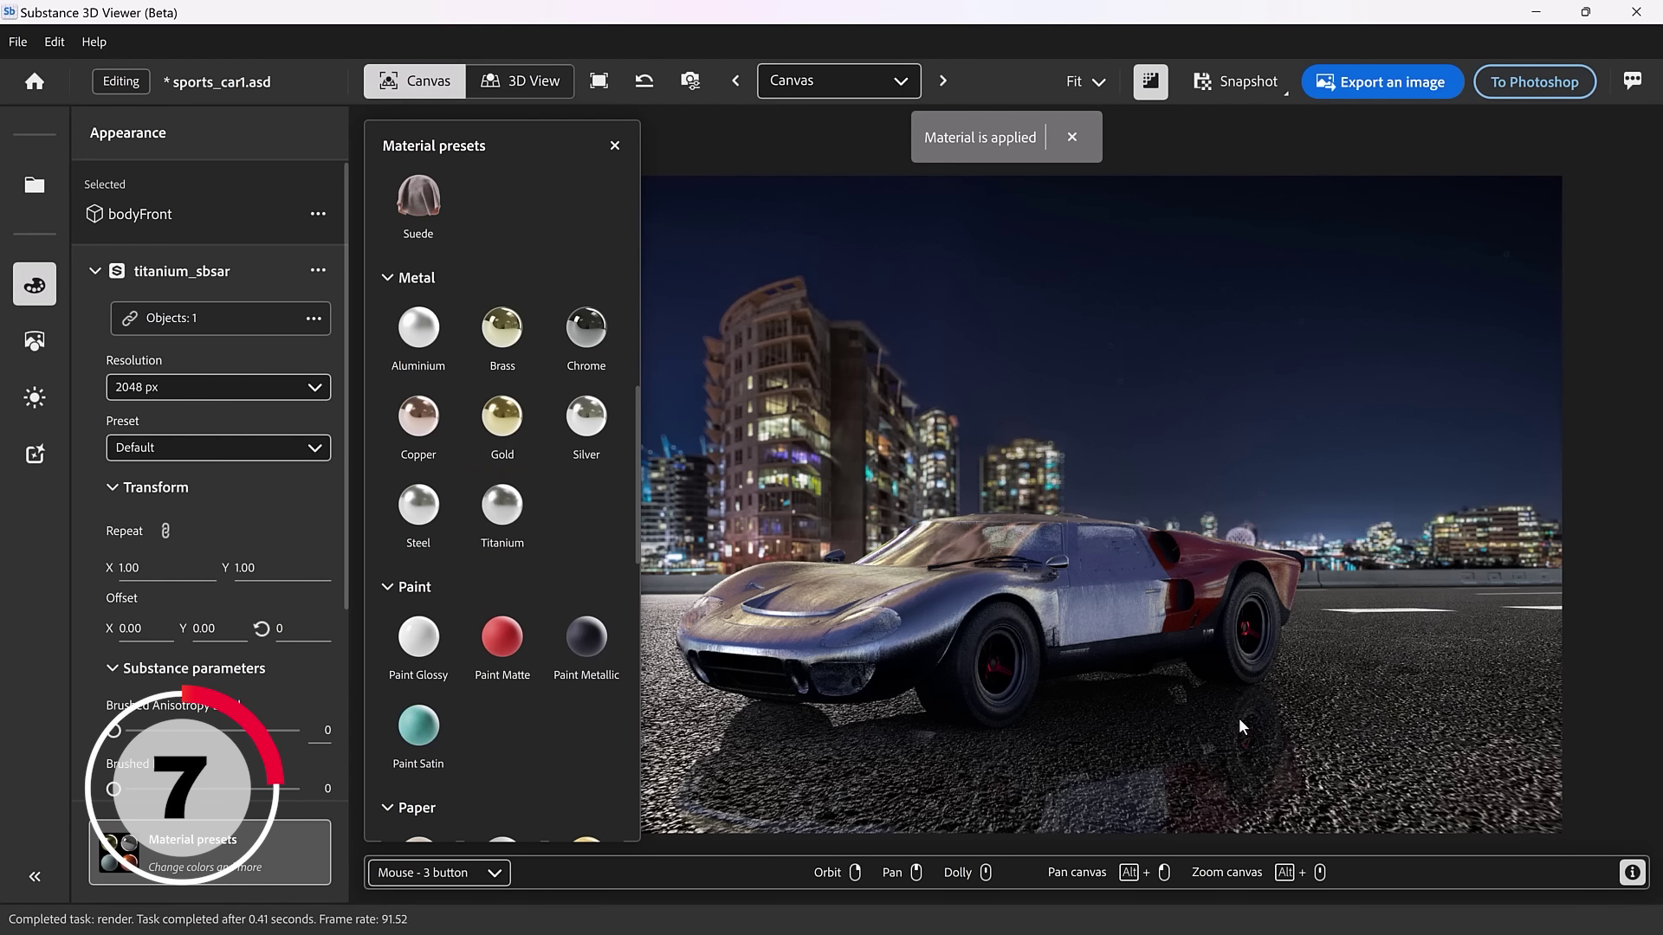
click(1220, 568)
- Apply the Titanium preset to the rear body and close the Material presets panel
click(502, 515)
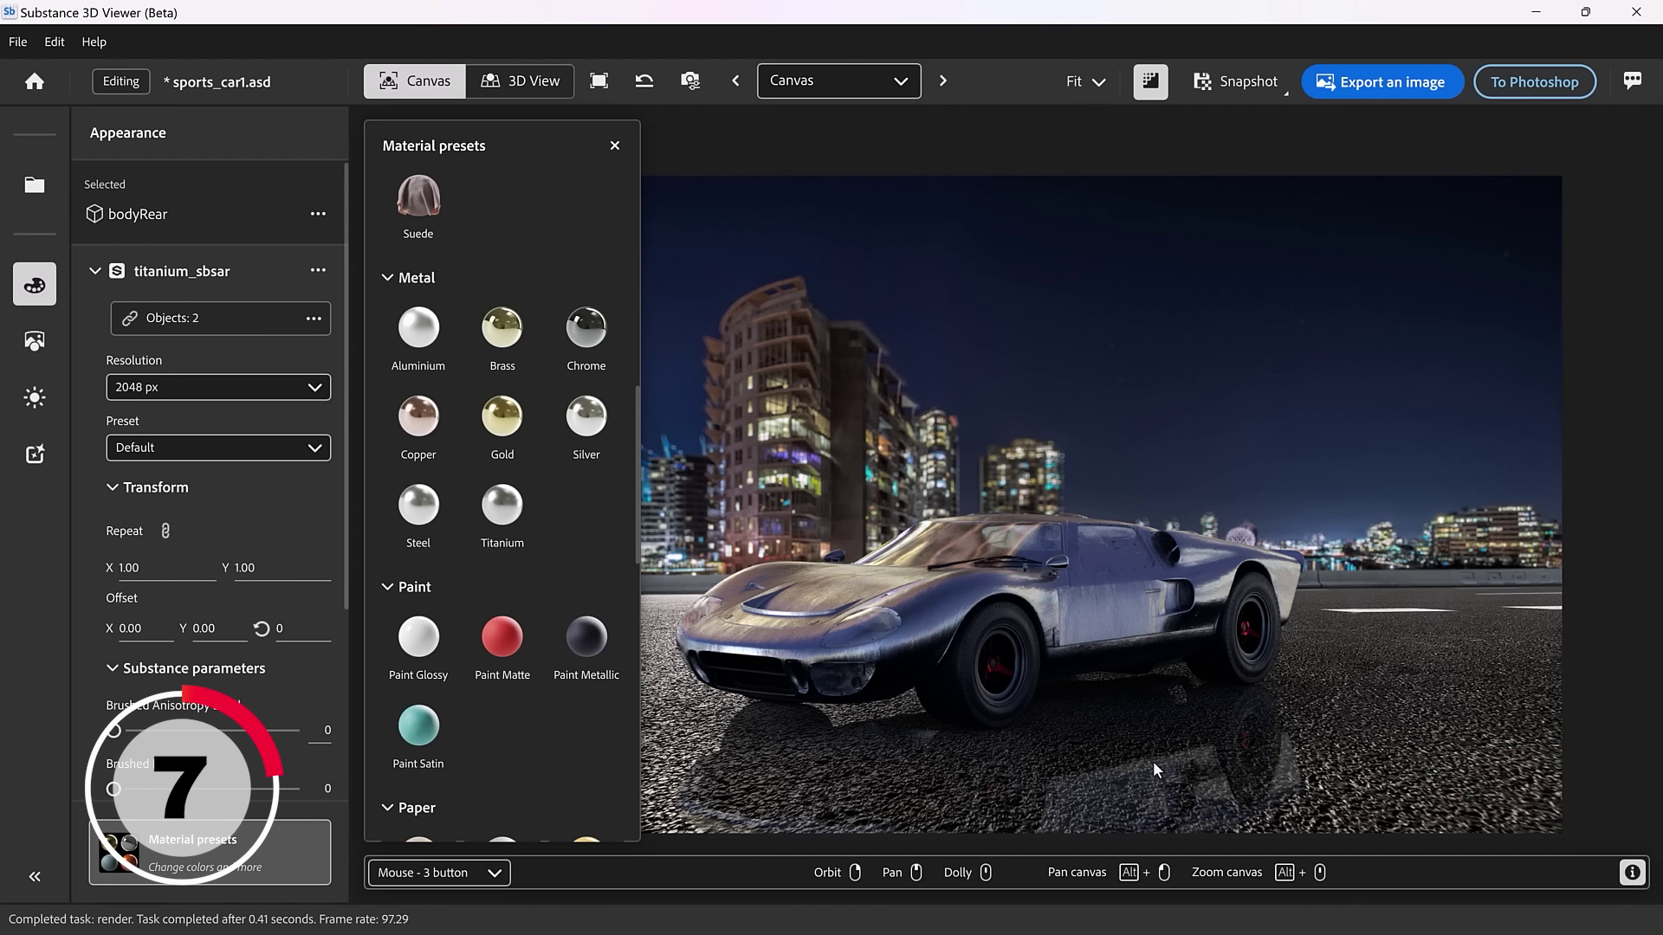
click(1519, 86)
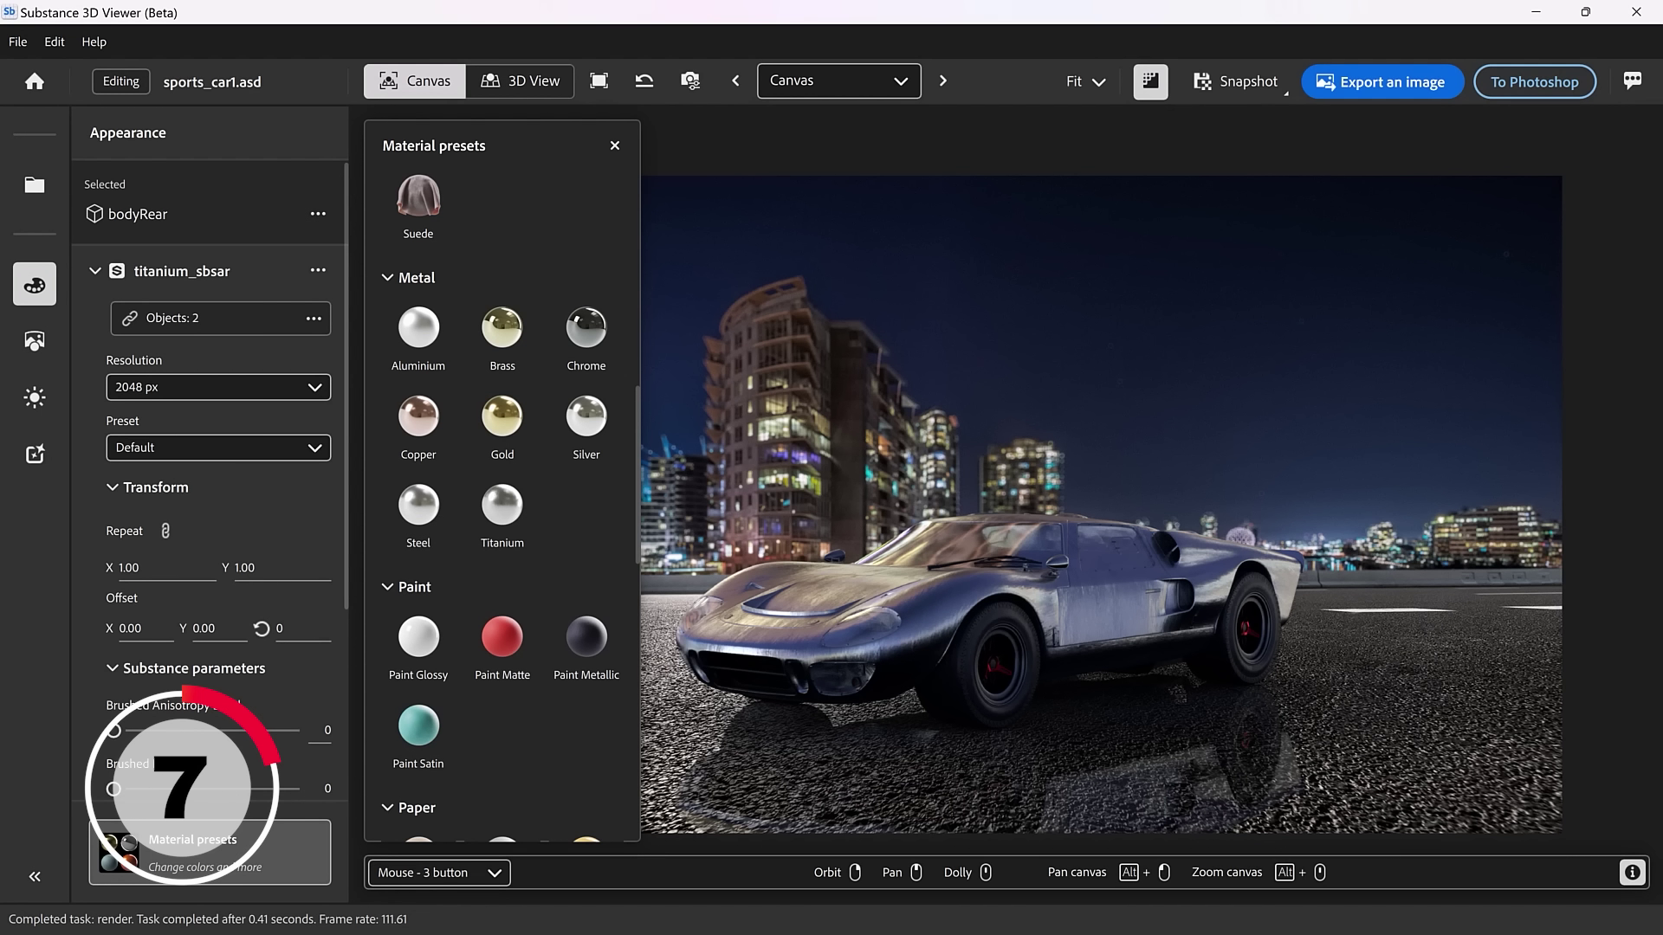
click(614, 146)
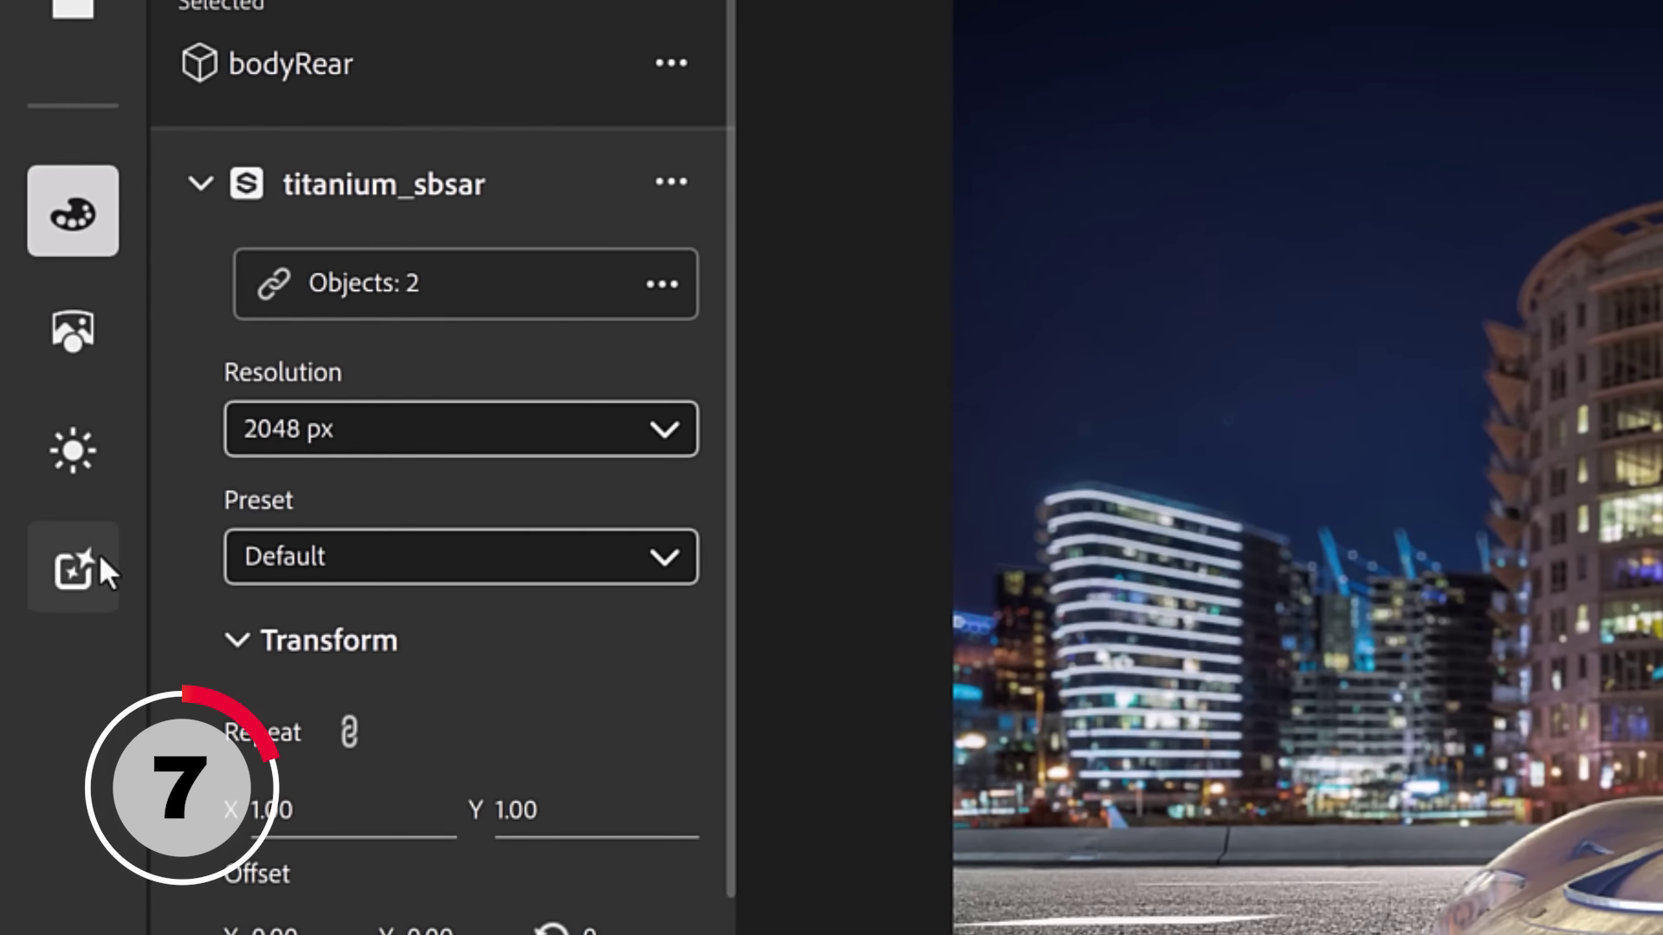
- Set up image-from-model in composite scene mode with prompt 'sandy beach on a foggy sunrise'
mouse_move(57, 519)
click(86, 564)
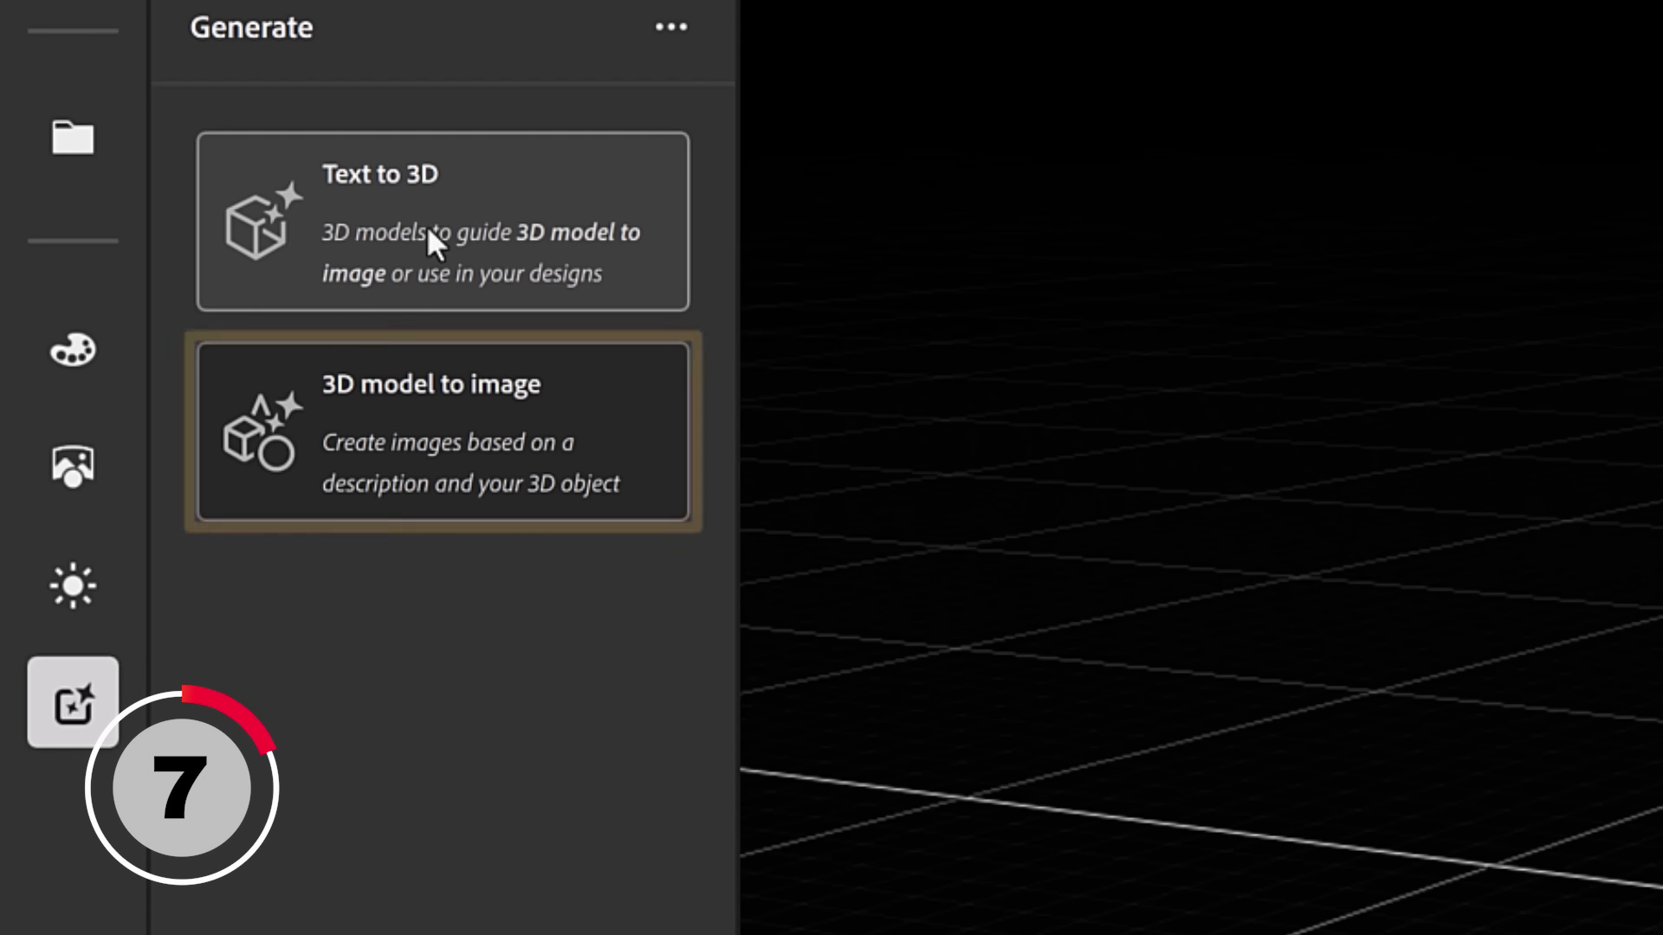
click(417, 455)
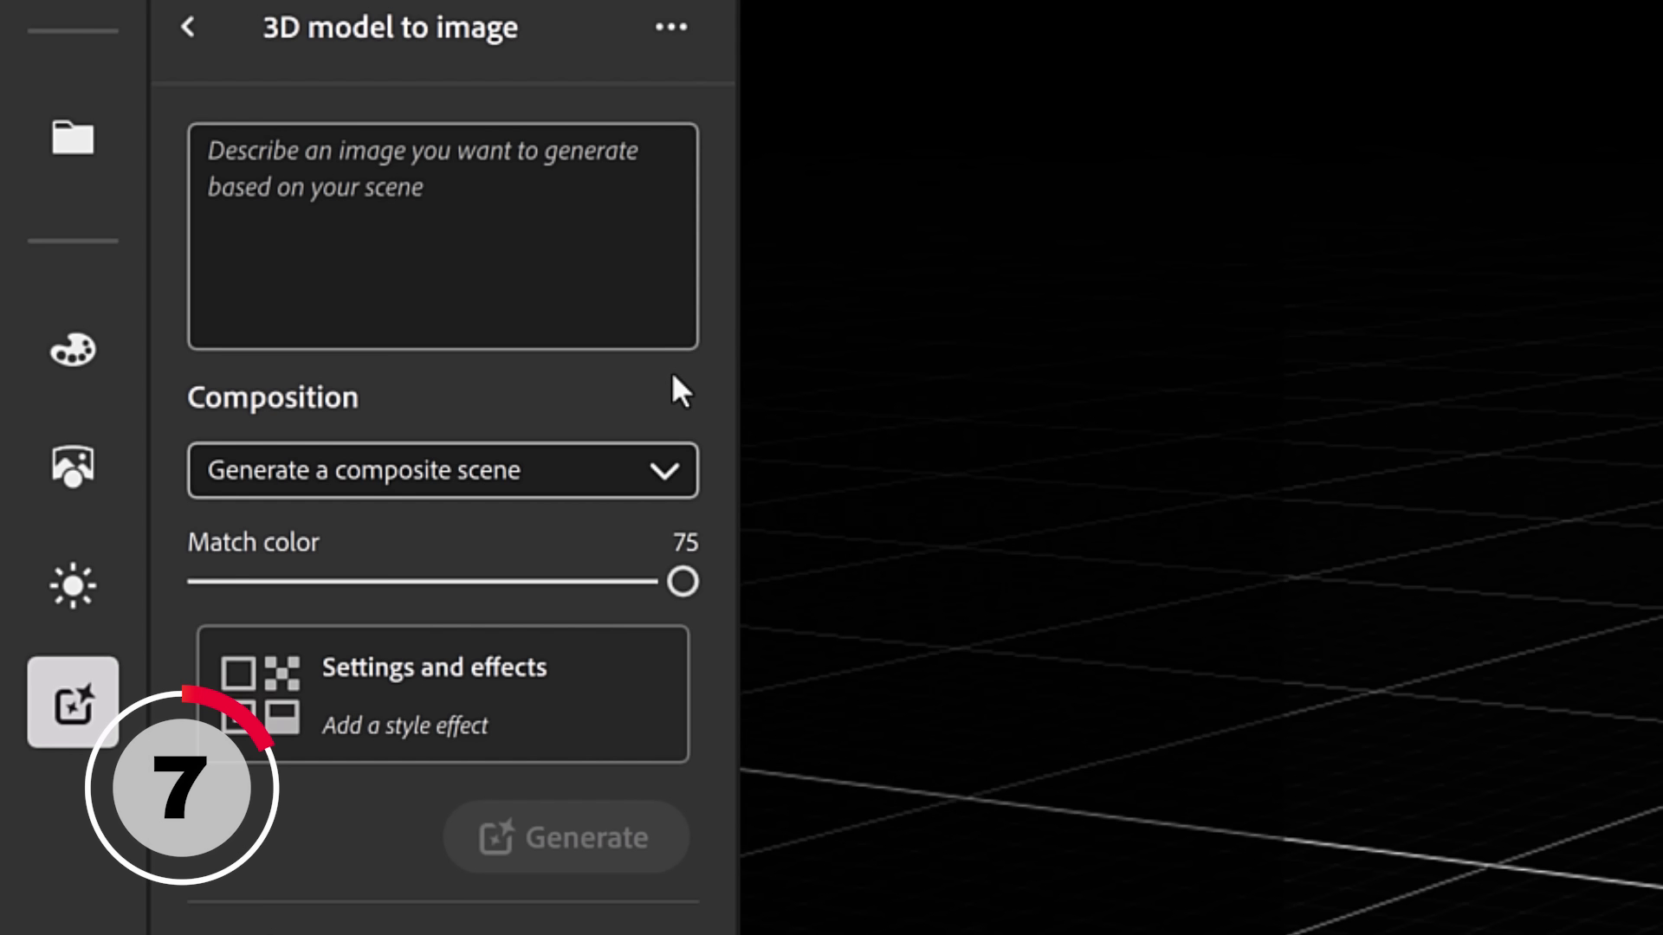
click(585, 487)
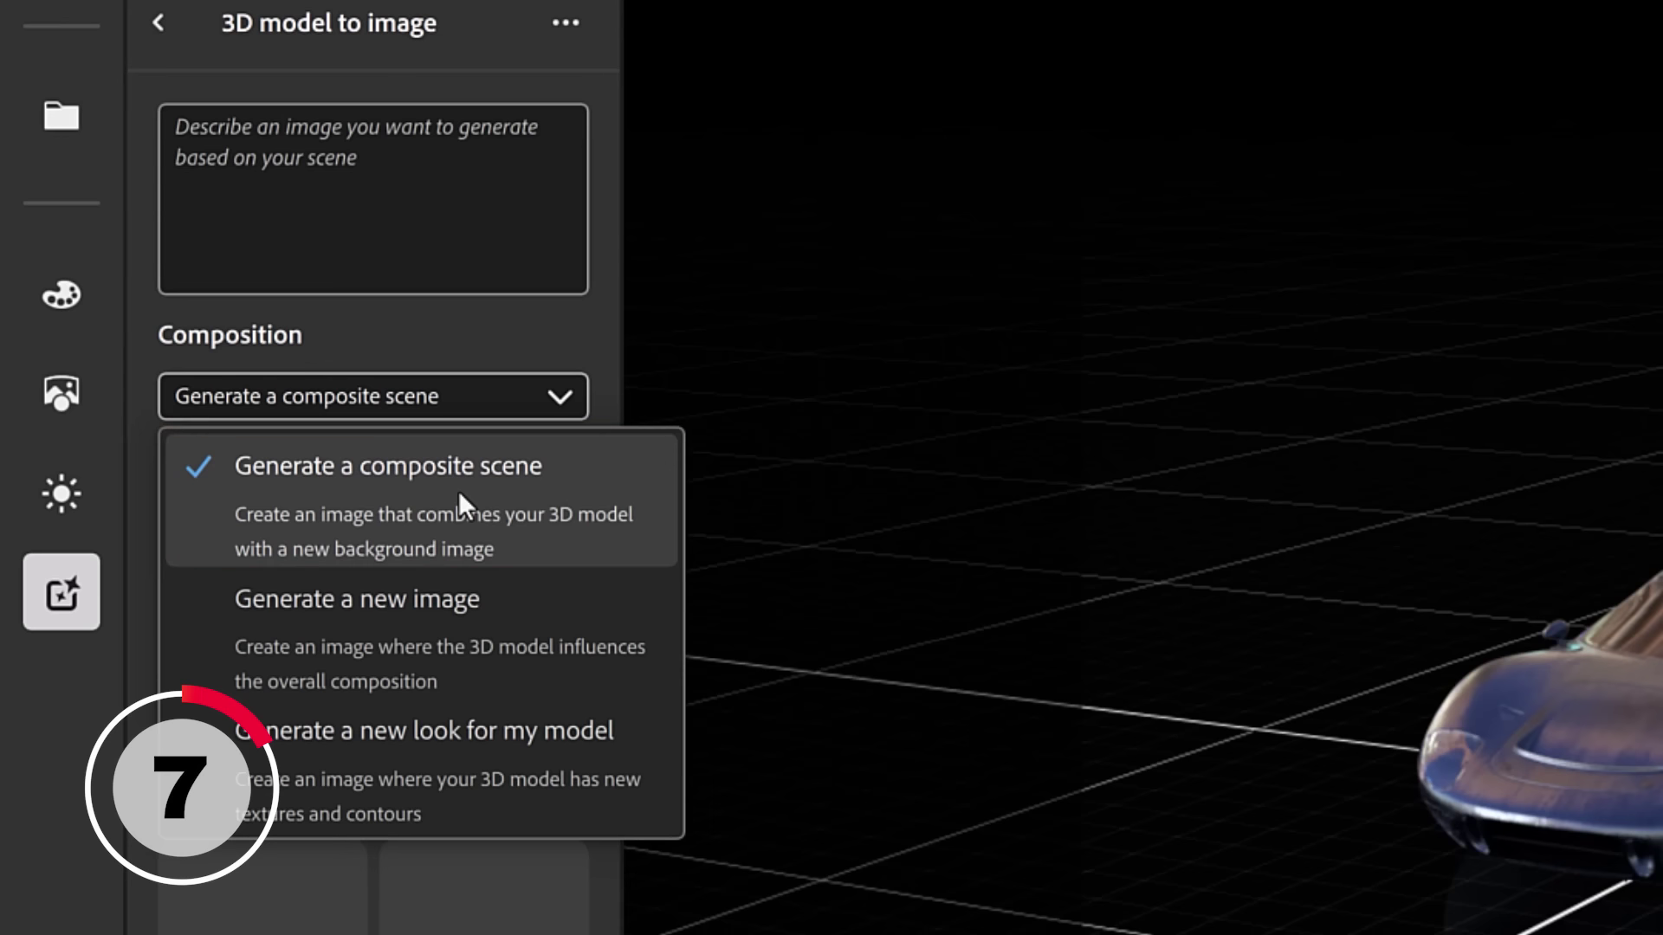
click(459, 490)
click(329, 194)
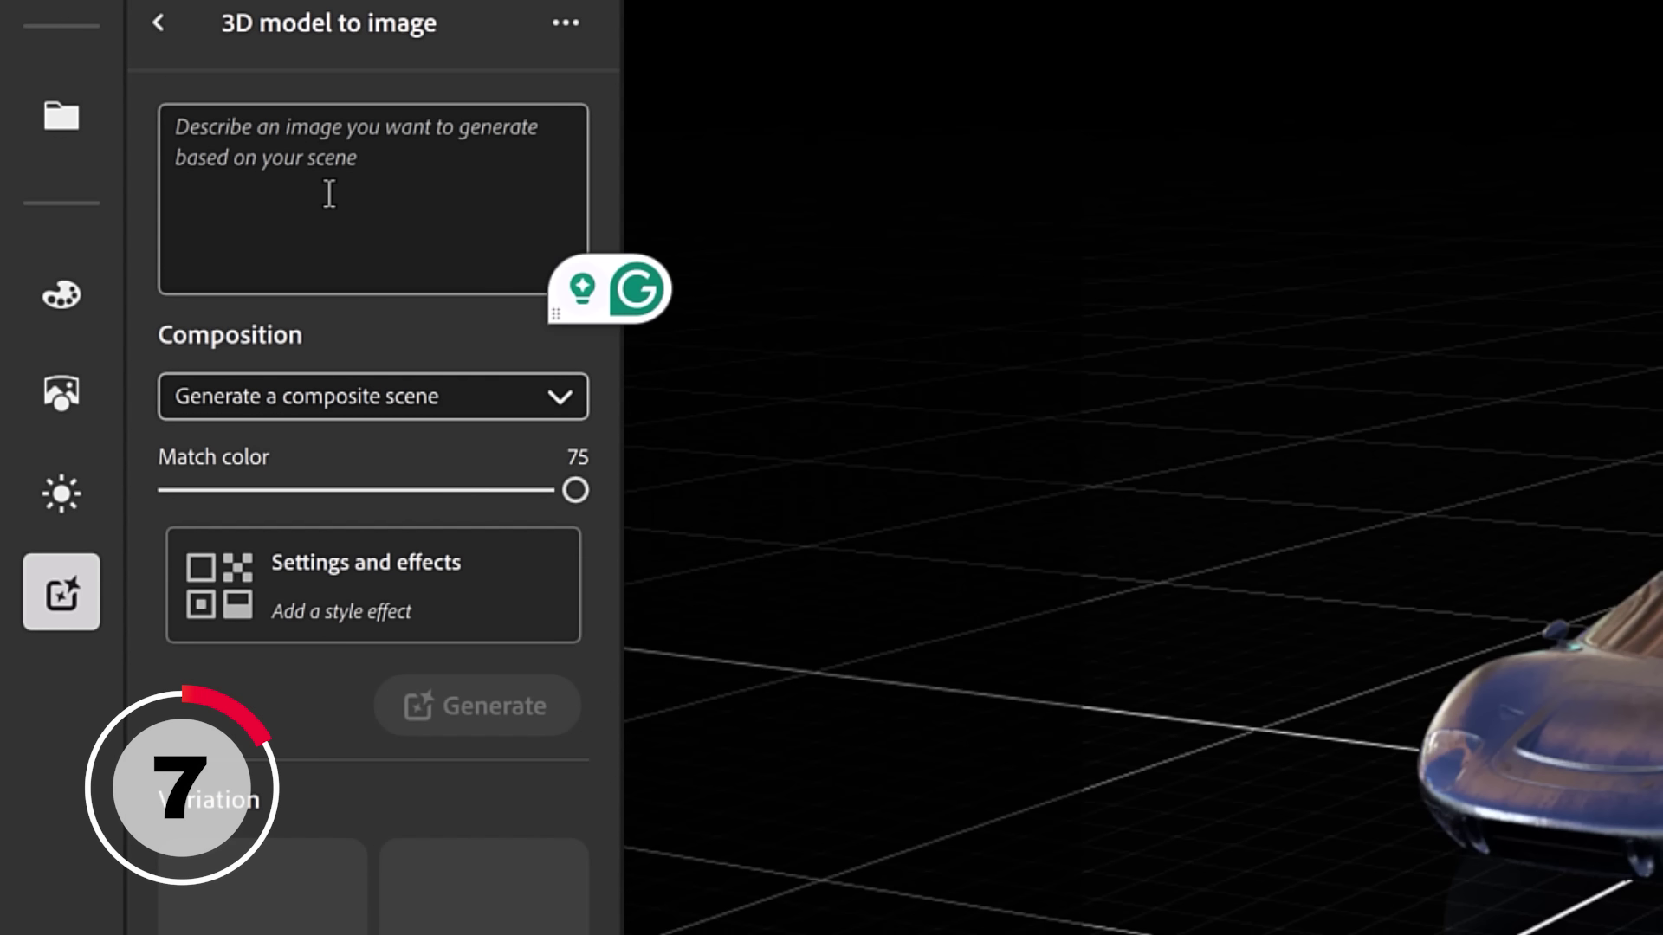
text(sand)
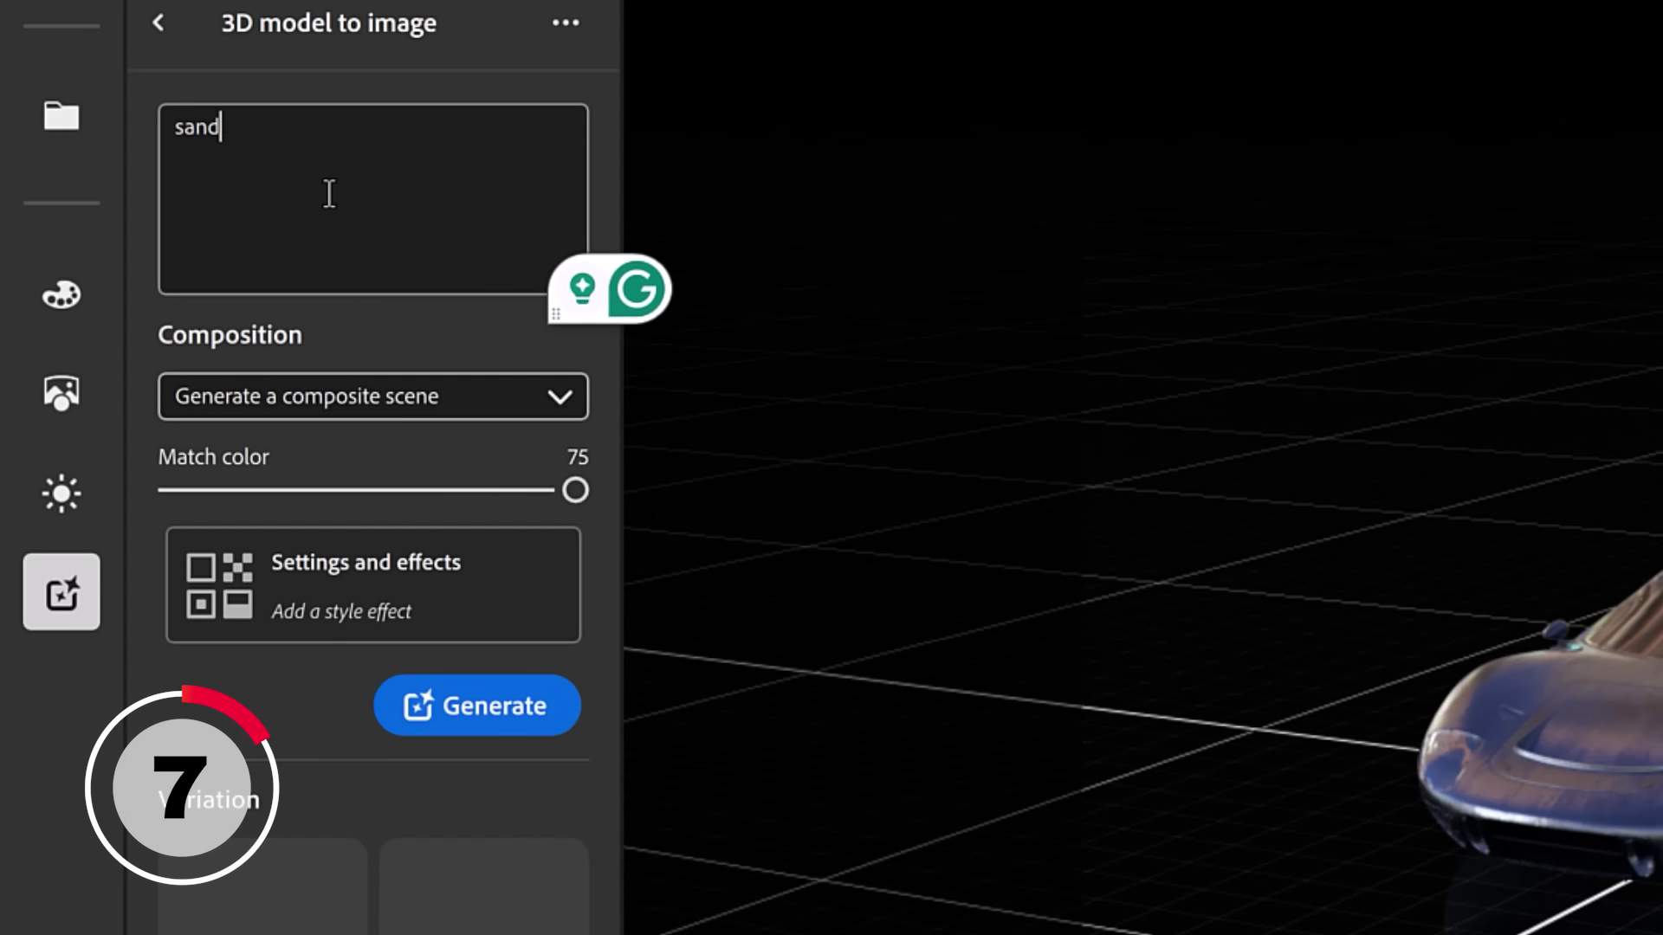
text(y beach on)
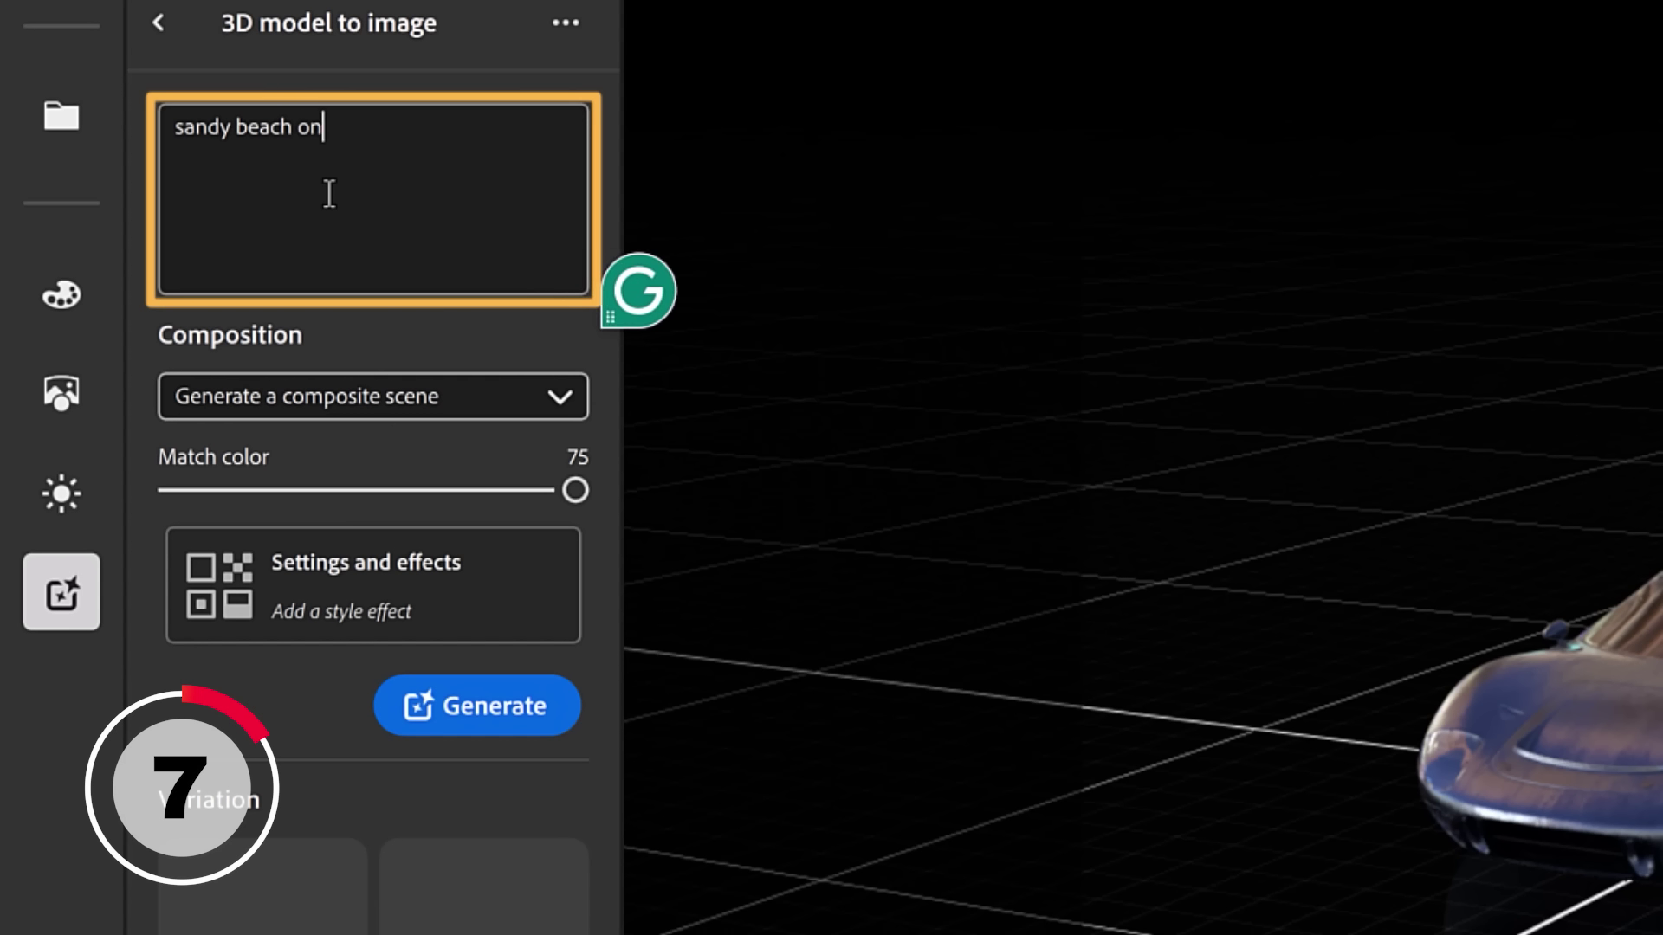
text( a foggy sunris)
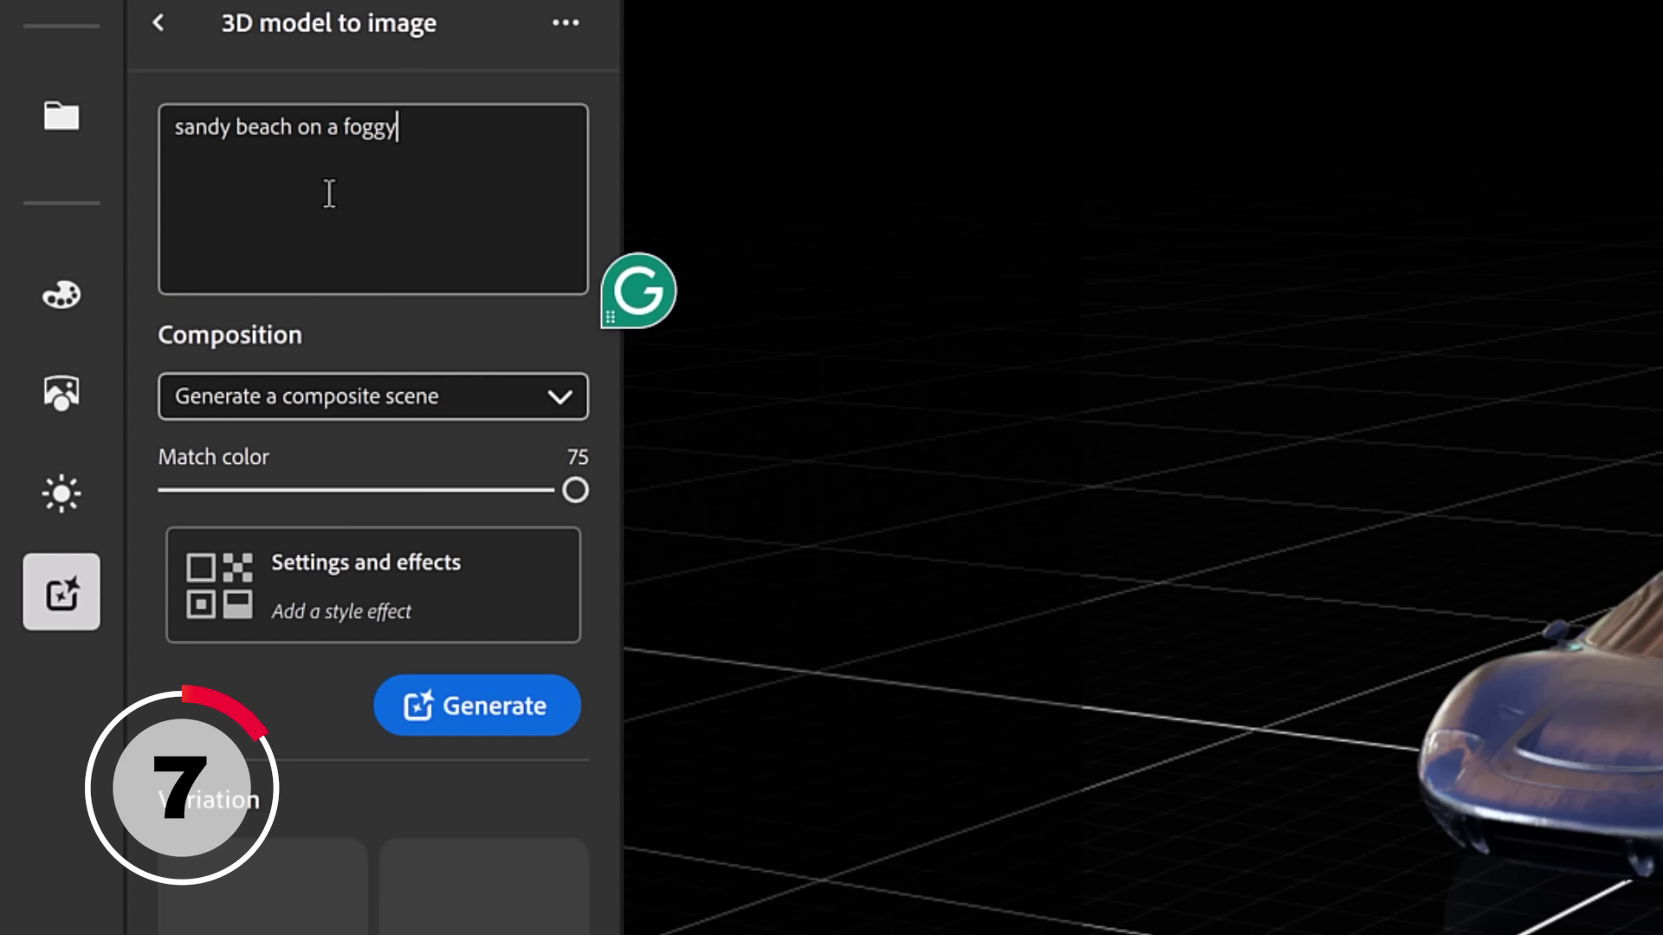
text(e)
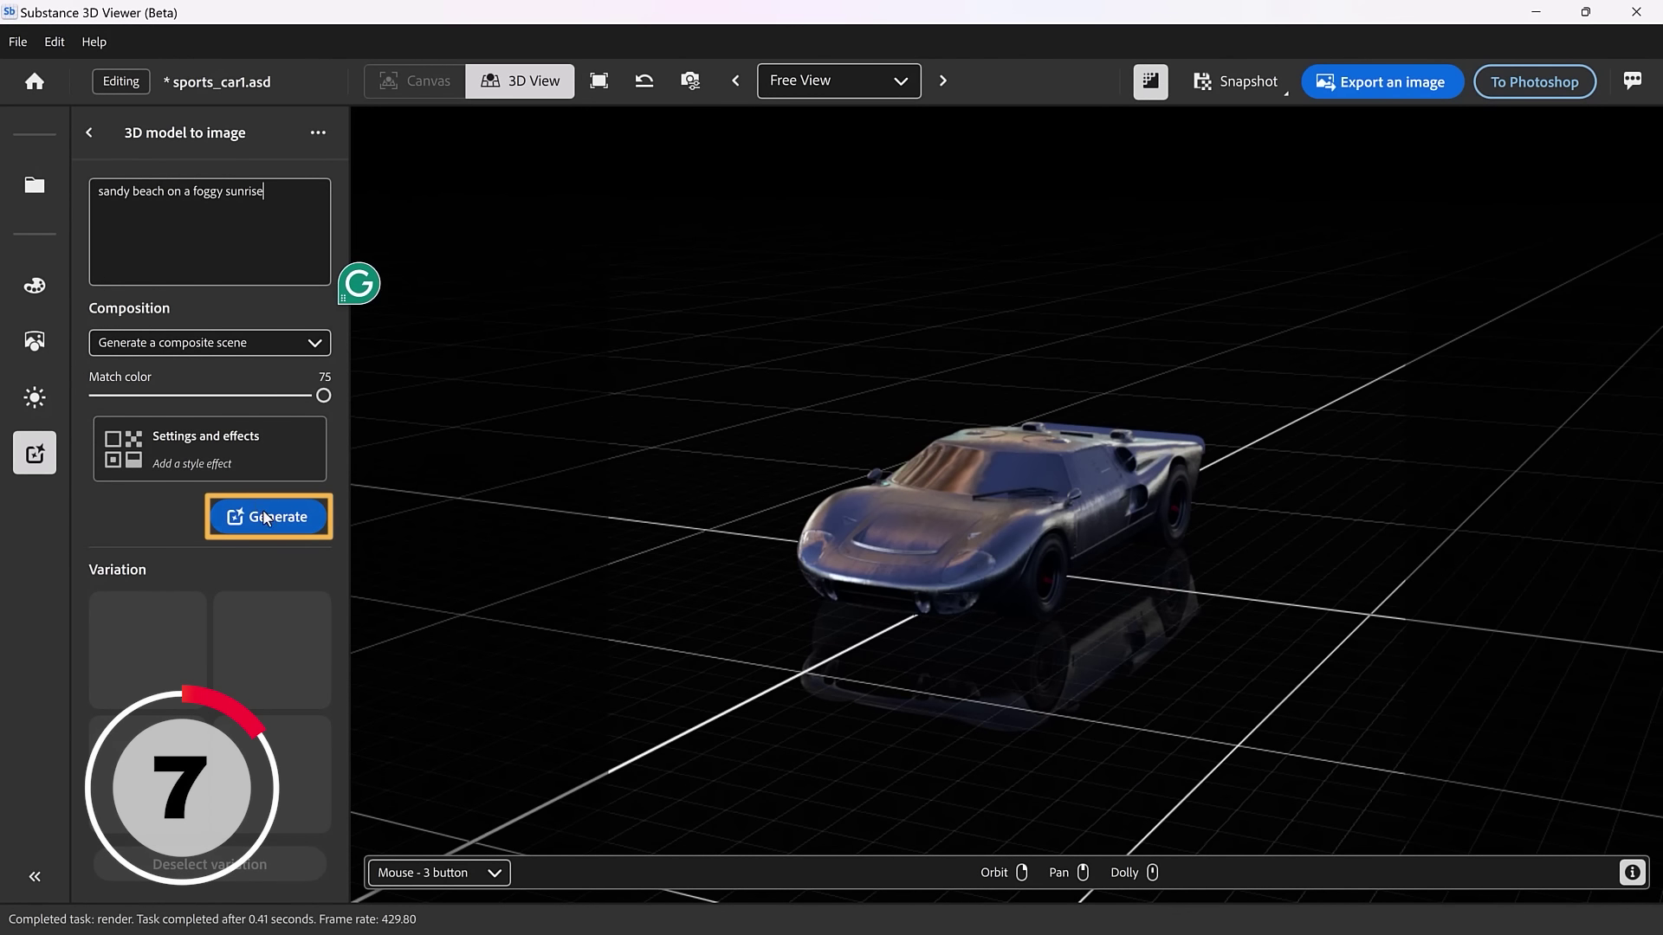
- Generate the beach composites and compare the second, fourth and first variations
click(262, 517)
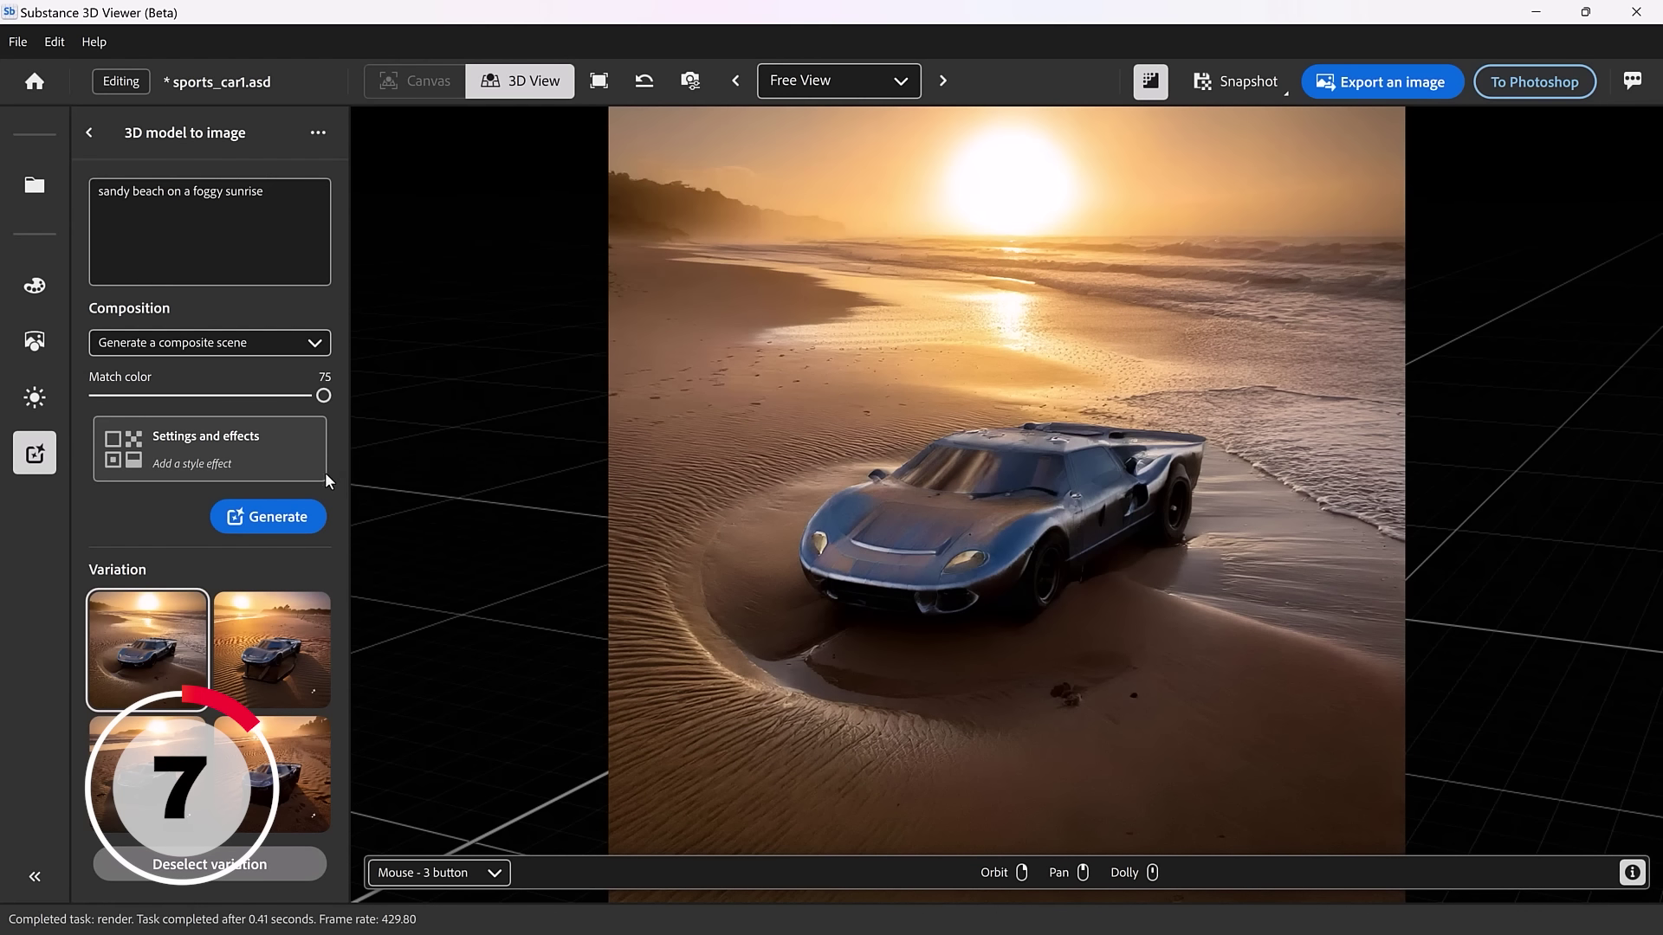
click(264, 636)
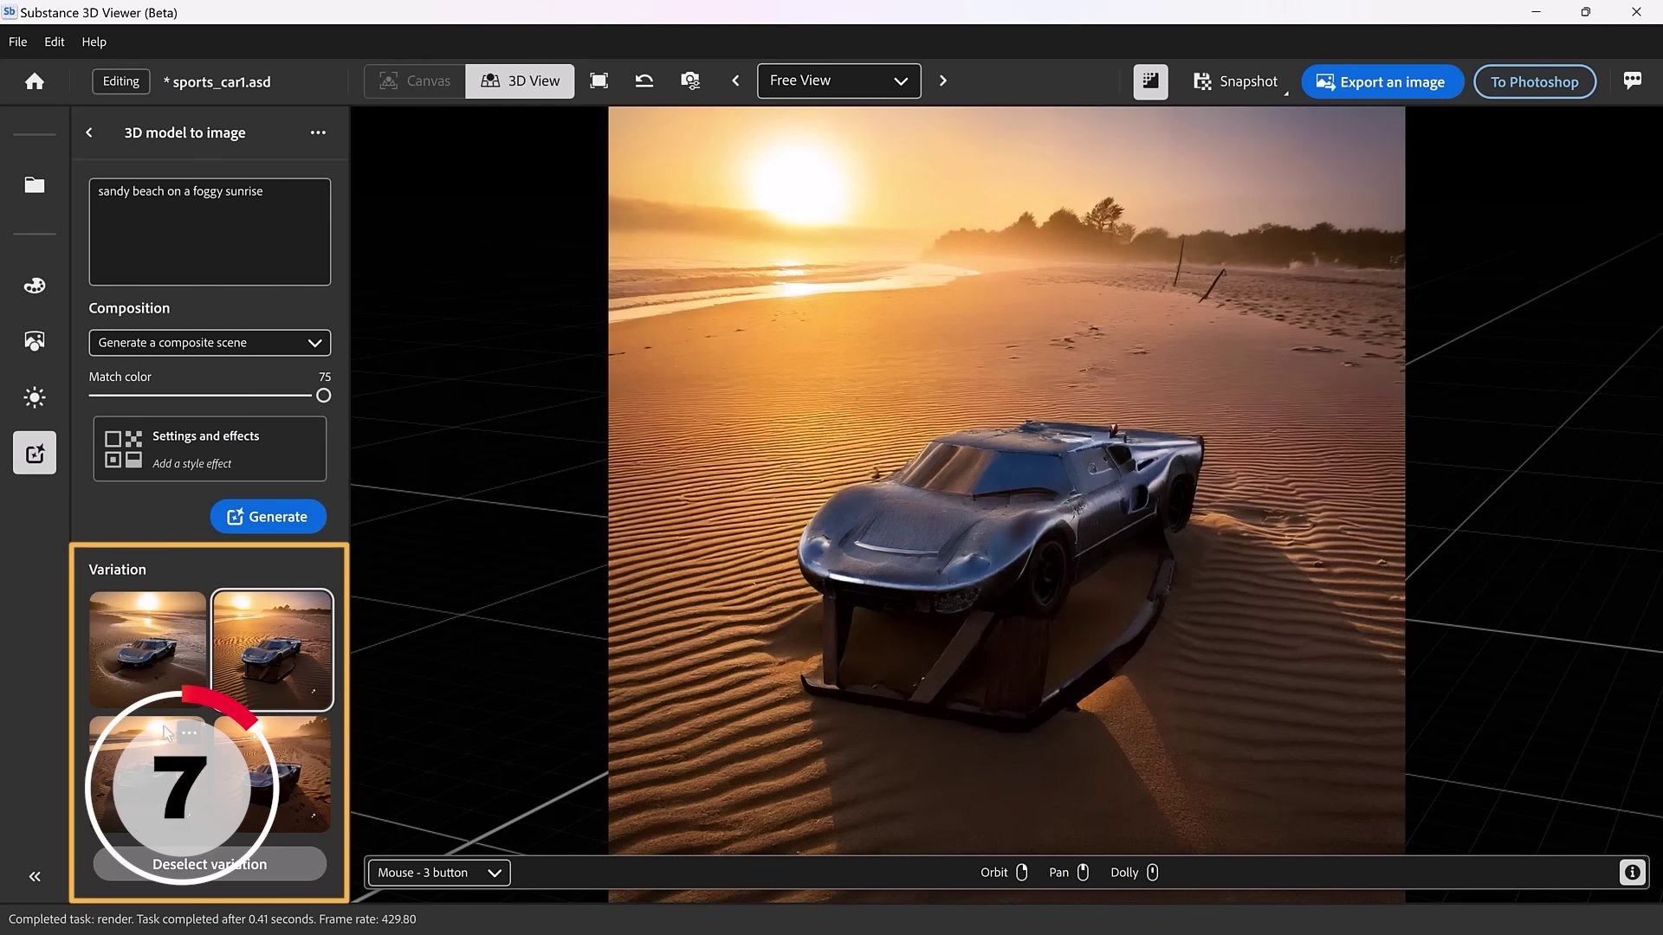
click(250, 771)
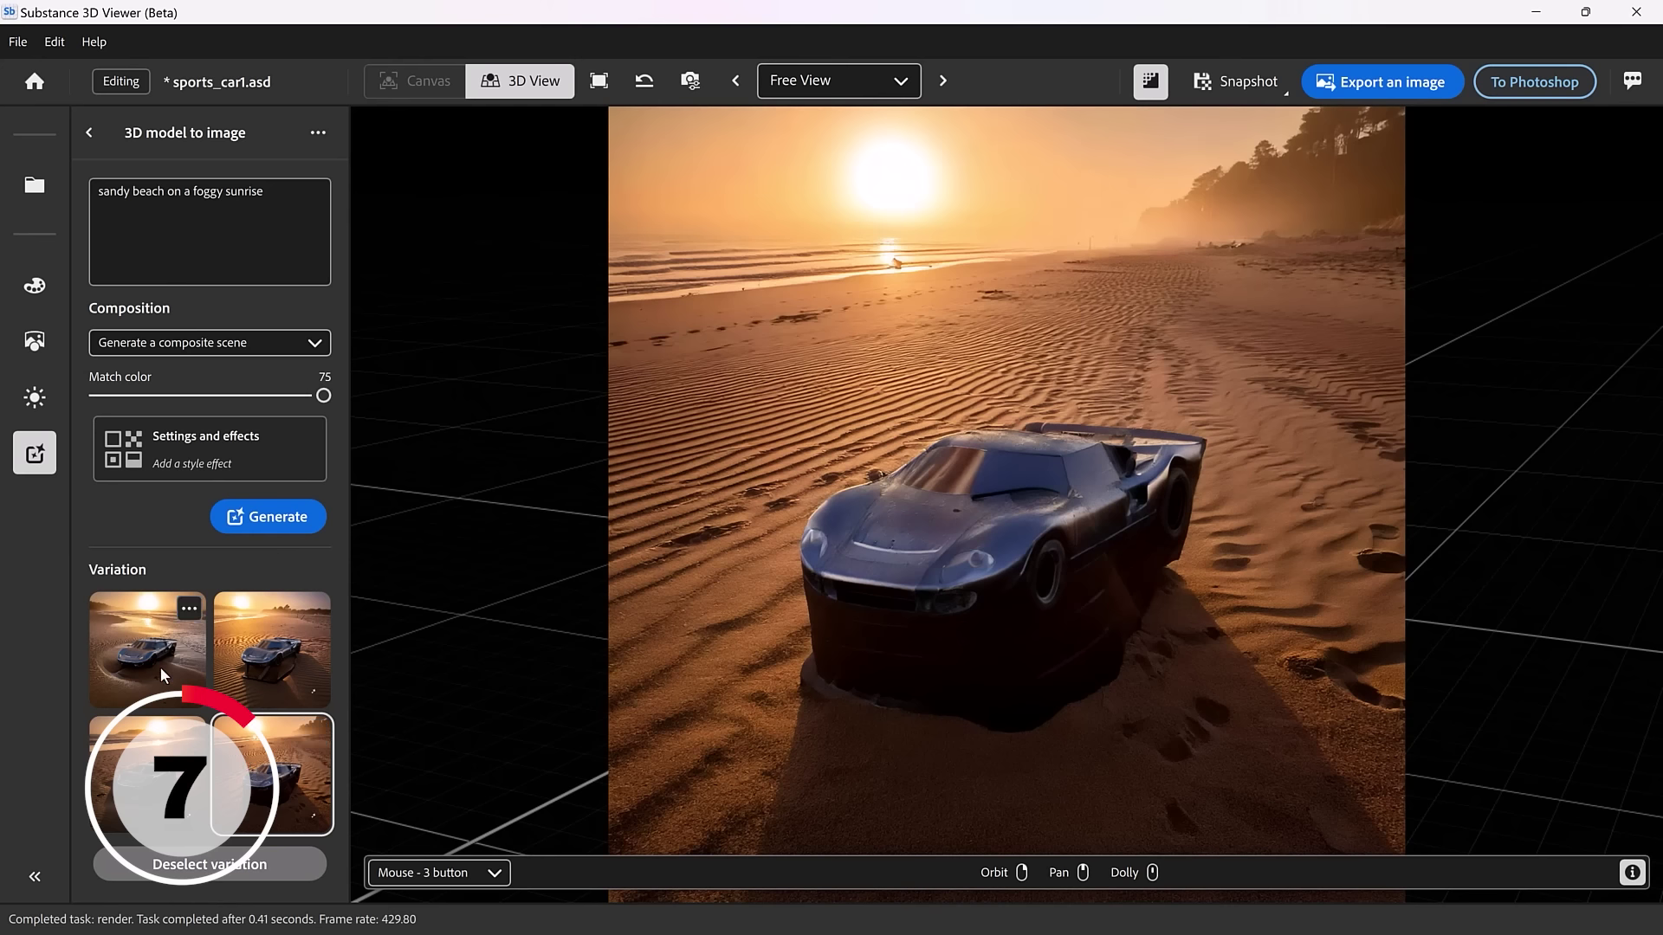
click(159, 667)
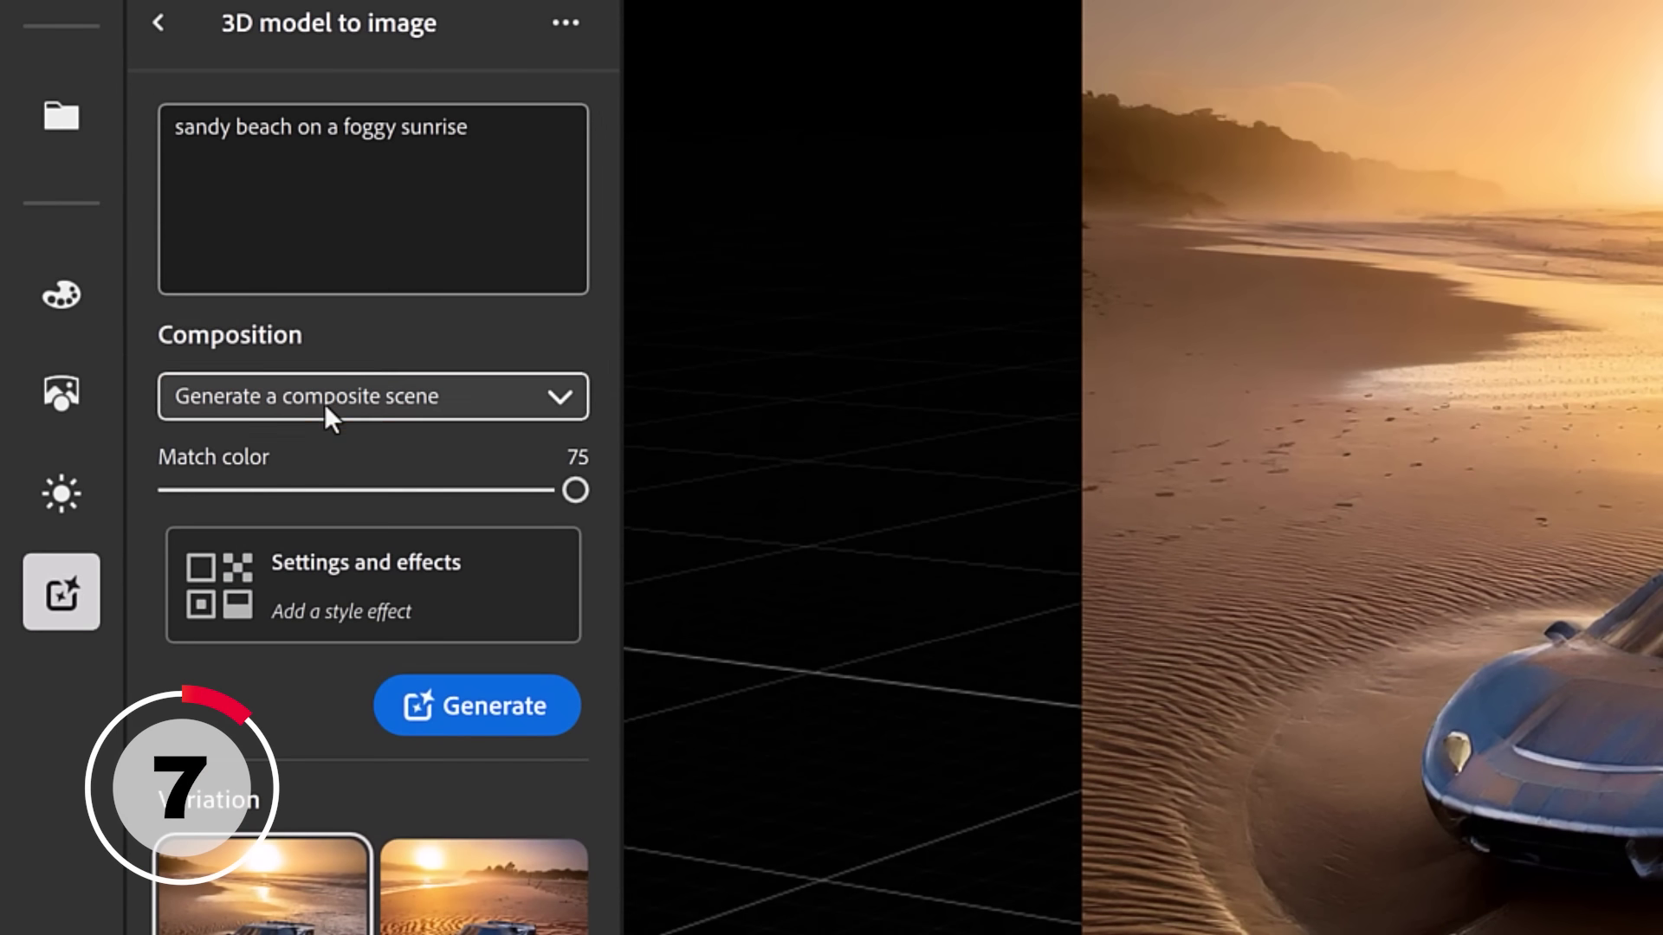
- Switch composition to 'Generate a new image' and prepend 'gray metallic car on a' to the prompt
click(324, 402)
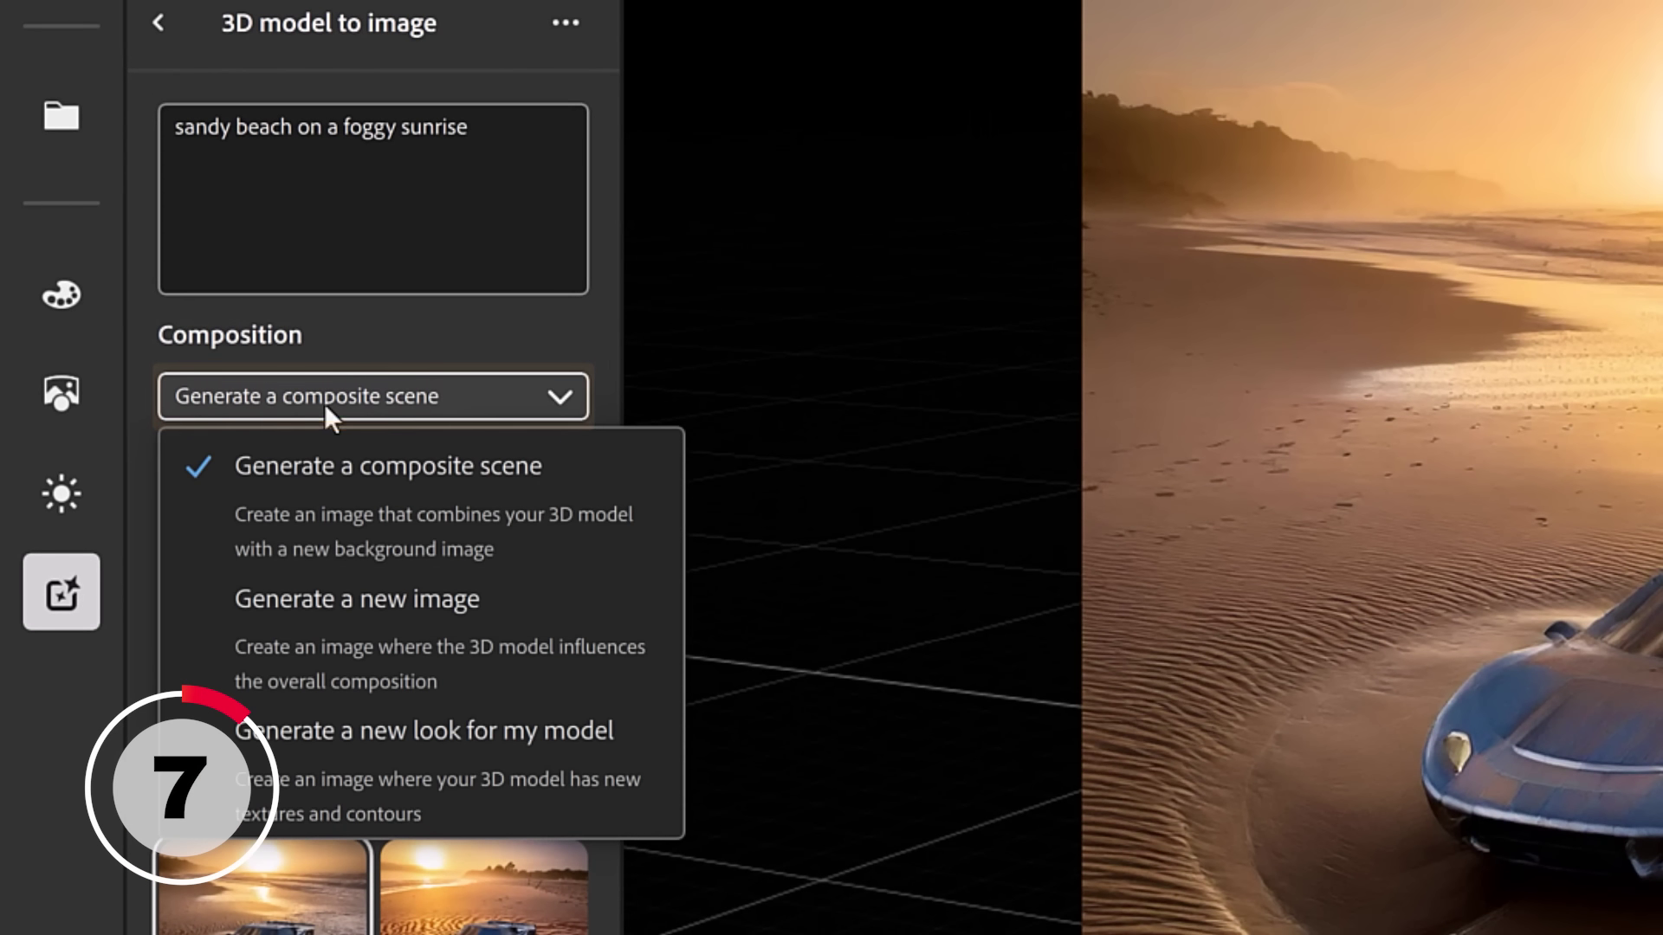
click(325, 617)
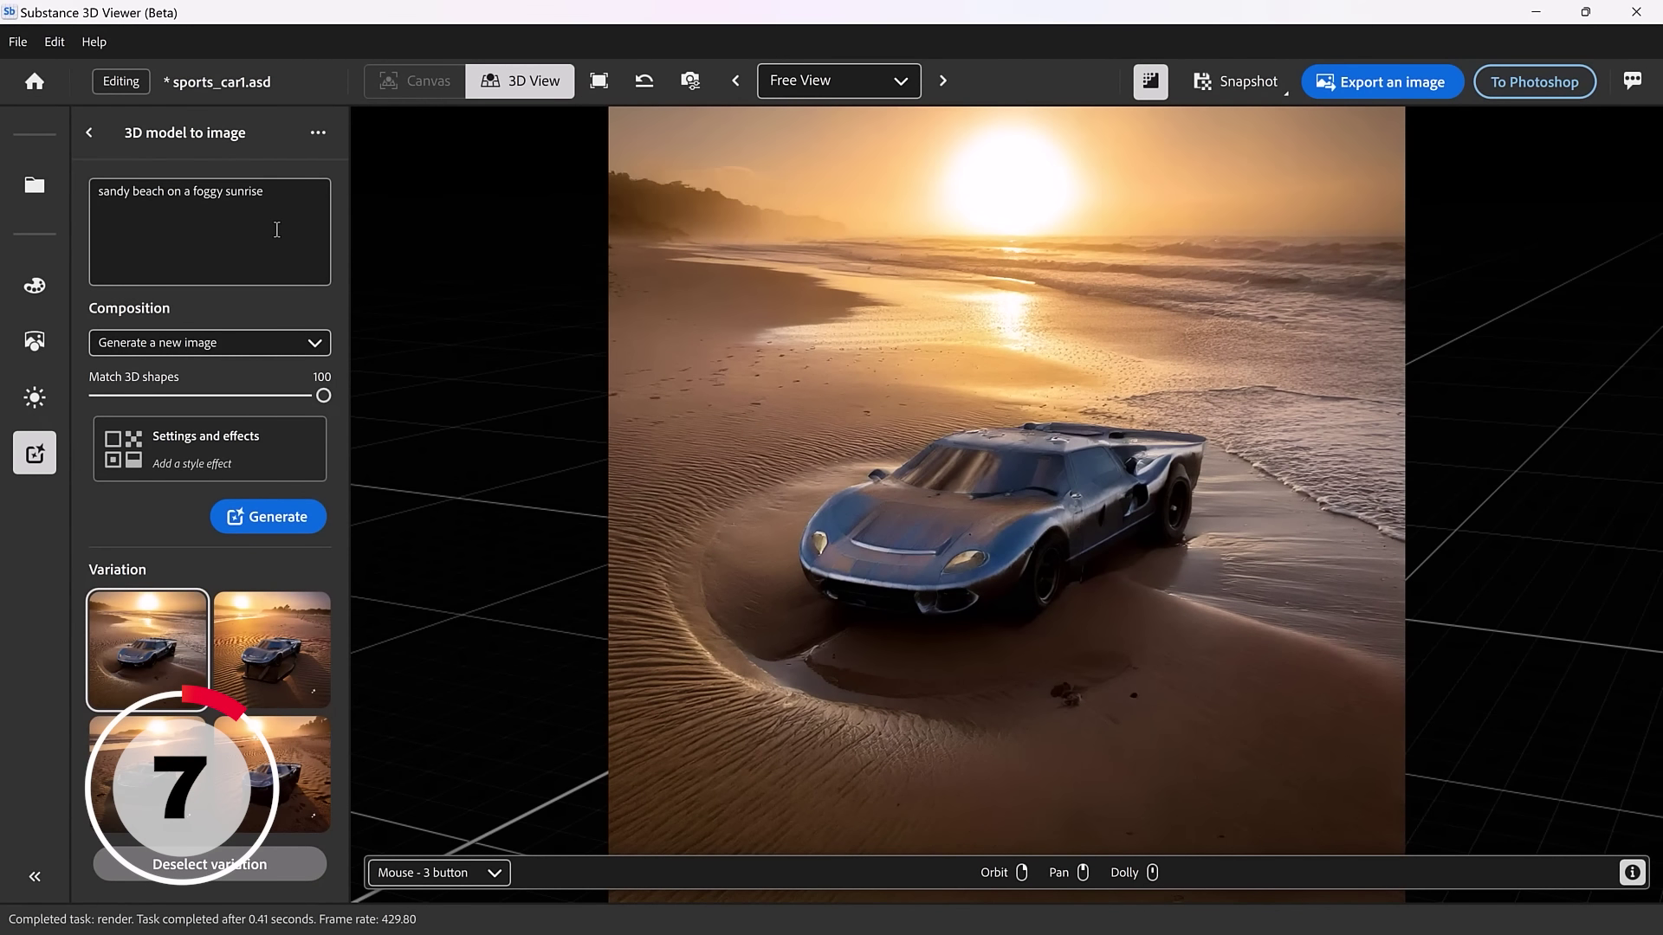
mouse_move(1058, 517)
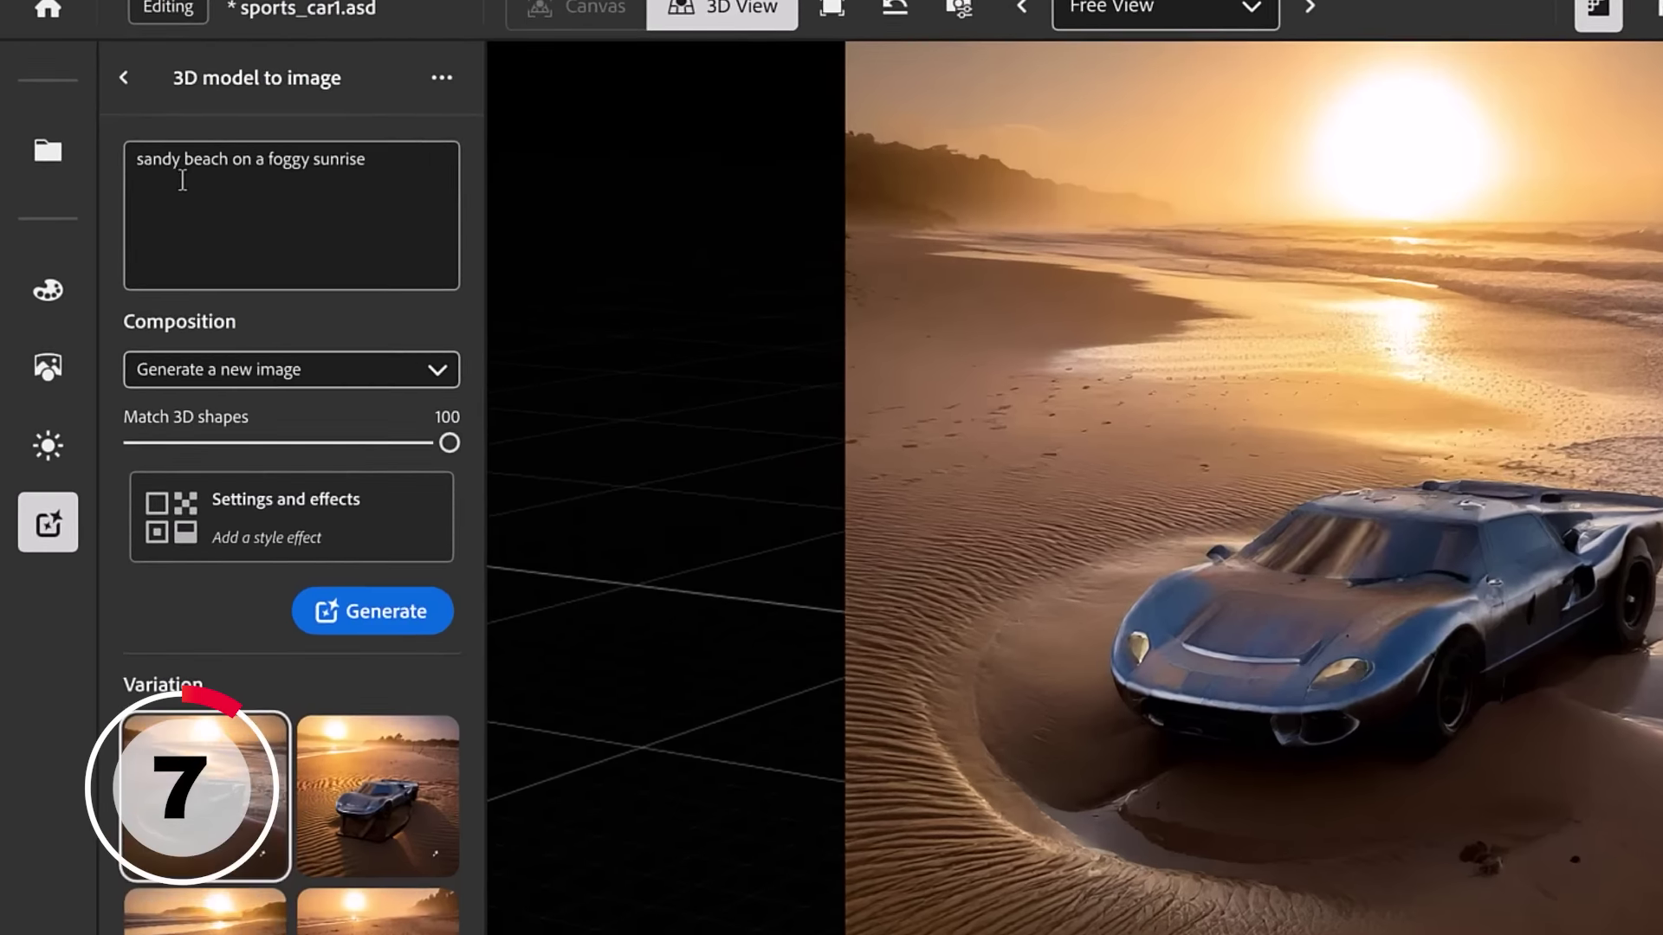
click(265, 182)
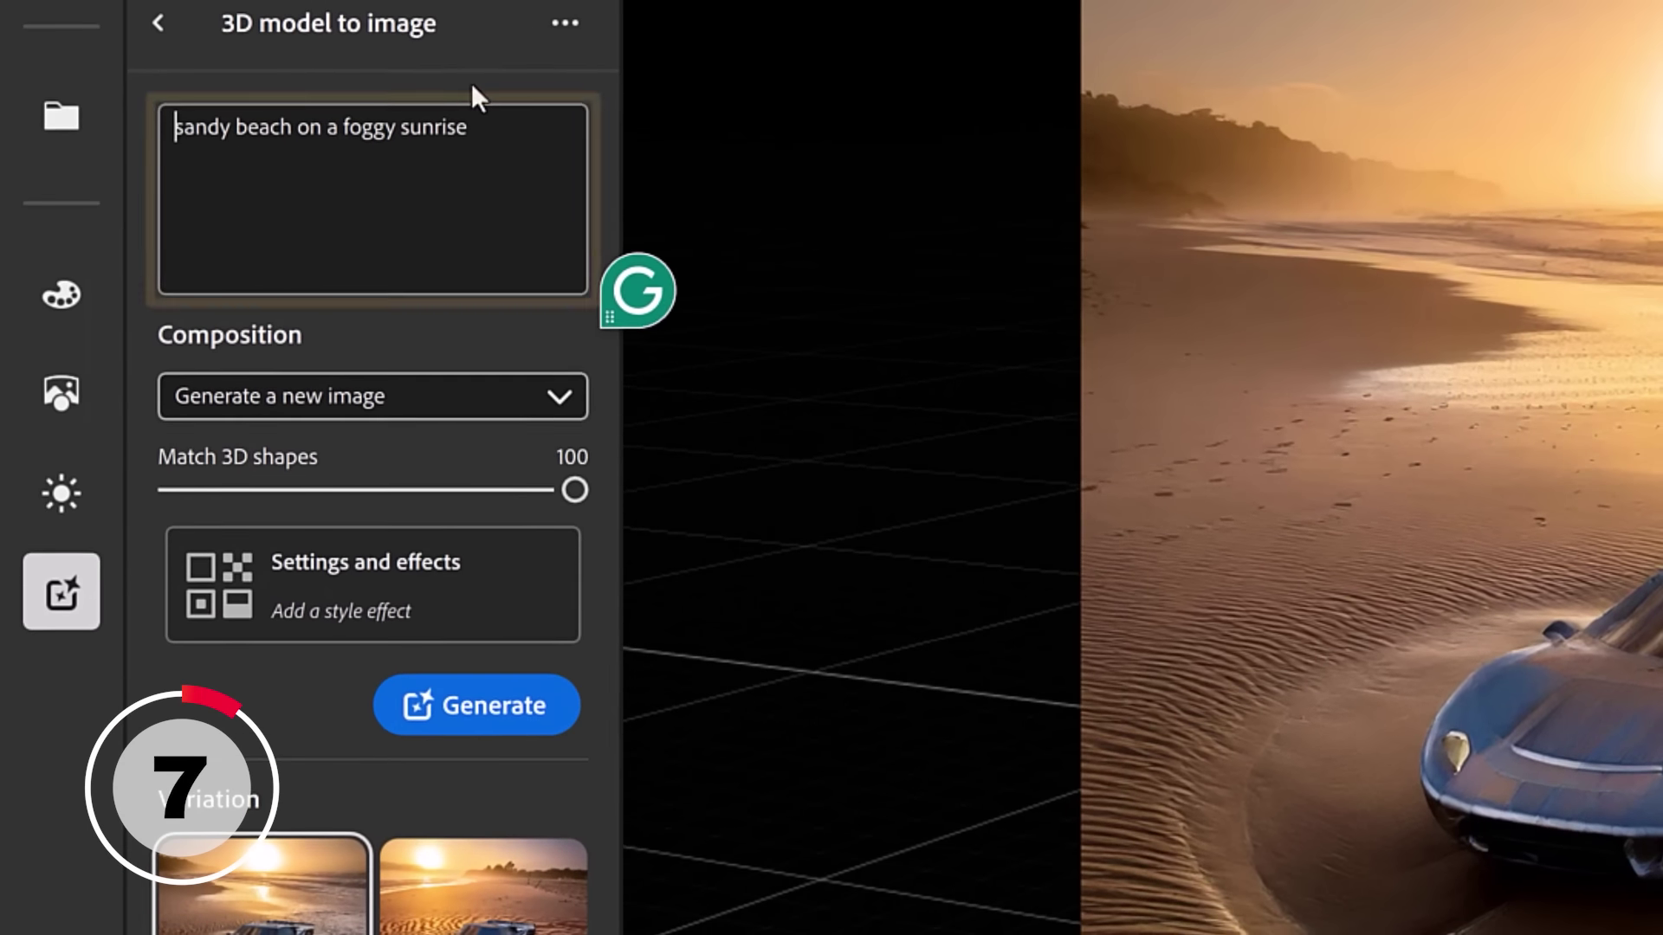
text(gray me)
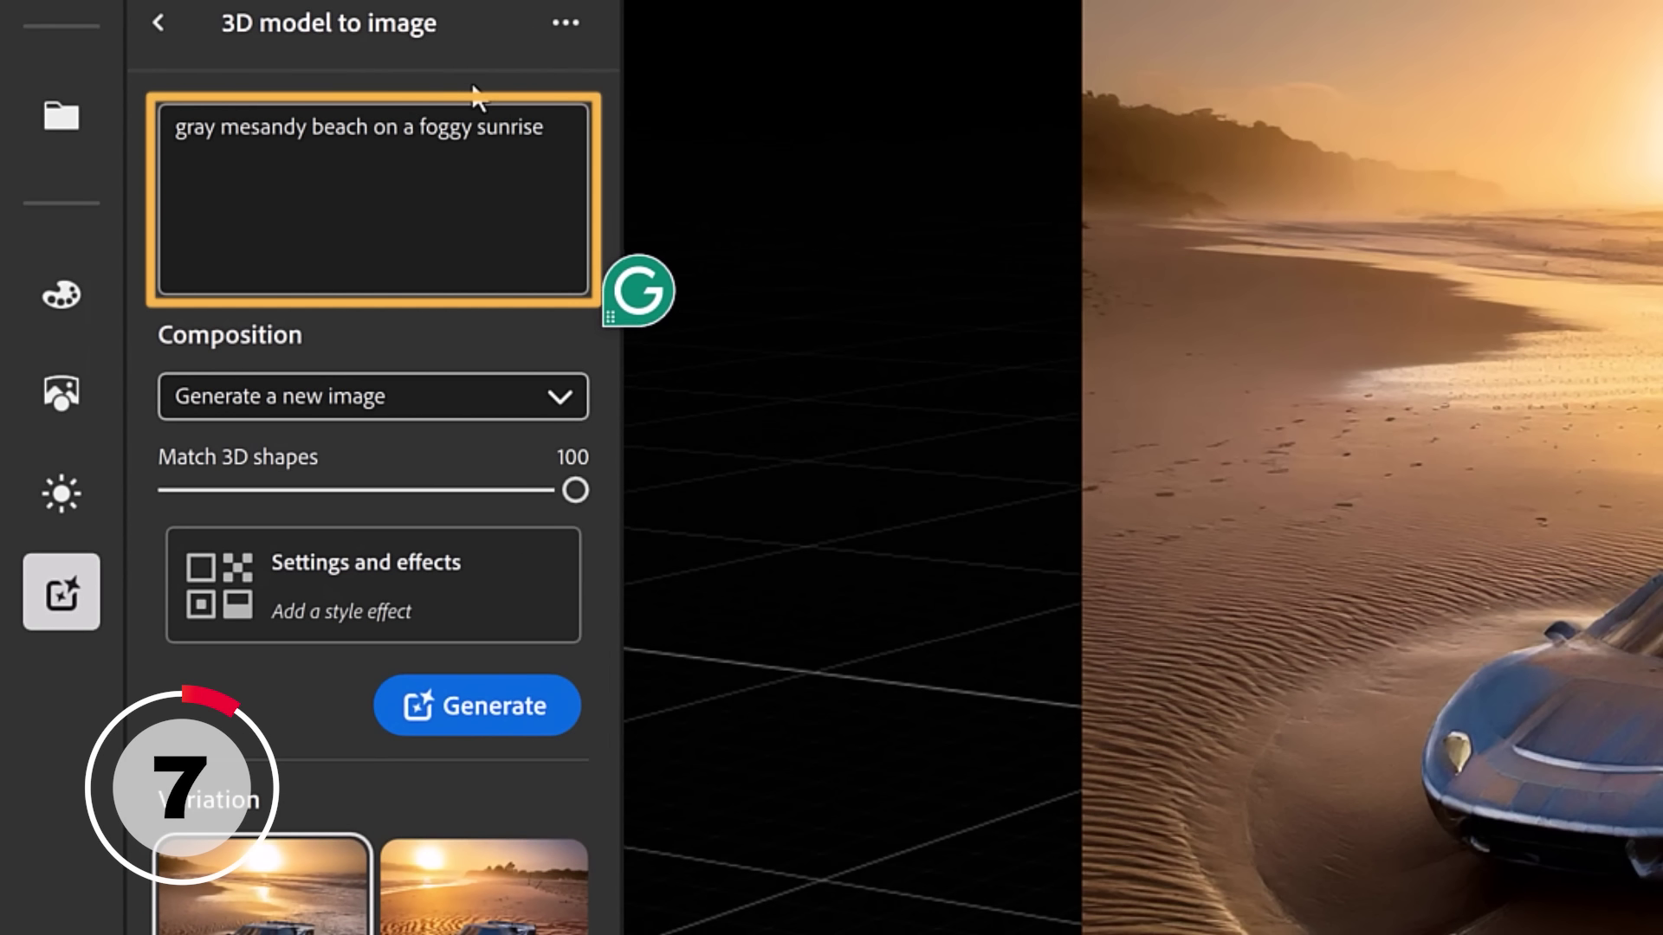
text(tallic car on)
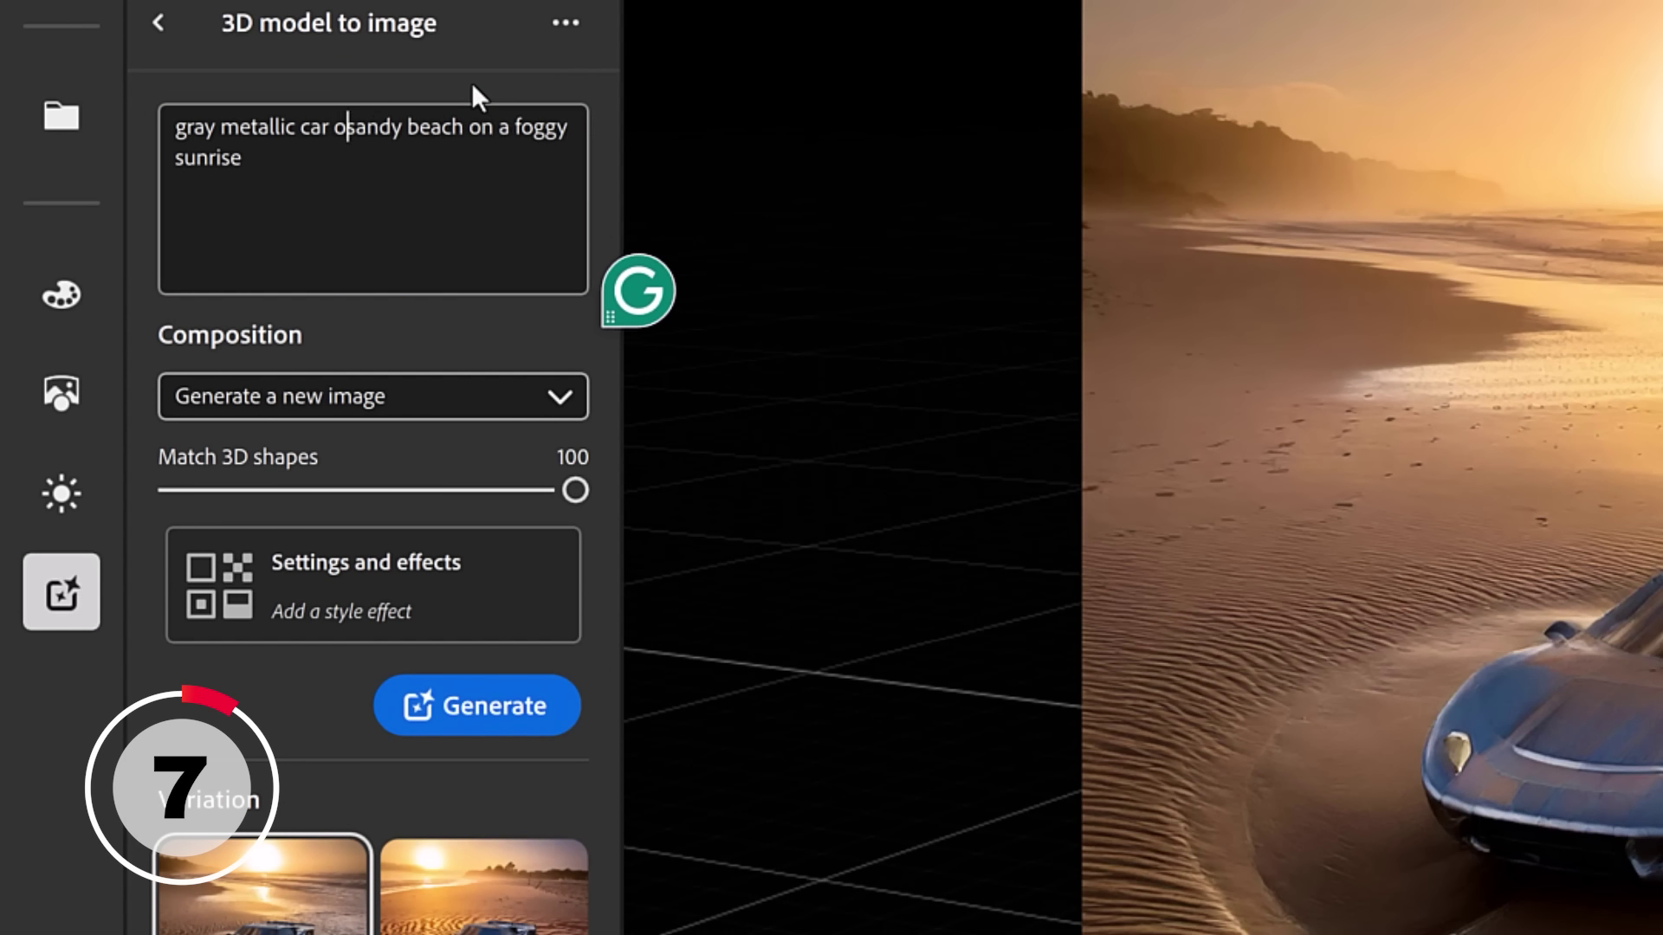
text( a)
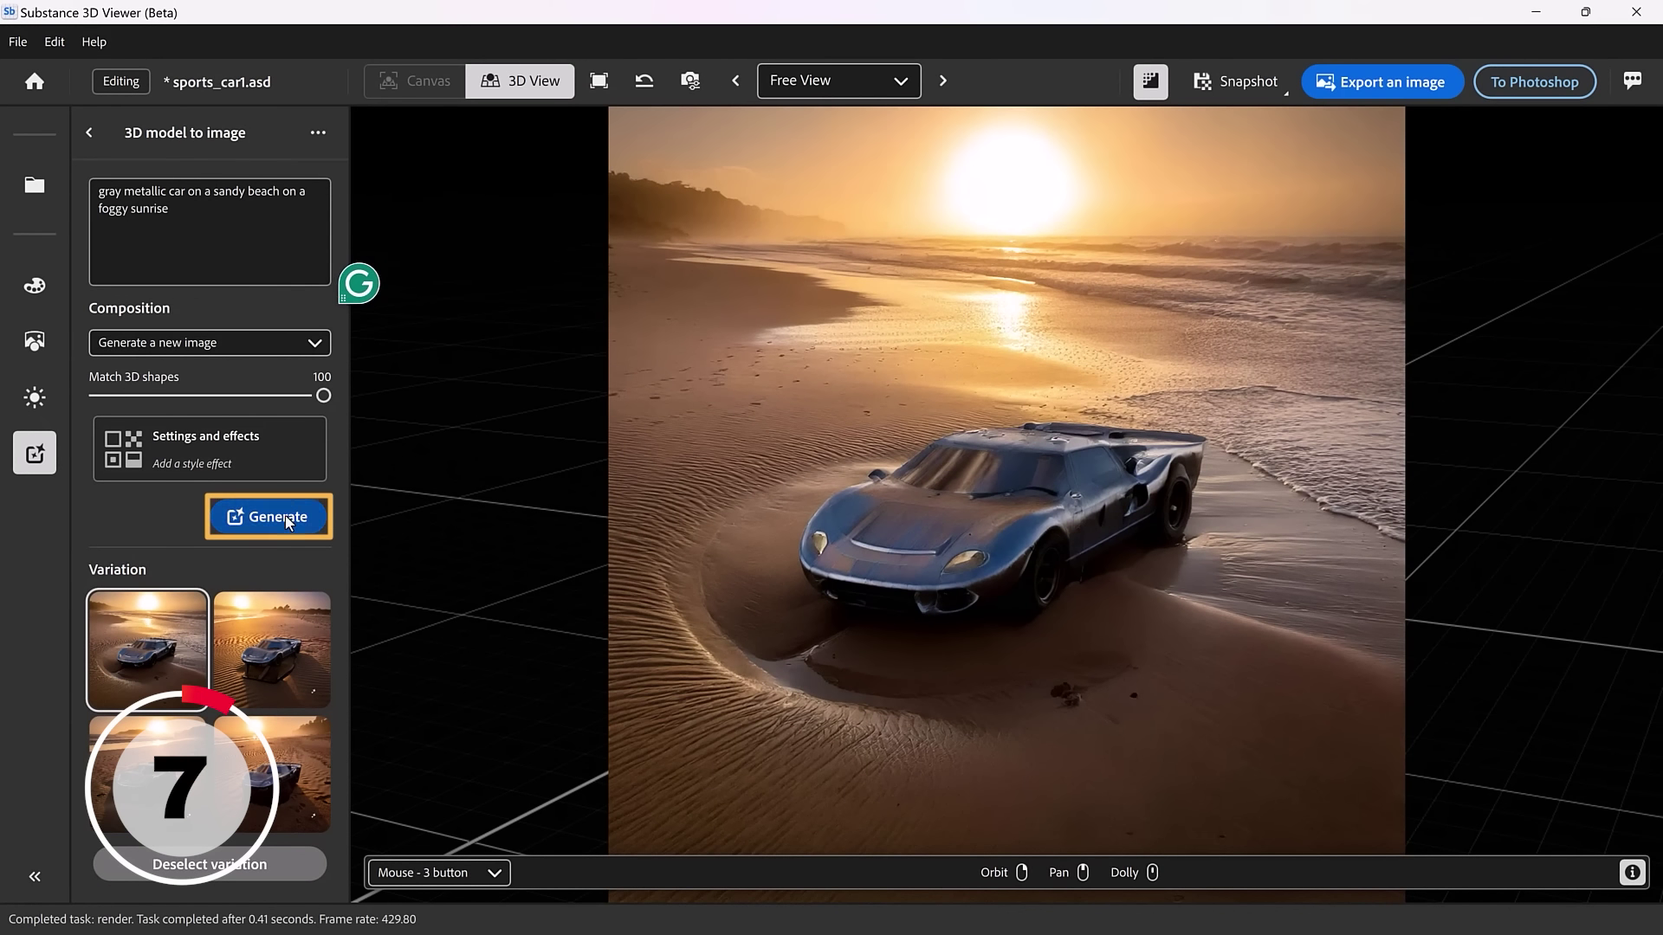
- Generate the new images and preview the second, third and fourth variations
click(485, 655)
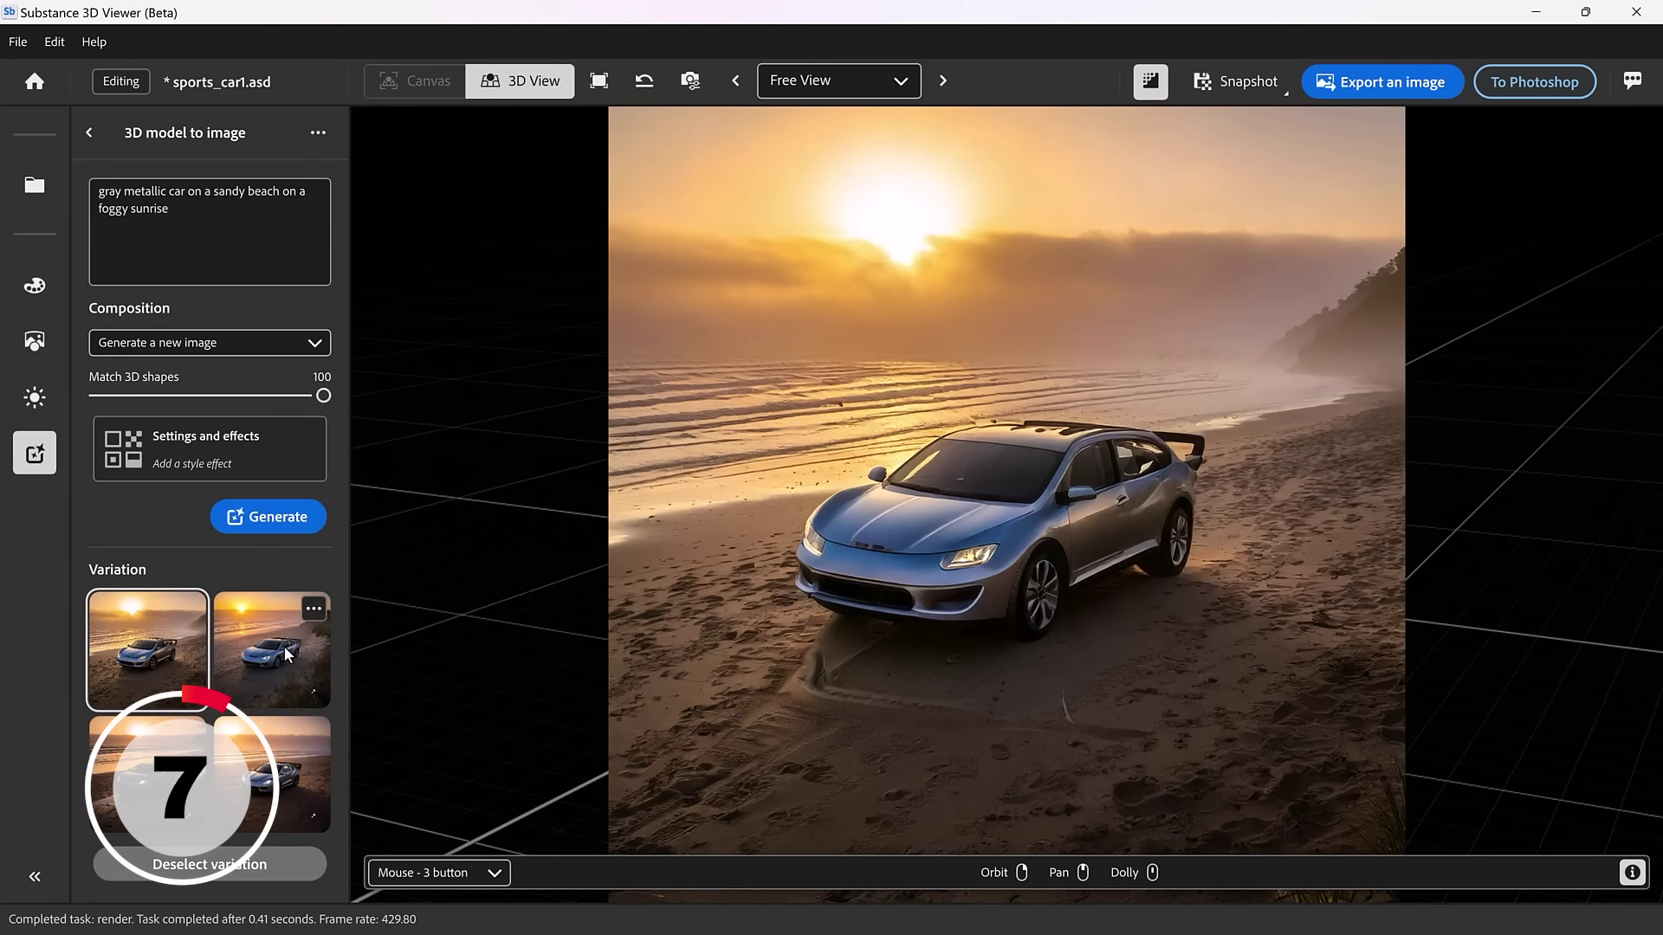
click(279, 650)
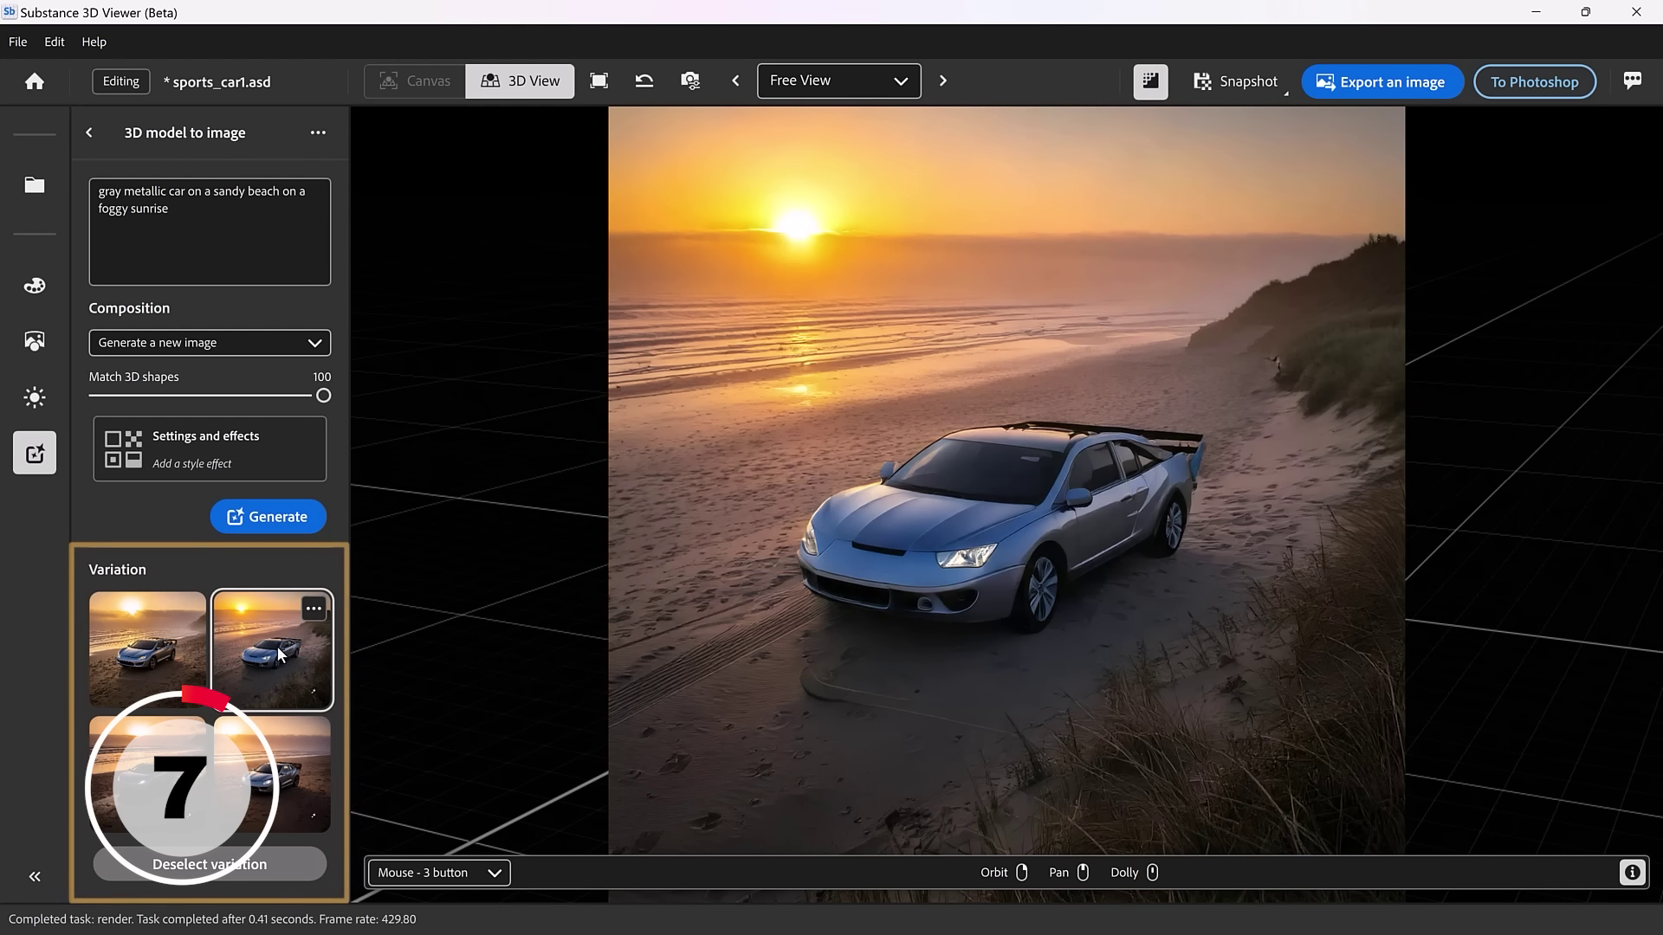
click(201, 745)
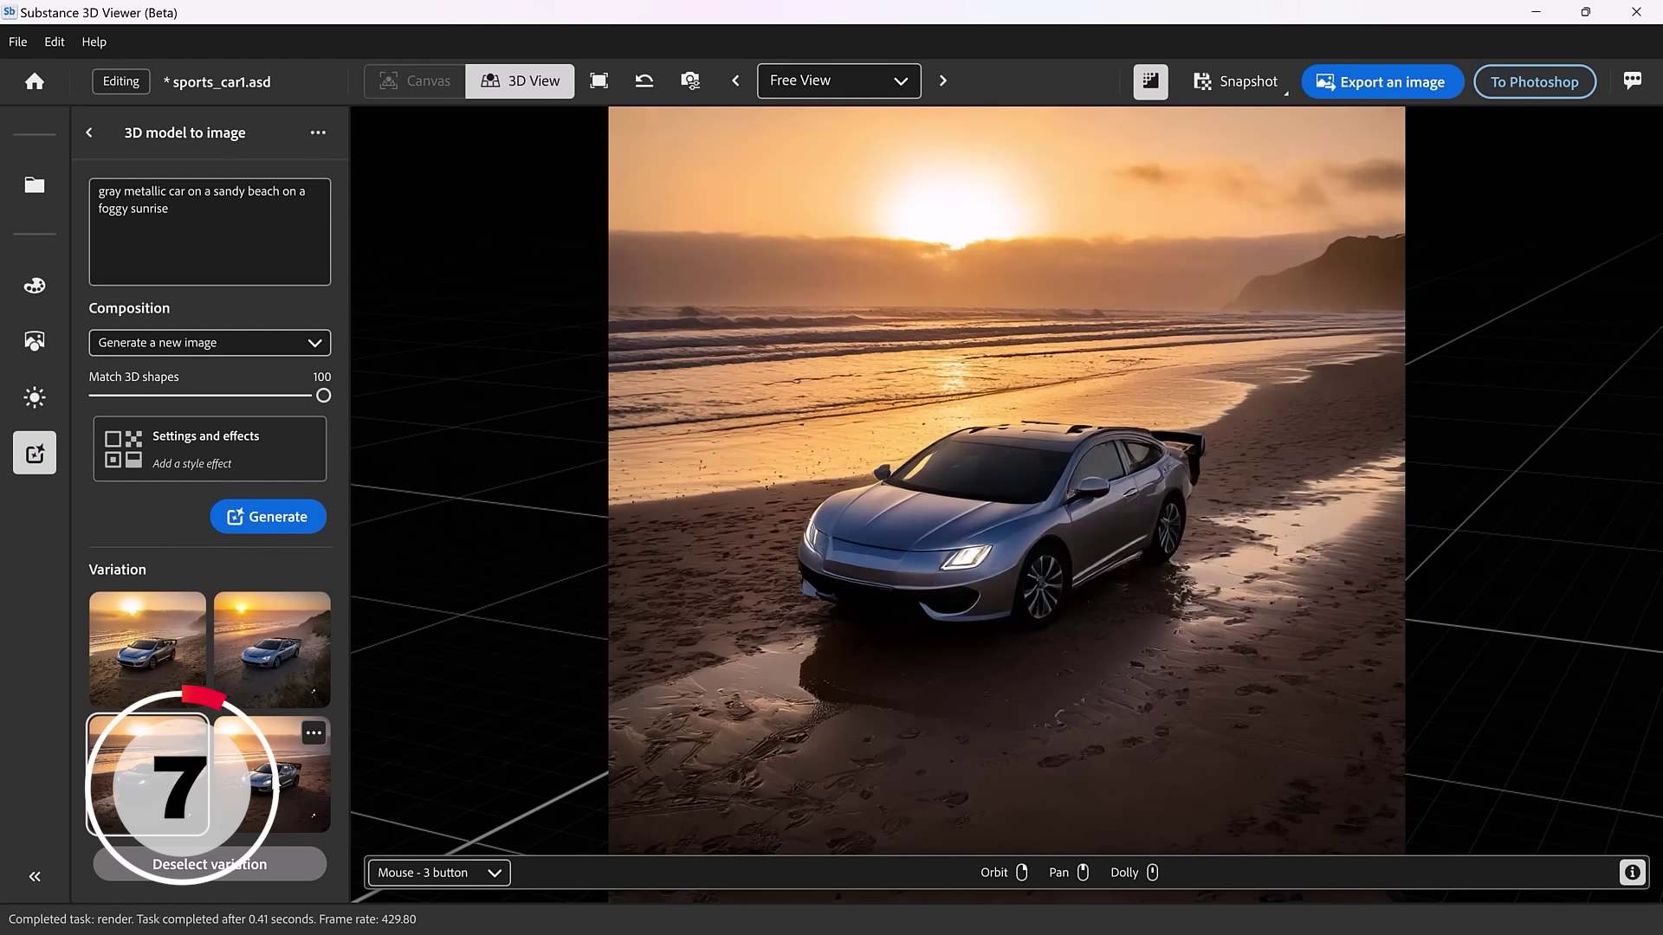
click(277, 771)
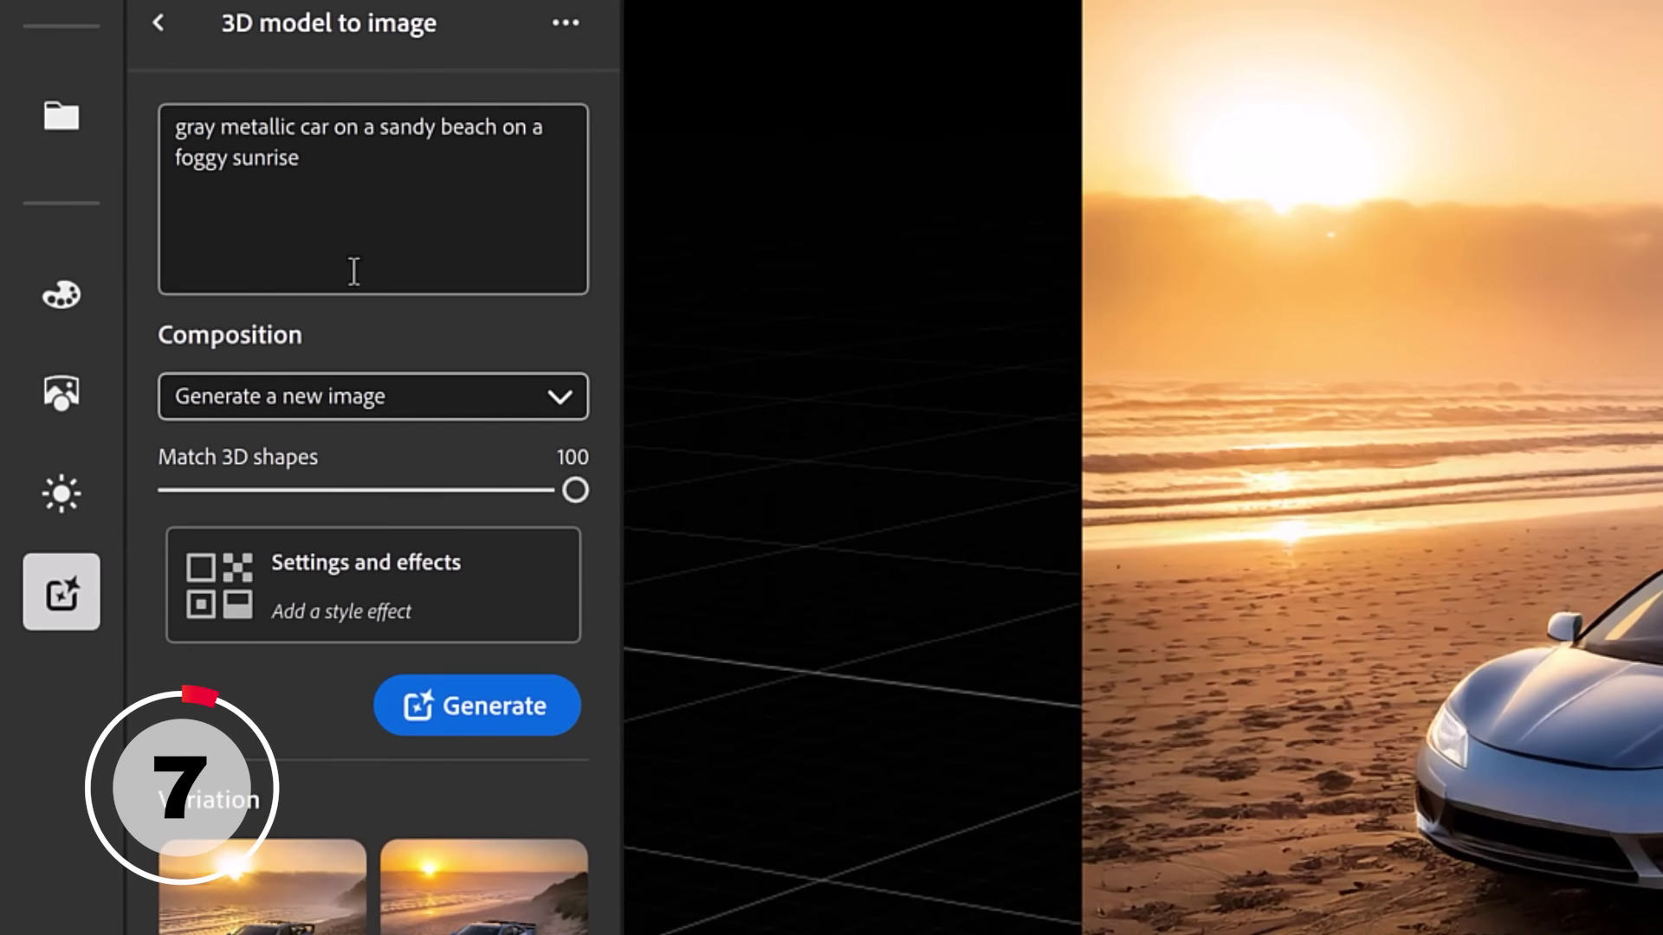
- Switch to 'Generate a new look for my model' with the prompt 'brown bricks'
click(376, 400)
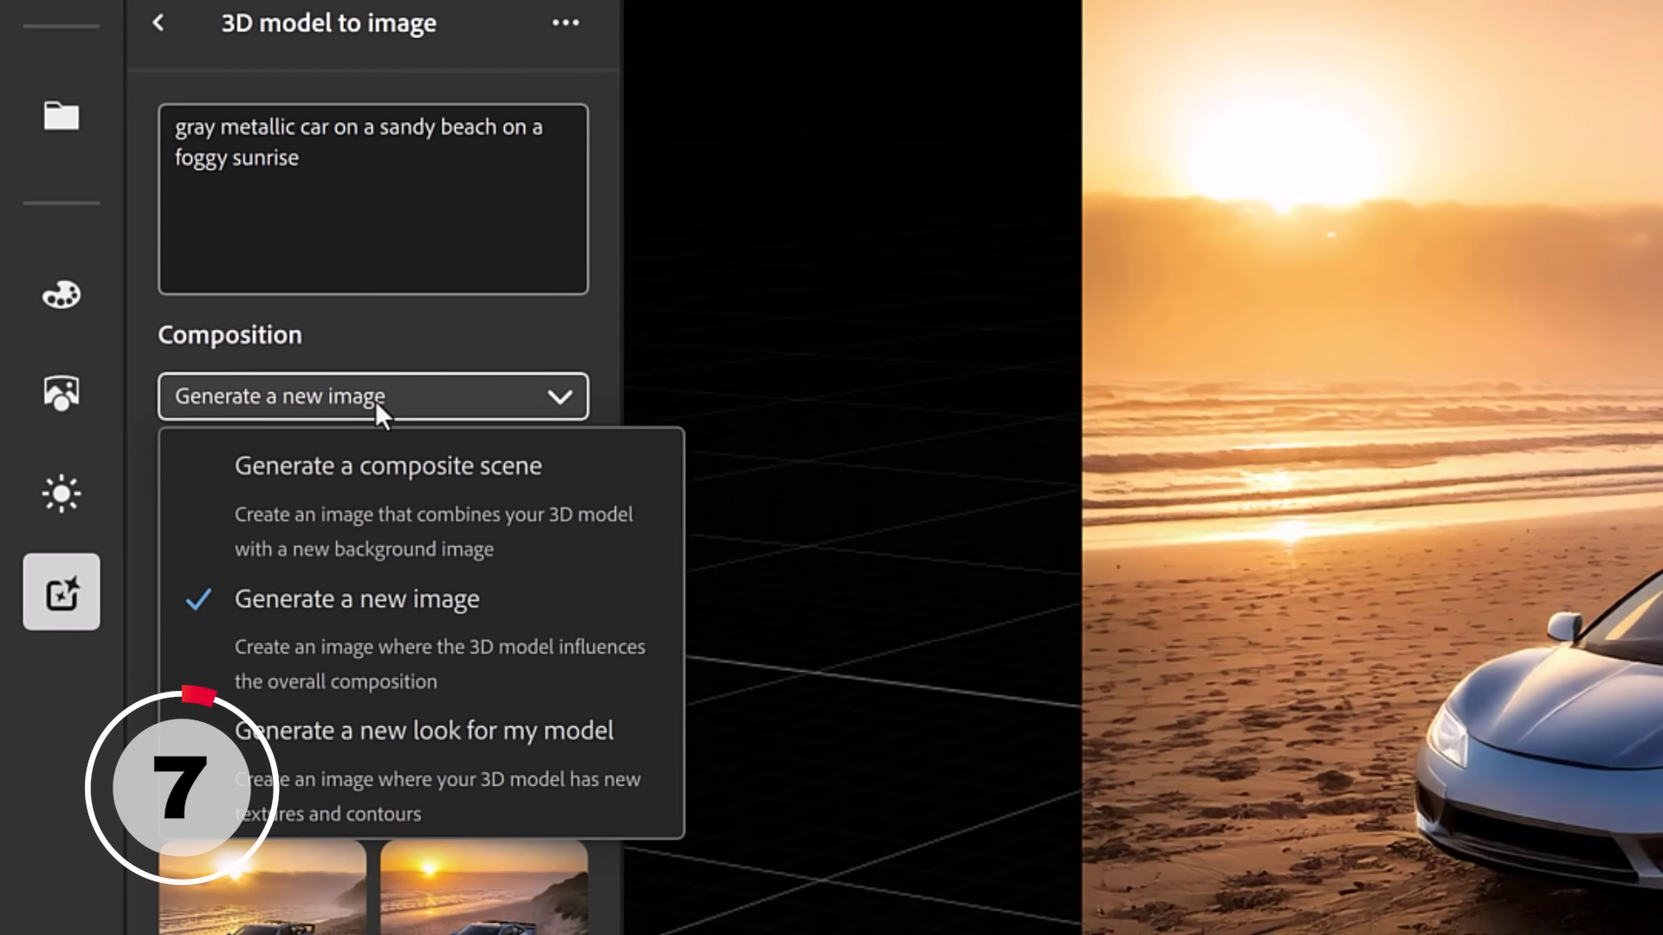
click(371, 766)
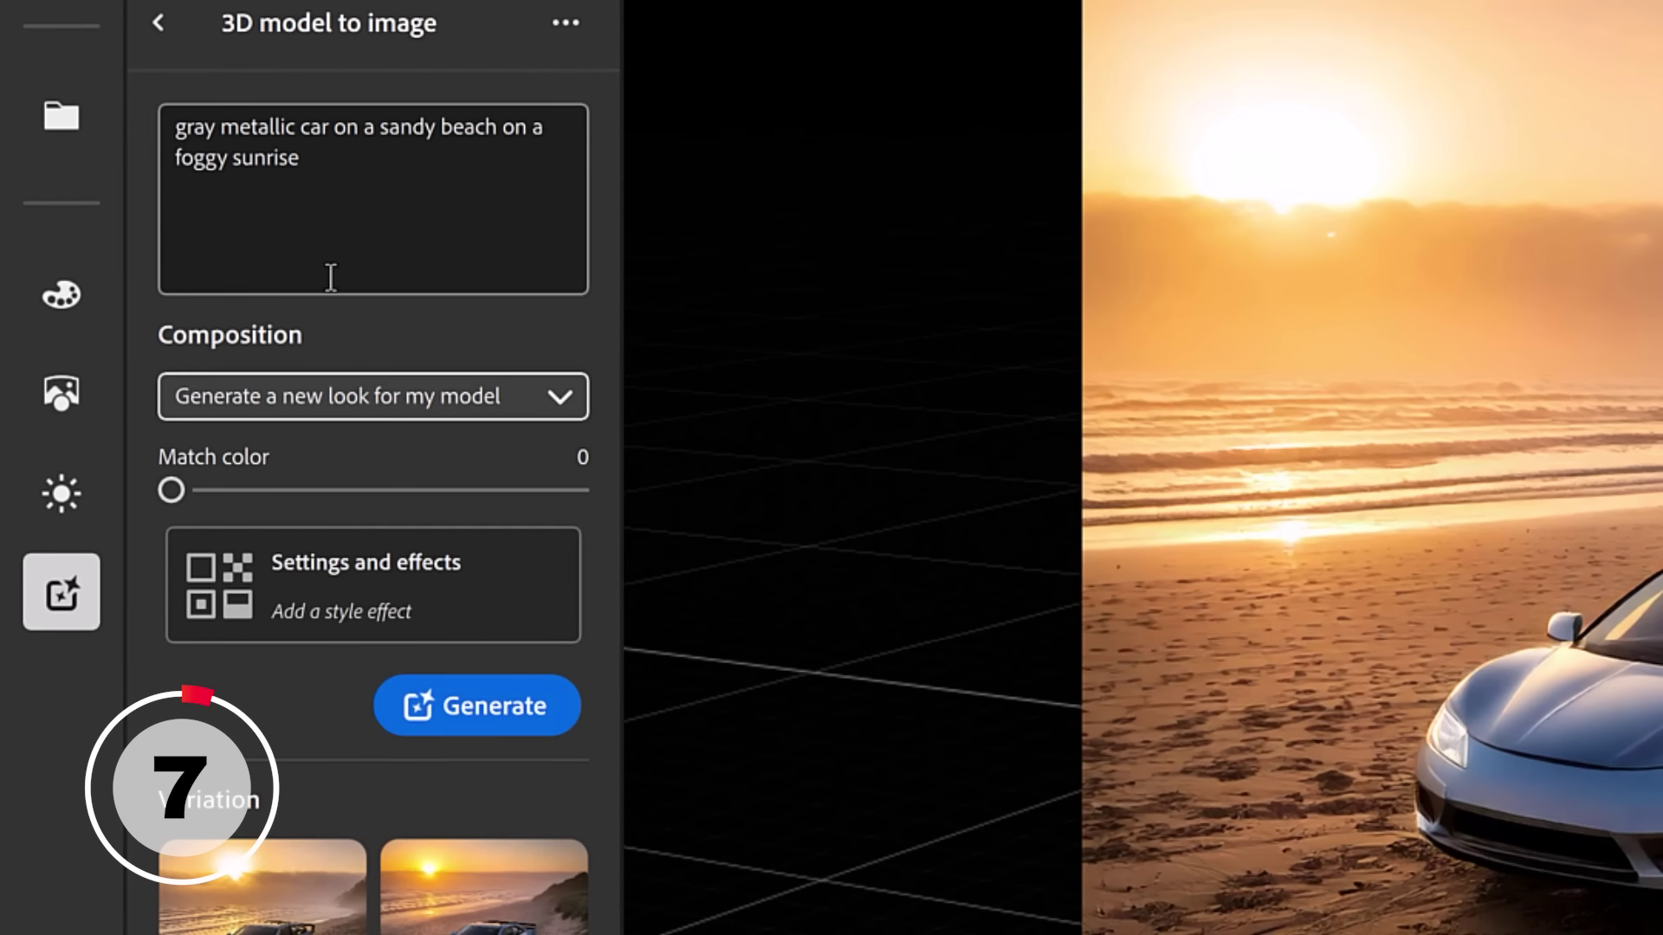
drag(394, 208, 110, 83)
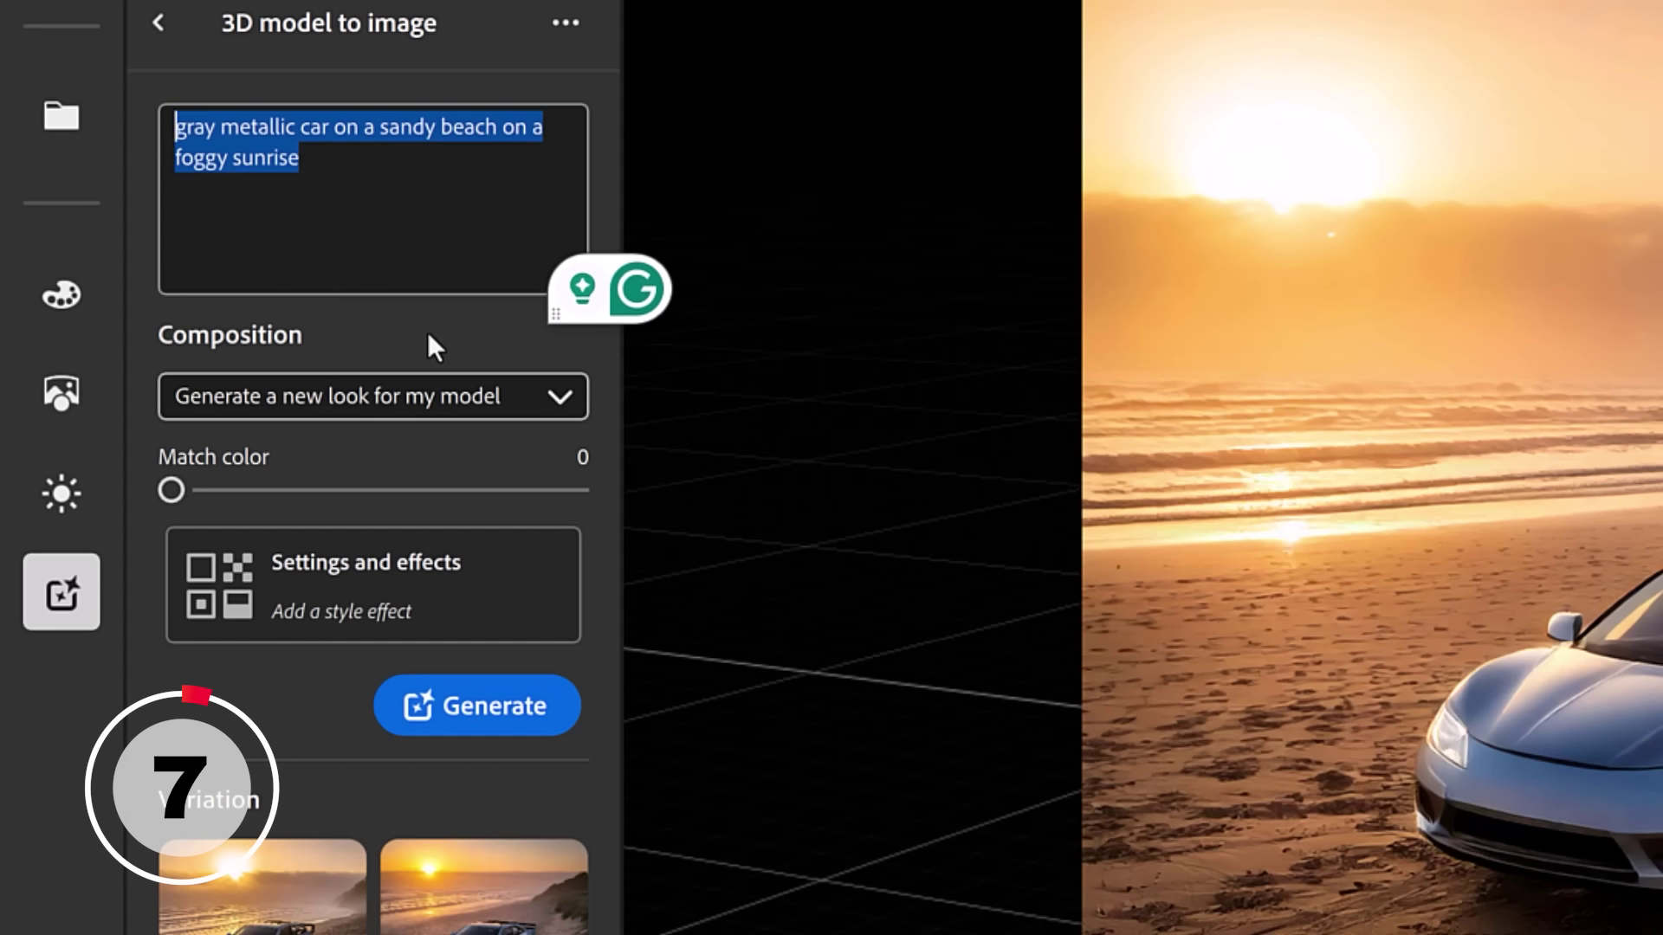
key(BackSpace)
text(brown b)
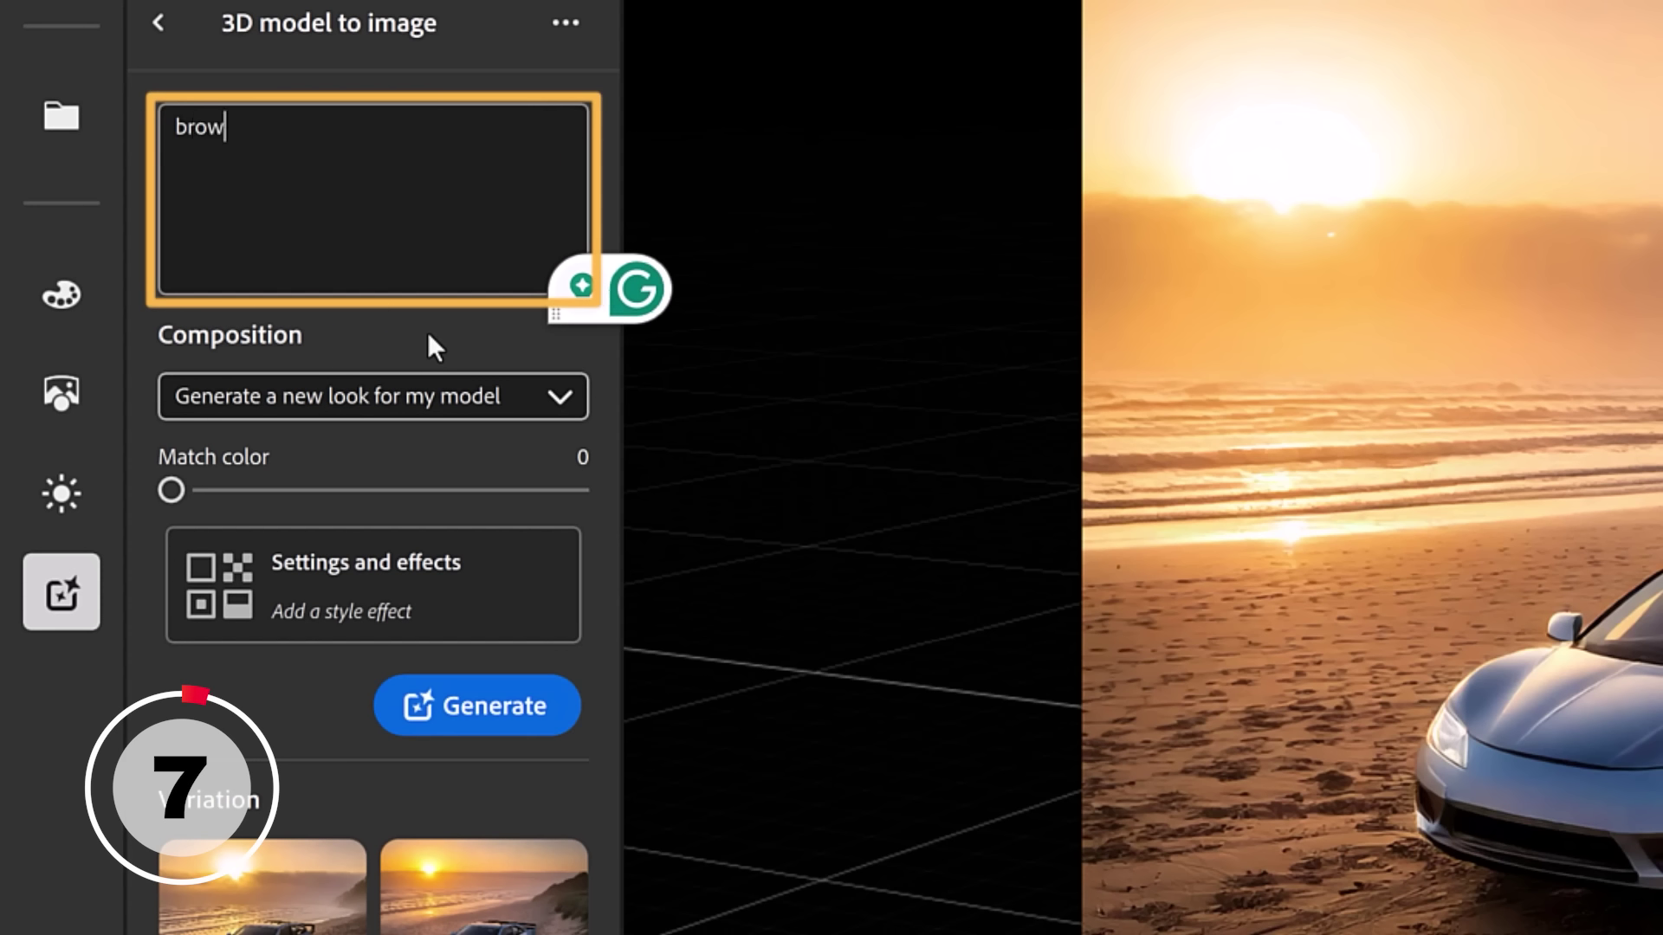
text(ricks)
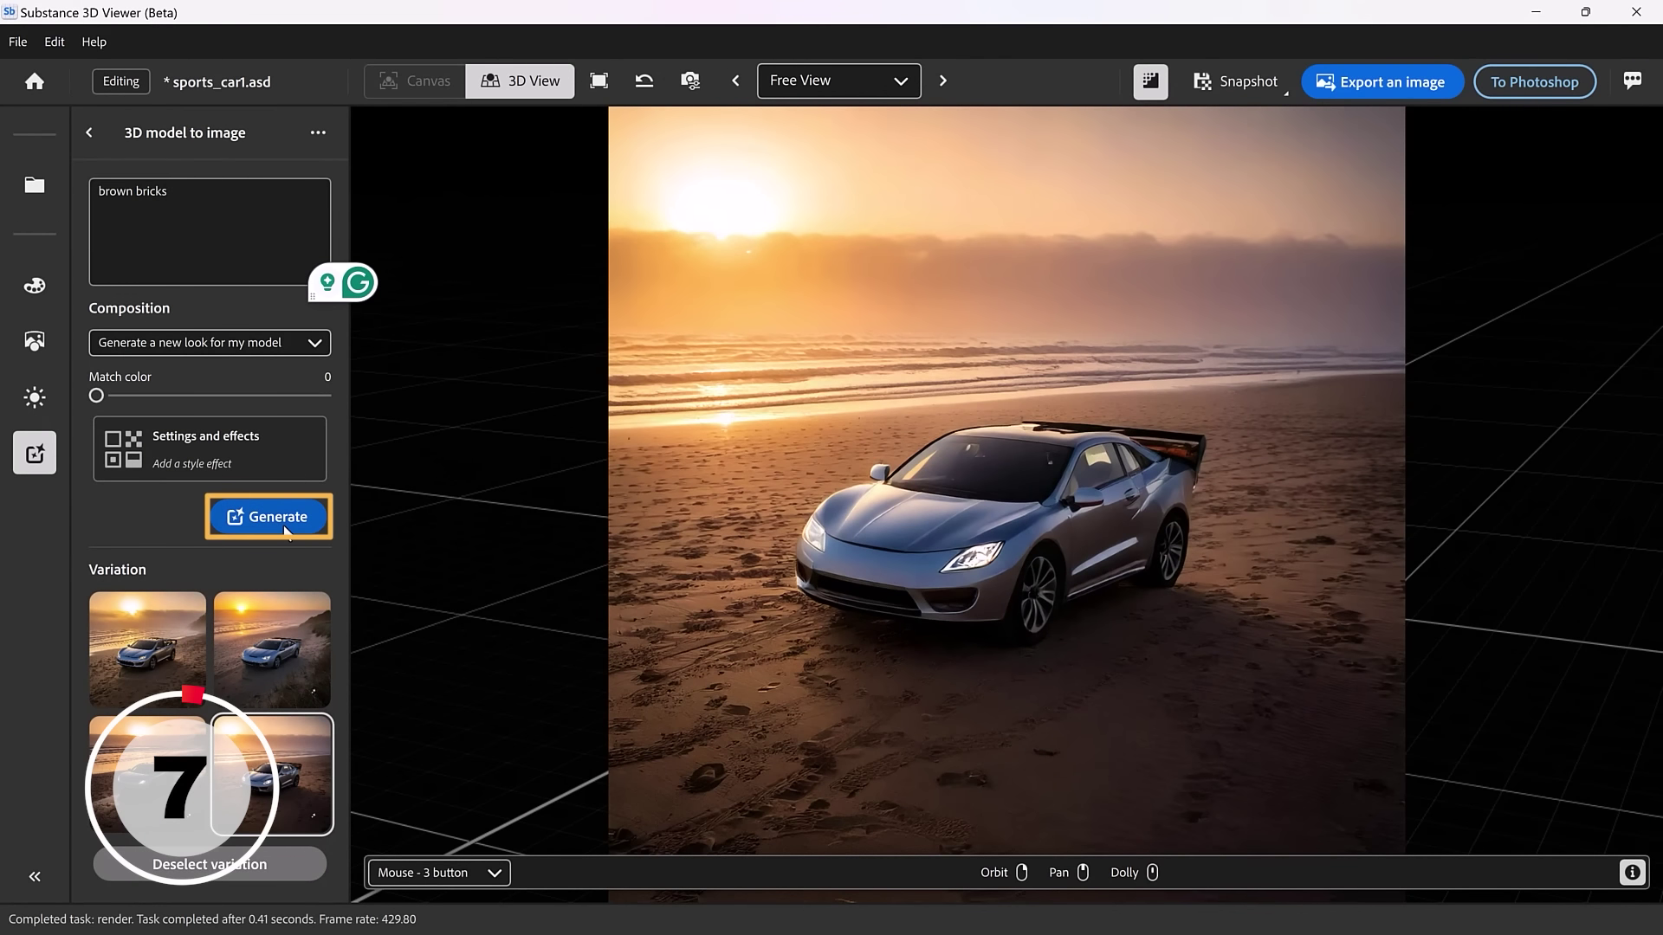
- Generate brick looks, settle on the blocky second variation, and save a snapshot
click(455, 677)
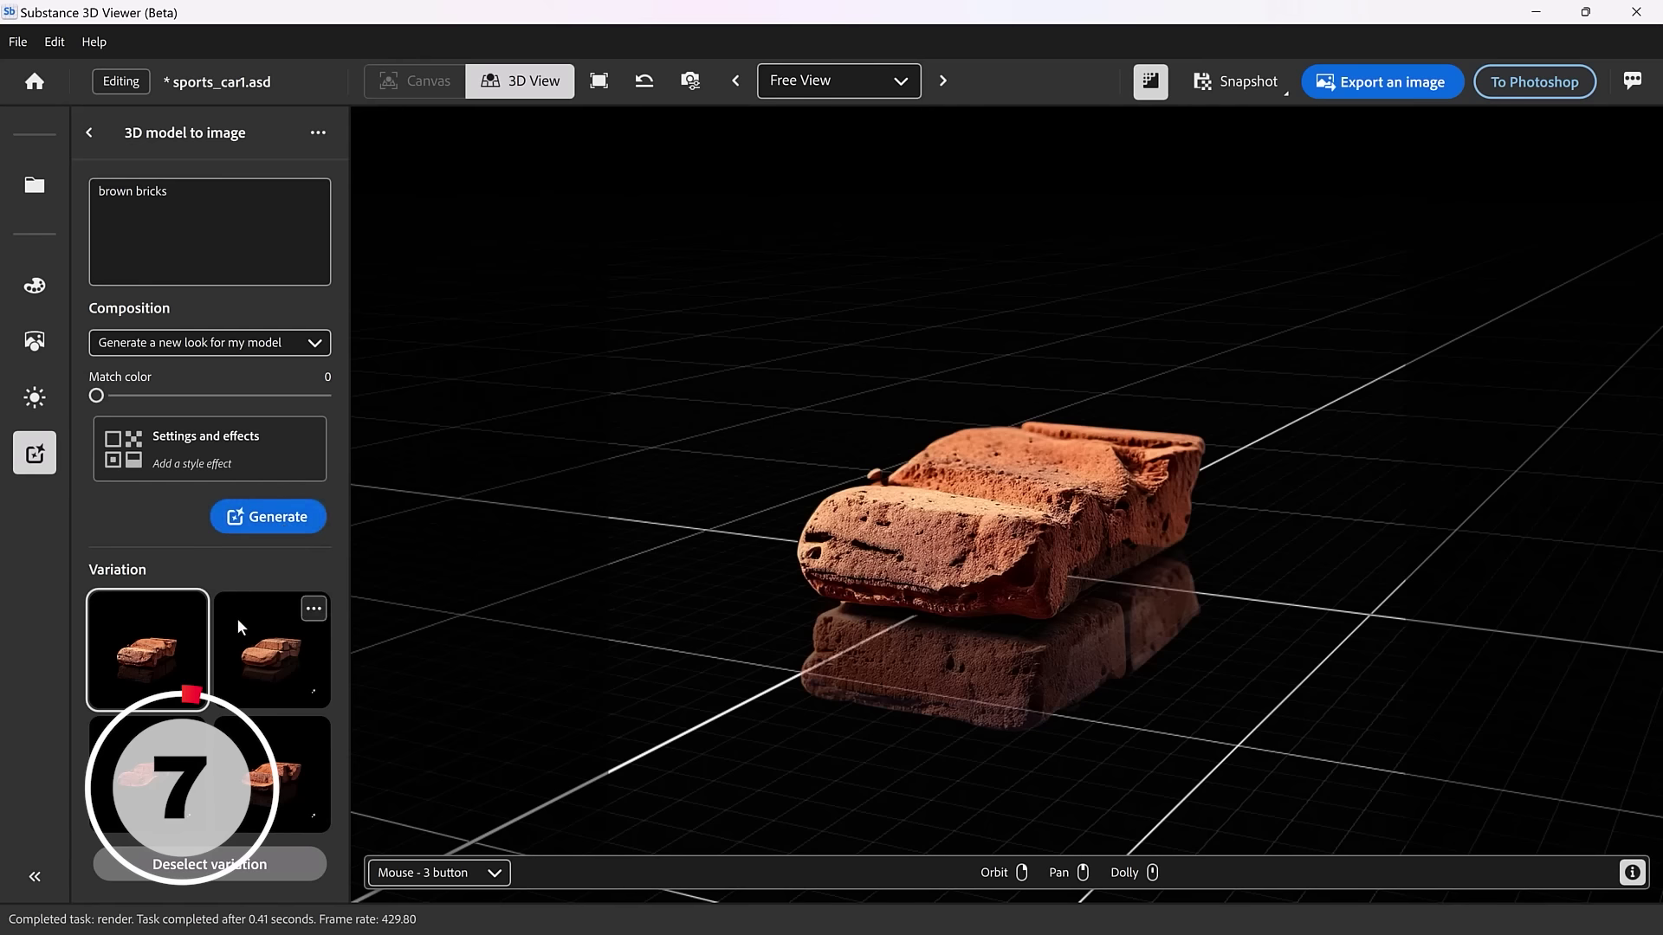
click(238, 618)
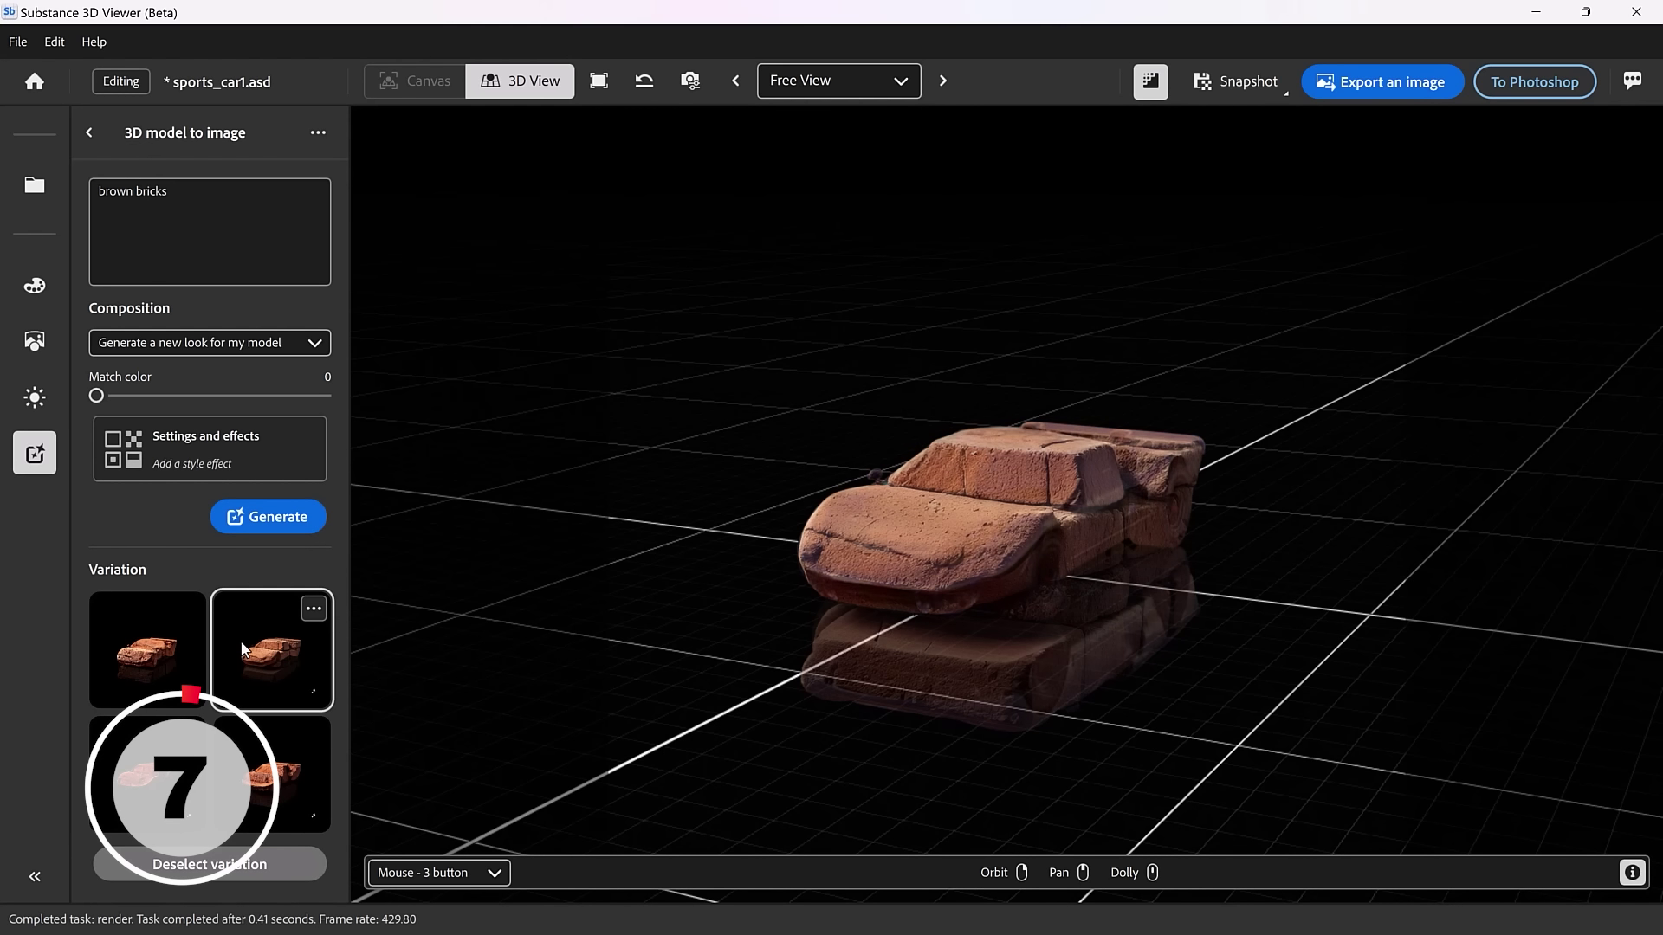
click(260, 782)
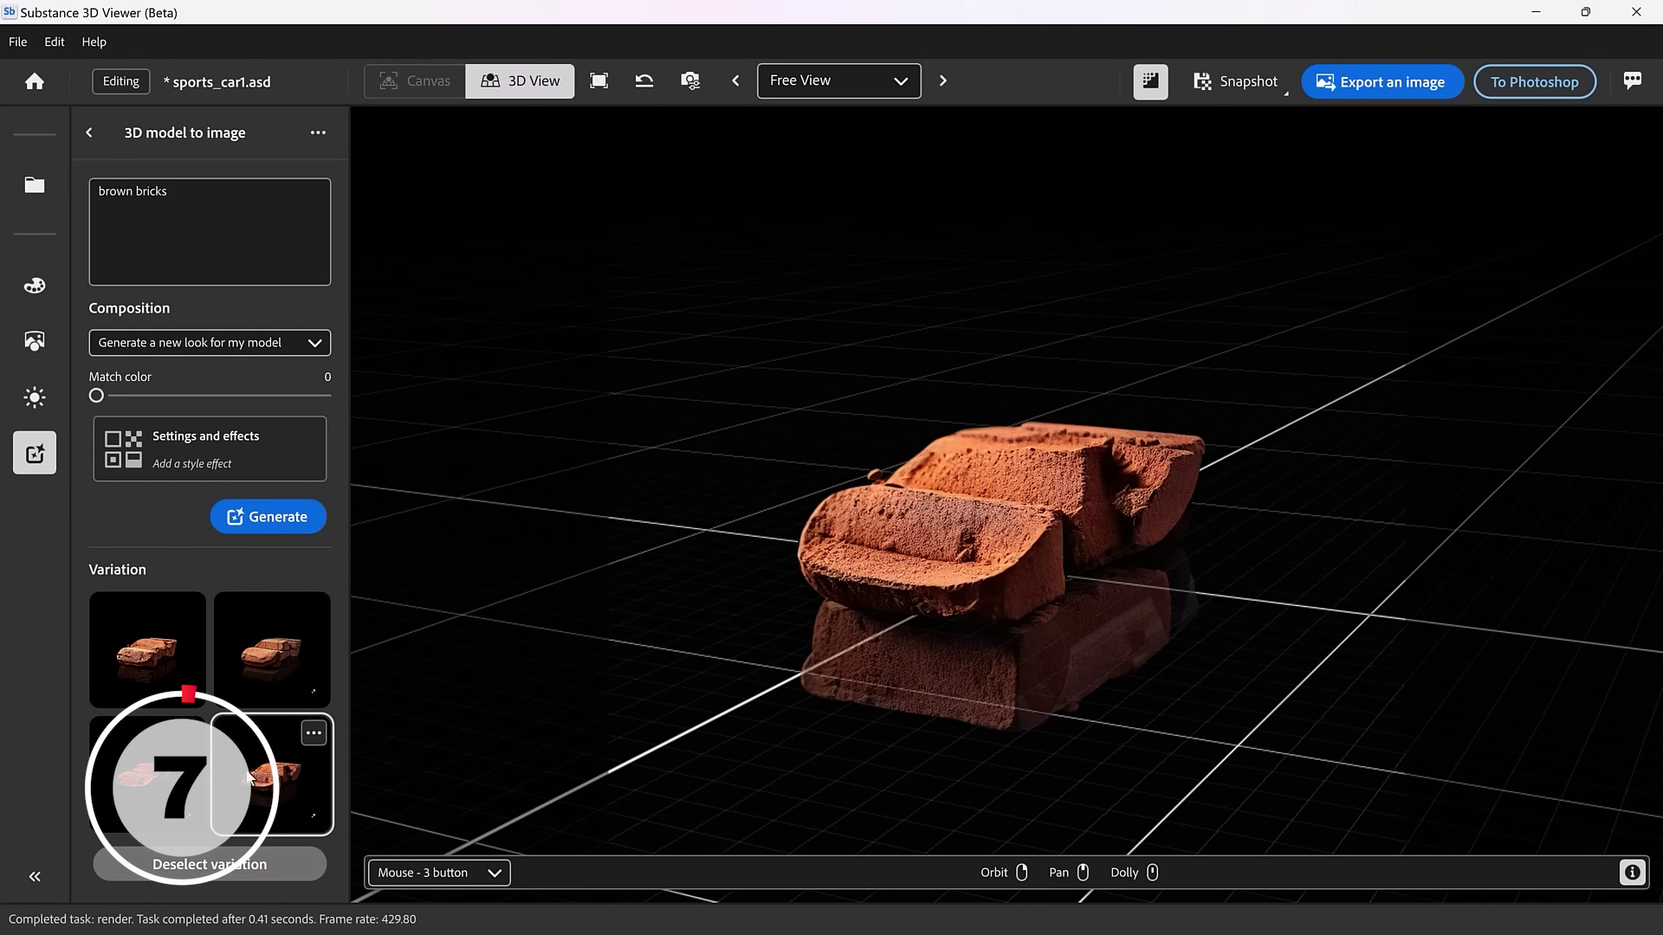
mouse_move(1092, 711)
click(243, 651)
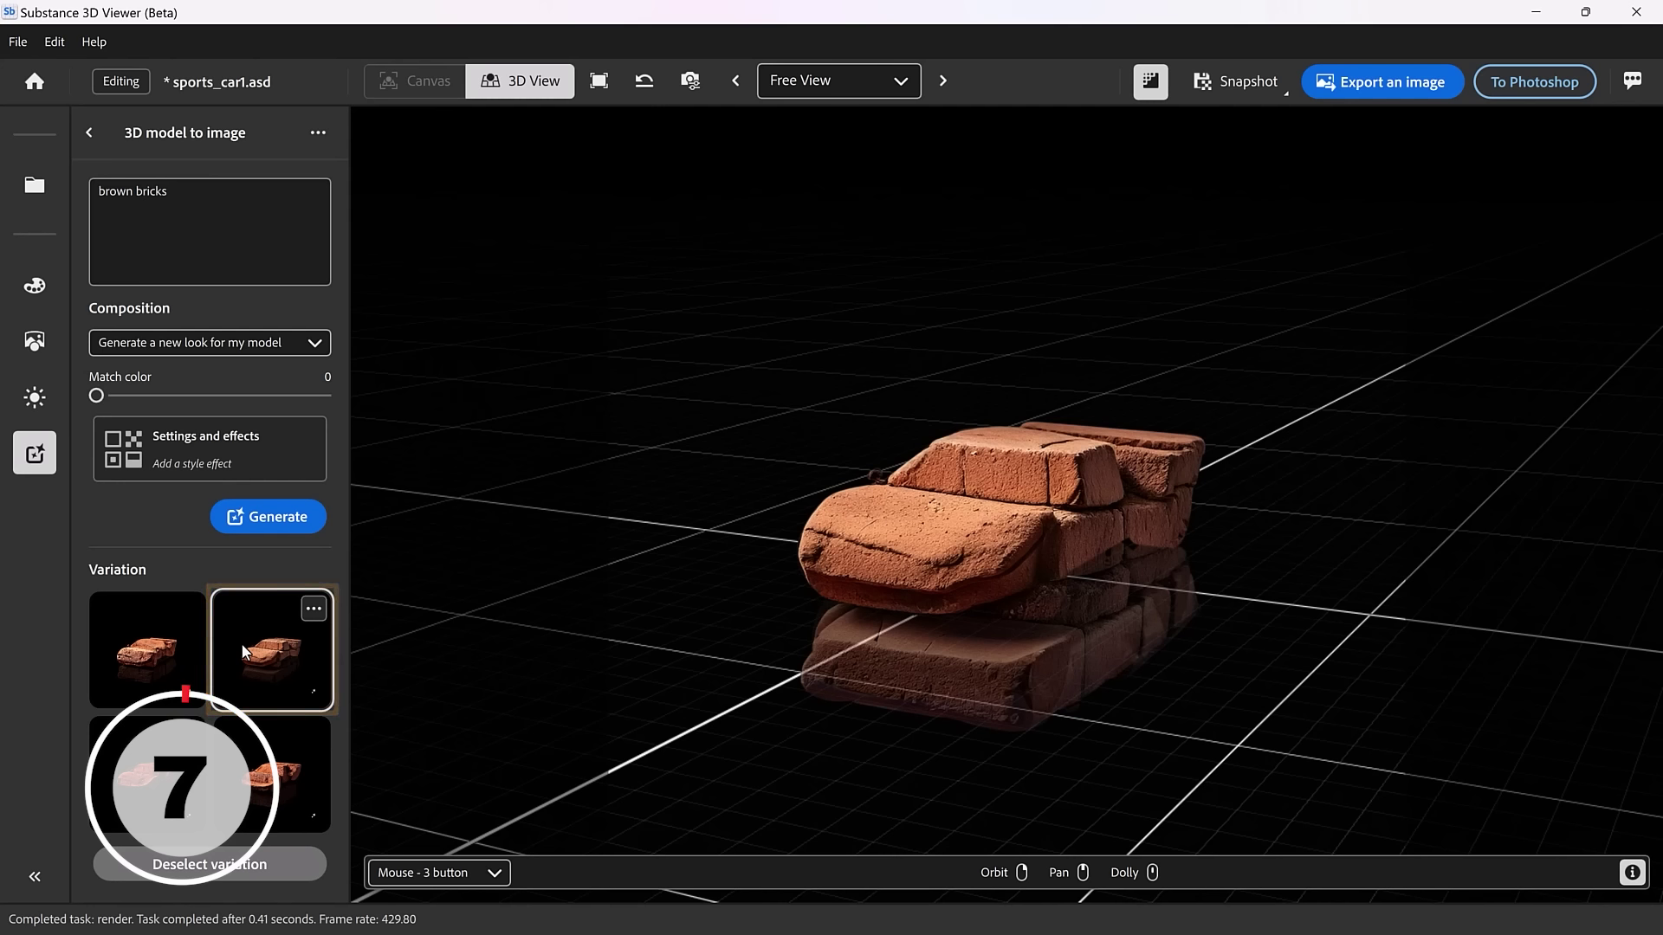
mouse_move(1052, 490)
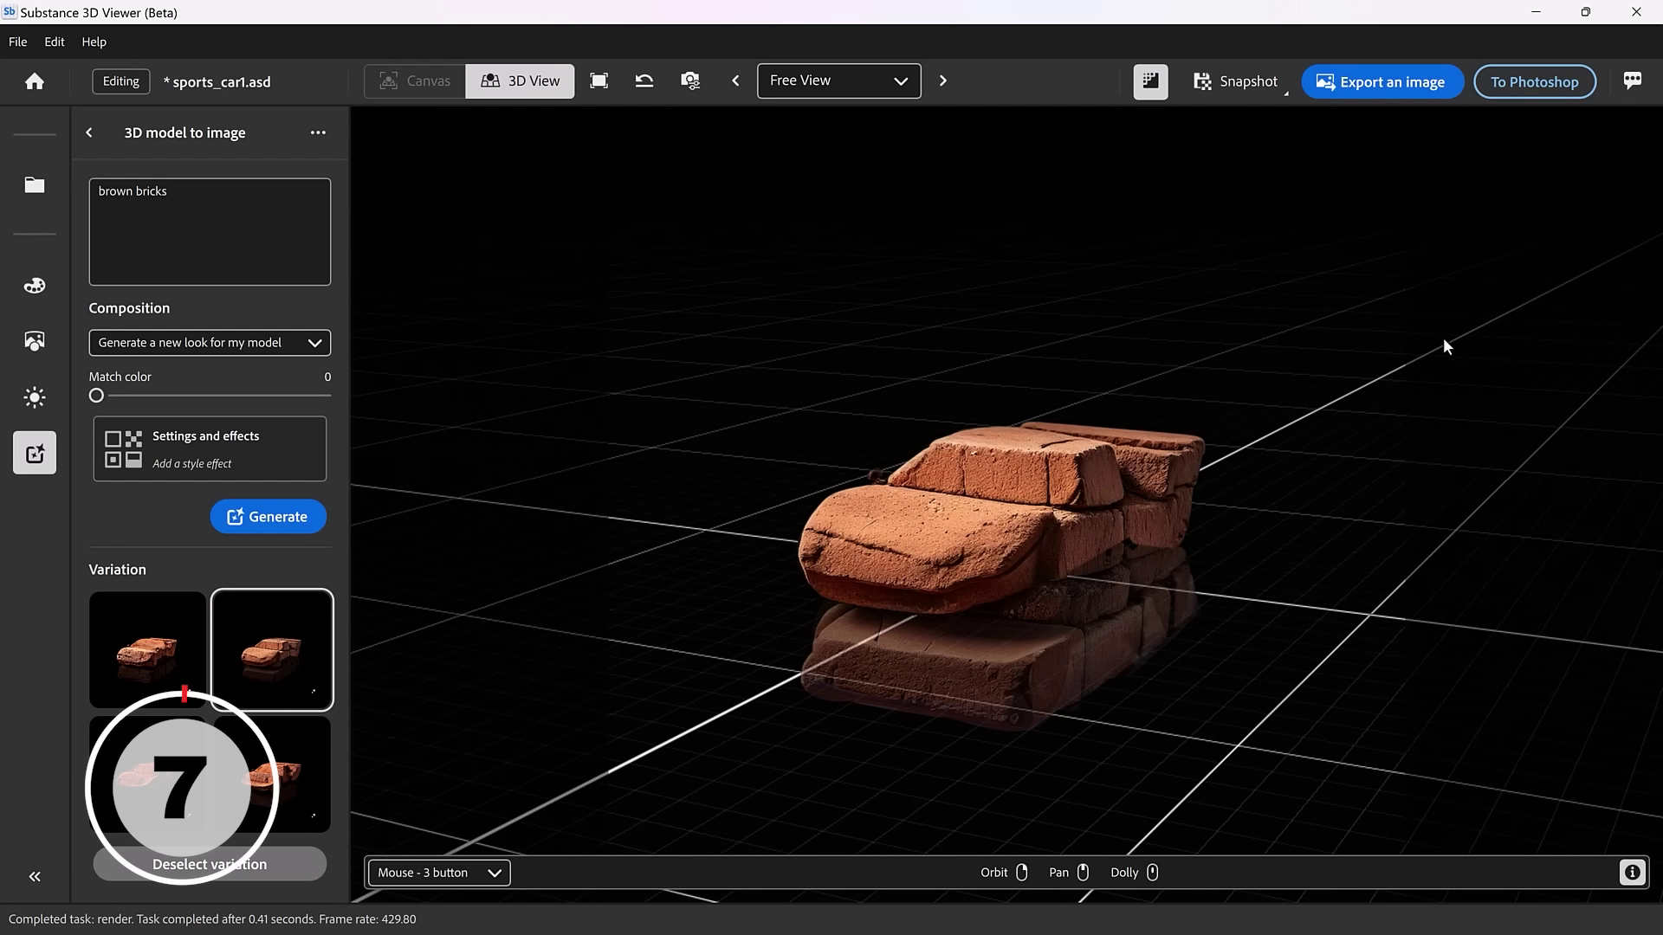
click(1535, 86)
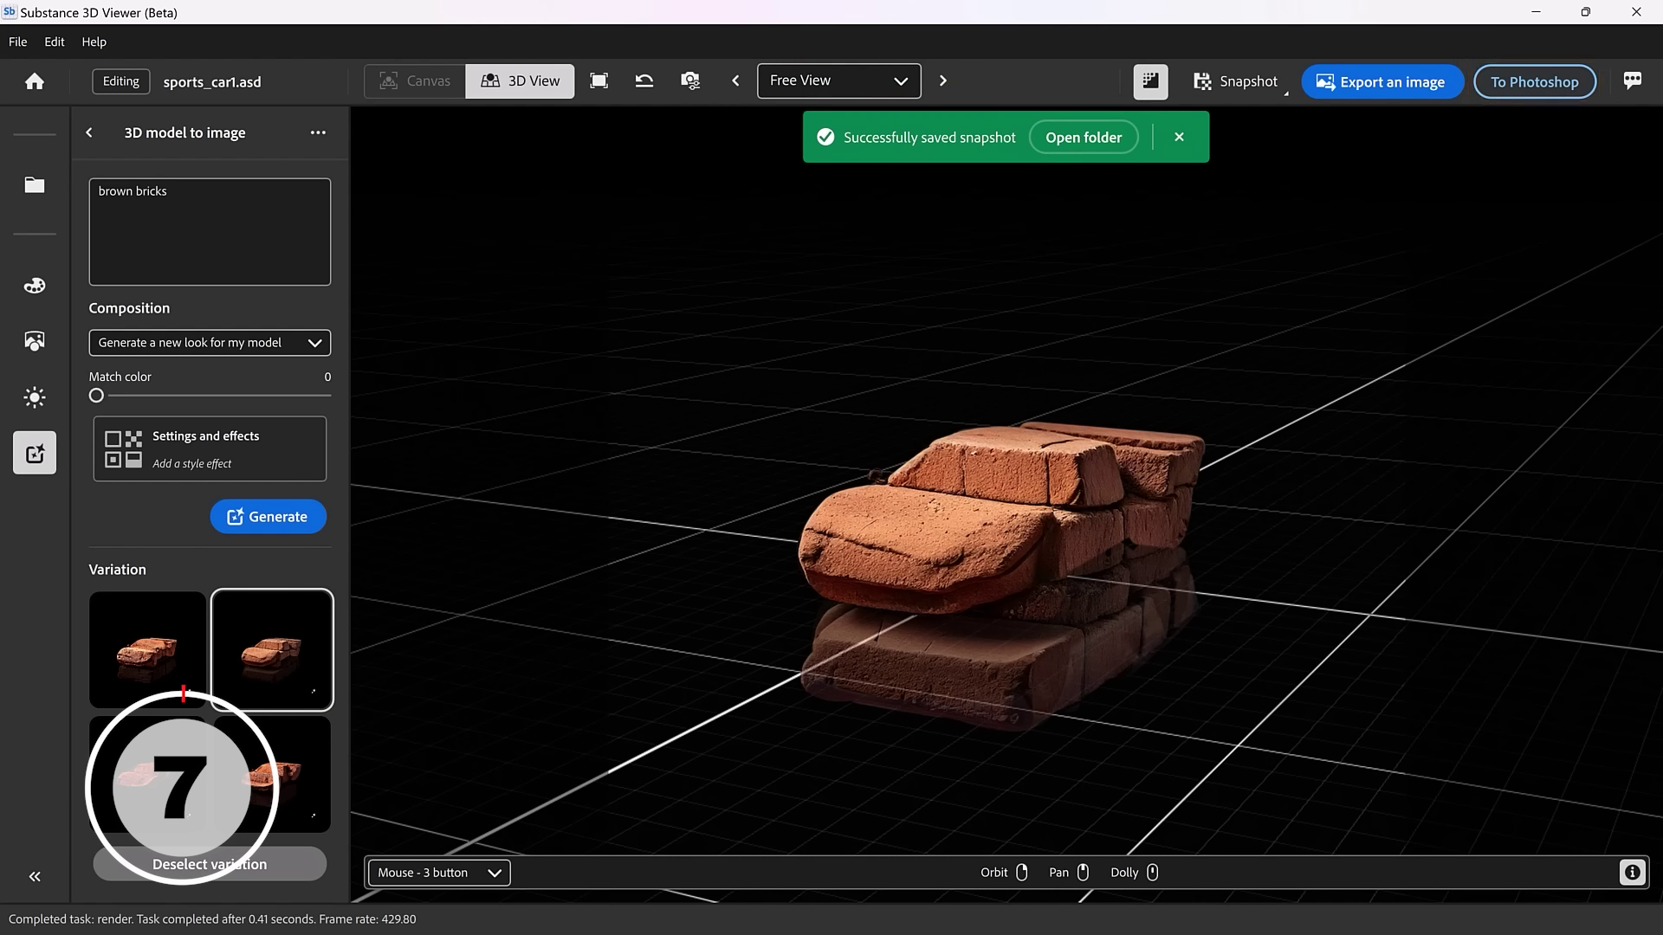